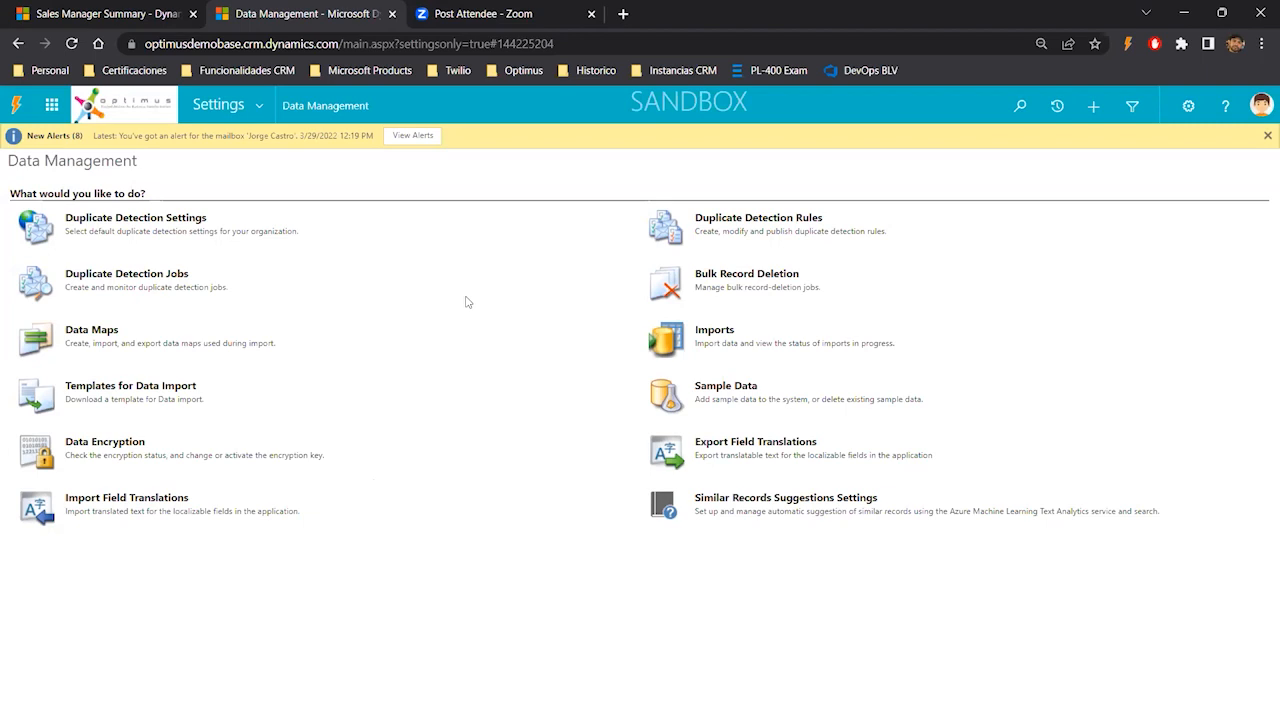
- Switch to the presentation and review the Duplicate Detection slide describing settings, jobs and rules
key(alt+Tab)
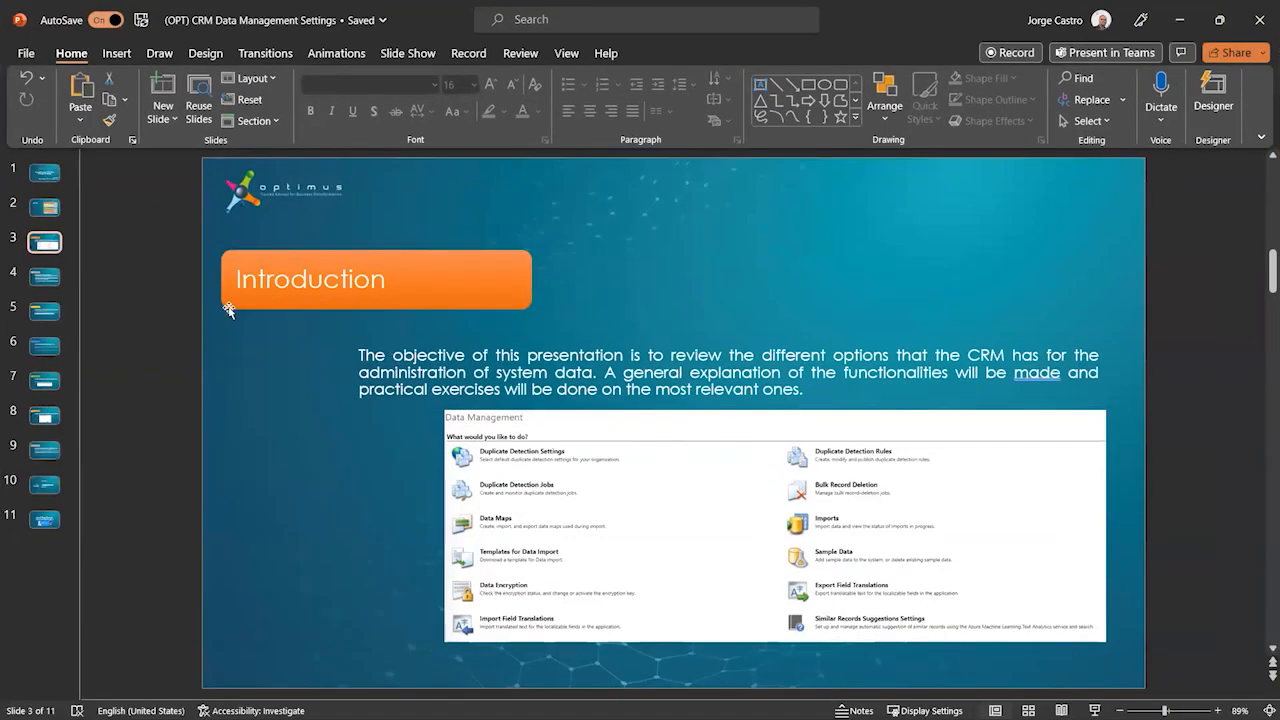
click(44, 277)
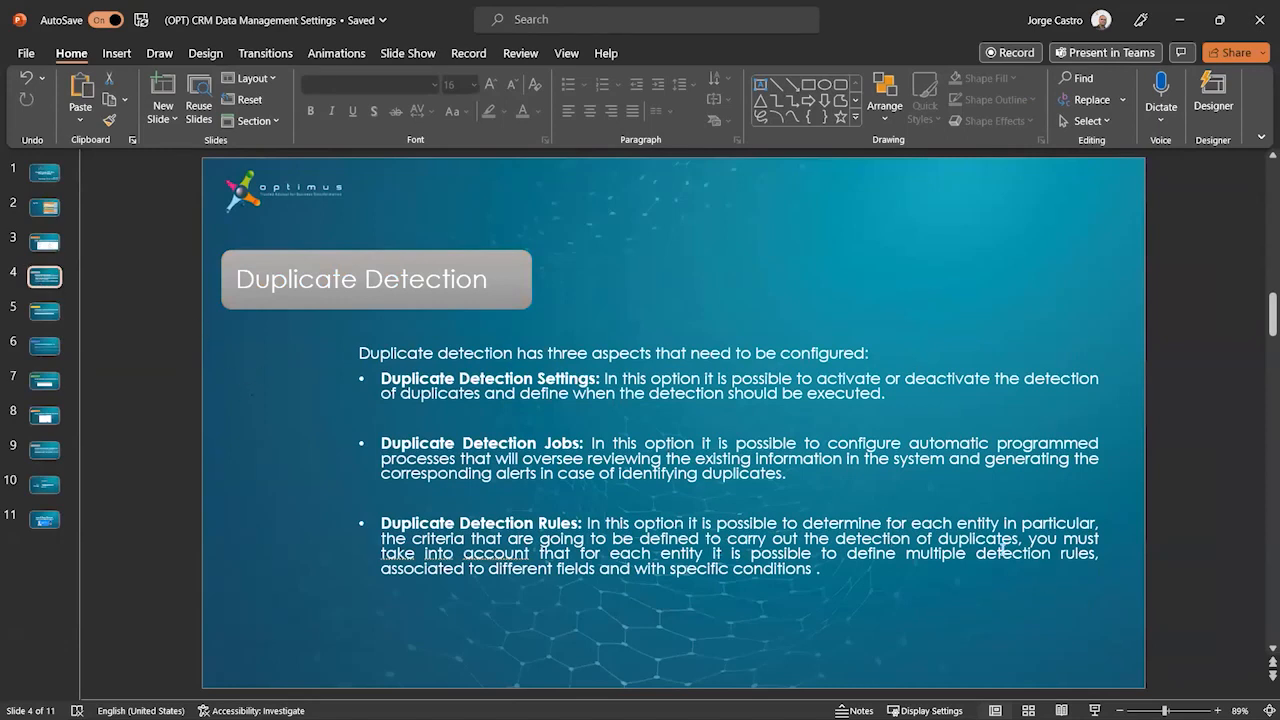
scroll(845, 500, down, 1)
scroll(842, 496, up, 1)
click(1180, 20)
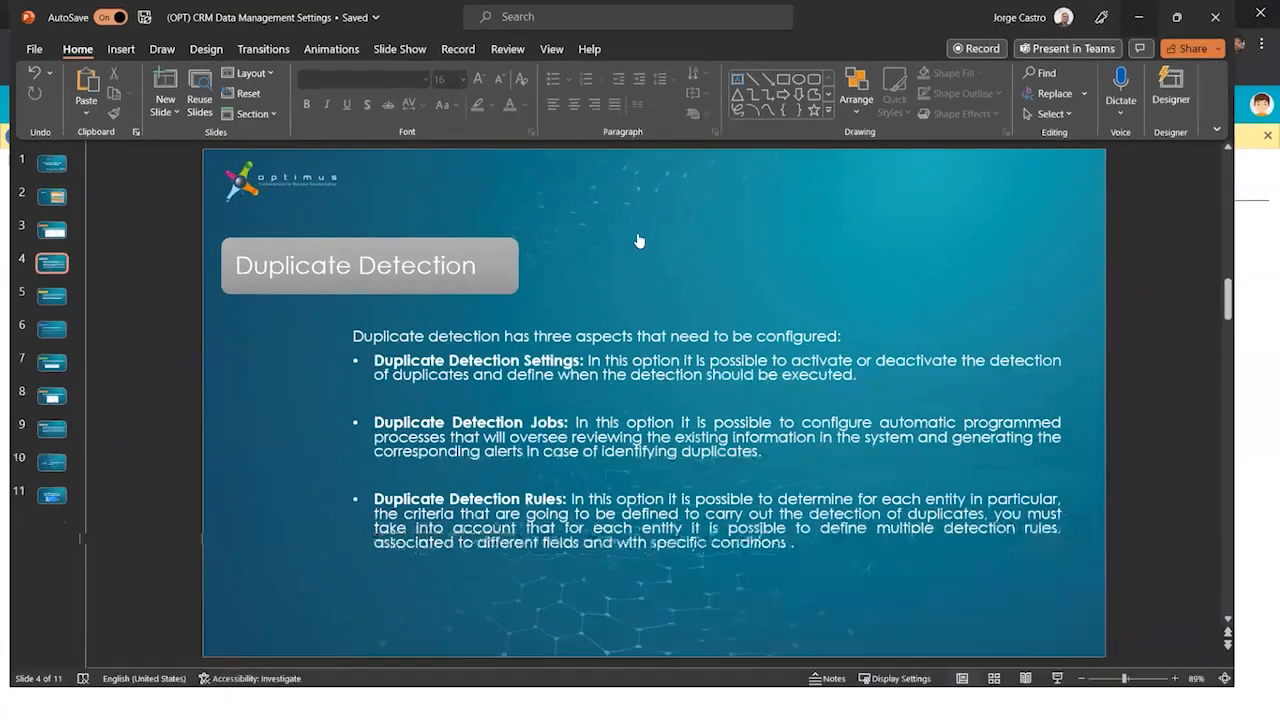
click(104, 219)
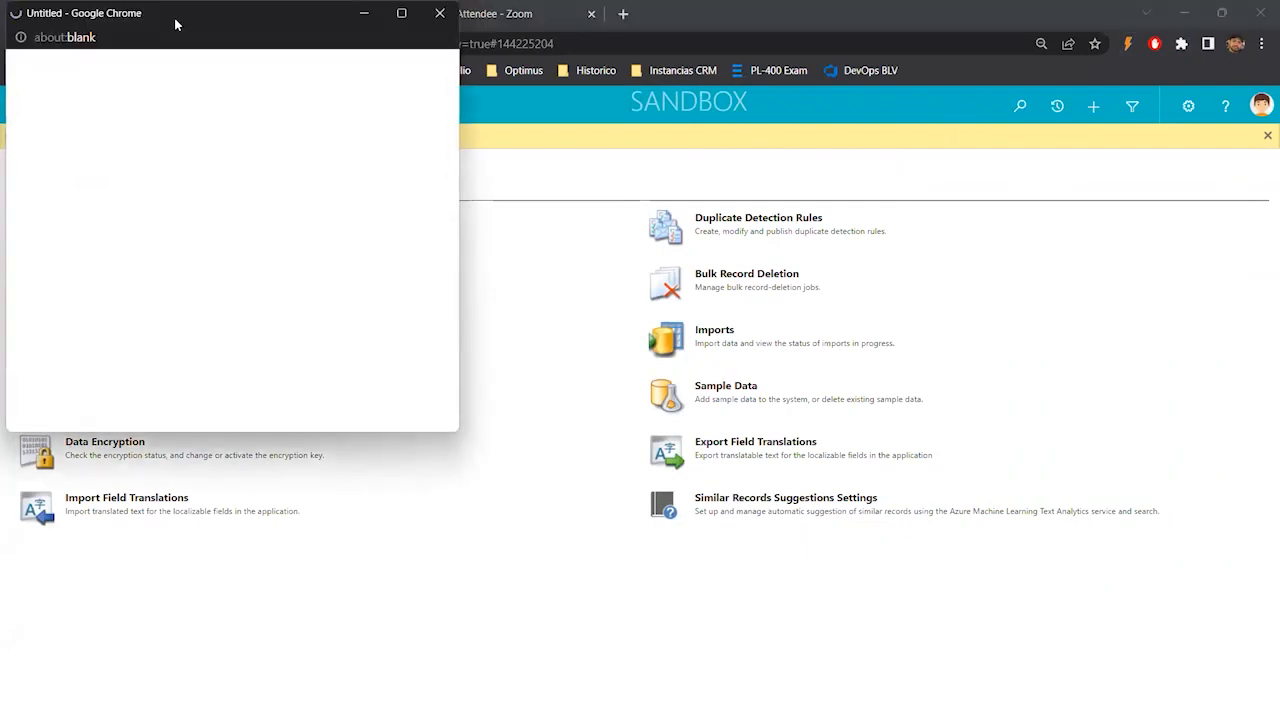
drag(176, 18, 579, 244)
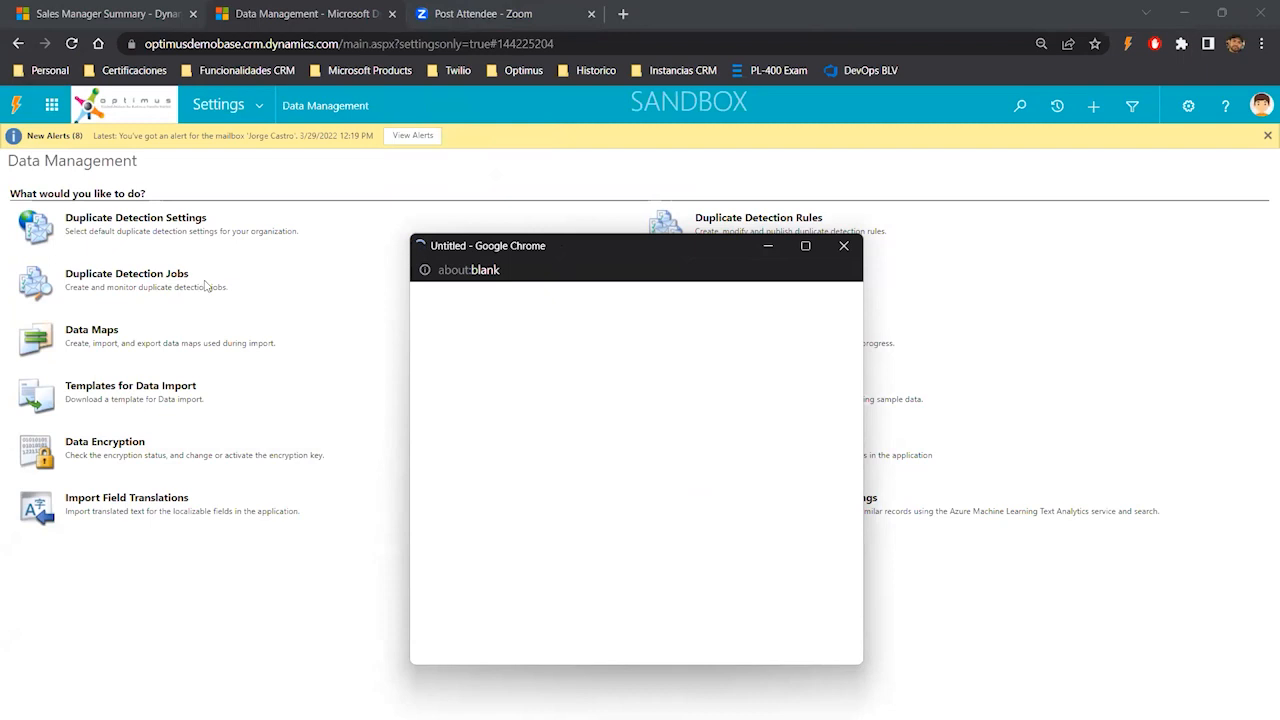
click(844, 245)
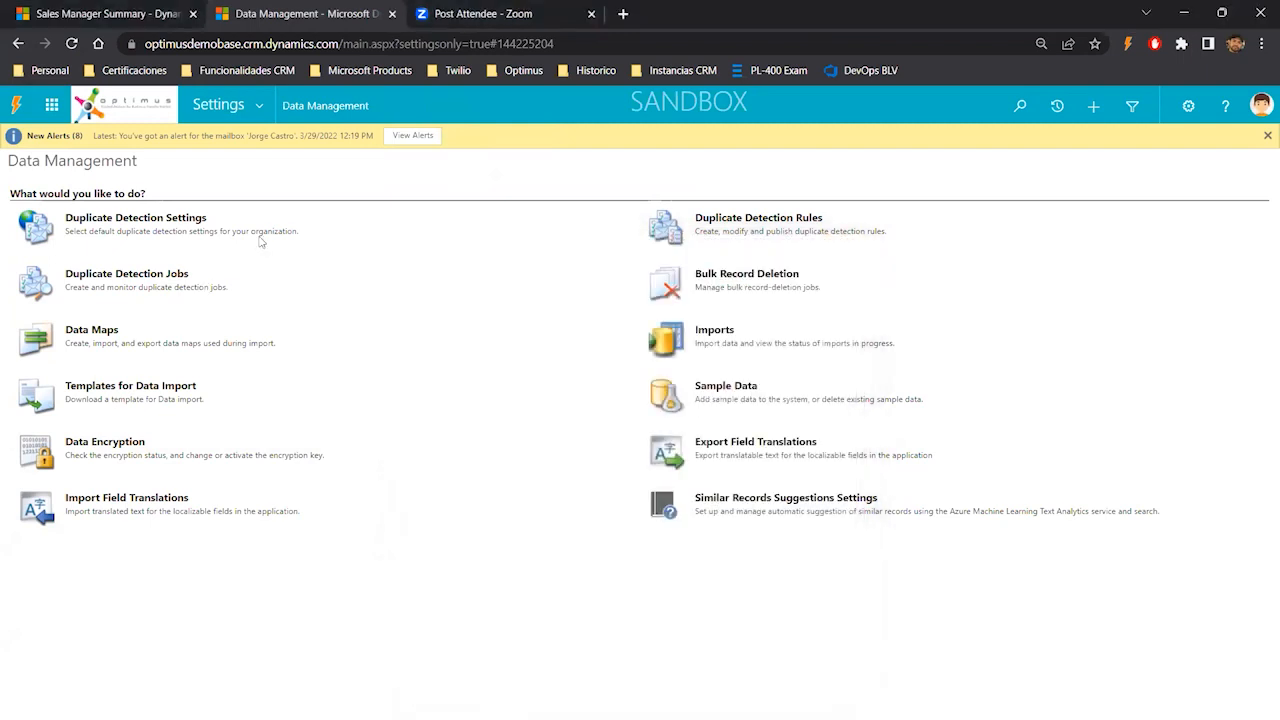
- Open the Duplicate Detection Settings dialog to review its options, then close it without changes
click(185, 222)
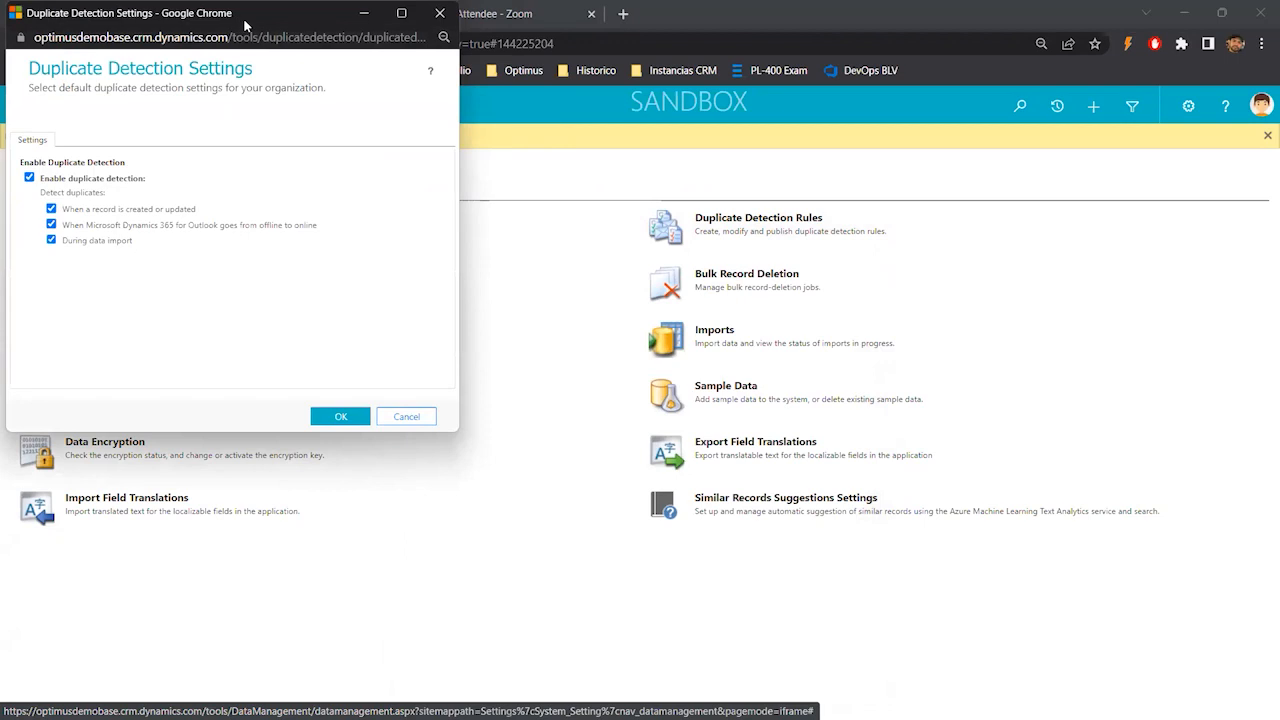
drag(245, 25, 513, 236)
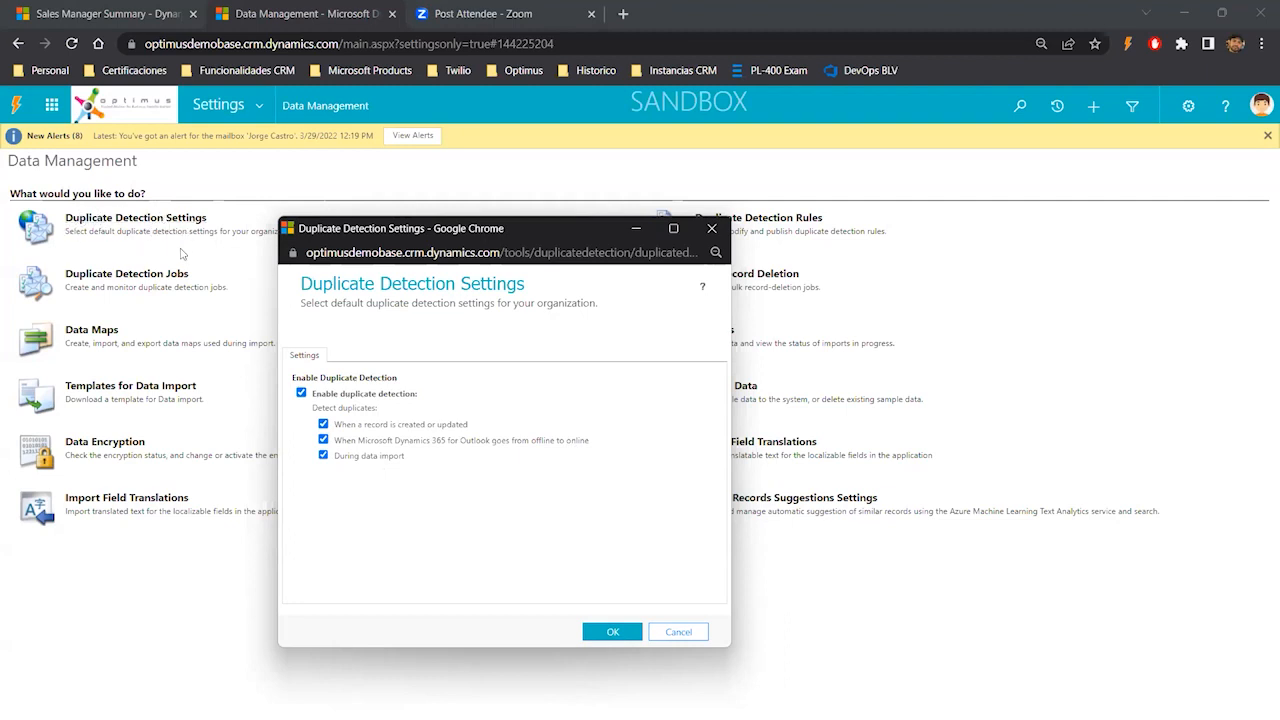
click(716, 232)
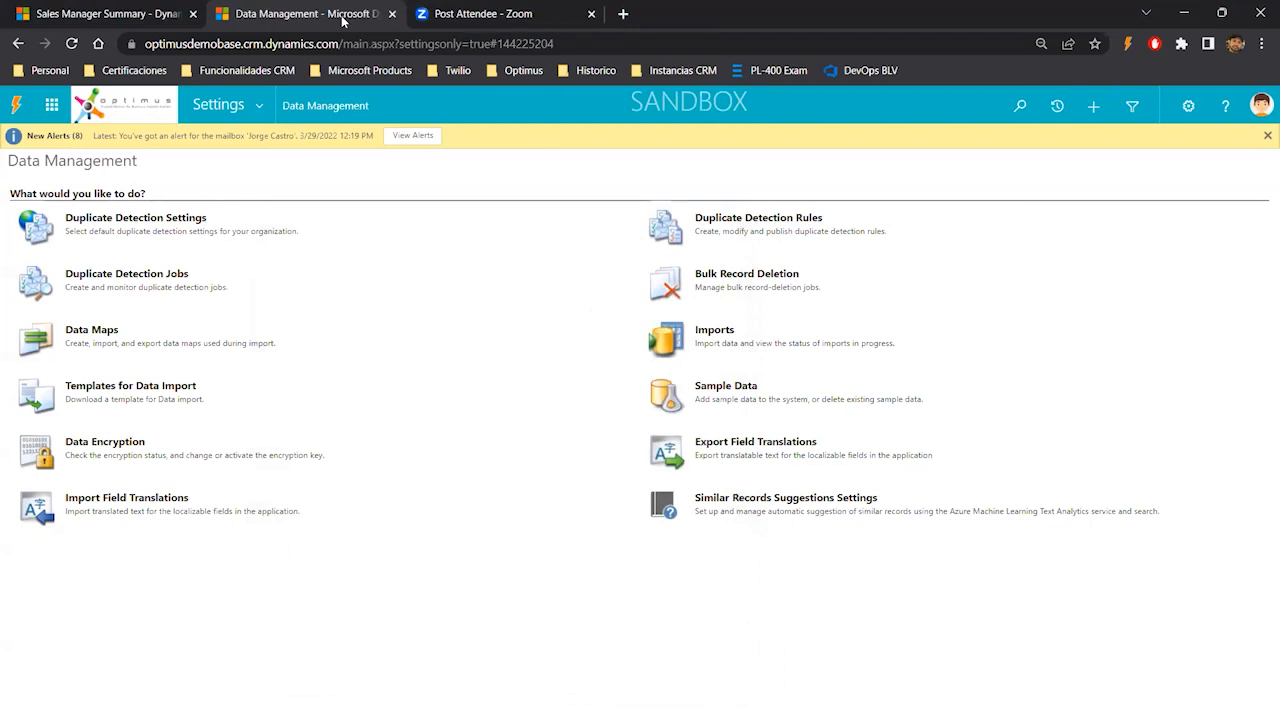
- Open Duplicate Detection Jobs, start a new job and advance past the wizard's welcome page
key(alt+Tab)
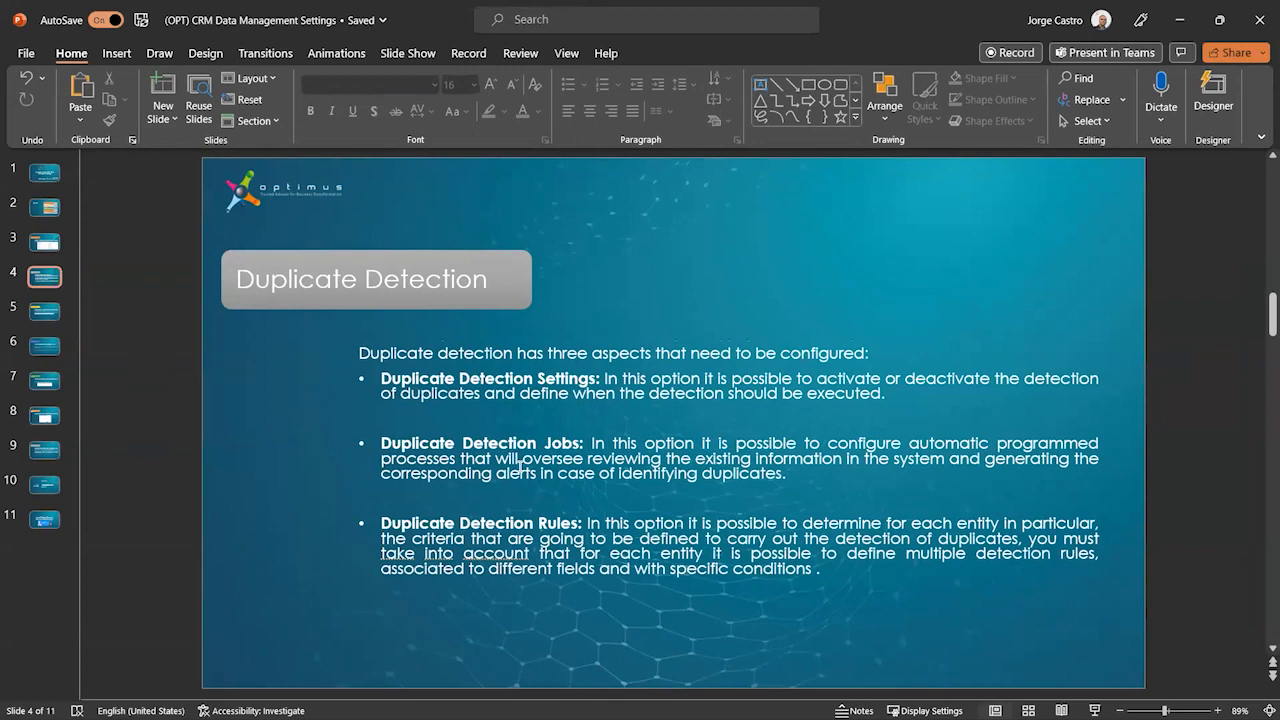
click(1186, 31)
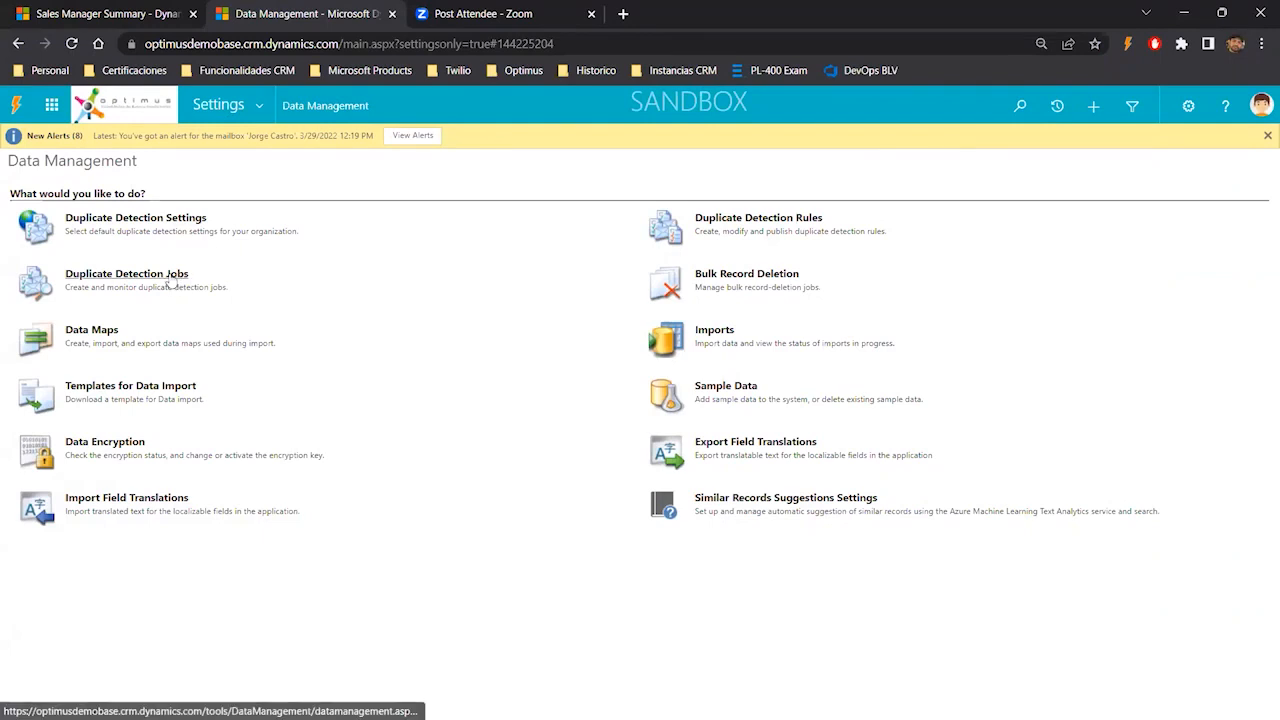
click(171, 280)
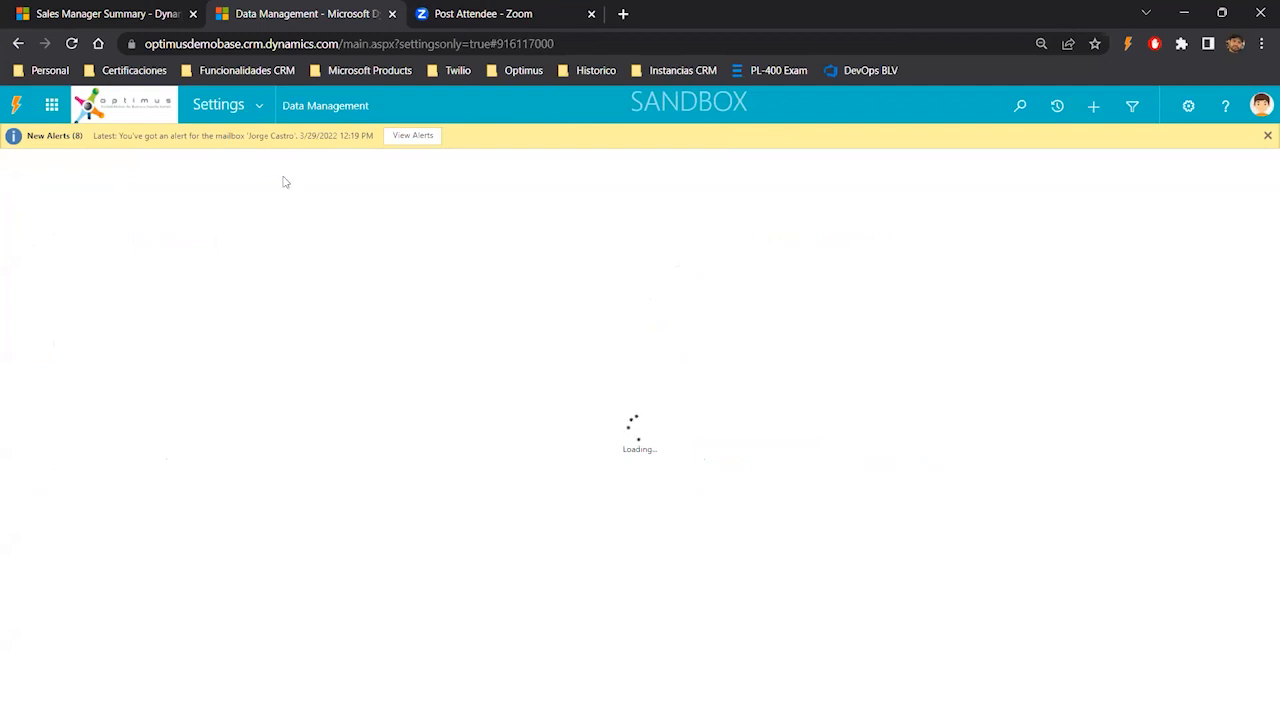
click(348, 117)
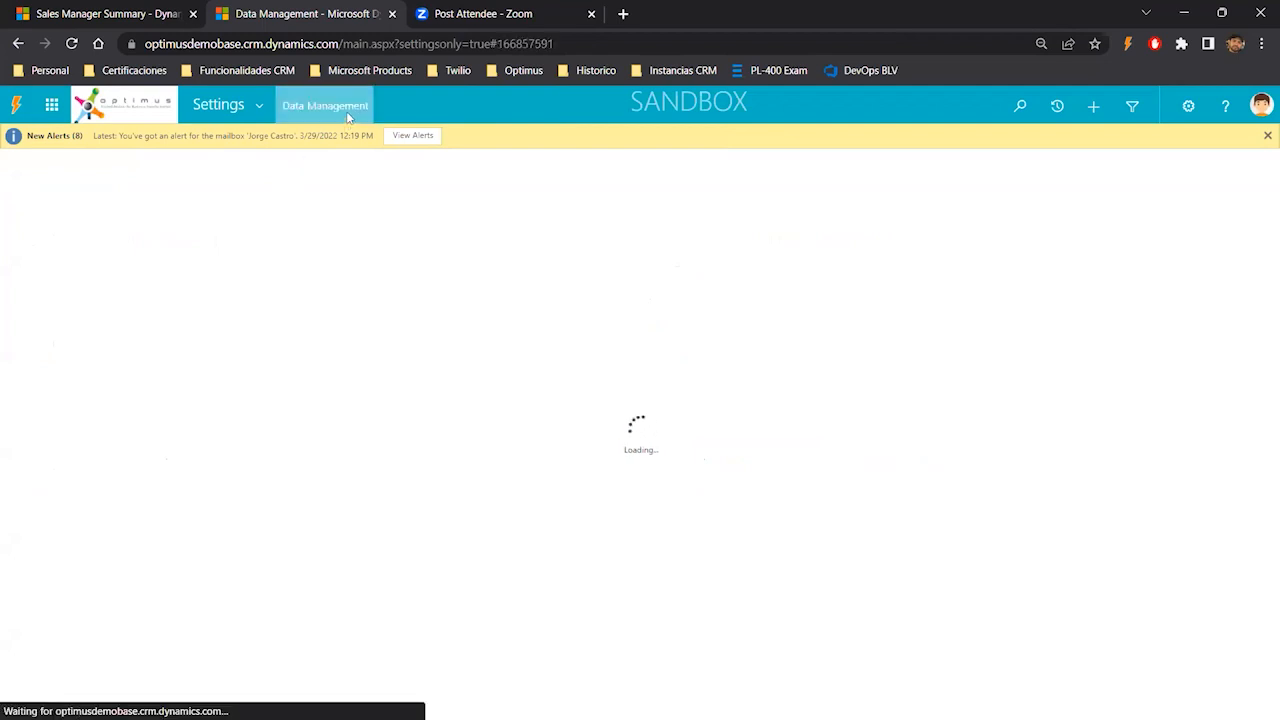
click(164, 284)
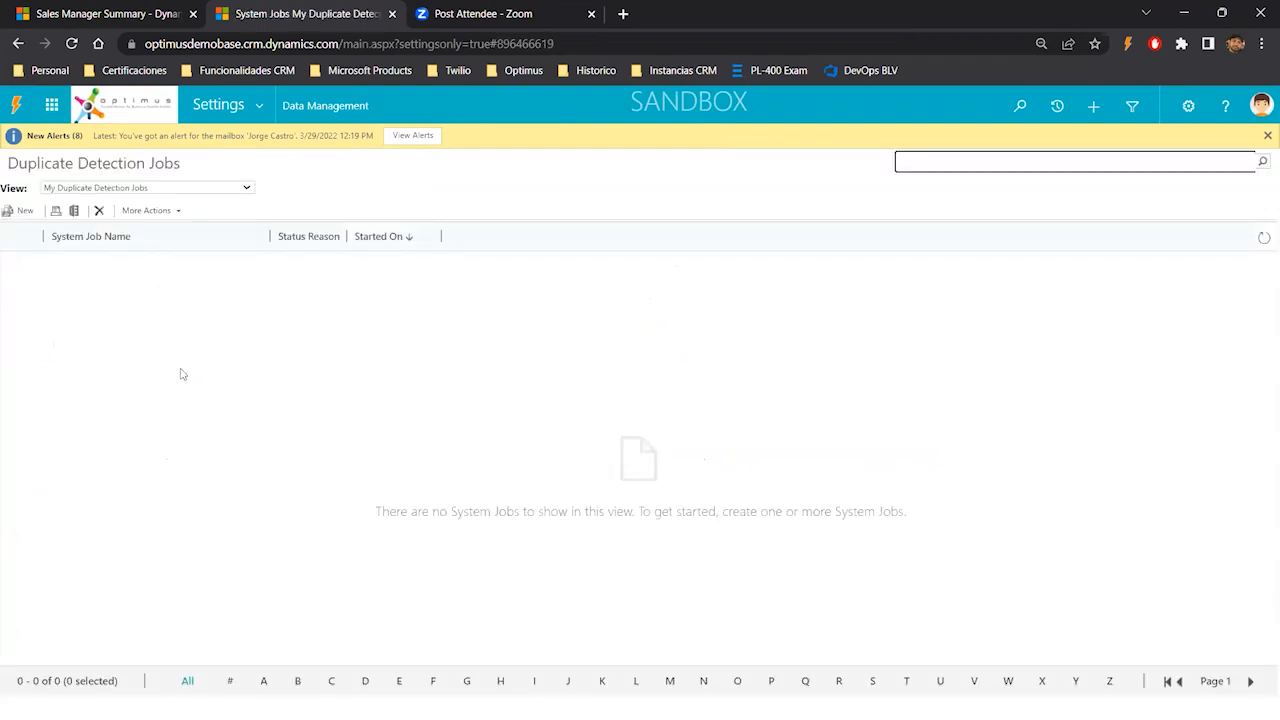
click(22, 212)
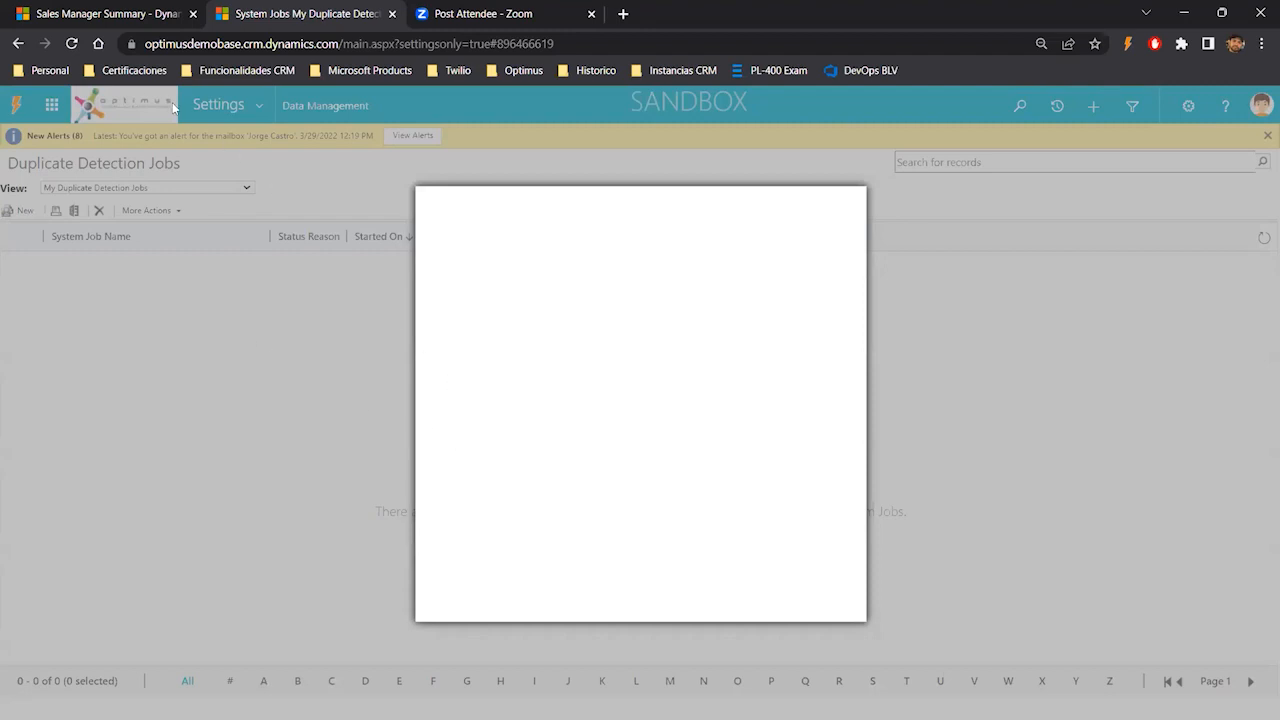
click(72, 44)
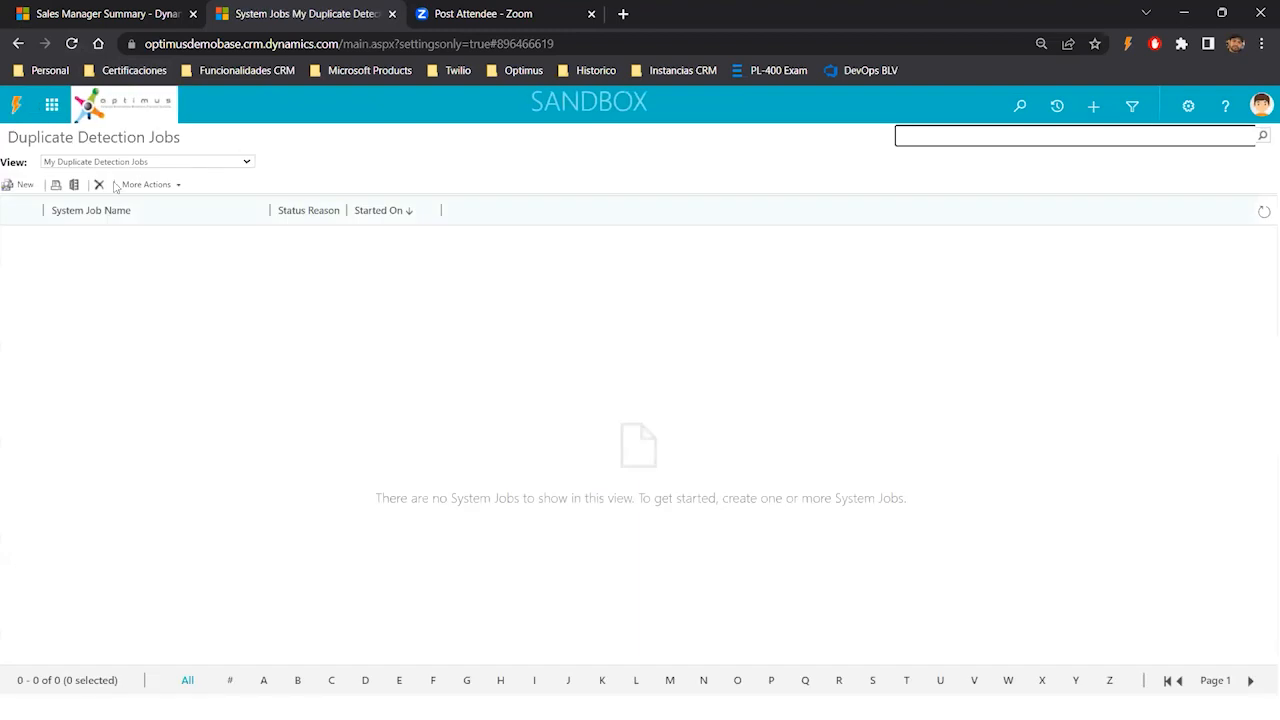
click(31, 189)
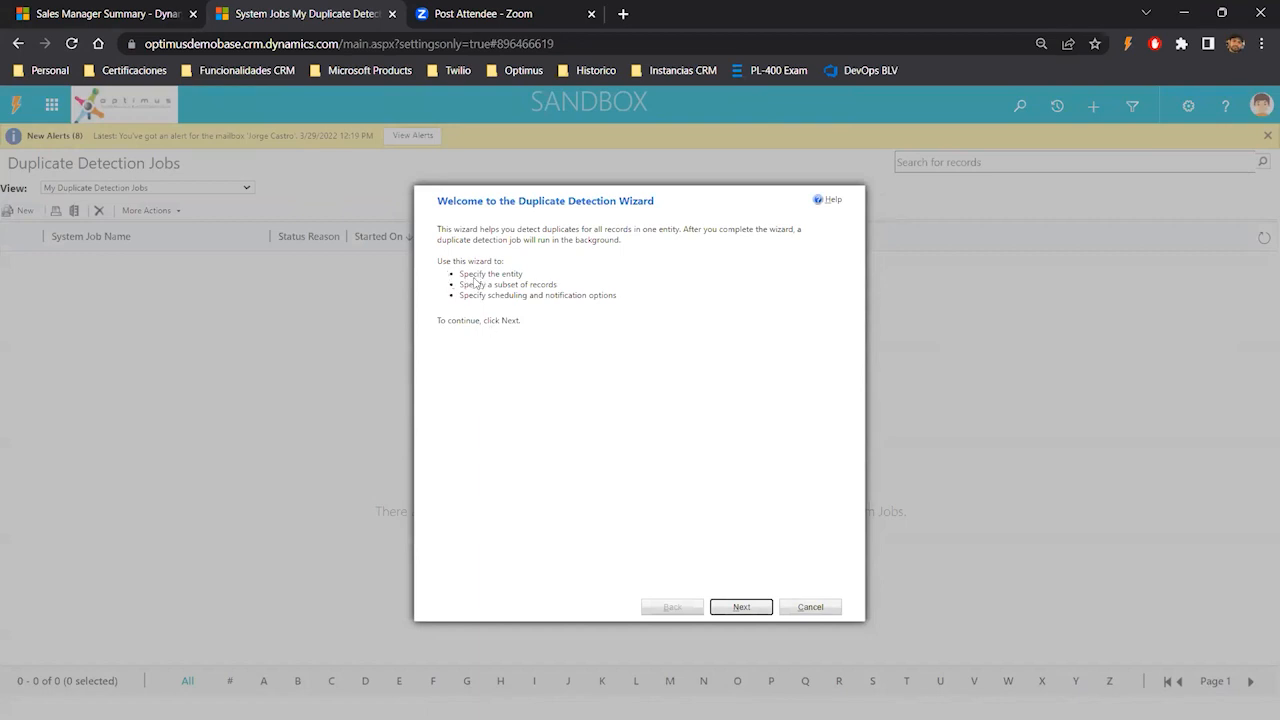
click(734, 607)
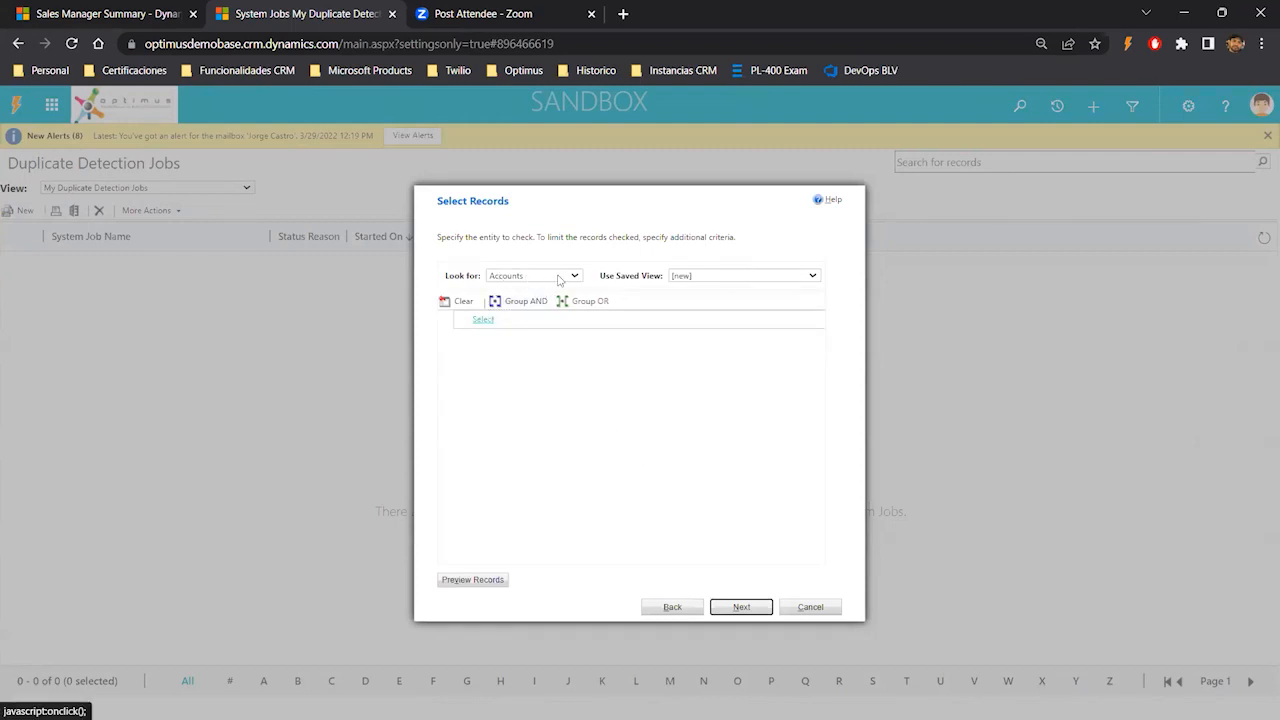
- Add a filter criterion on the Accounts' Created On field
click(501, 321)
click(498, 320)
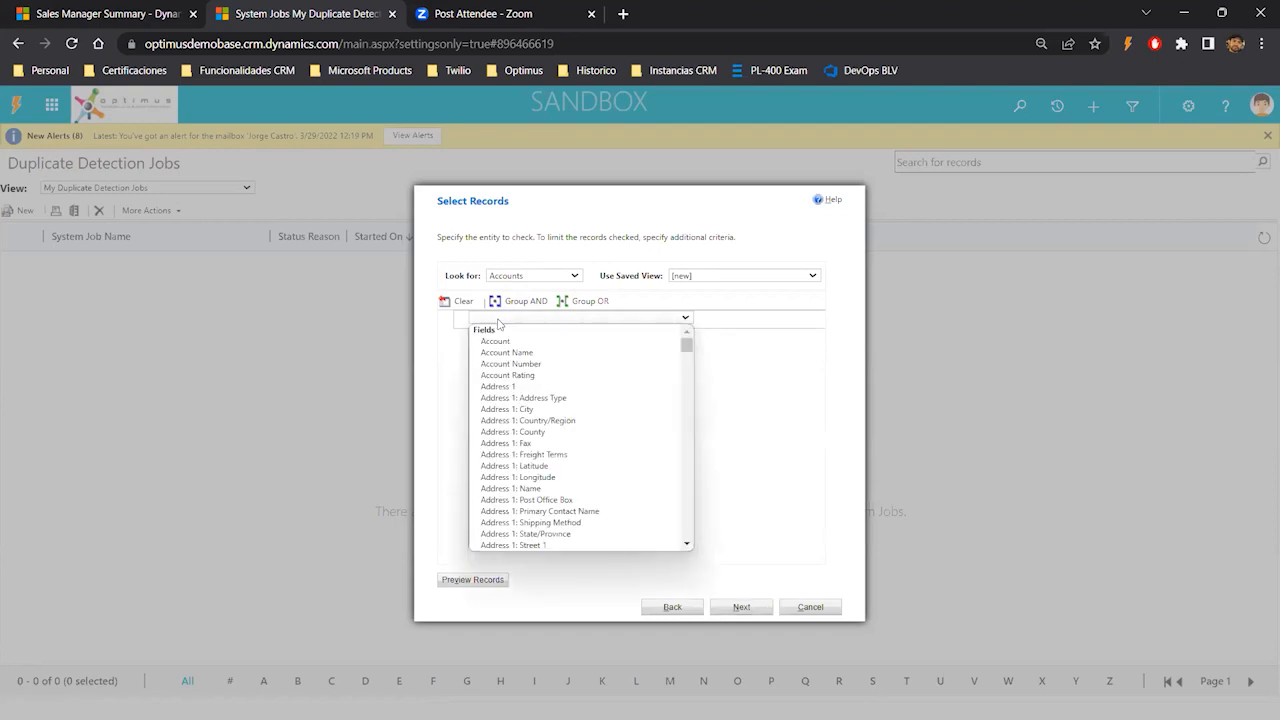
text(cr)
key(Down)
key(Down)
key(Down)
key(Down)
key(Down)
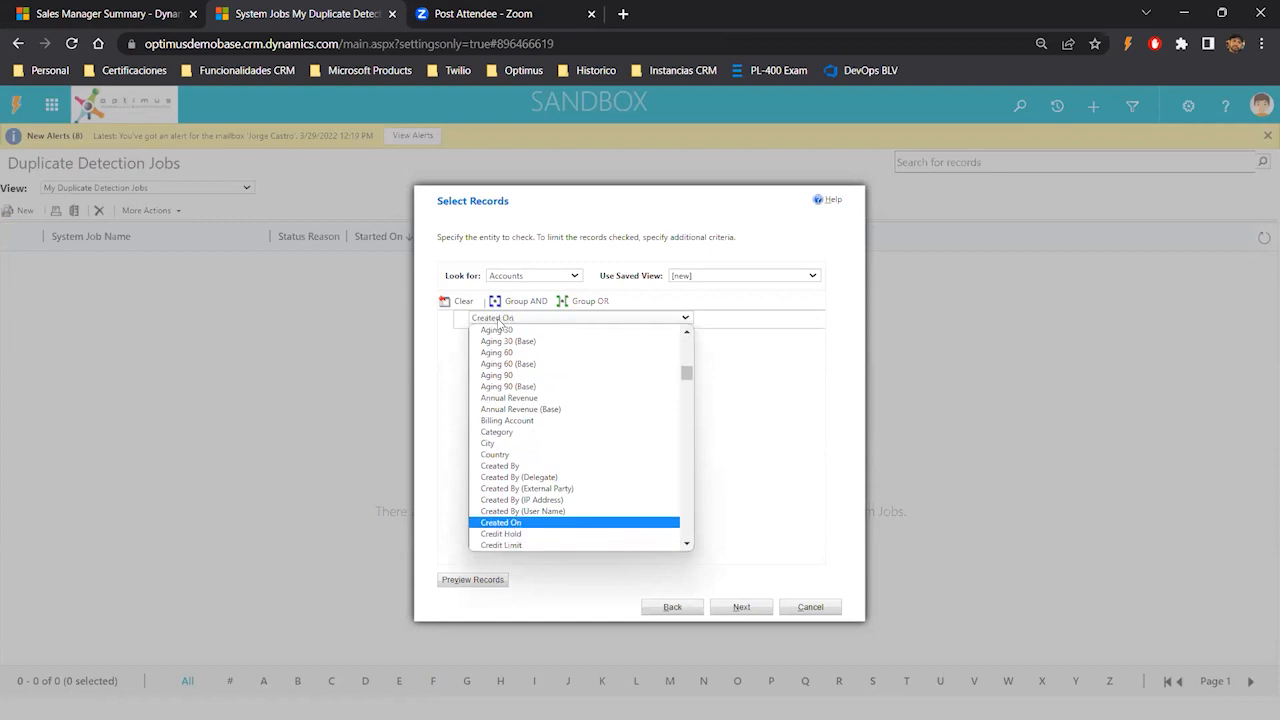
key(Return)
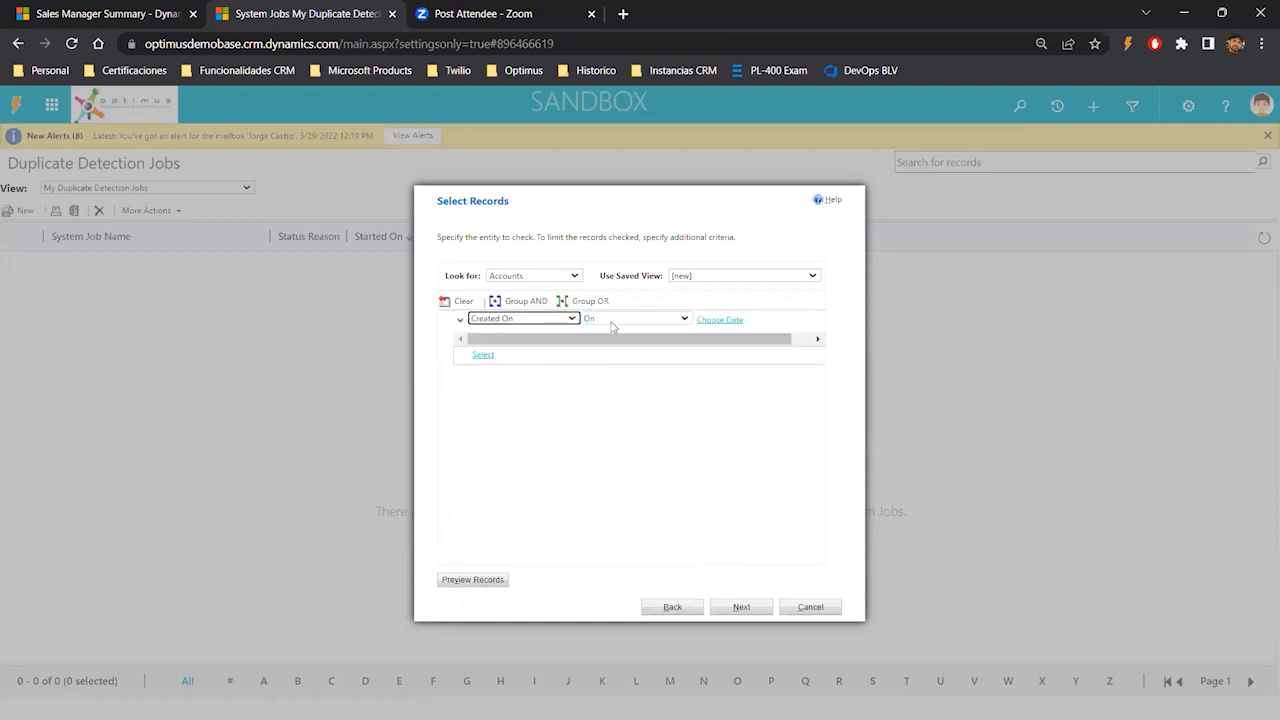
- Set the Created On condition to On or Before 1/1/2023 and continue to the job options
click(610, 320)
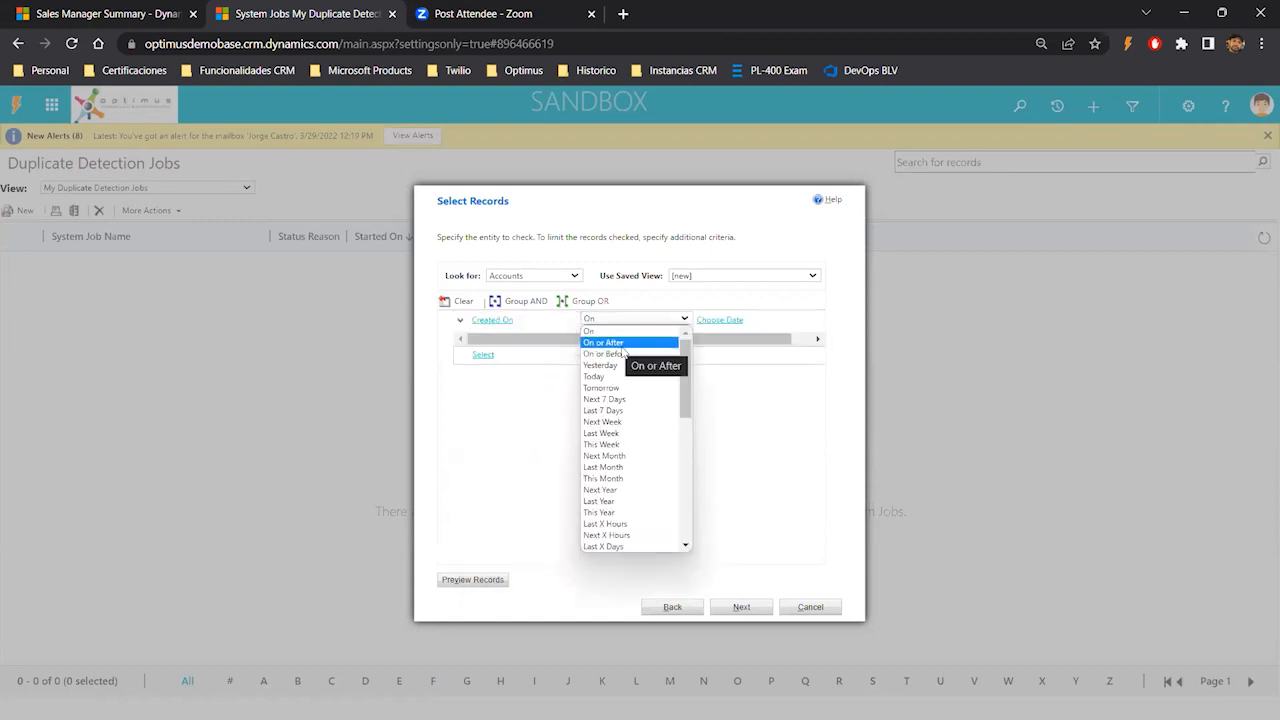
click(622, 355)
click(789, 319)
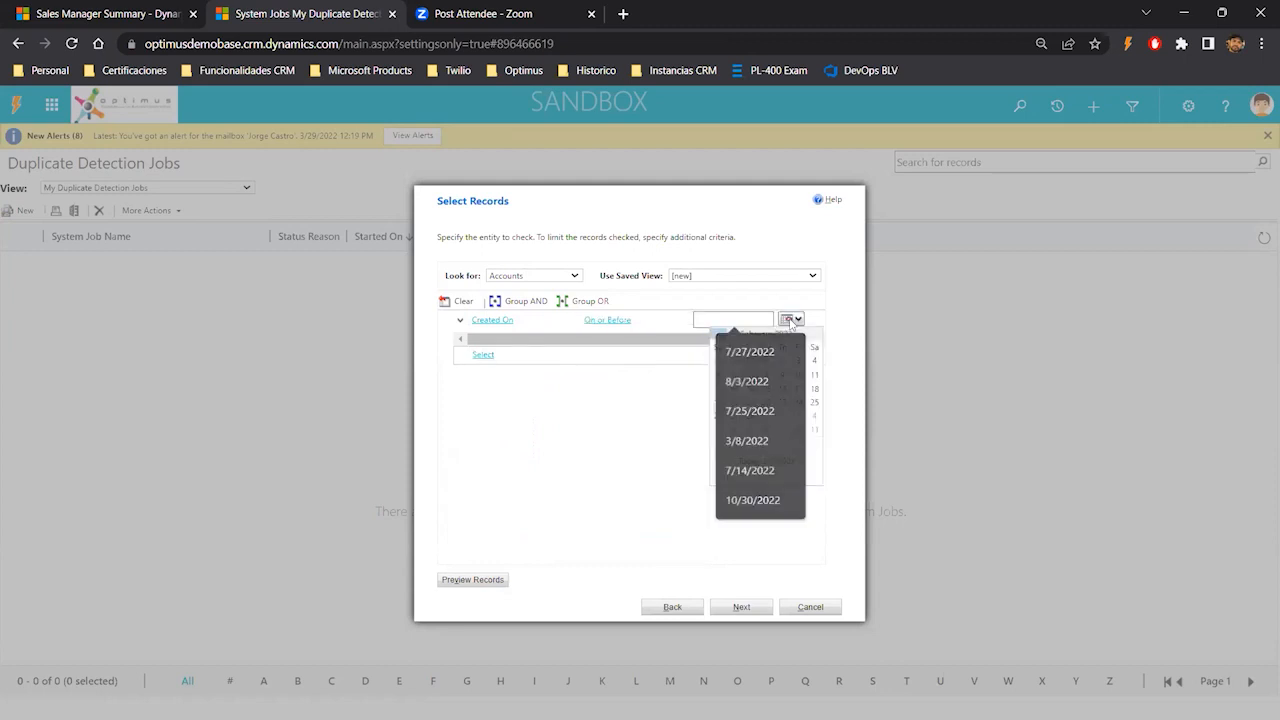
click(719, 335)
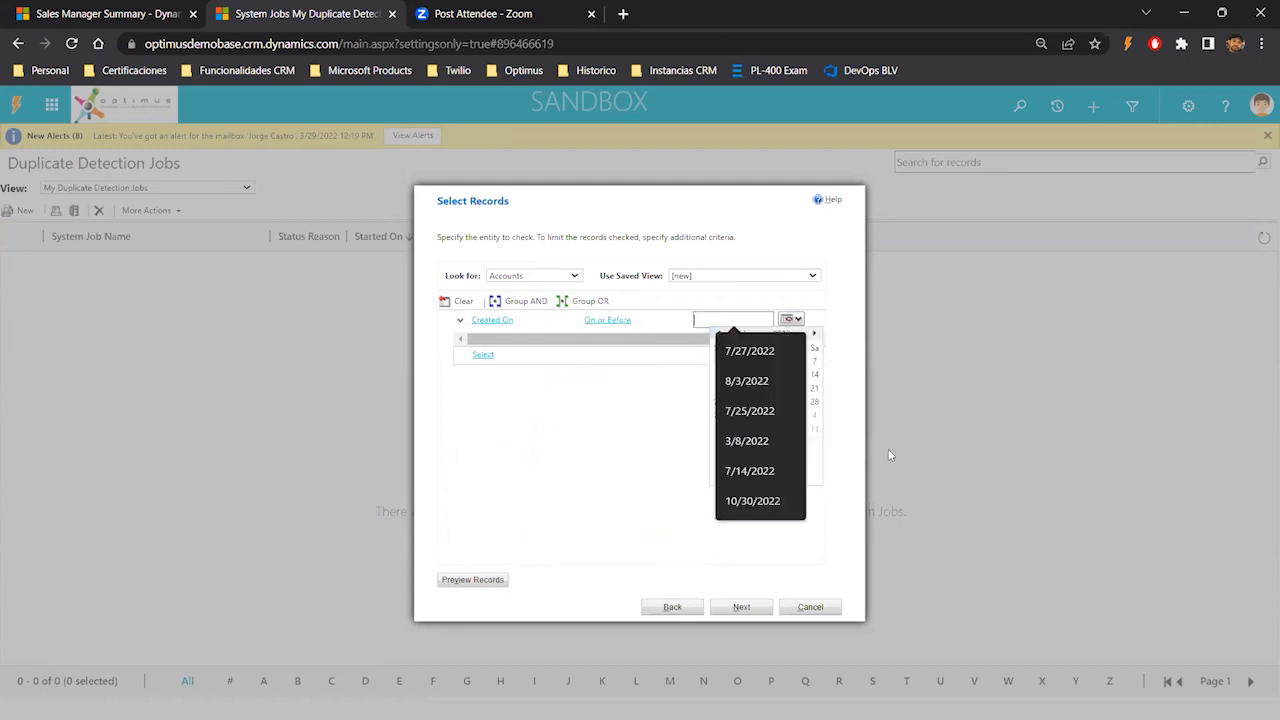
click(814, 352)
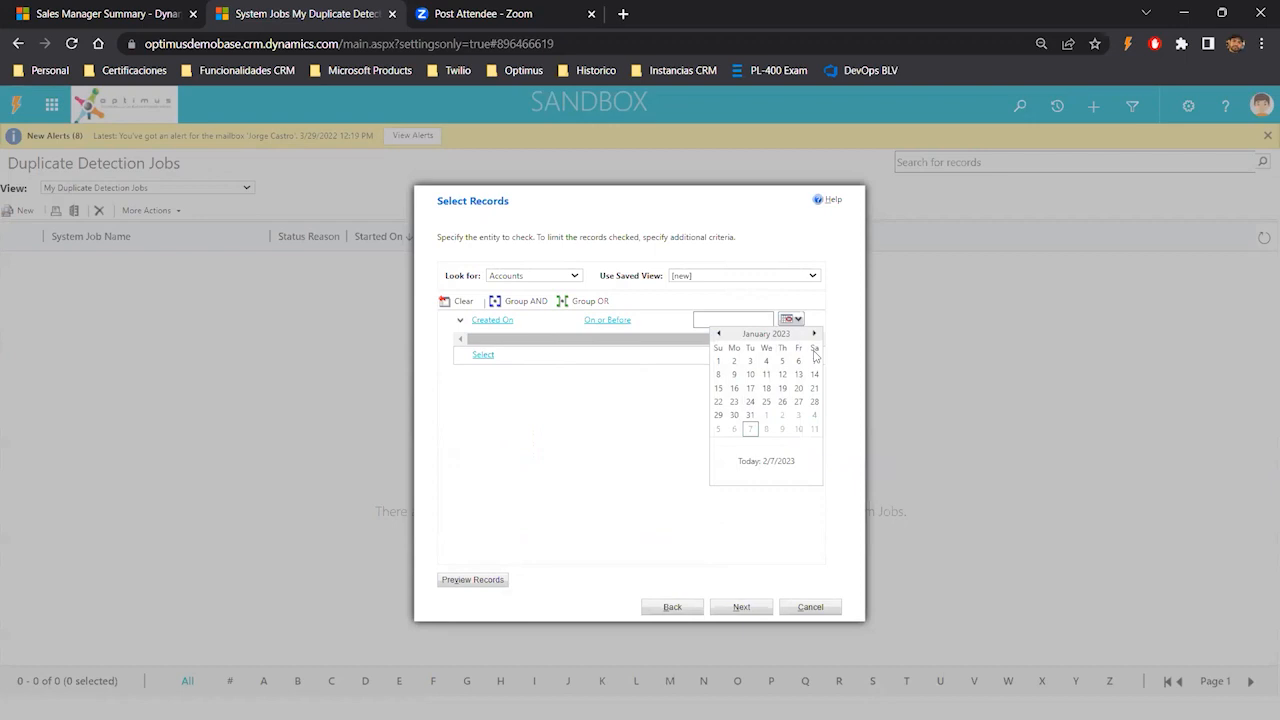
click(718, 361)
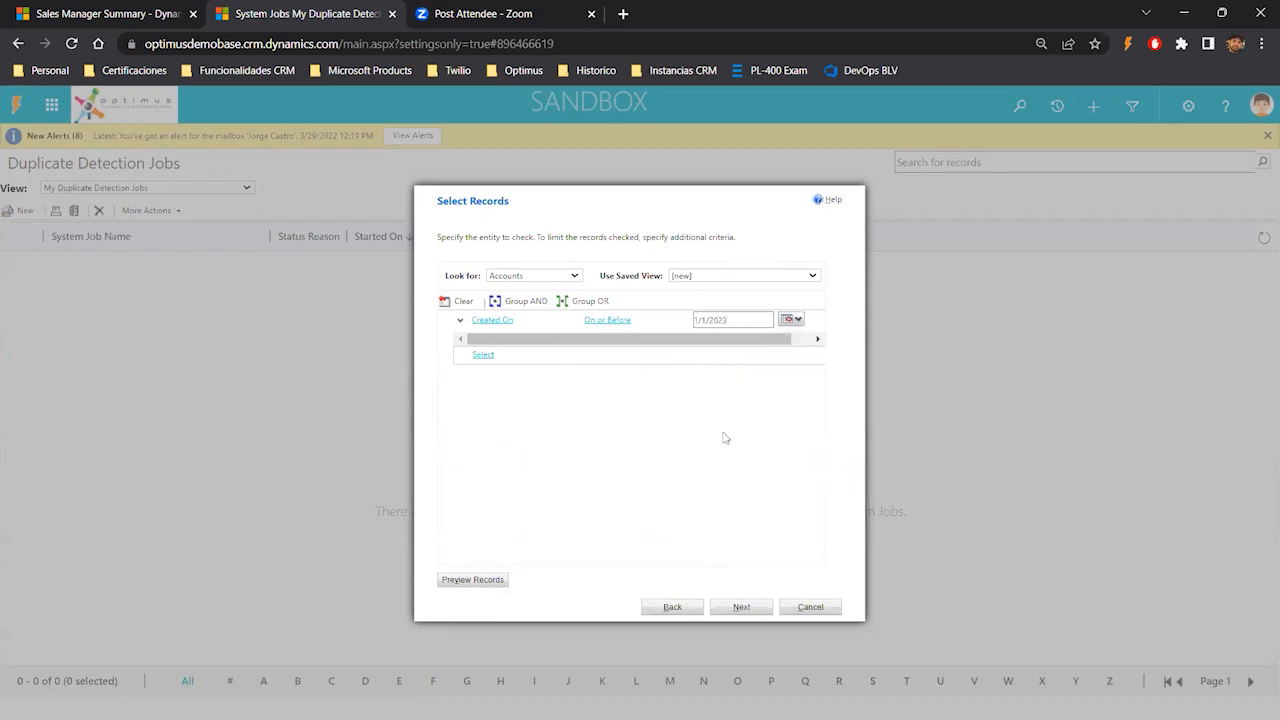
click(753, 613)
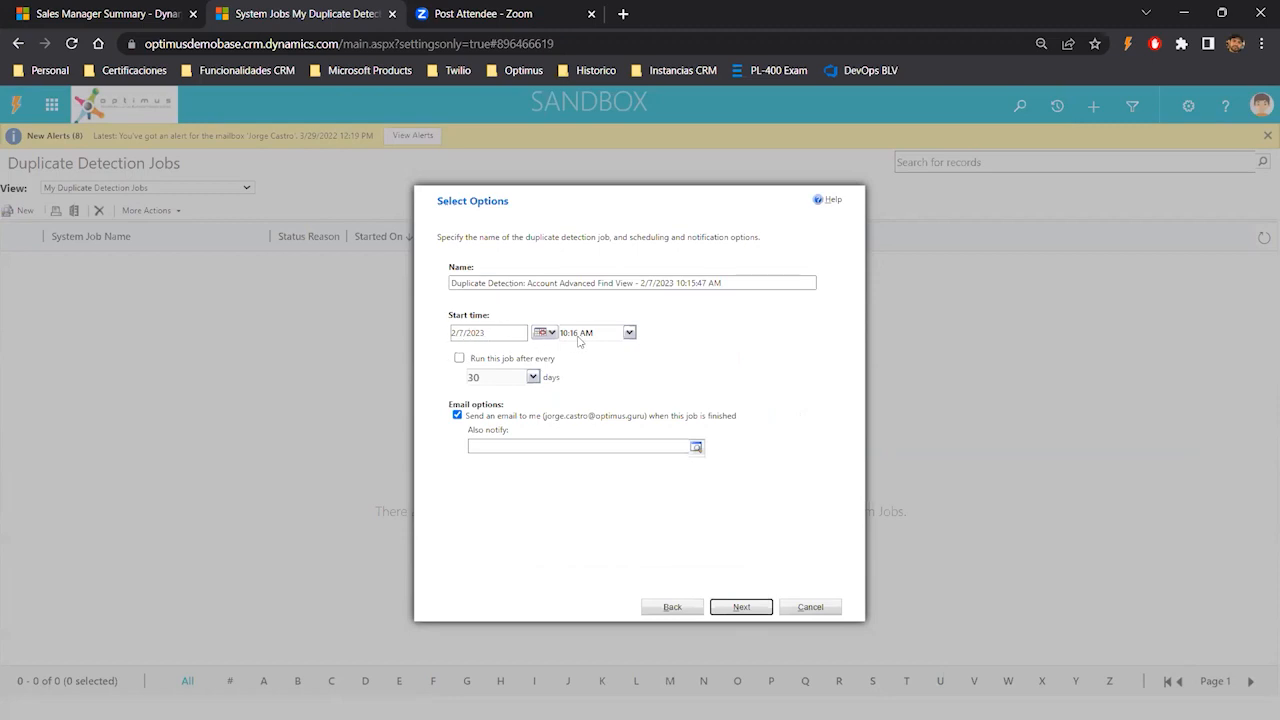
- Set the job's start time to 10:30 AM
click(629, 332)
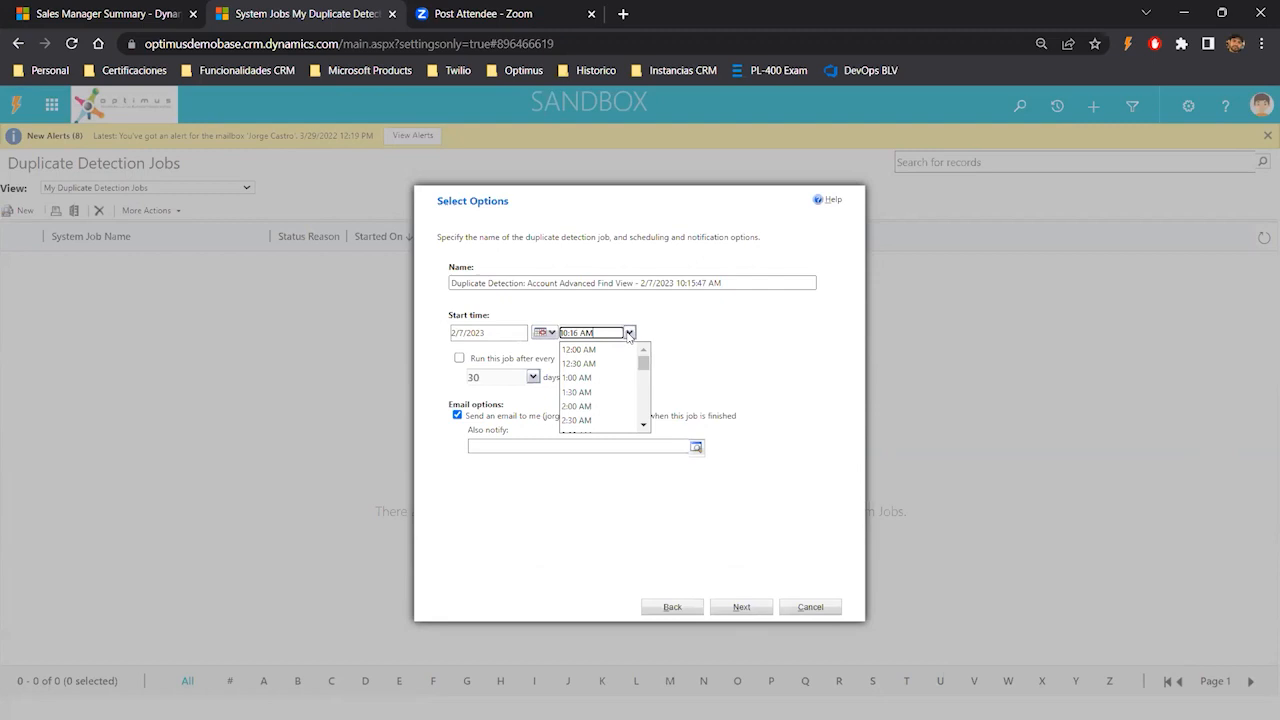
scroll(620, 397, down, 5)
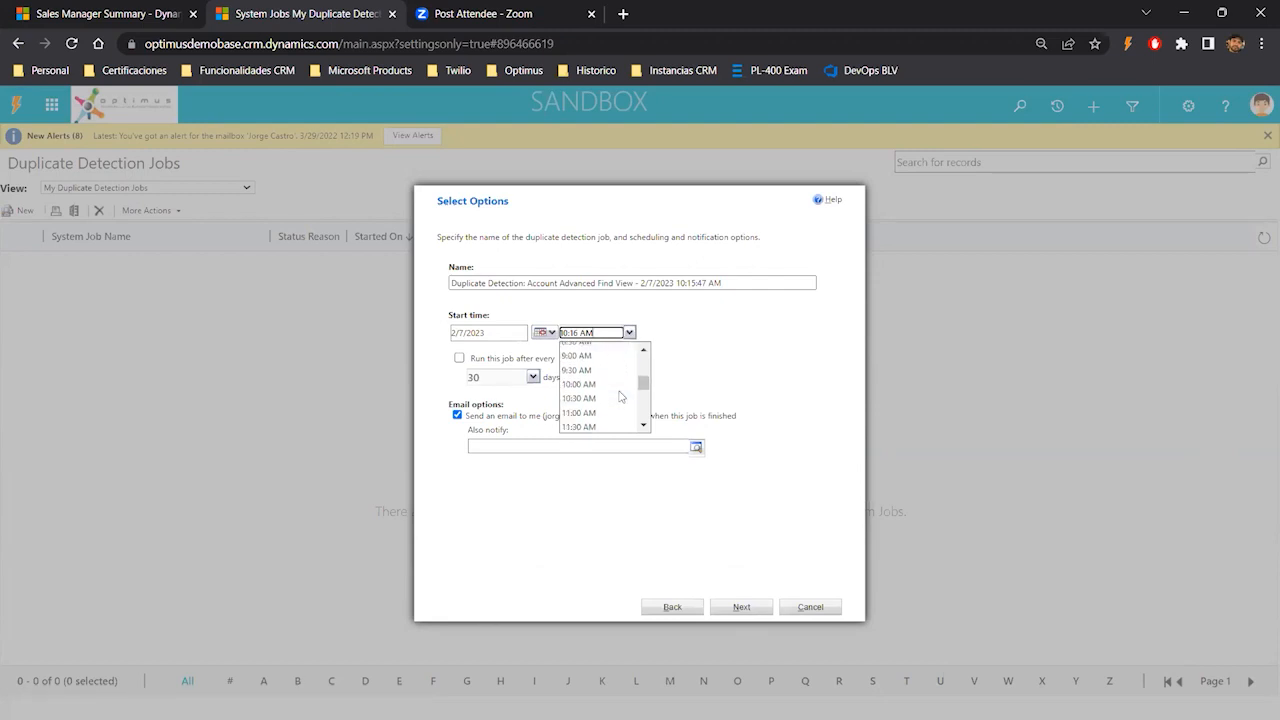
click(580, 398)
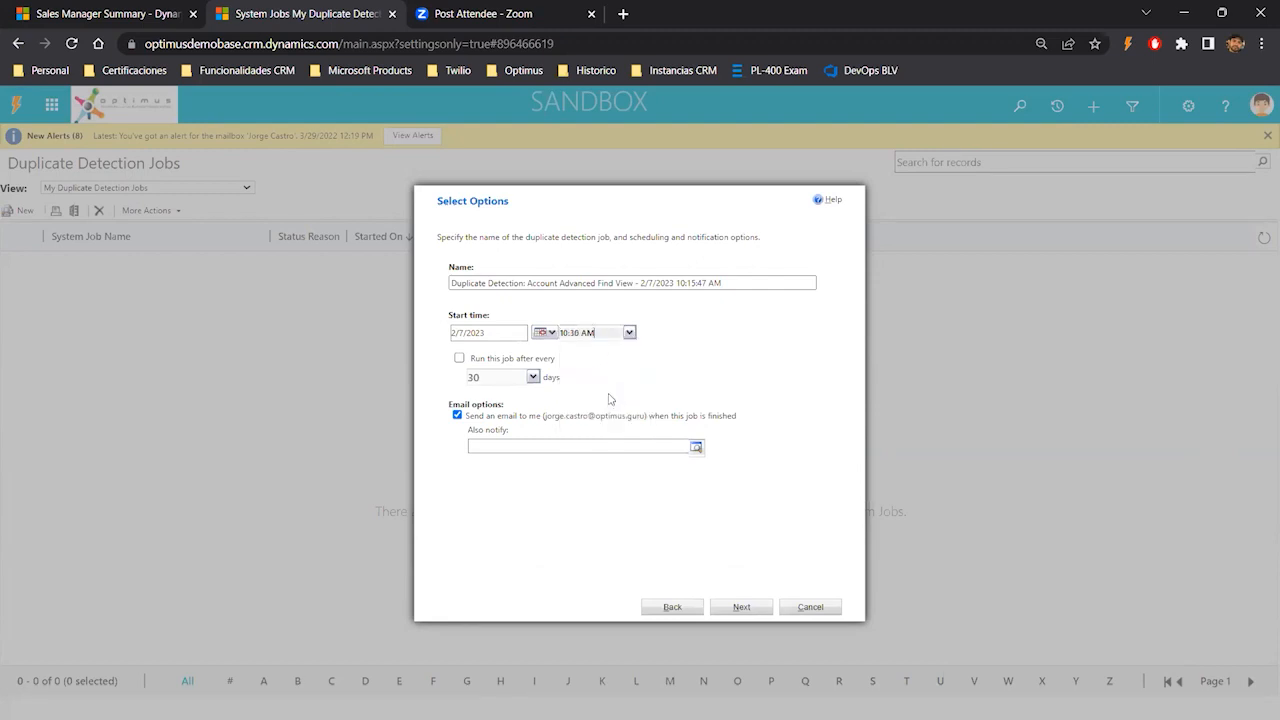
- Enable running the job repeatedly, every 7 days
click(460, 358)
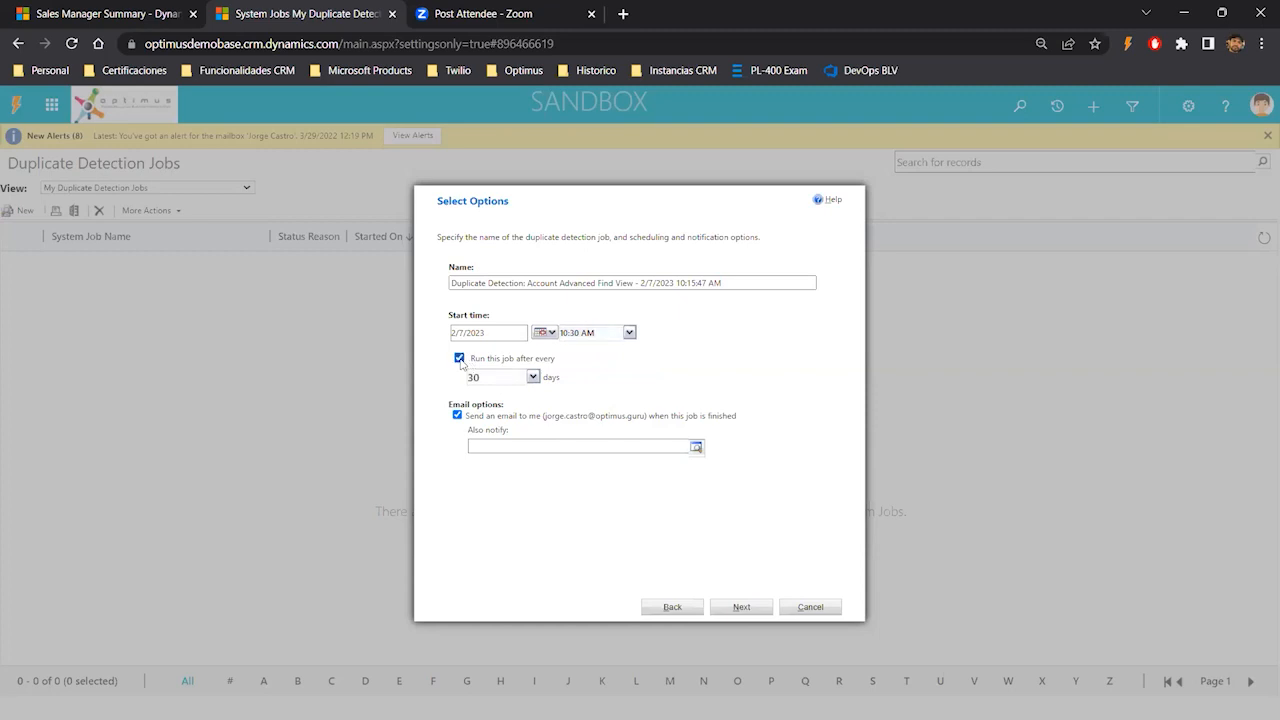
click(532, 378)
click(592, 384)
click(532, 379)
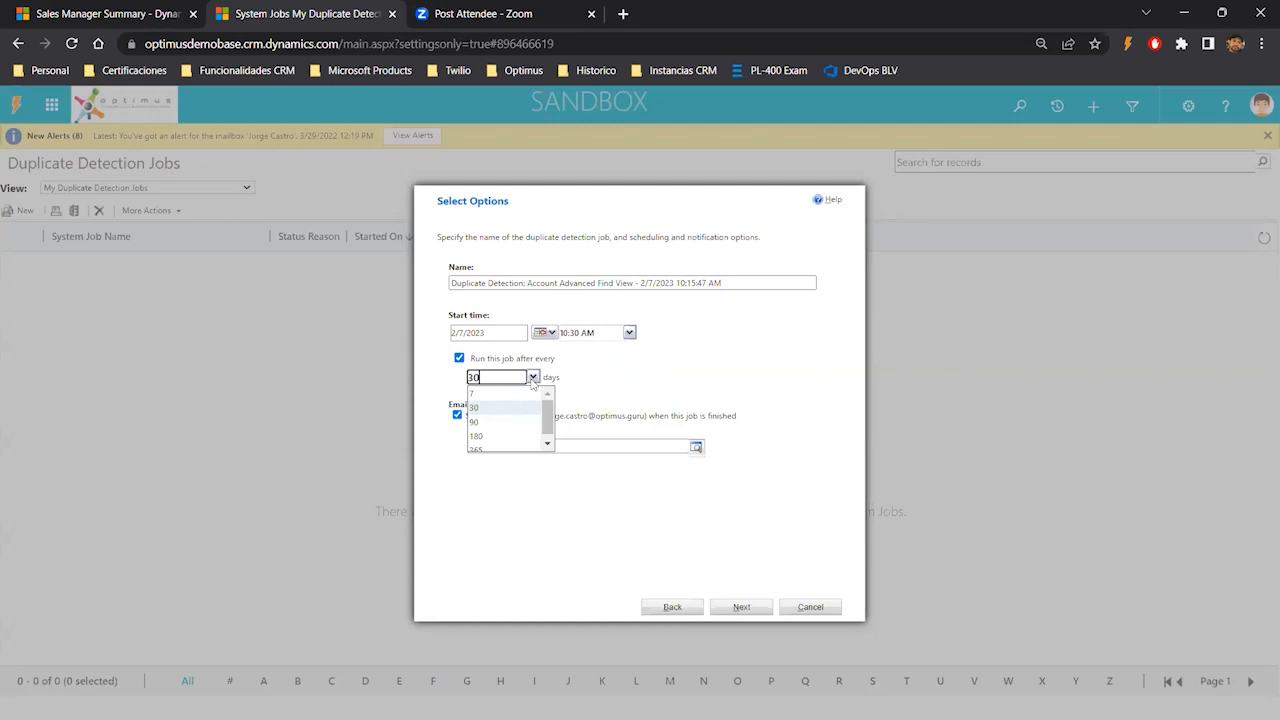
click(487, 395)
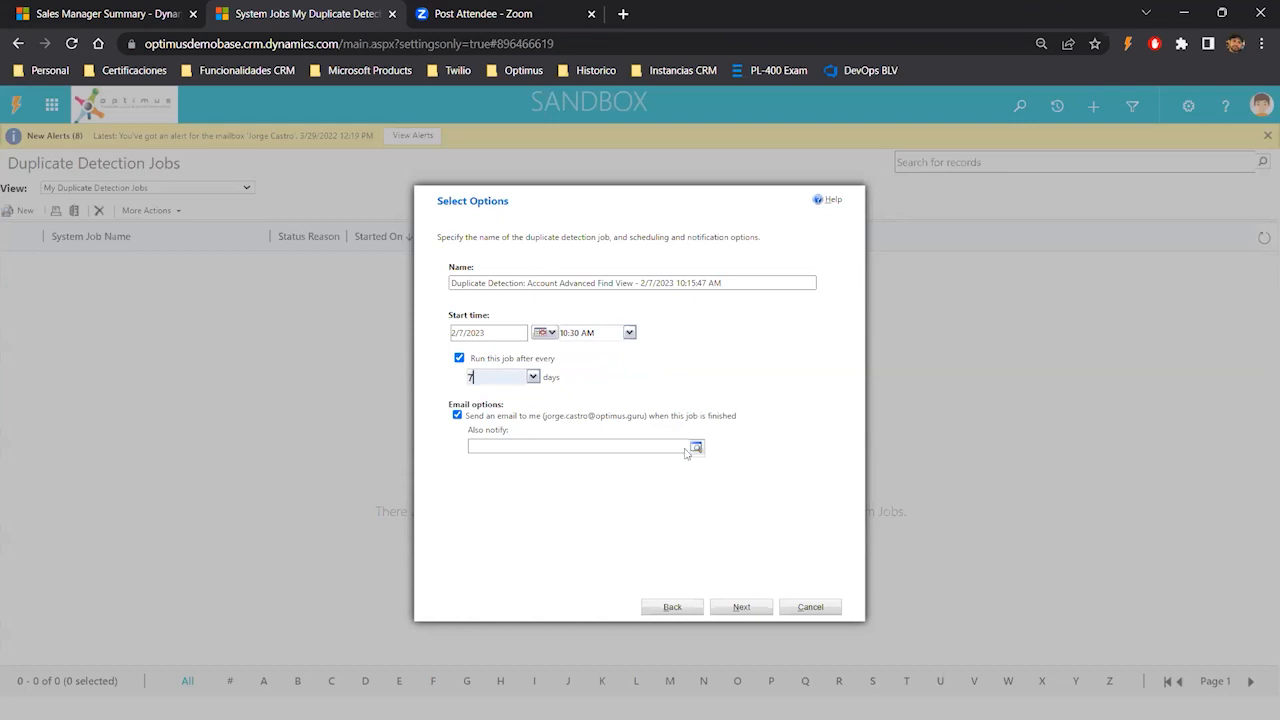
- Add a user, searched by name, to the job's Also notify list
click(601, 446)
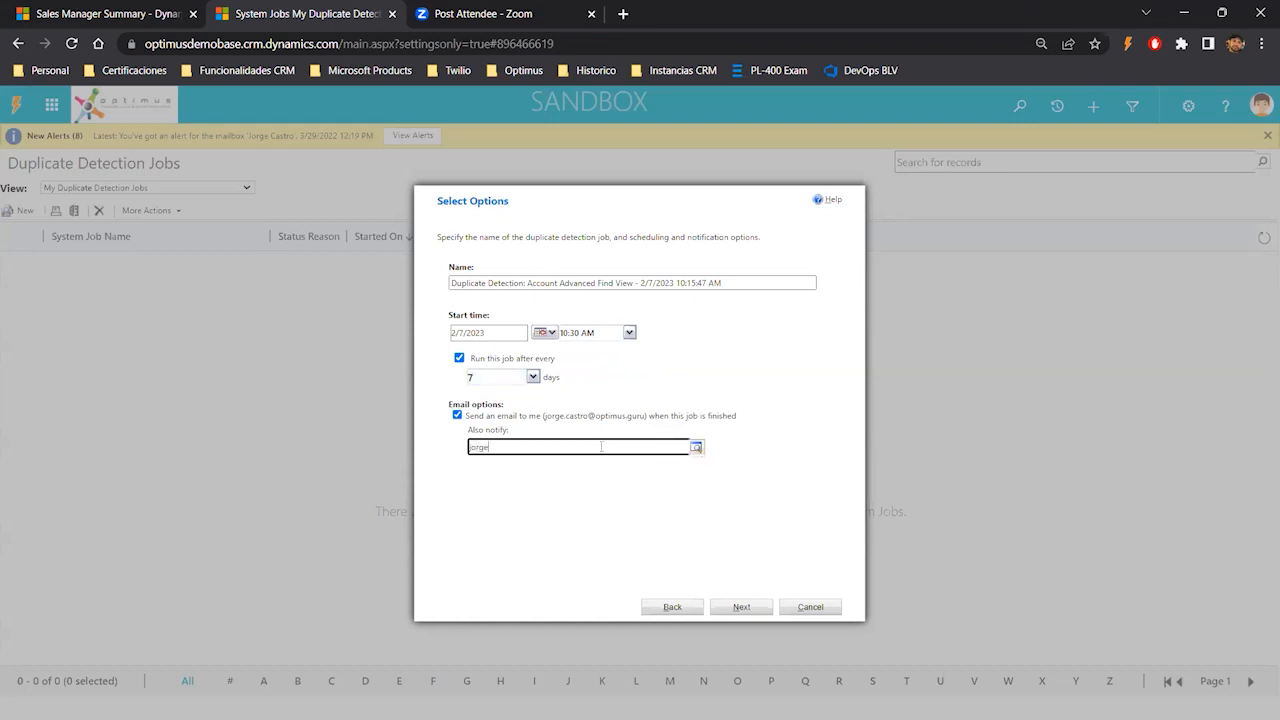
text(jorge)
key(Return)
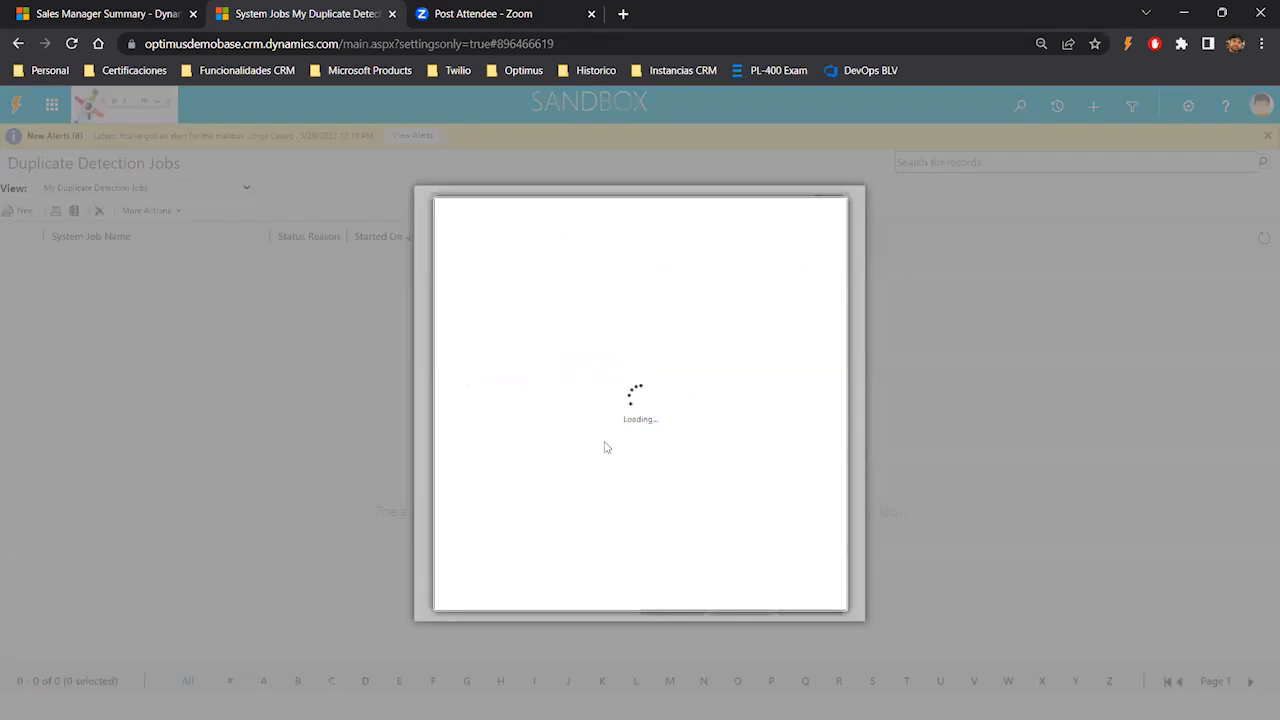
click(582, 392)
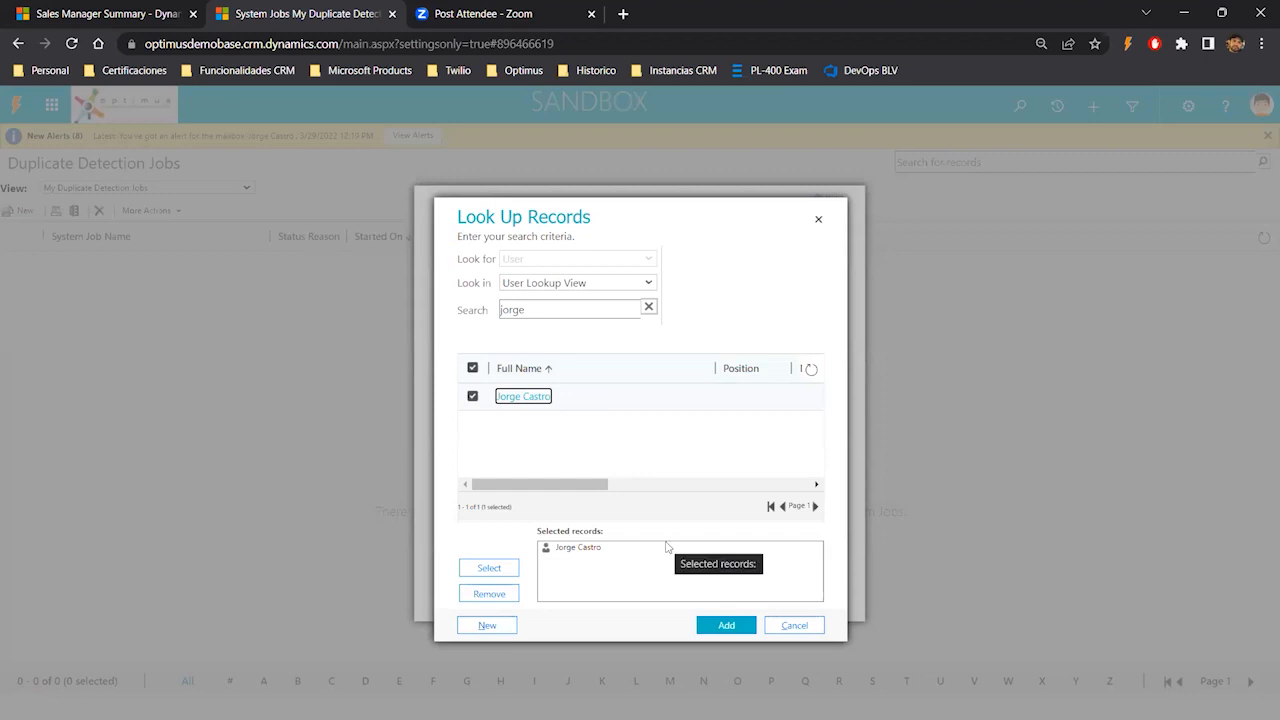
click(726, 625)
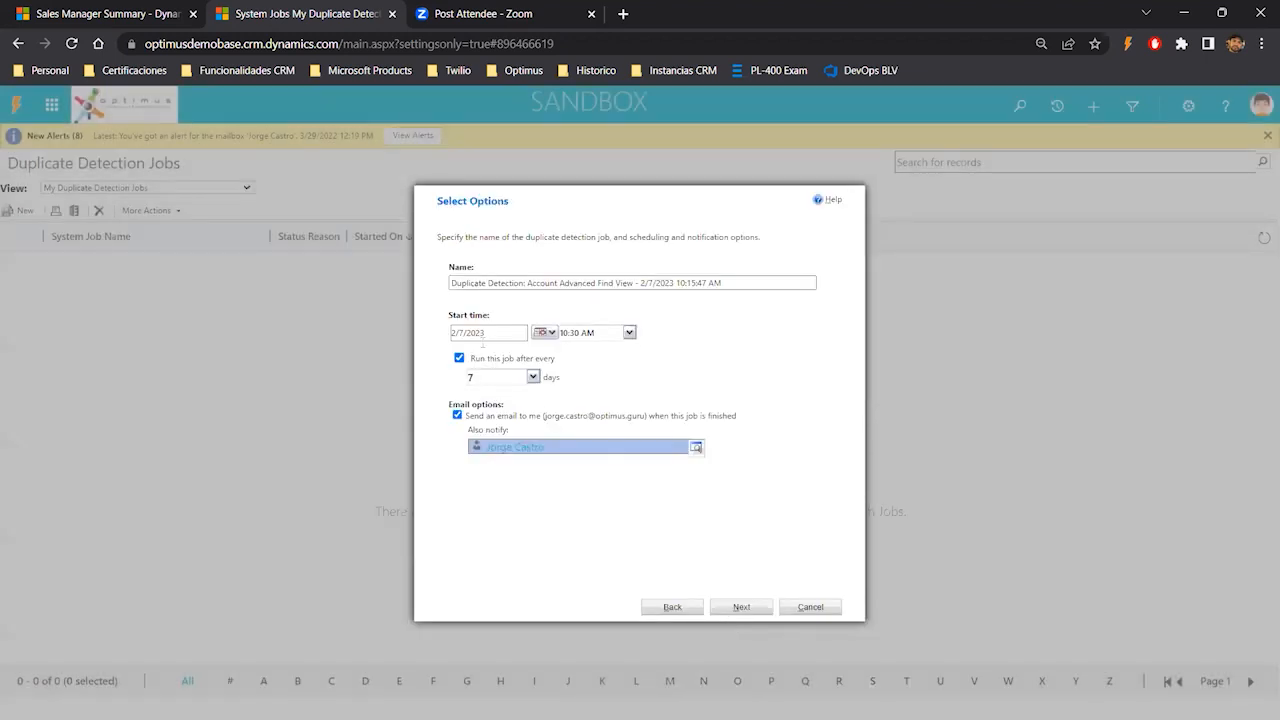
- Advance to the final wizard page, then cancel and close the wizard without submitting the job
click(741, 608)
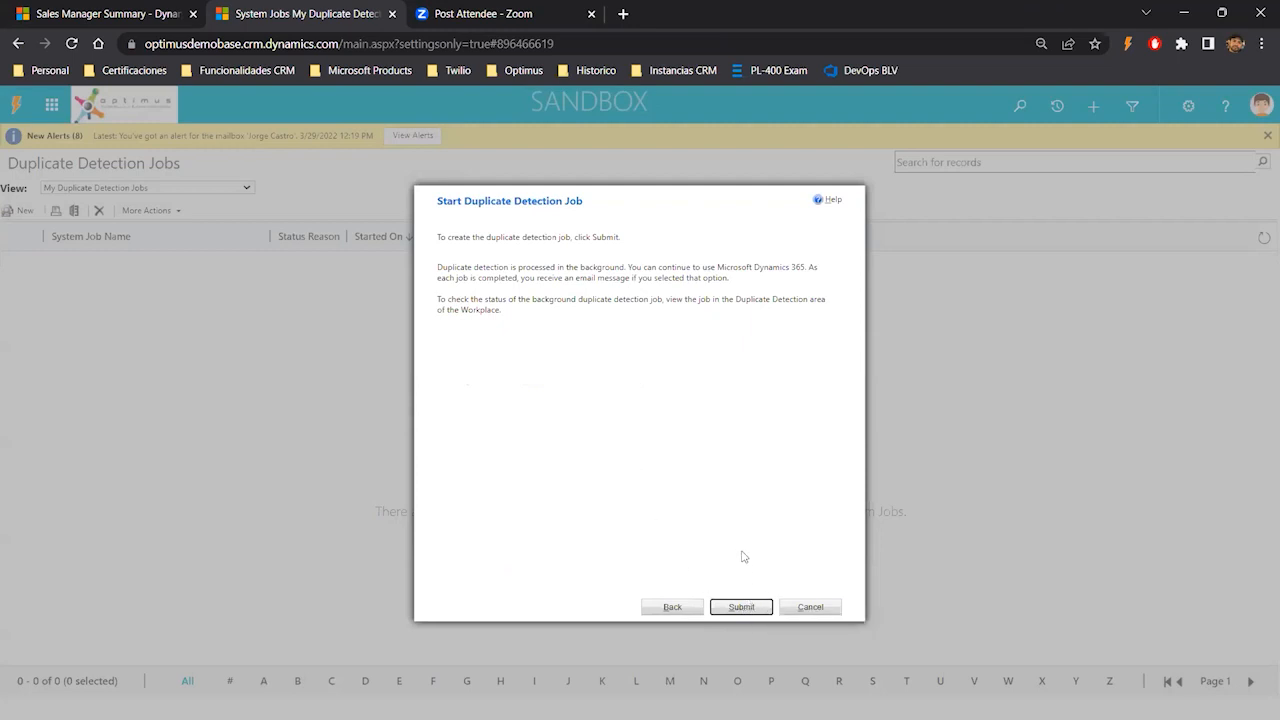
click(808, 608)
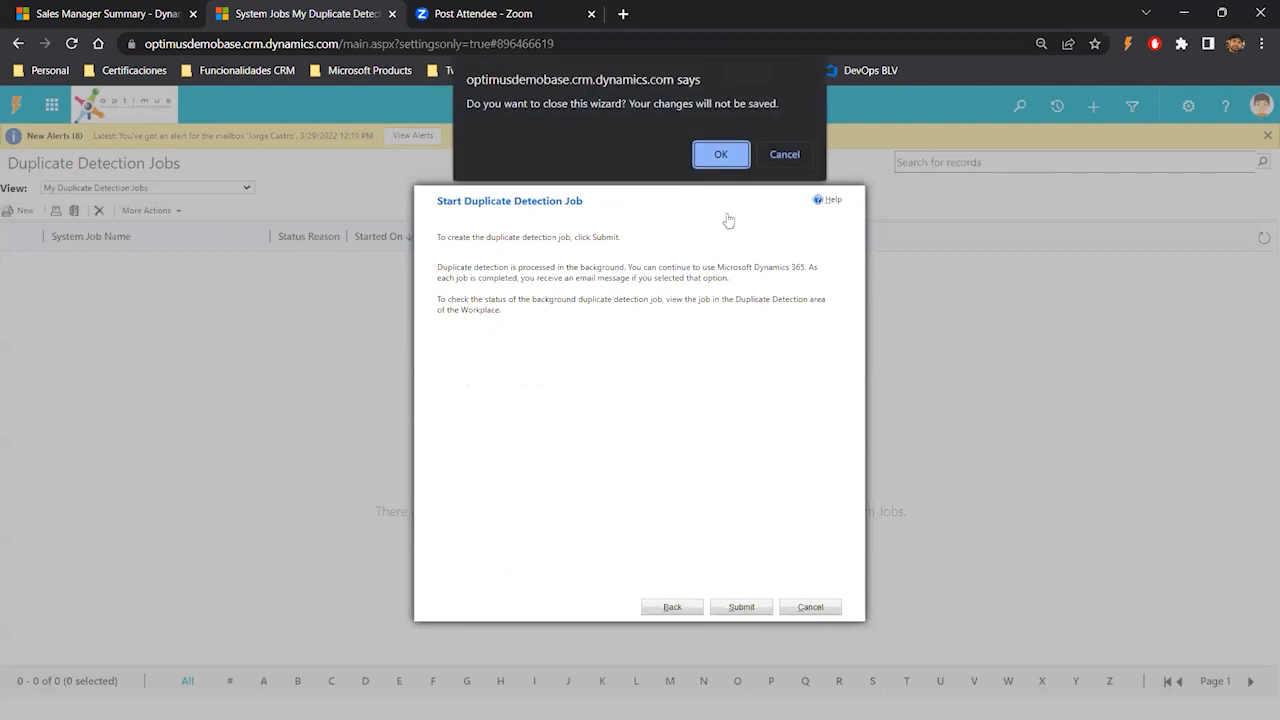
click(721, 155)
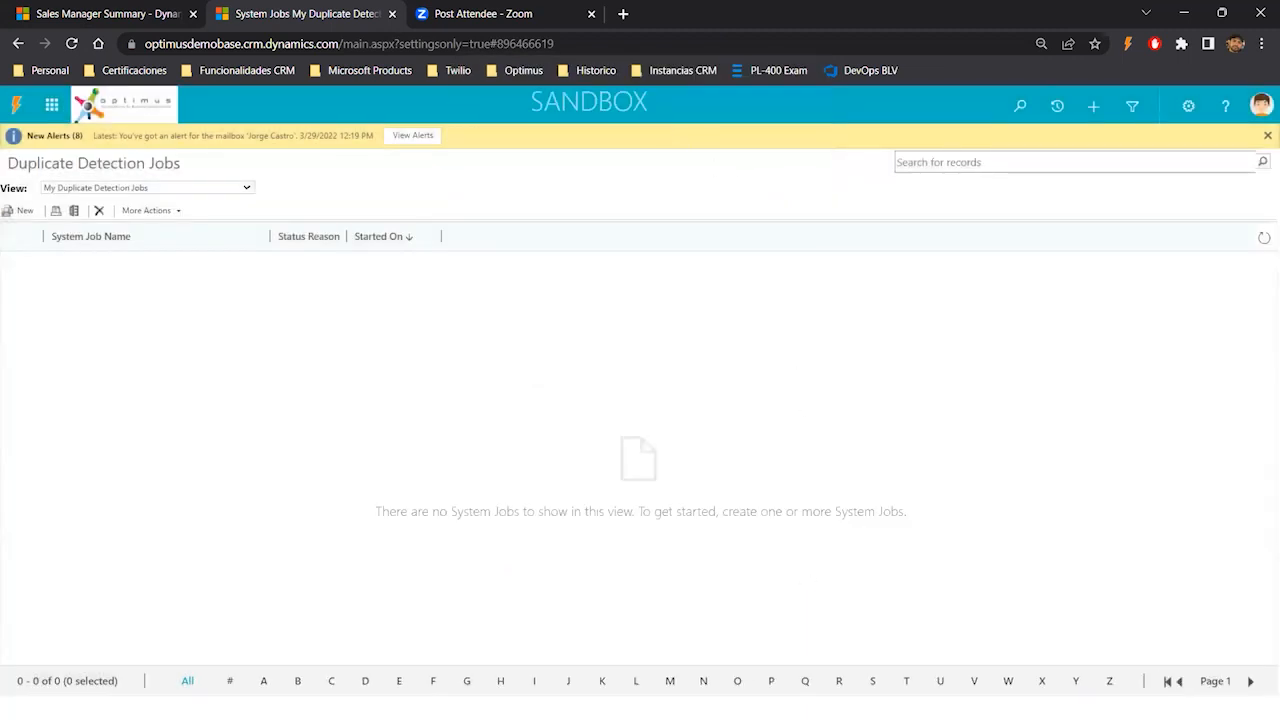
- Switch to the presentation's Duplicate Detection slide and back to the browser
key(alt+Tab)
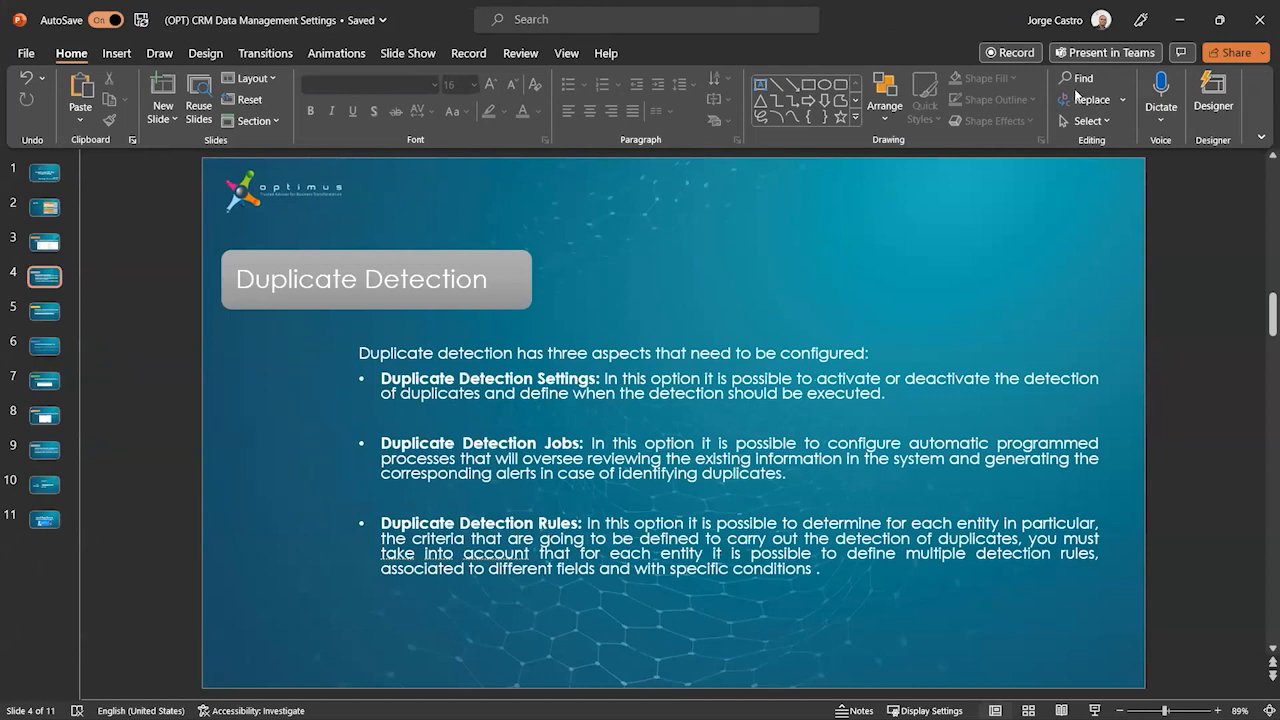
click(1179, 21)
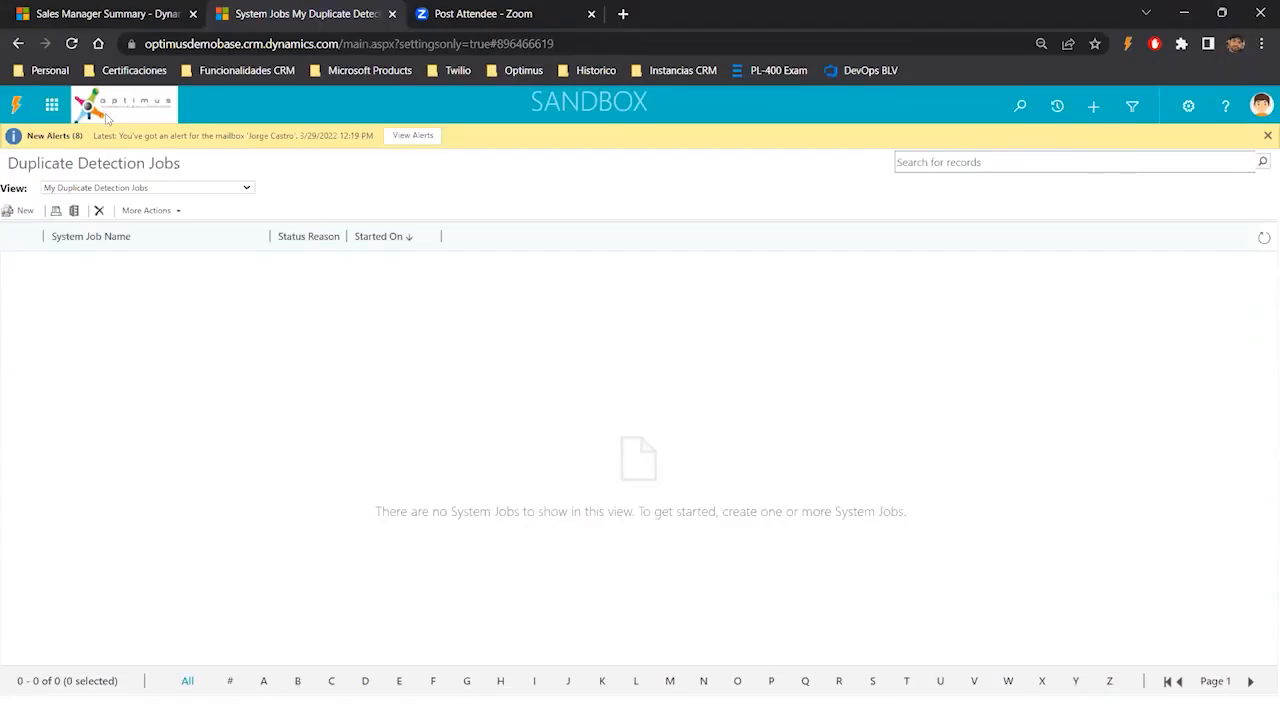
- Open the Duplicate Detection Rules list from the Data Management settings
click(157, 114)
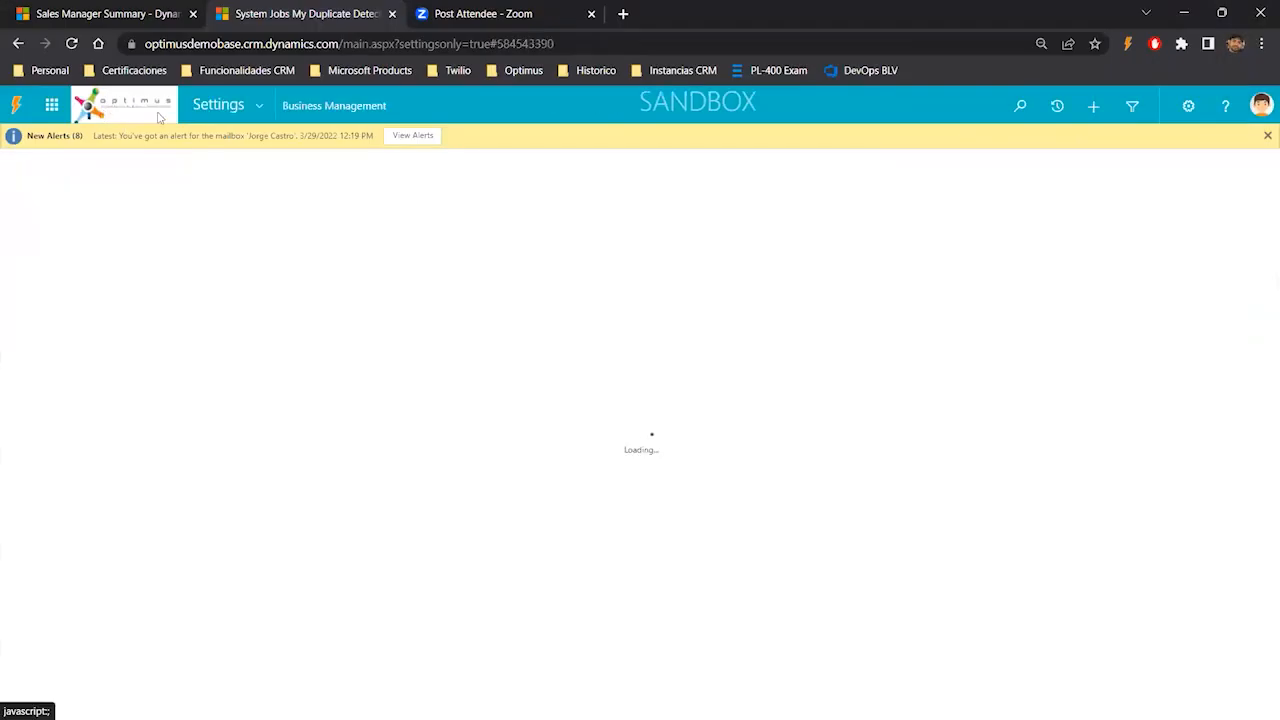
click(257, 106)
click(361, 310)
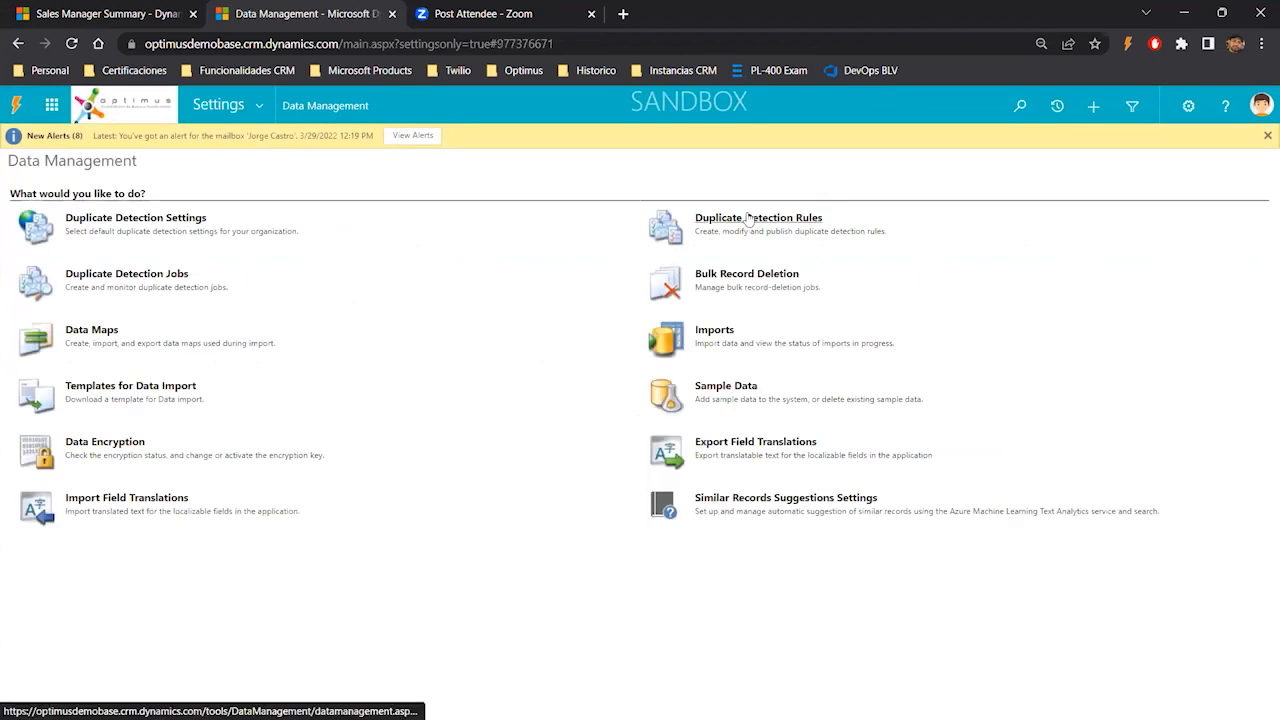
click(790, 222)
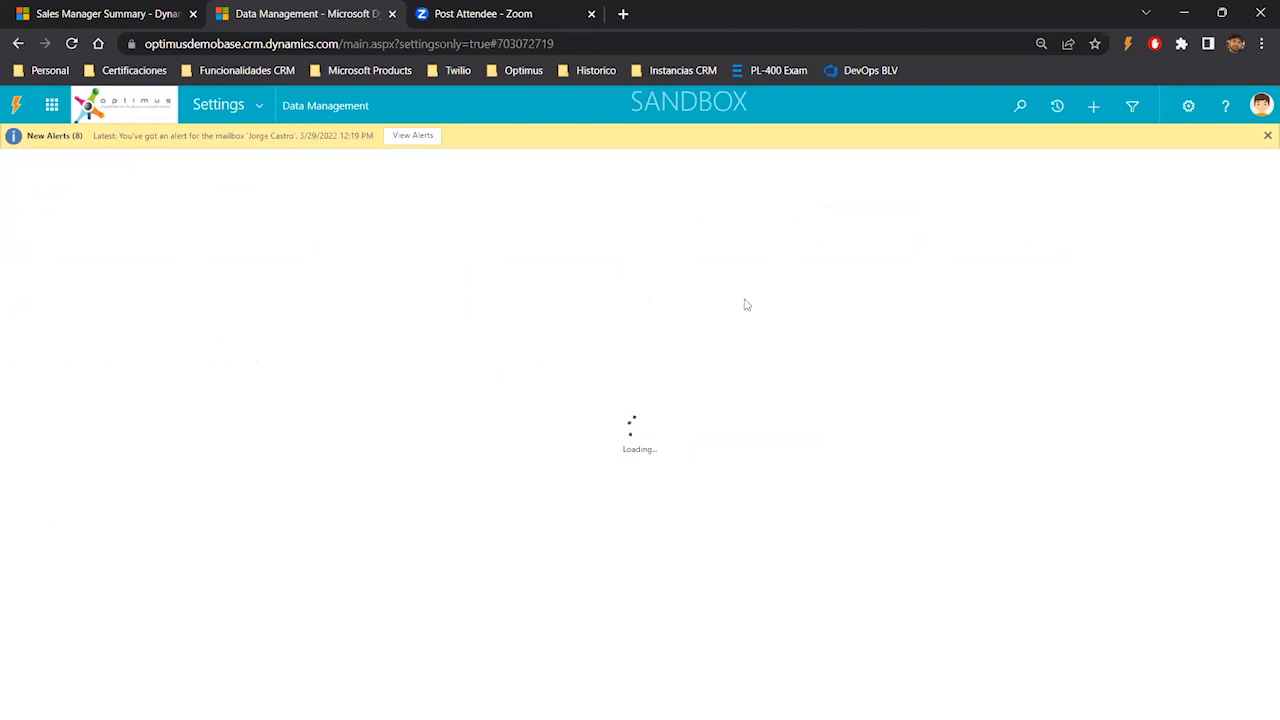
click(337, 115)
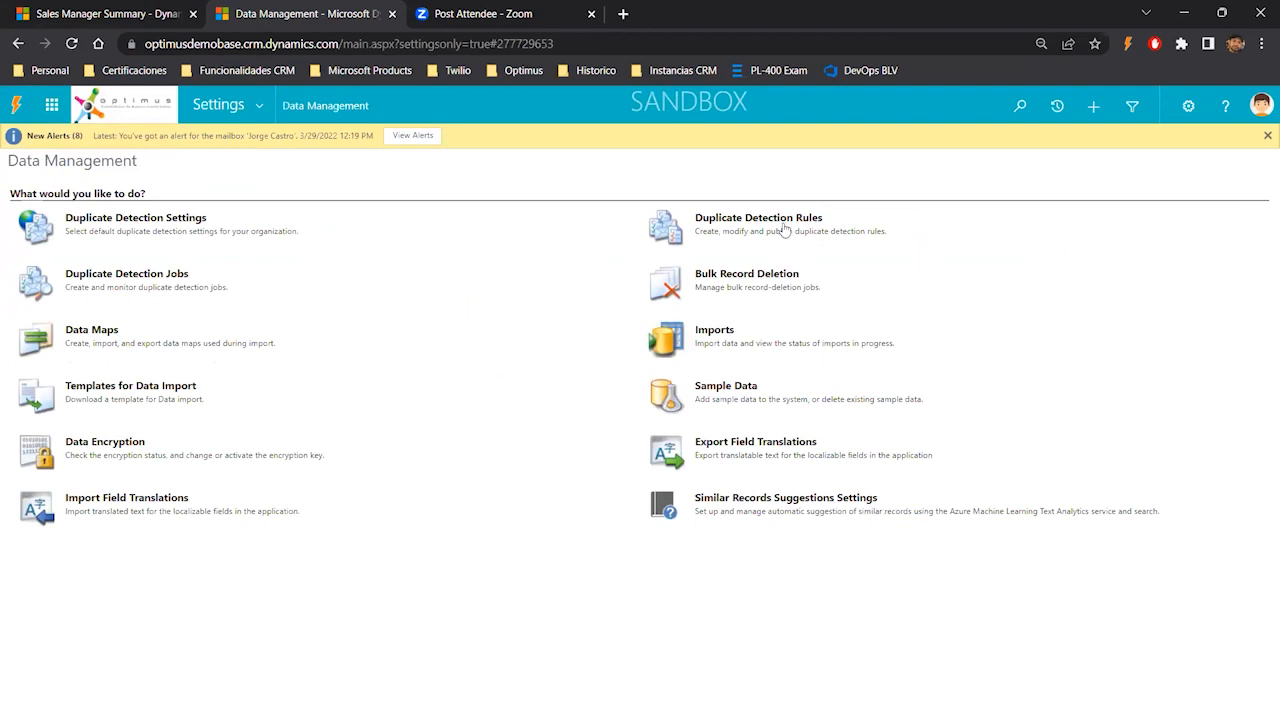
click(785, 228)
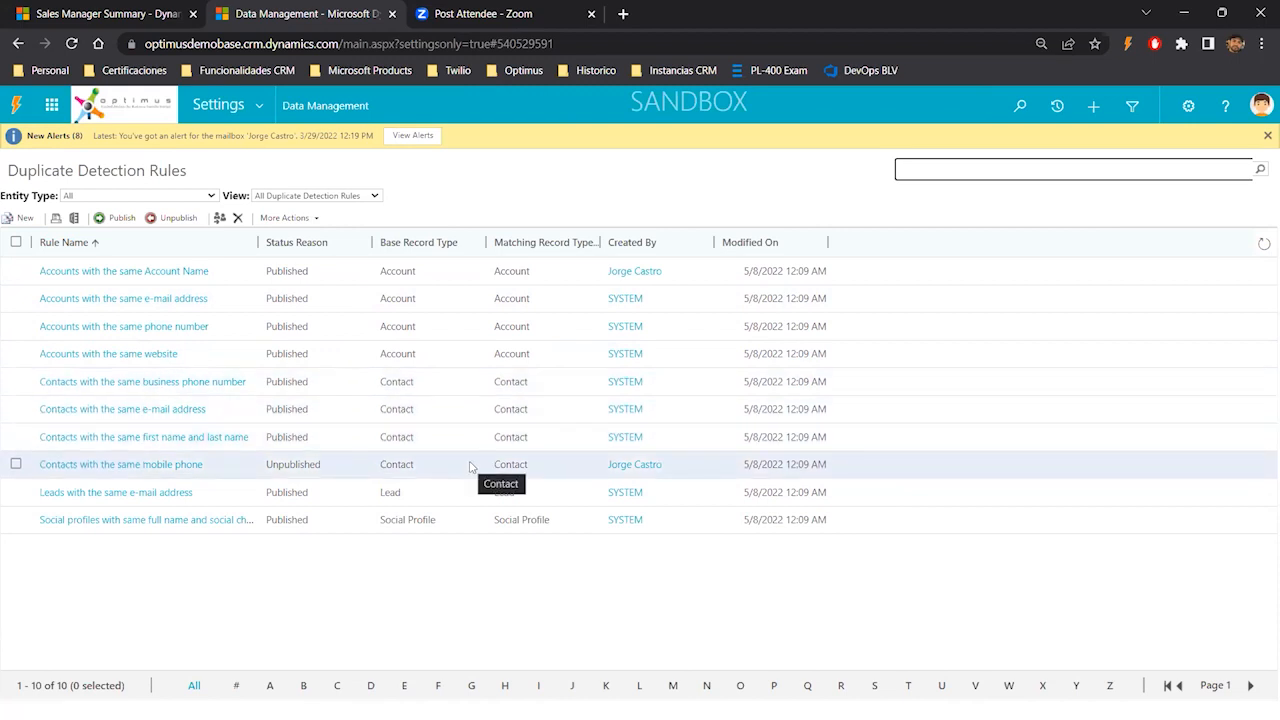
- Open the 'Contacts with the same mobile phone' rule to review its criteria, then close it
double_click(366, 469)
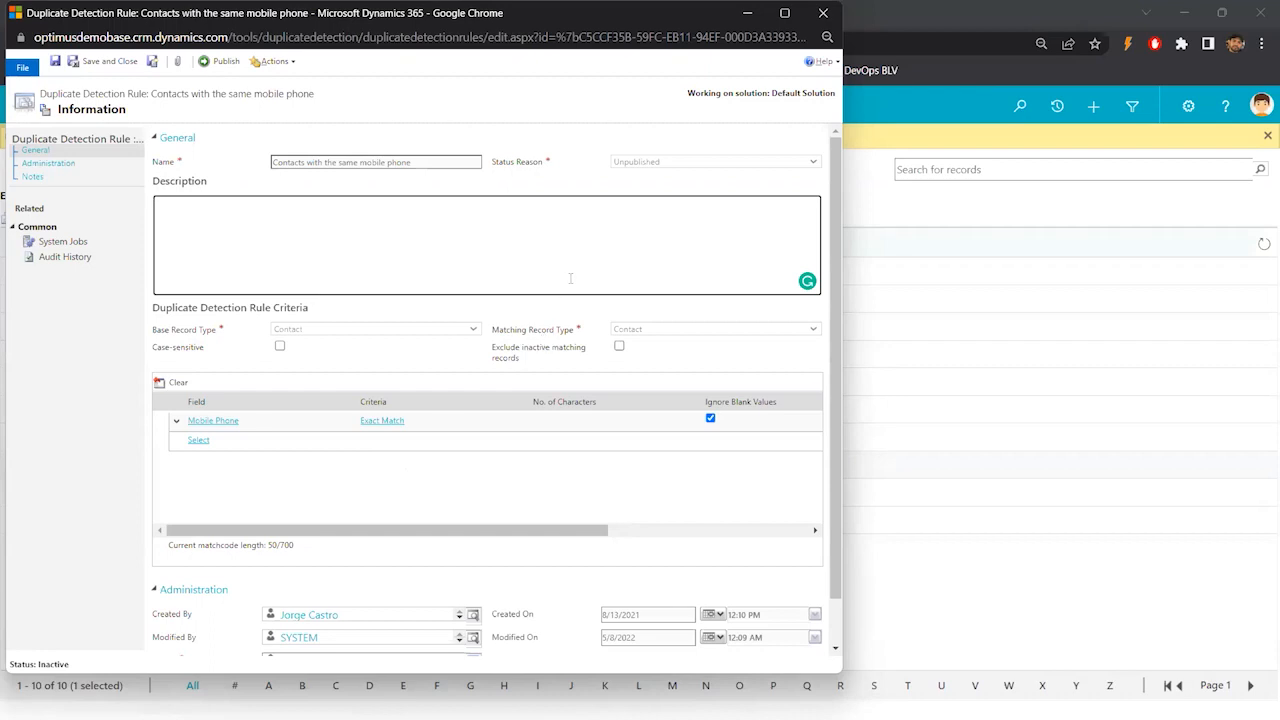
click(823, 13)
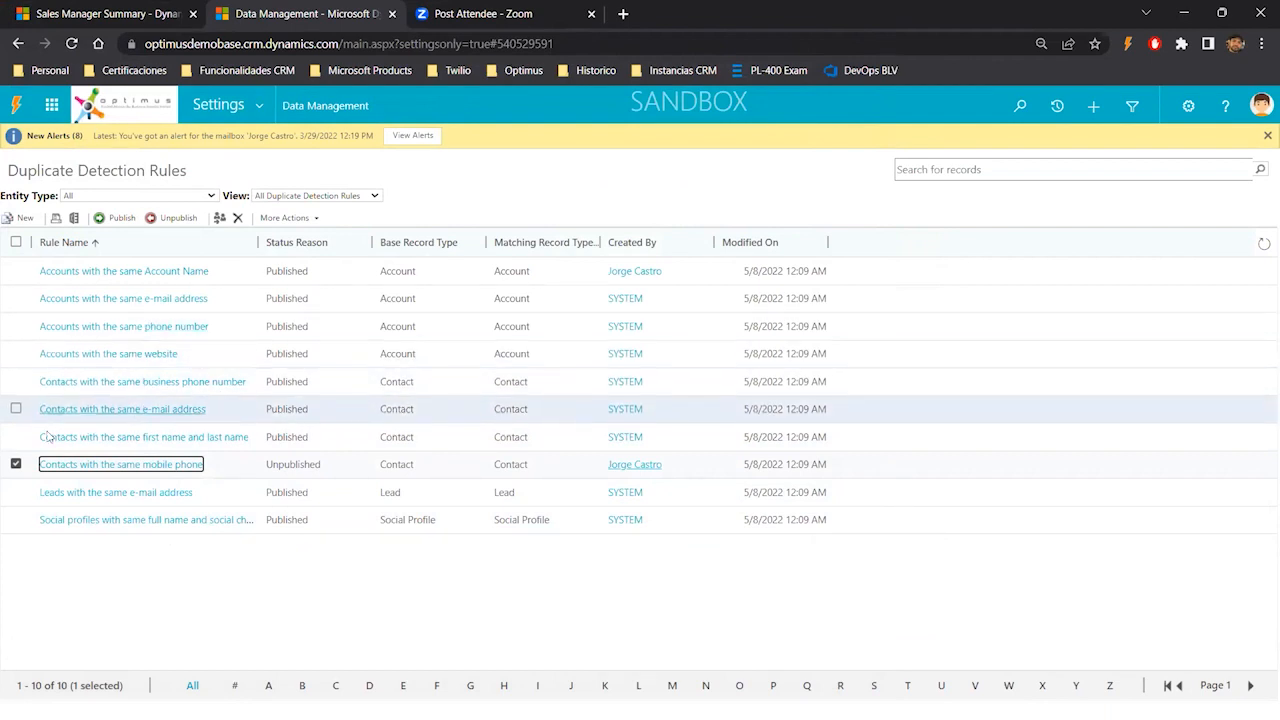
click(17, 466)
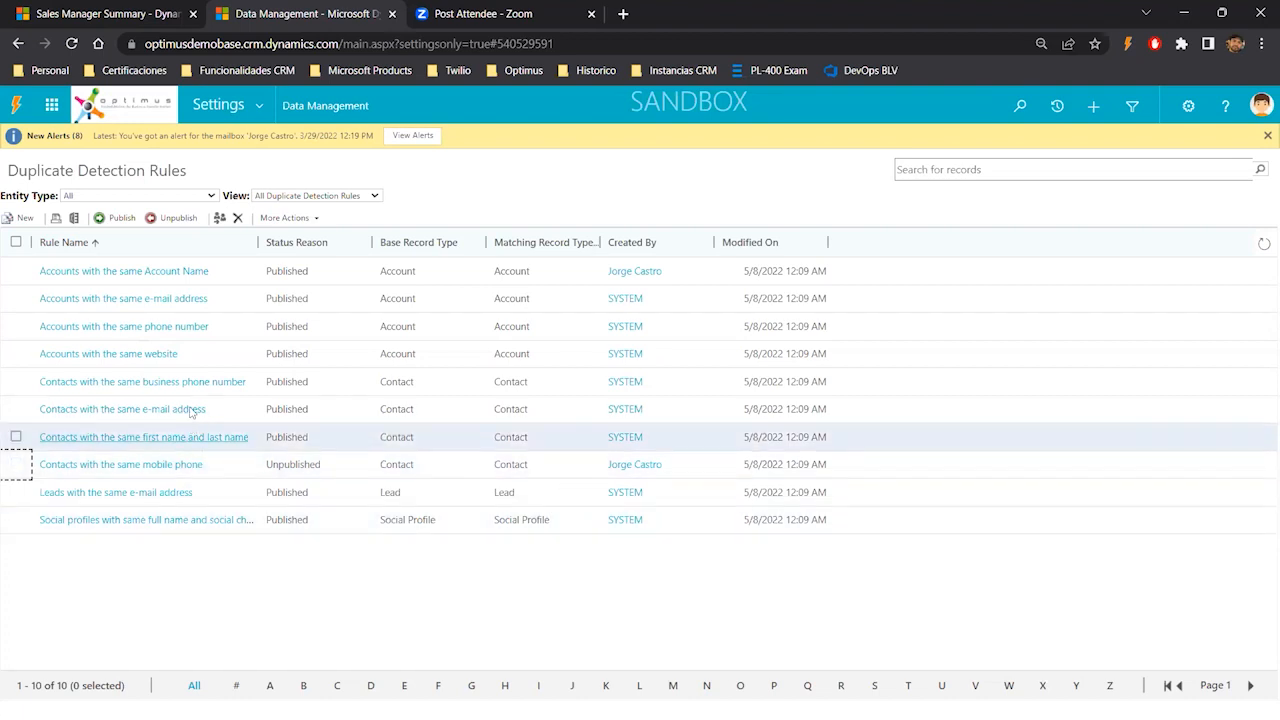
- Create a new duplicate detection rule named Duplicate Address
click(20, 220)
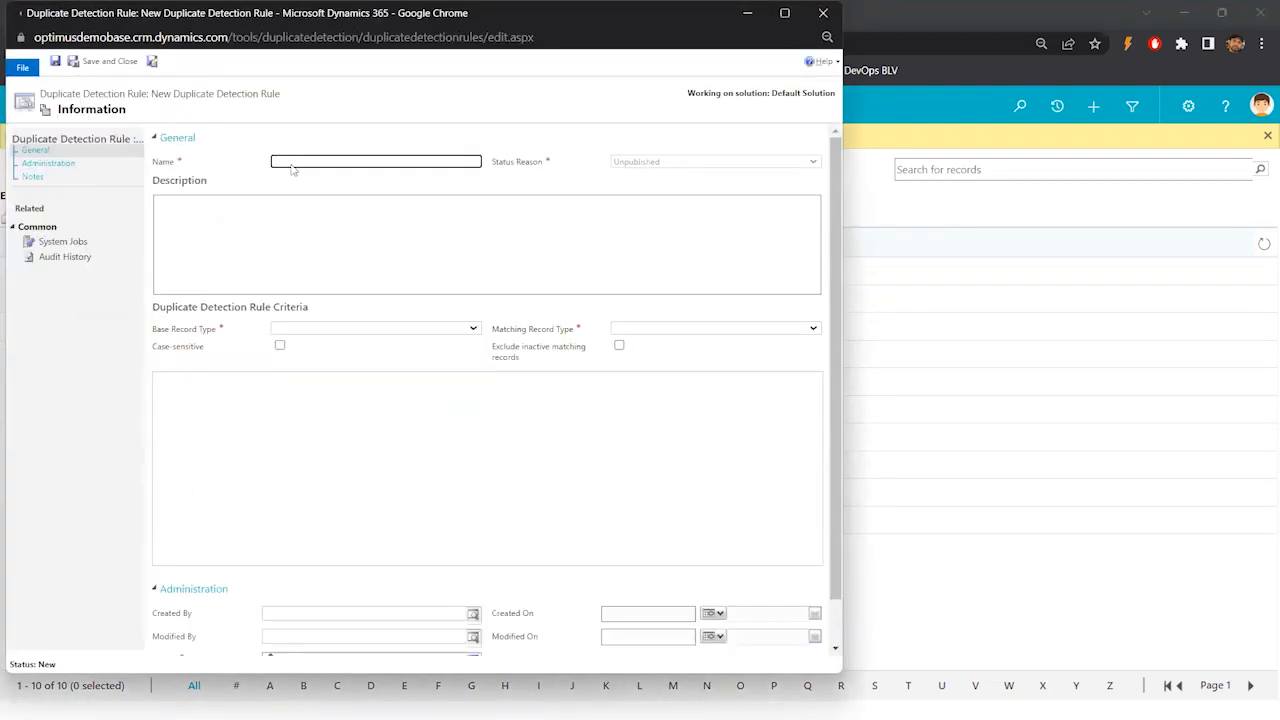
click(357, 157)
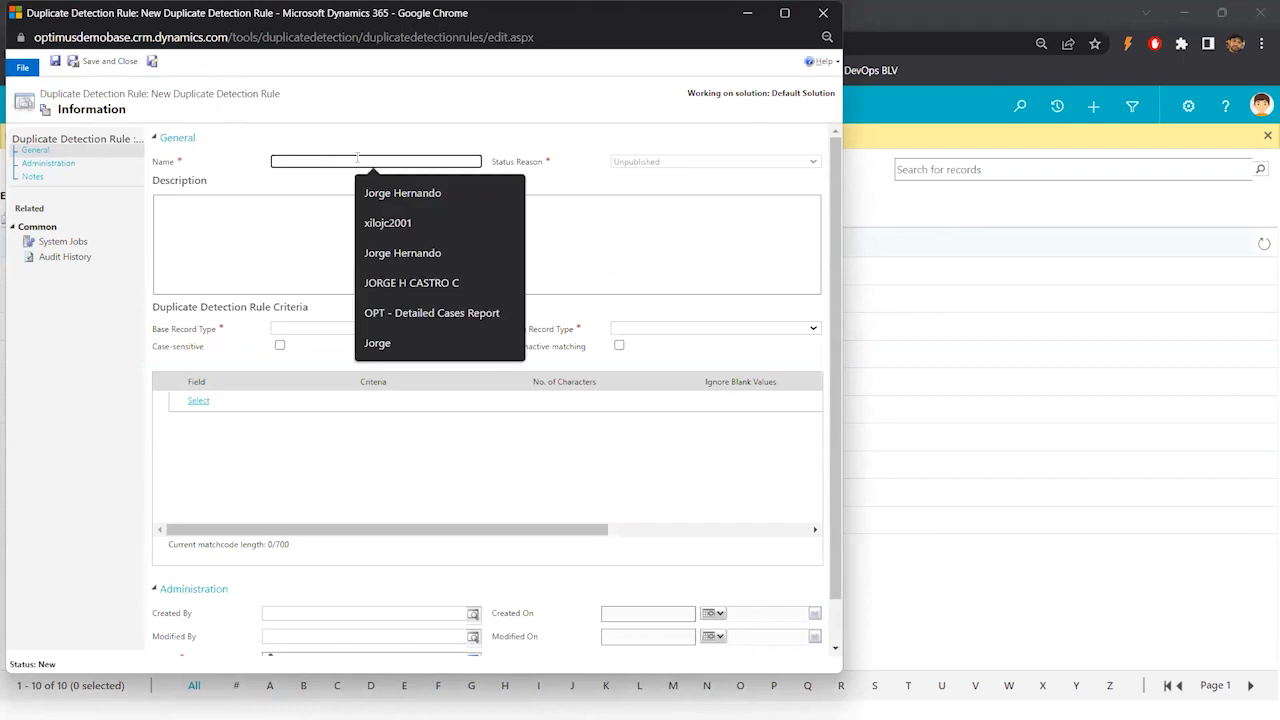
text(Duplicate)
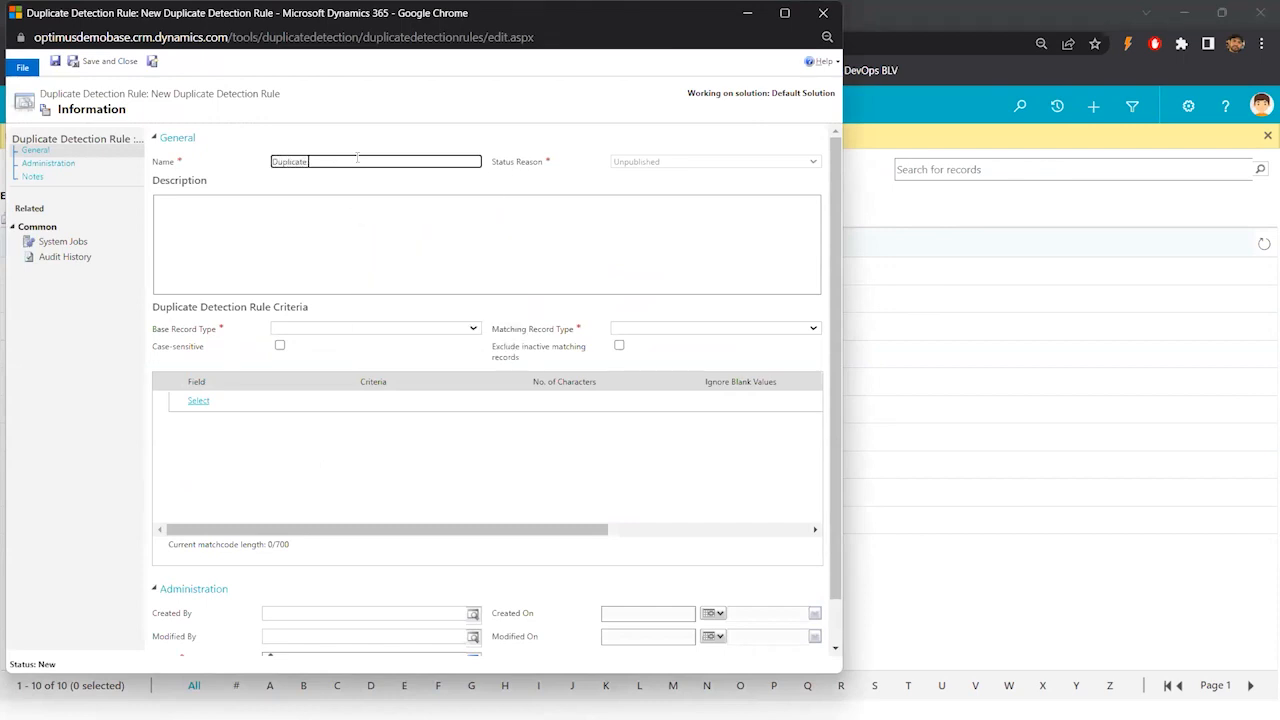
text( Address)
- Set the rule's Base Record Type to Contact
click(417, 331)
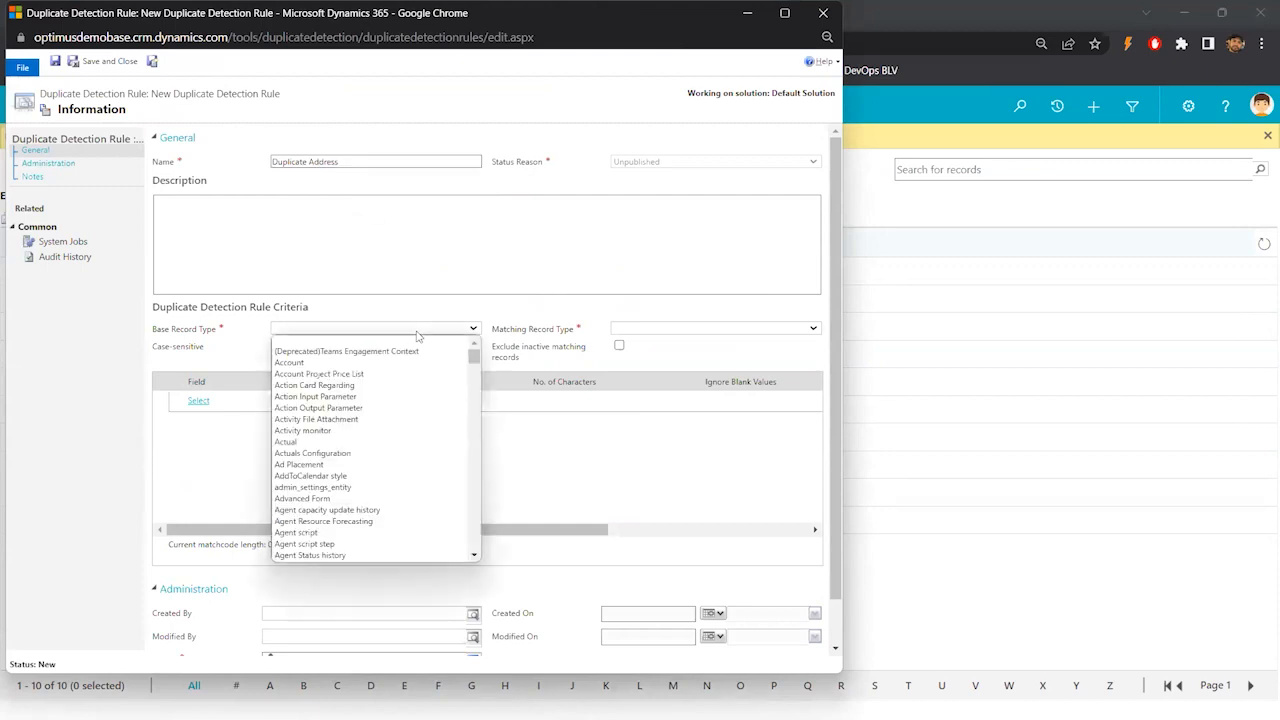
click(417, 332)
text(con)
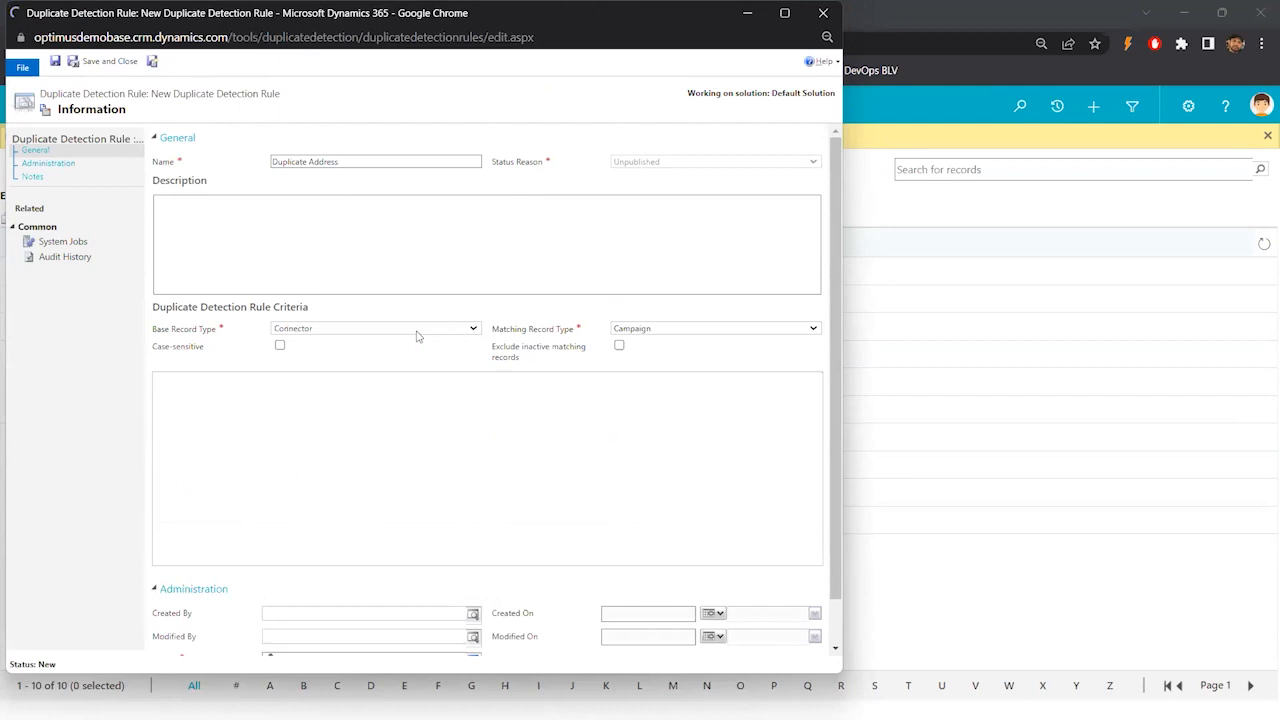
click(461, 336)
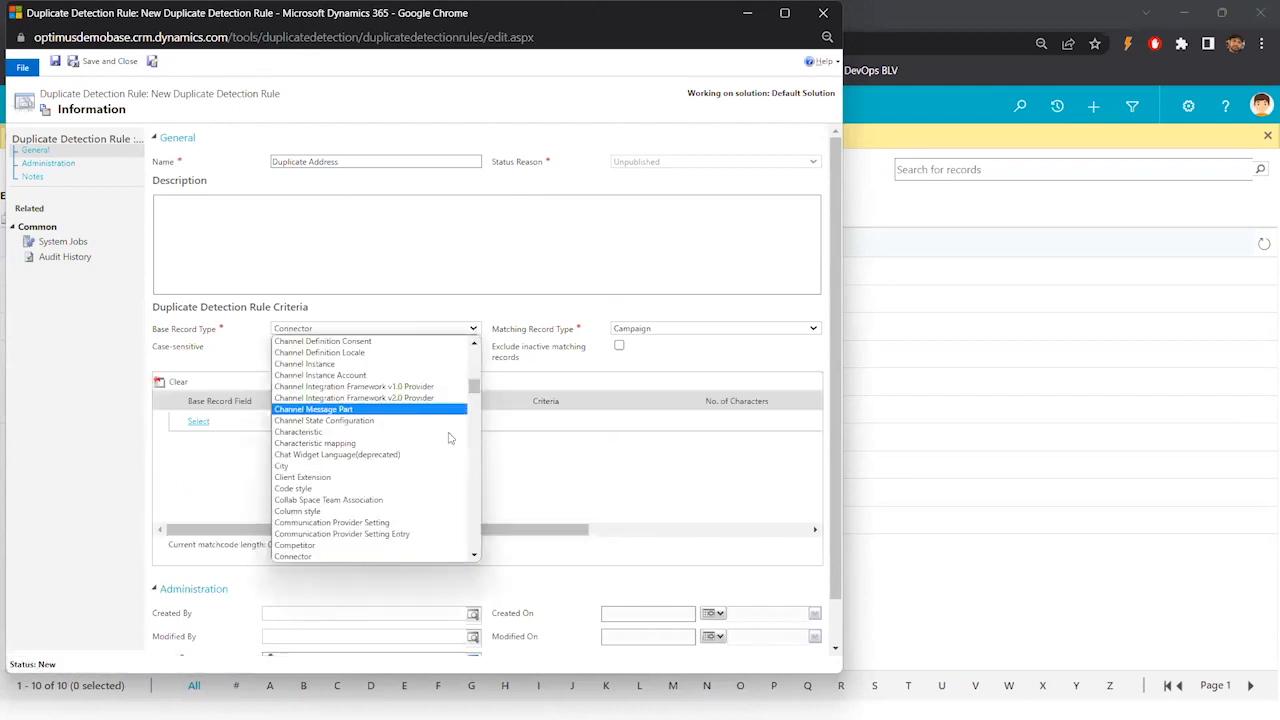
scroll(449, 438, down, 3)
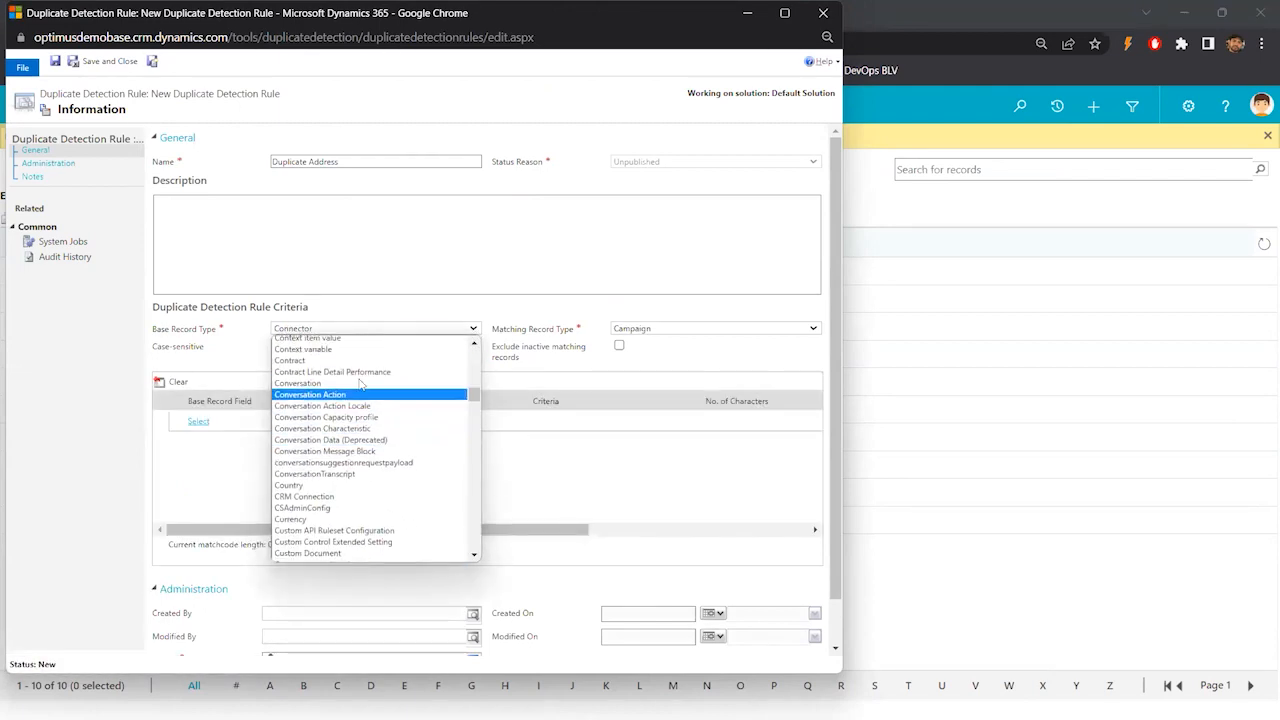
scroll(360, 383, up, 3)
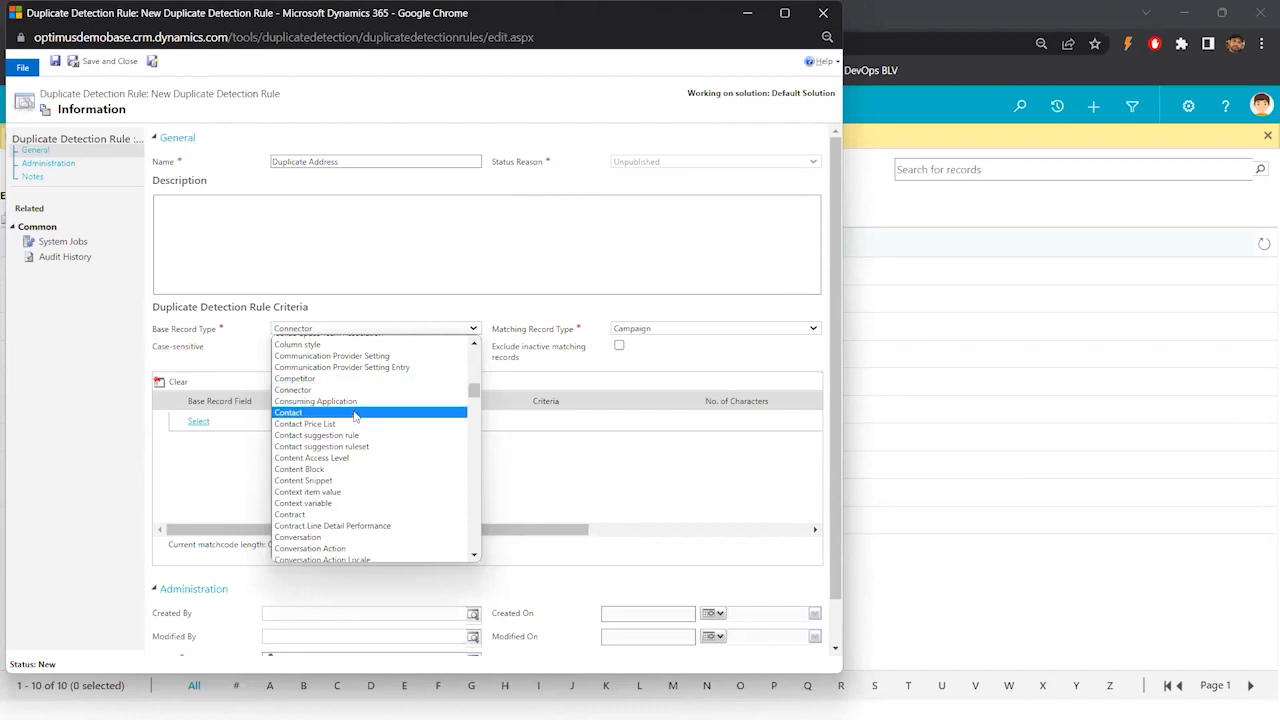
click(355, 412)
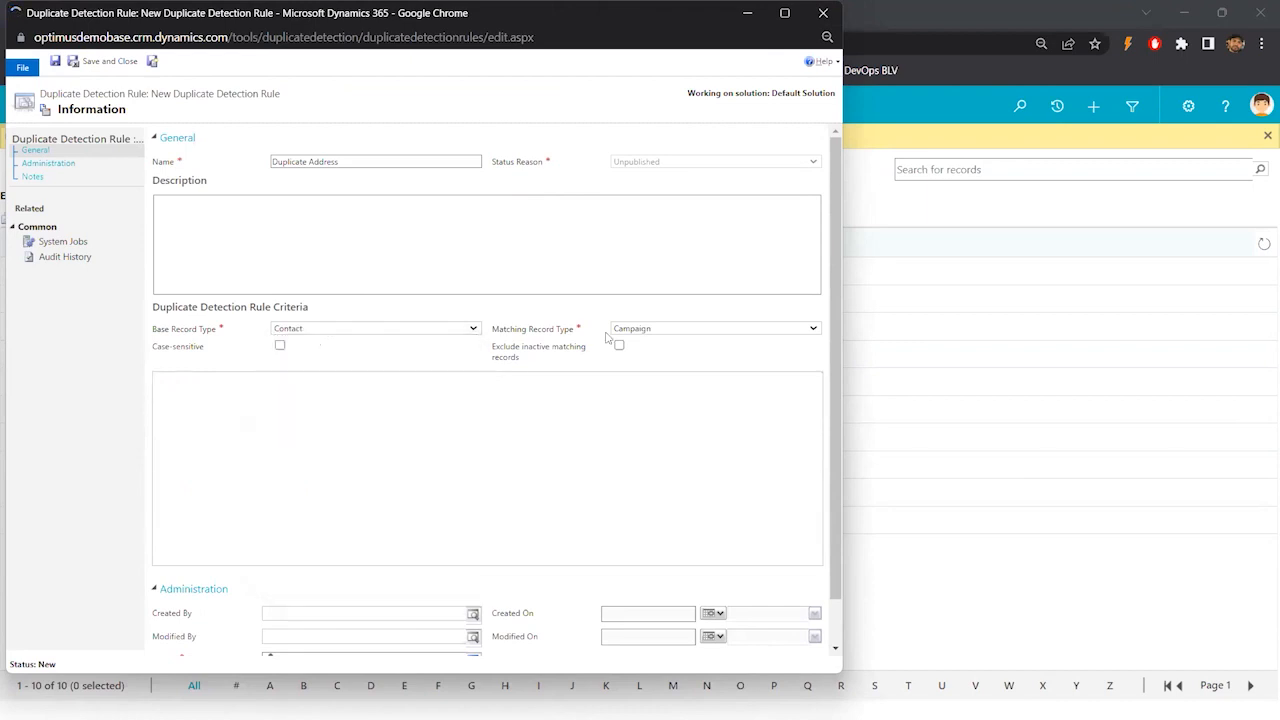
- Set the rule's Matching Record Type to Contact
click(665, 331)
click(665, 331)
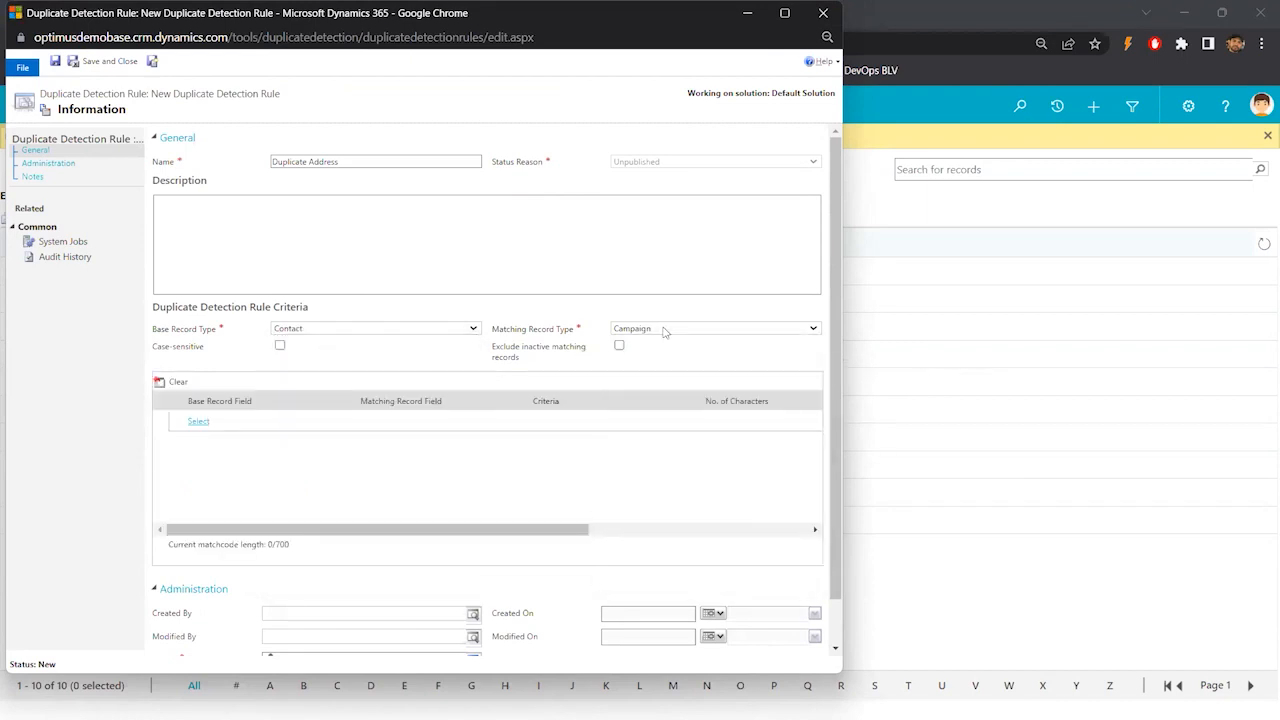
click(667, 331)
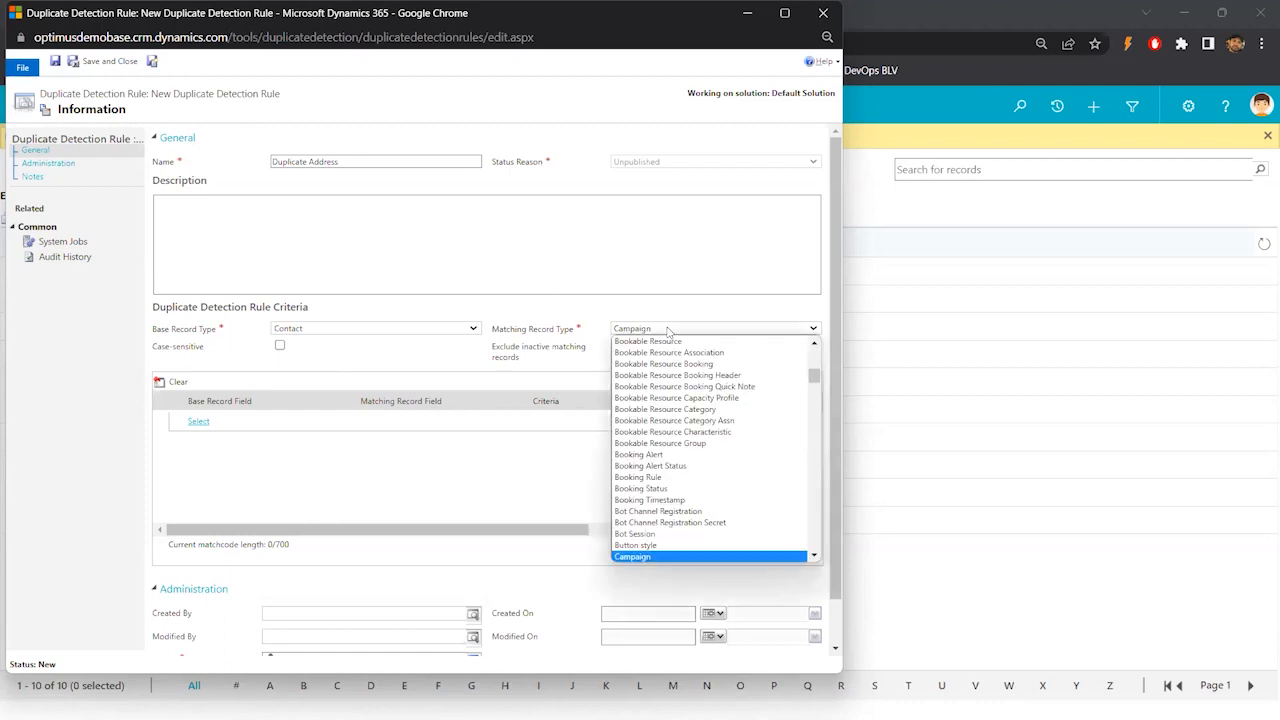
scroll(816, 389, up, 5)
scroll(818, 392, down, 15)
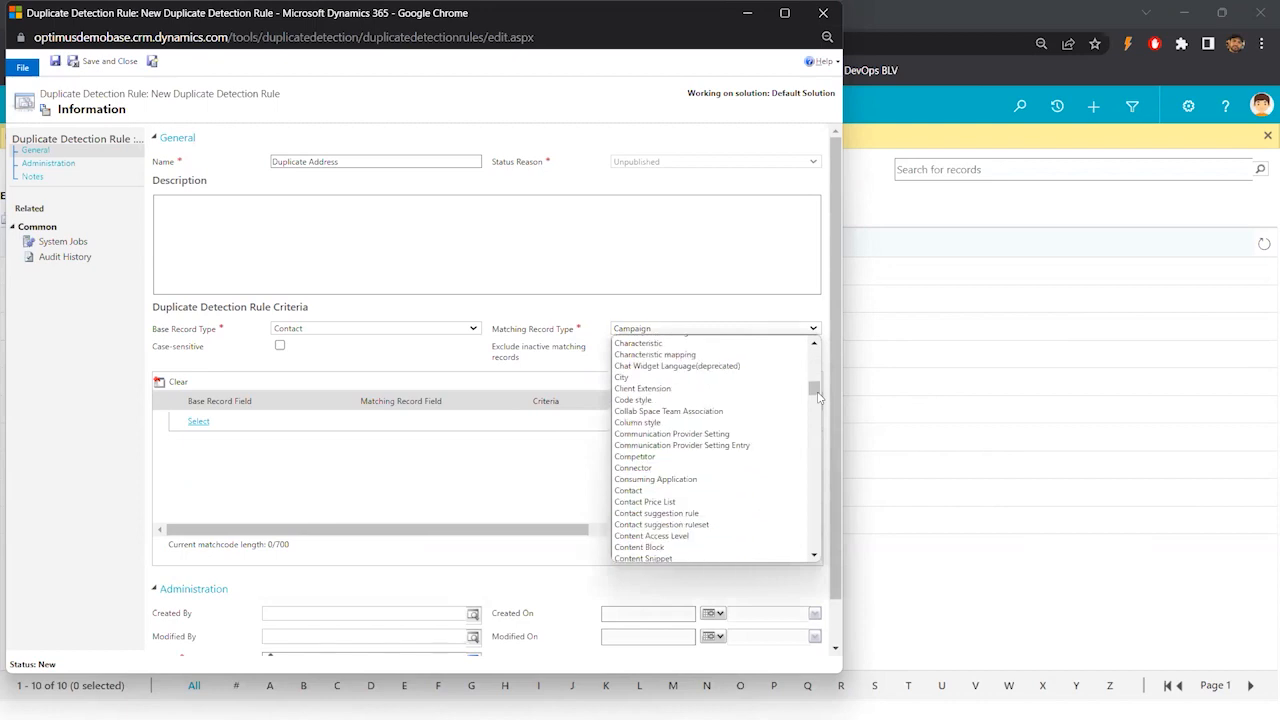
click(645, 490)
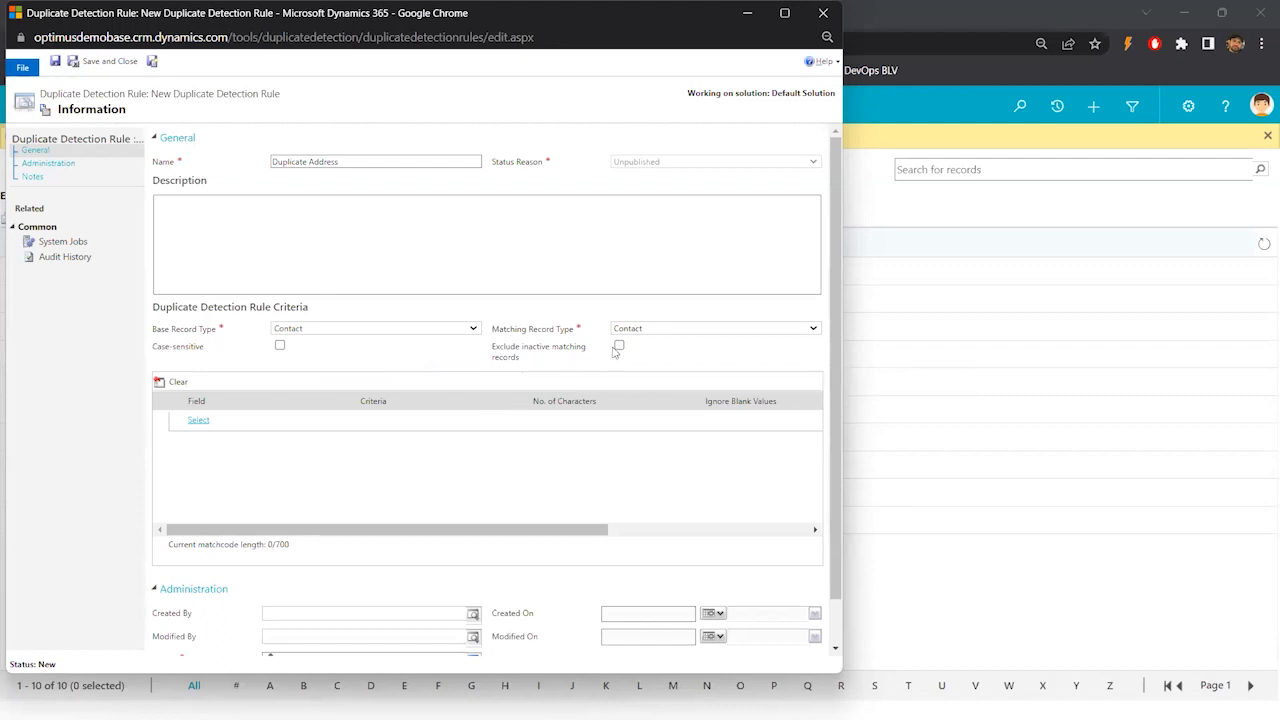
- Add Address 1: Street 1 as a field in the rule criteria
click(198, 420)
click(243, 425)
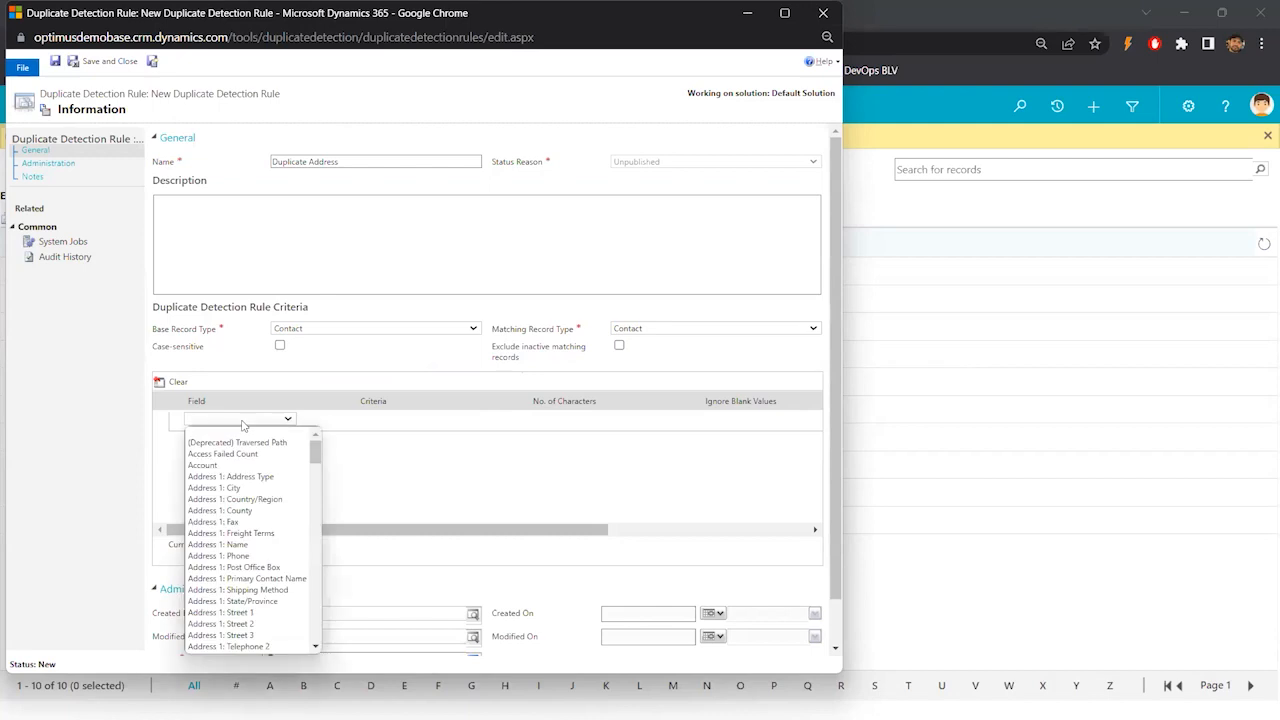
key(a)
key(d)
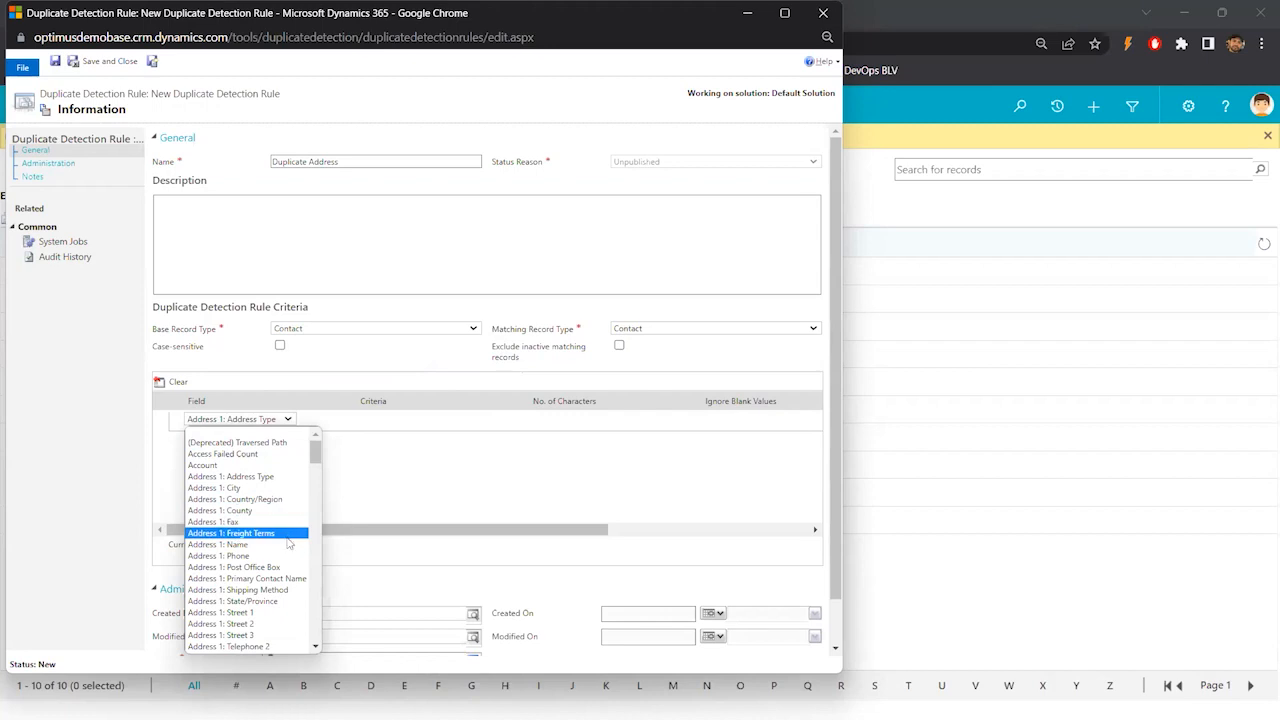
click(258, 613)
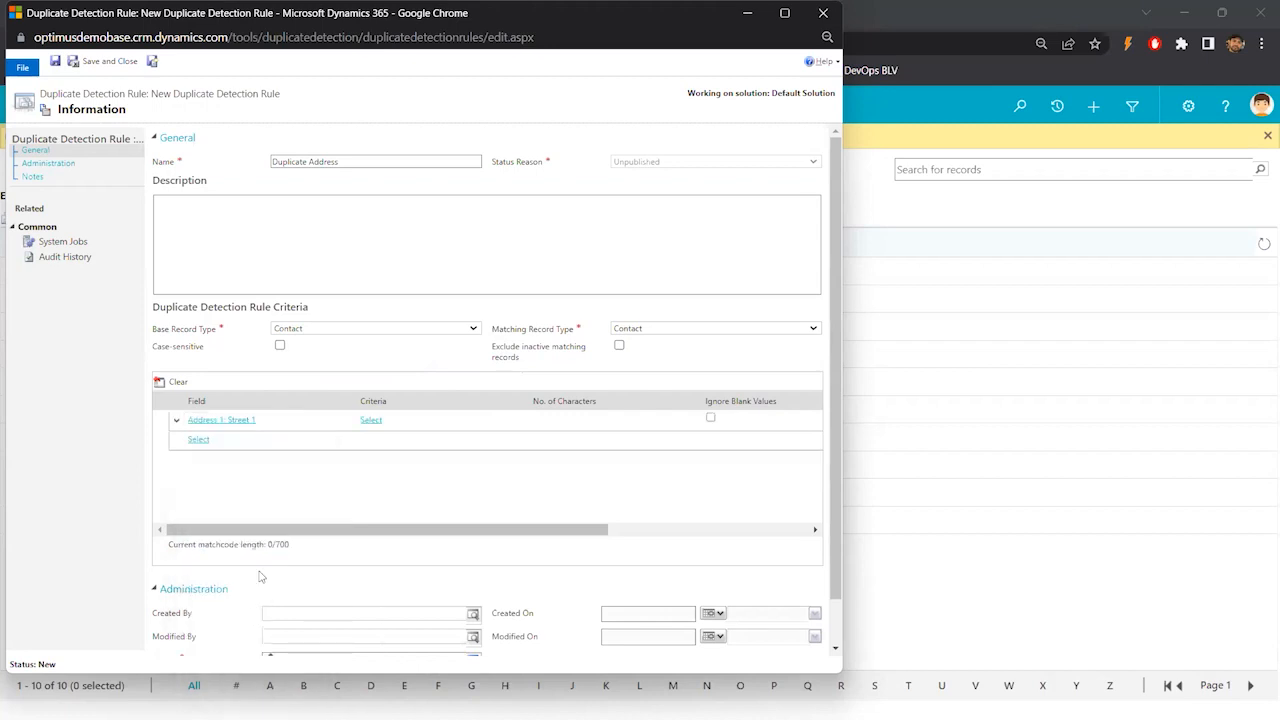
- Set the Street 1 criterion to Exact Match and enable Ignore Blank Values
click(401, 422)
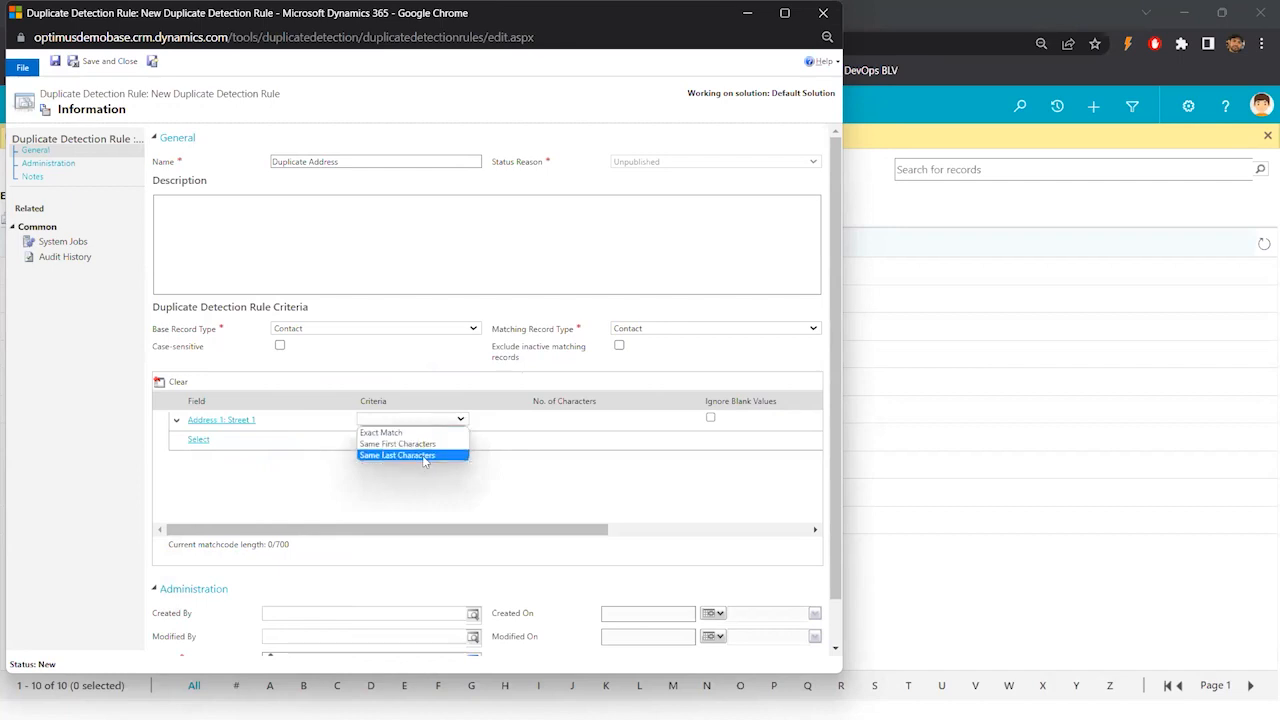
click(386, 440)
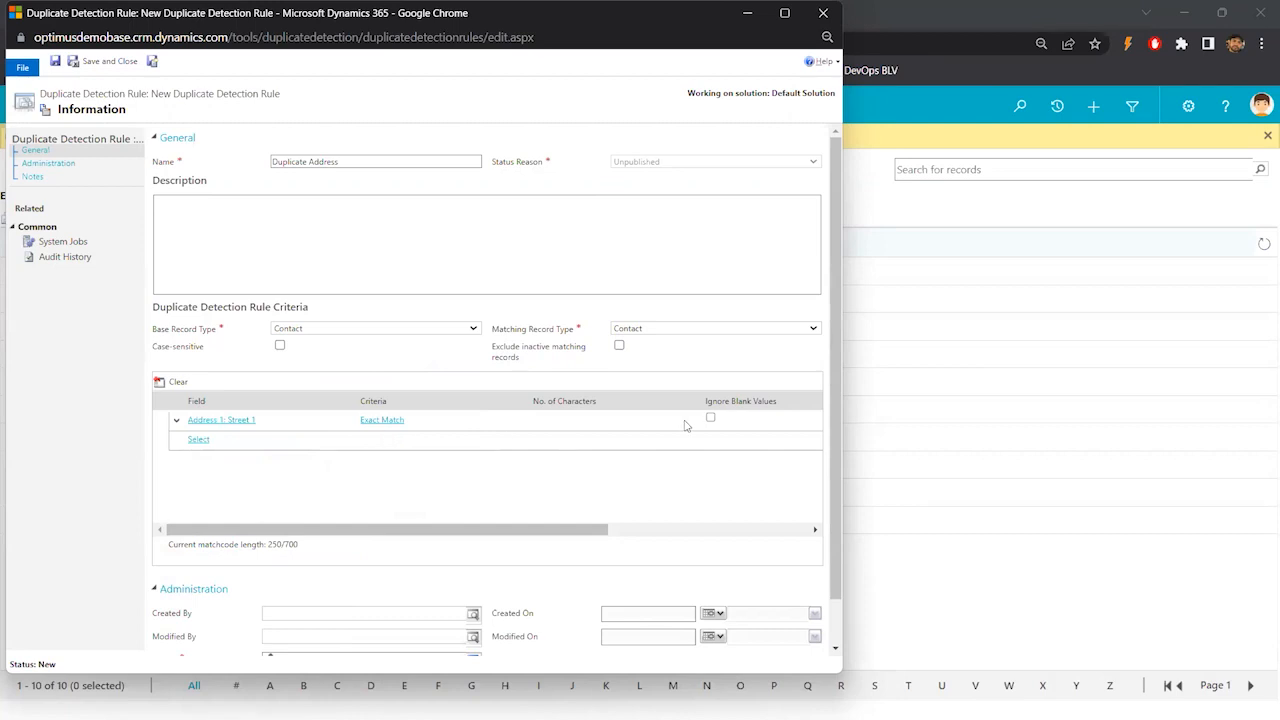
click(711, 418)
- Close the Duplicate Address rule window and leave without saving it
click(822, 14)
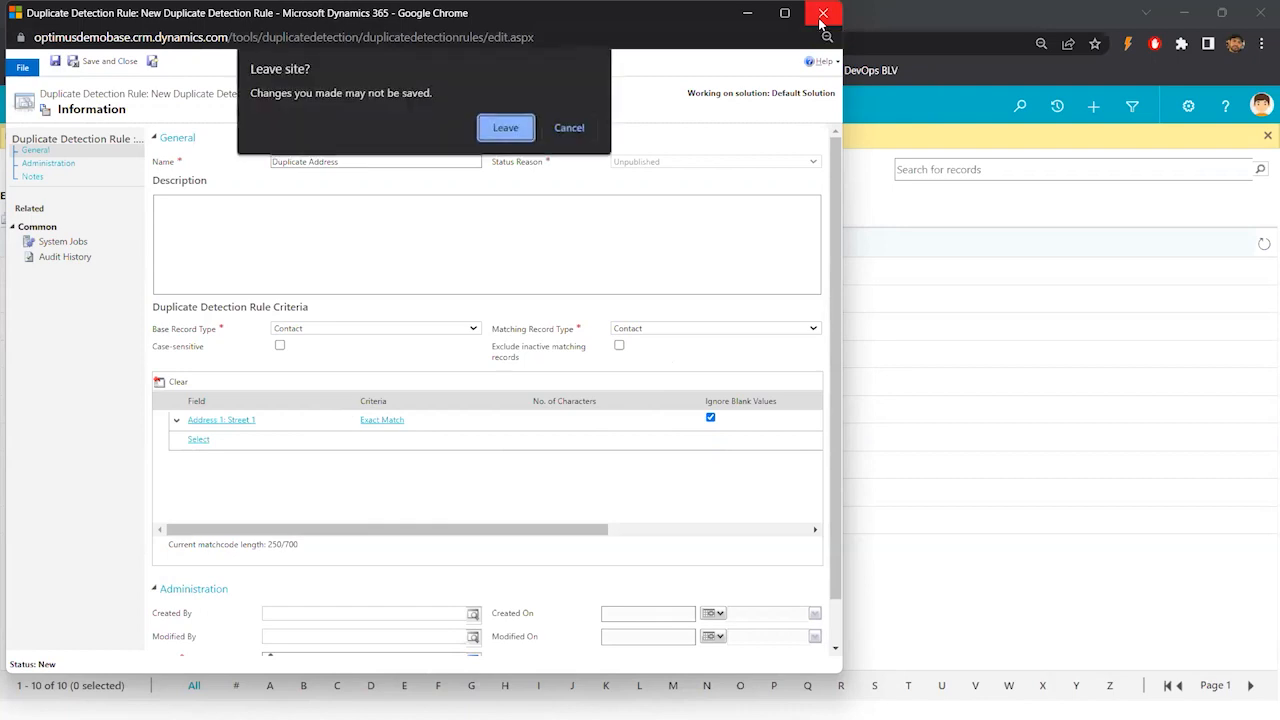
click(502, 130)
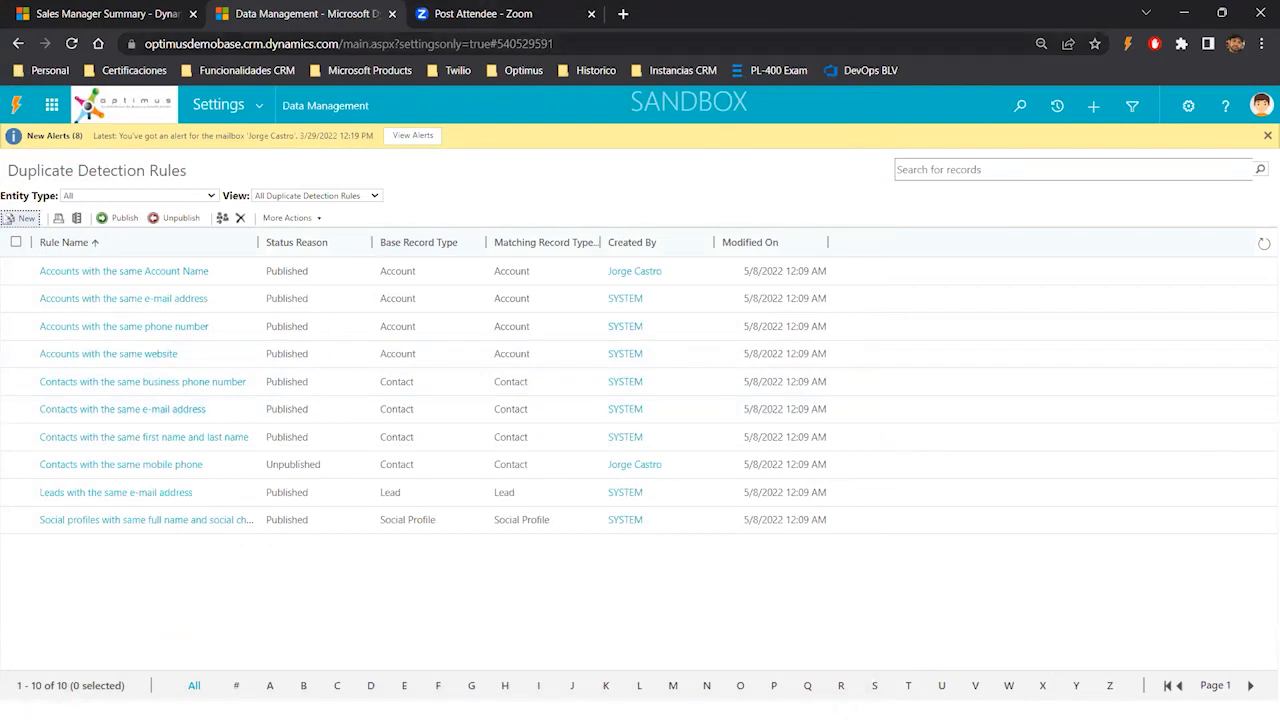
- Switch to the presentation and open slide 5
key(alt+Tab)
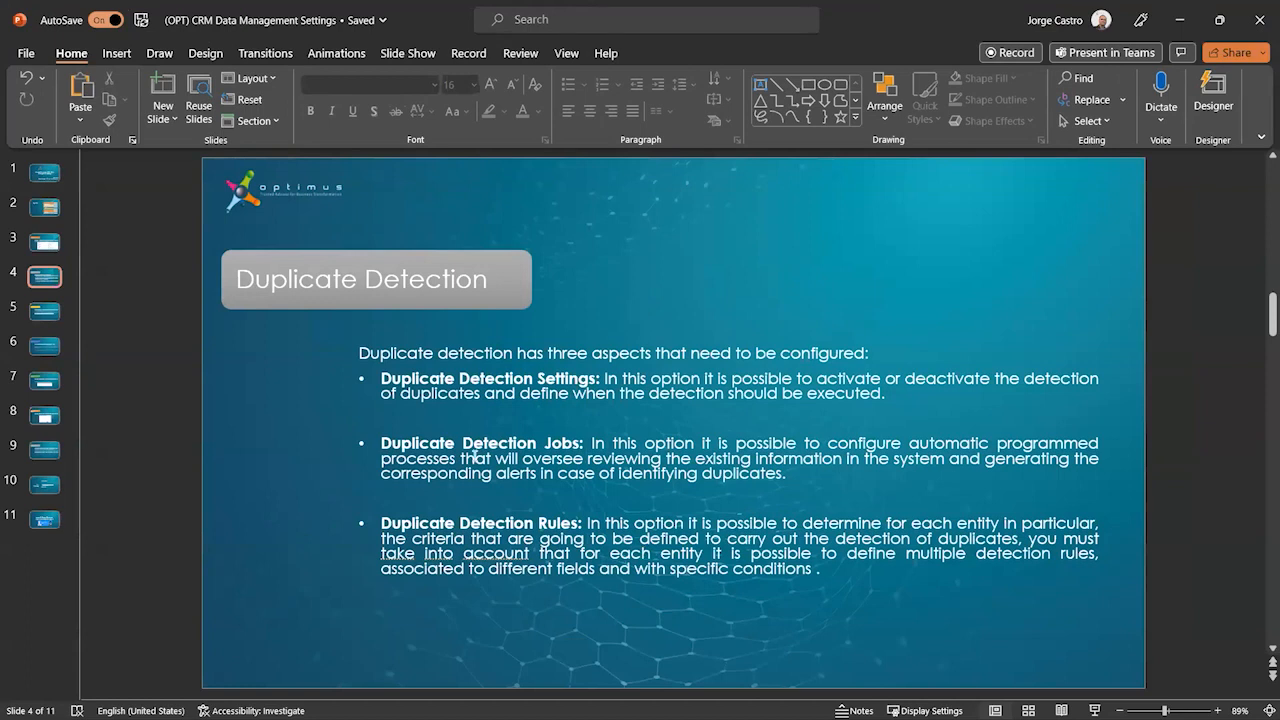
click(43, 313)
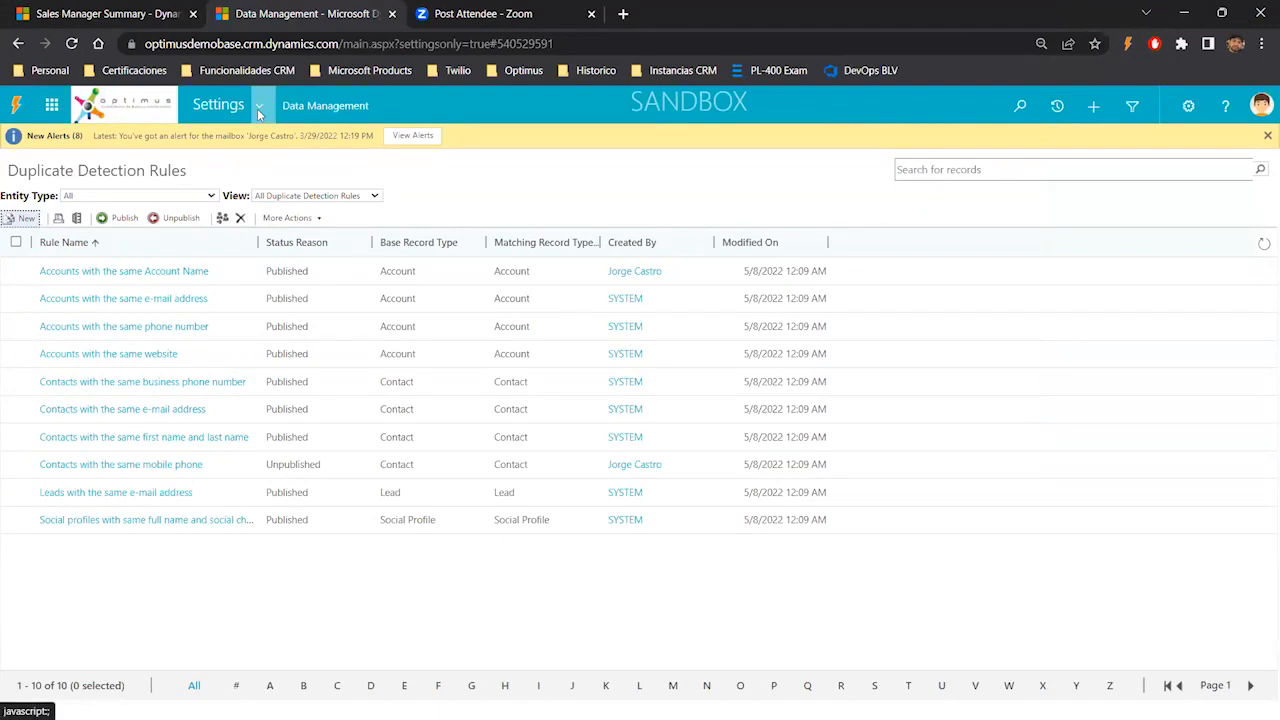
- Open Bulk Record Deletion from the Data Management settings area
click(257, 108)
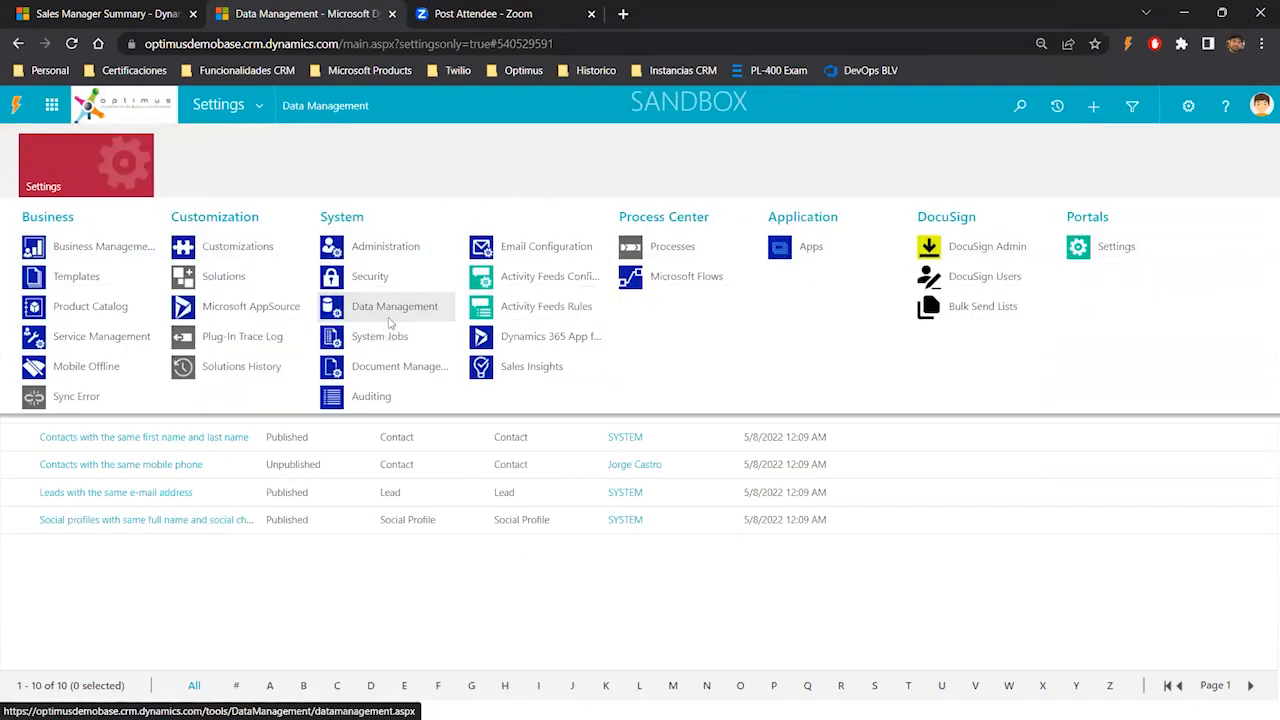
click(390, 318)
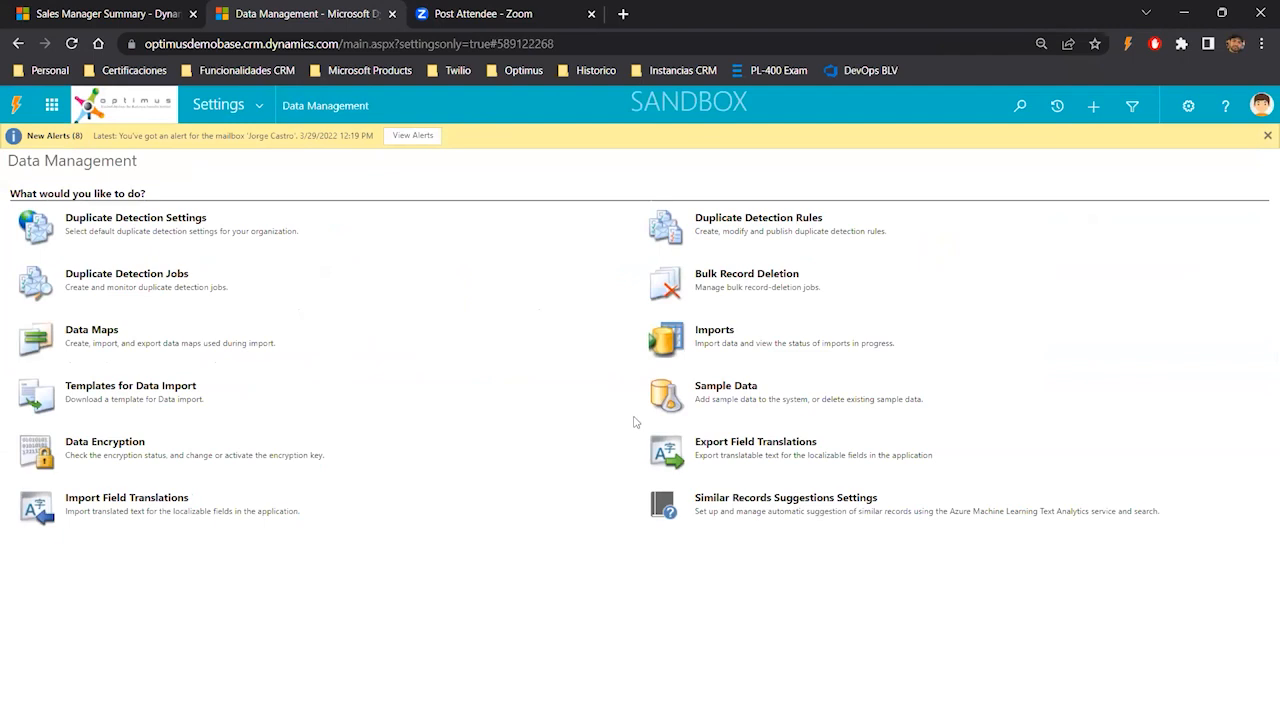
click(731, 285)
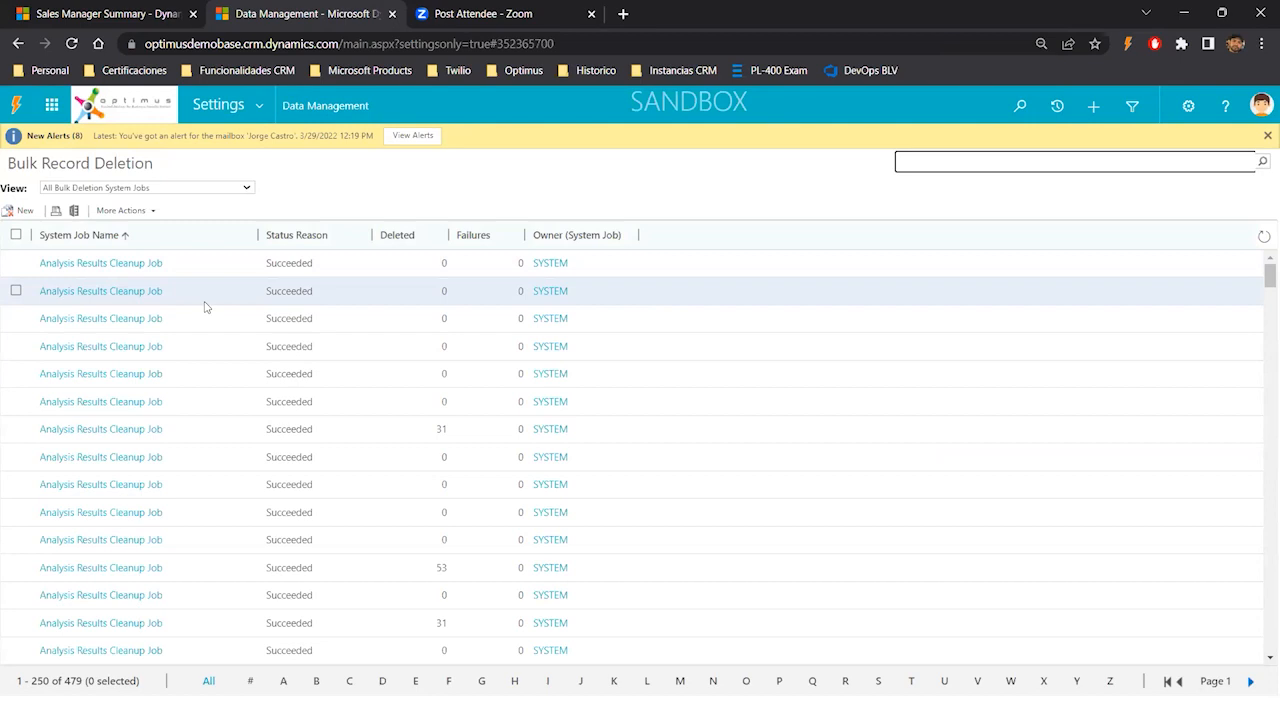
- Start a new bulk deletion job and set it to look for Email Messages
click(24, 212)
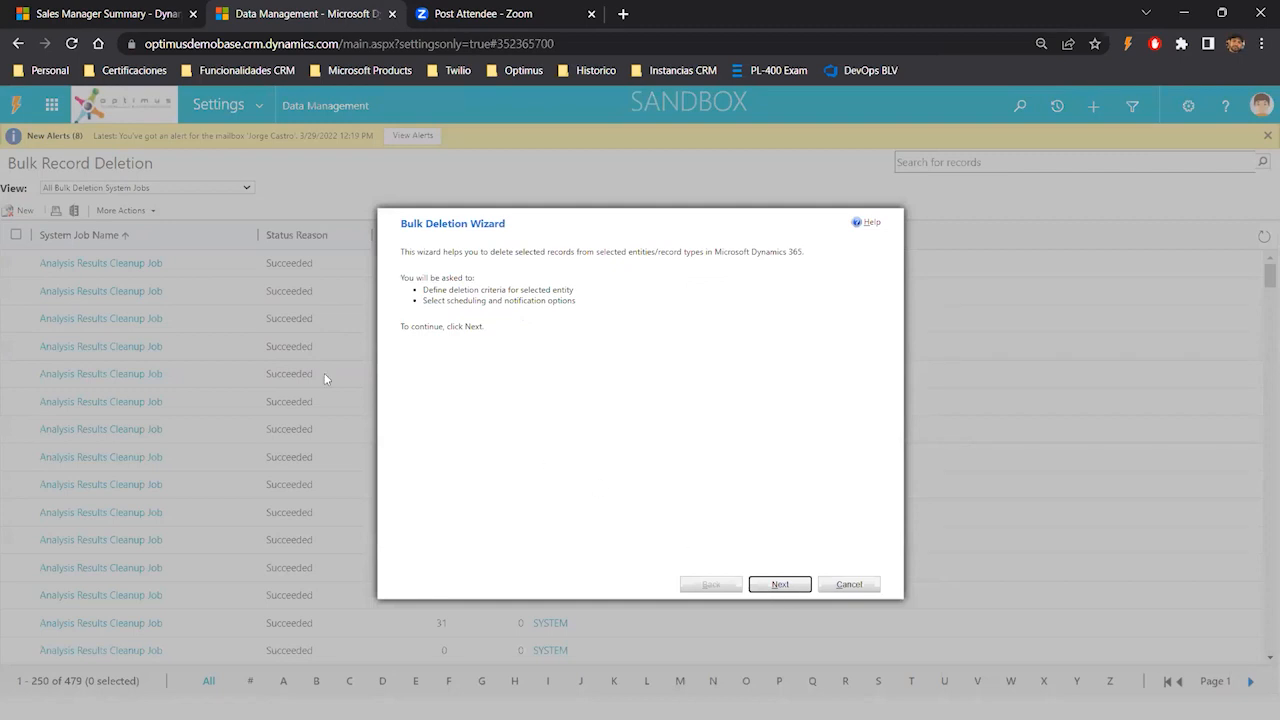
click(781, 585)
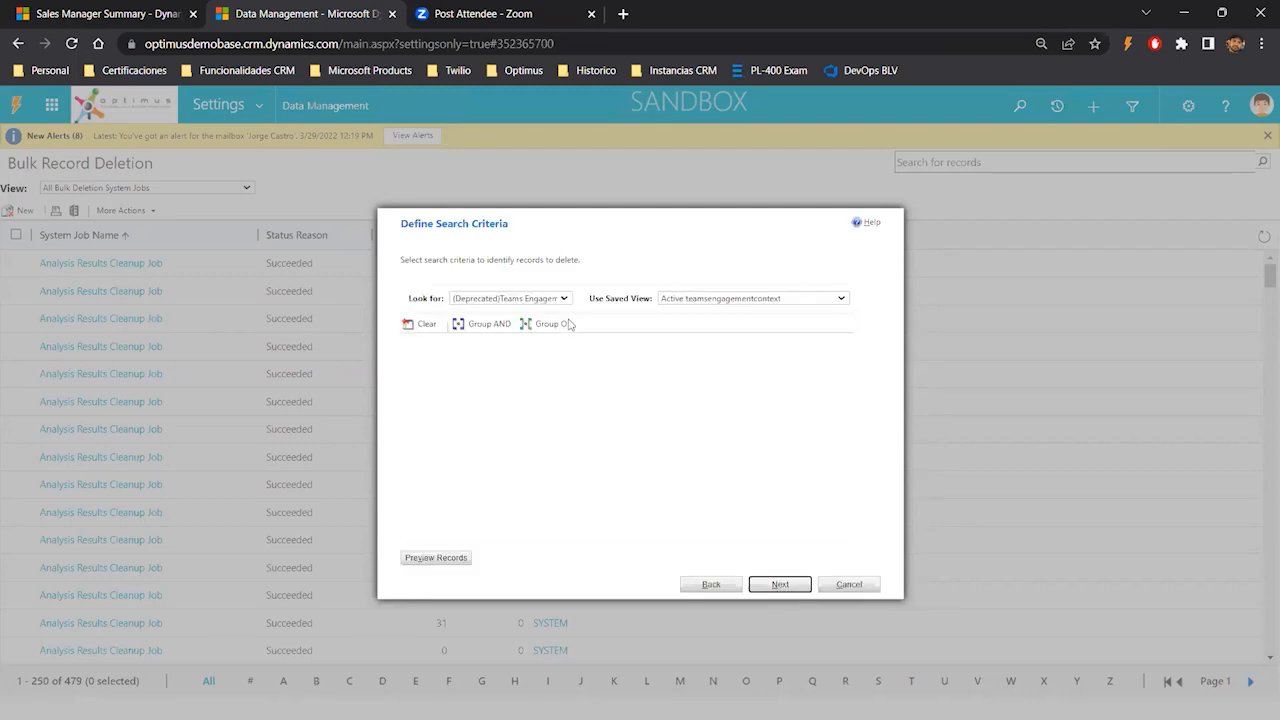
click(546, 302)
text(em)
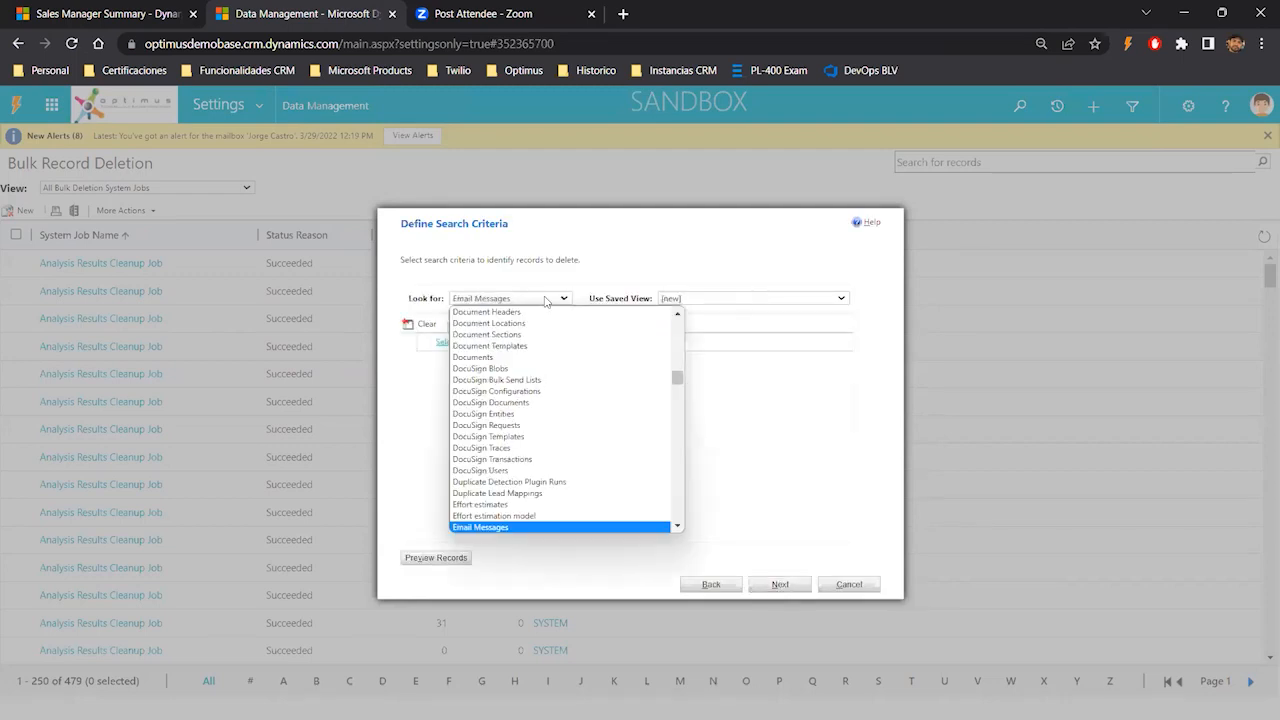
key(Return)
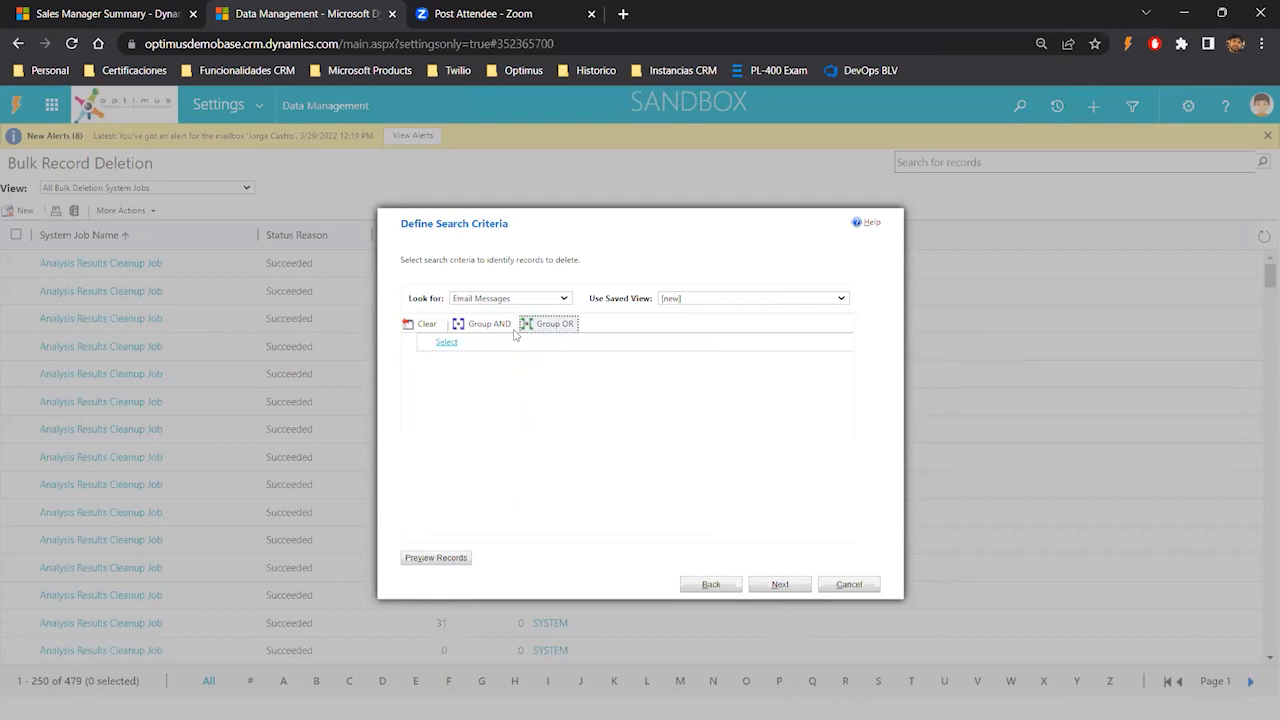
- Add a Created On field to the deletion search criteria
click(501, 344)
text(cr)
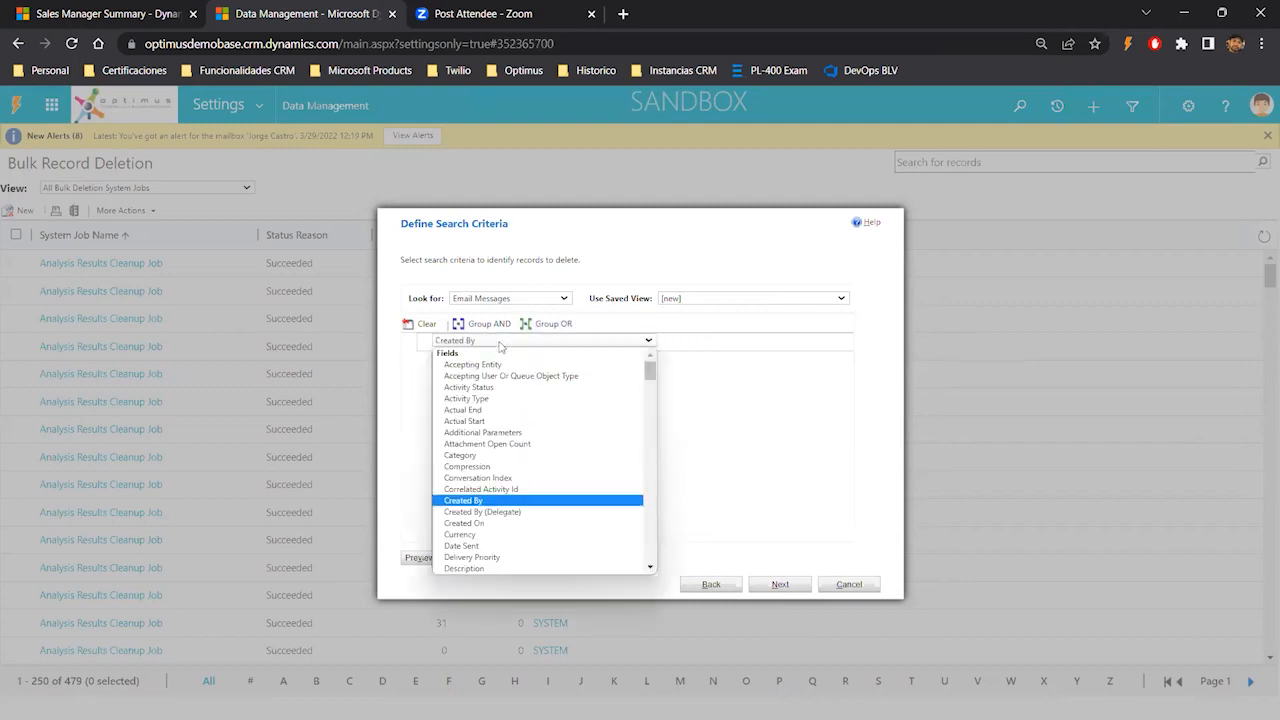
key(Down)
key(Down)
key(Return)
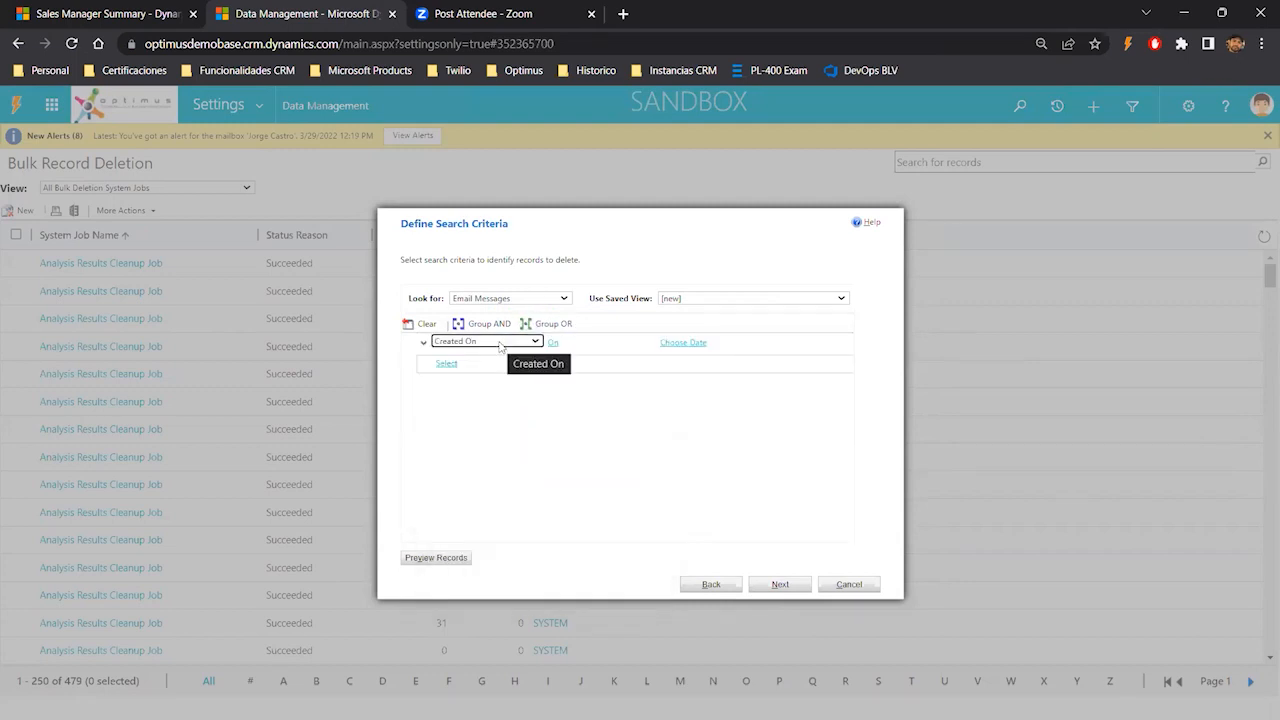
- Set the Created On condition to Older Than X Years with a value of 1
click(596, 343)
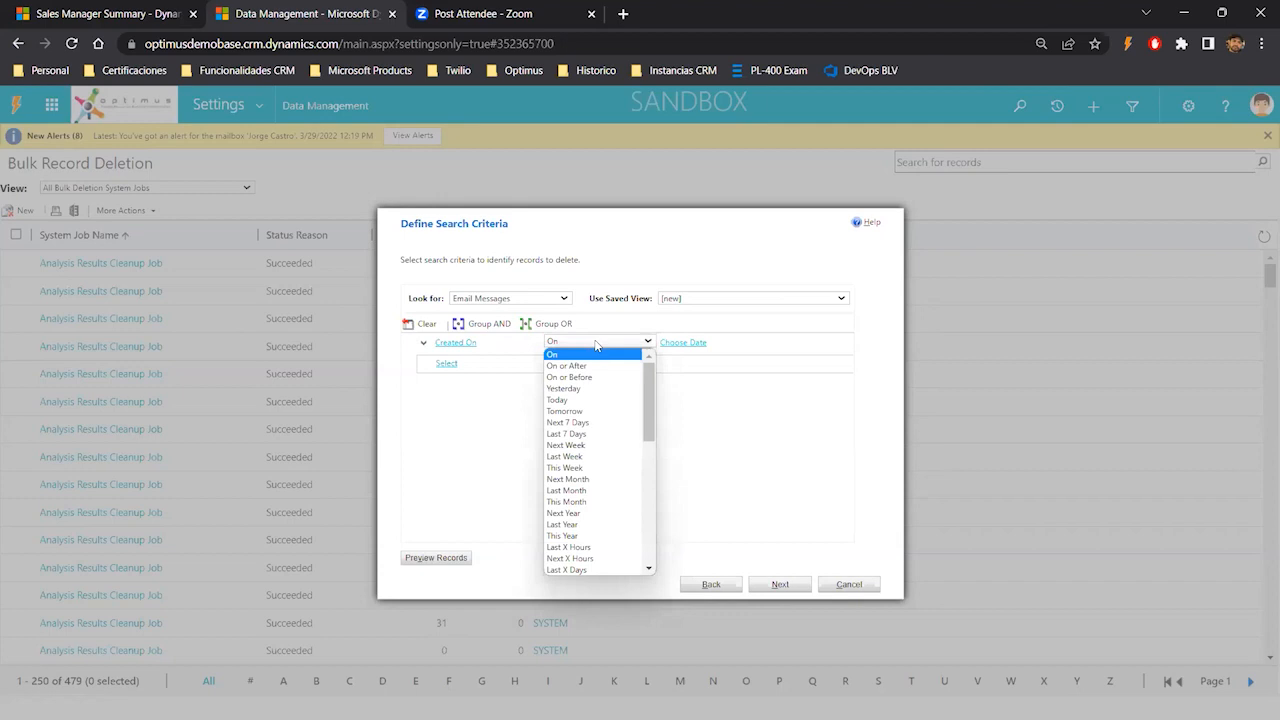
scroll(600, 480, down, 3)
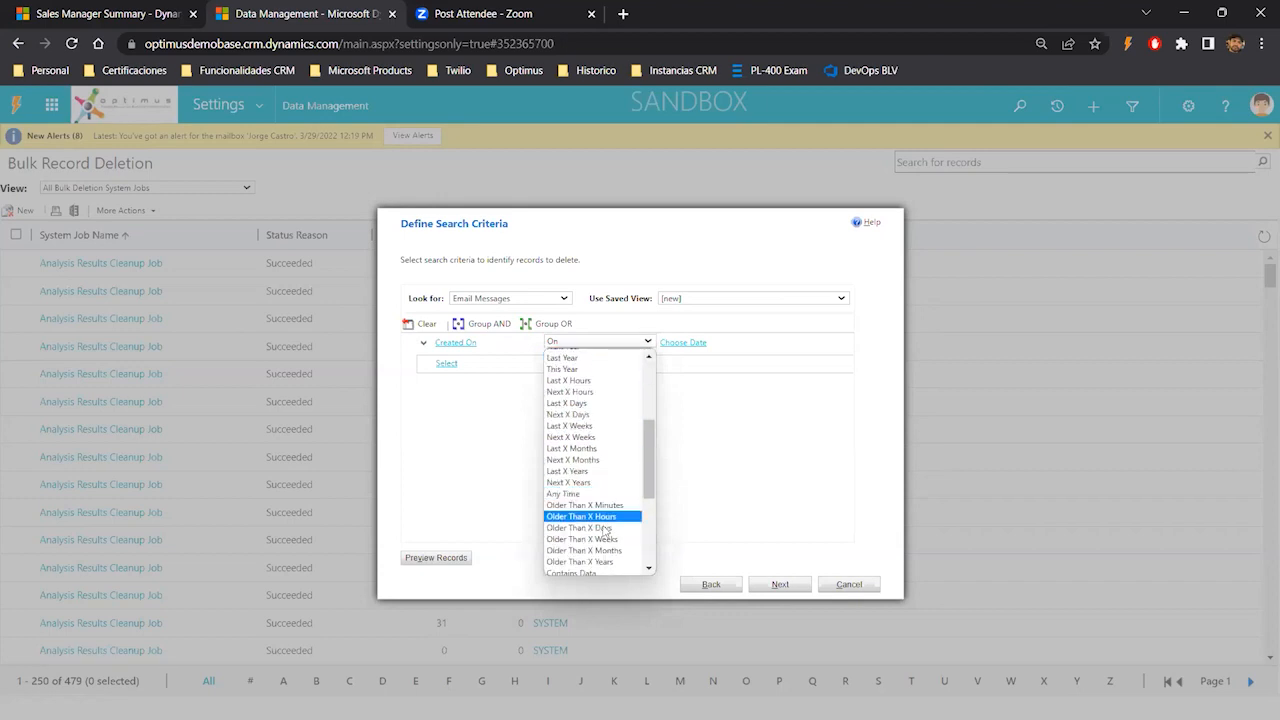
click(590, 562)
click(682, 342)
text(2)
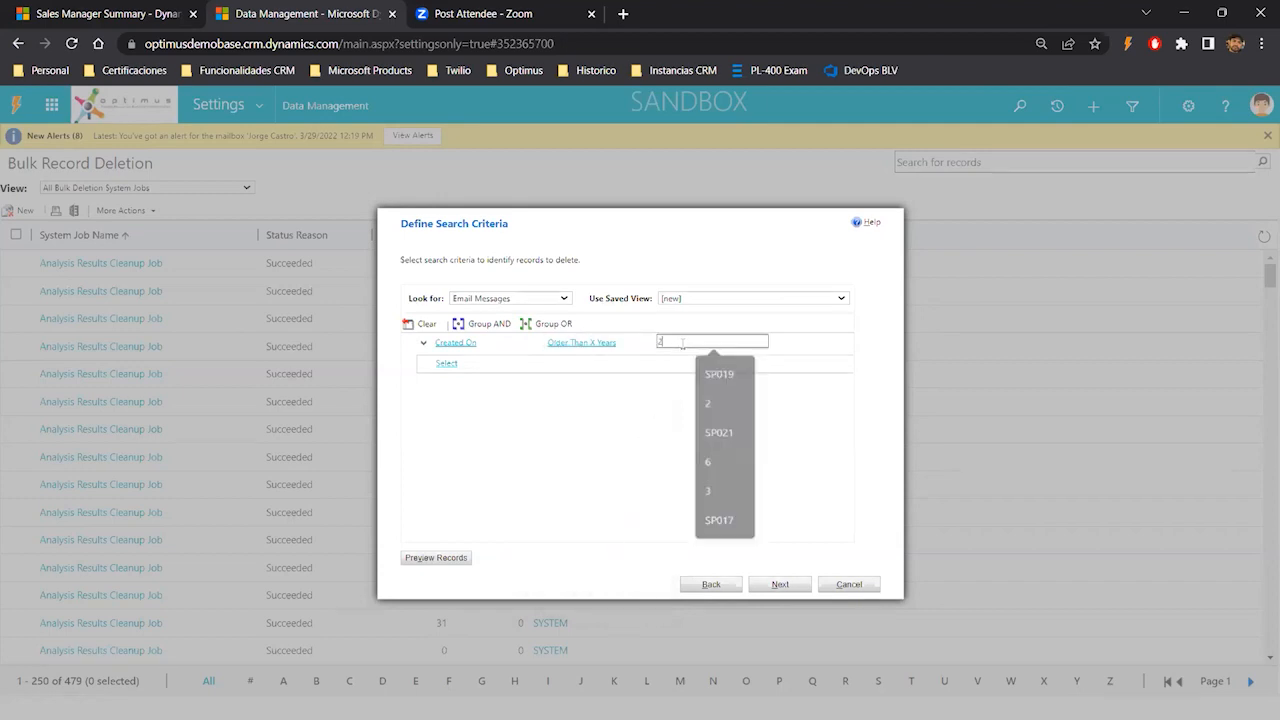
drag(673, 342, 654, 341)
text(1)
click(659, 454)
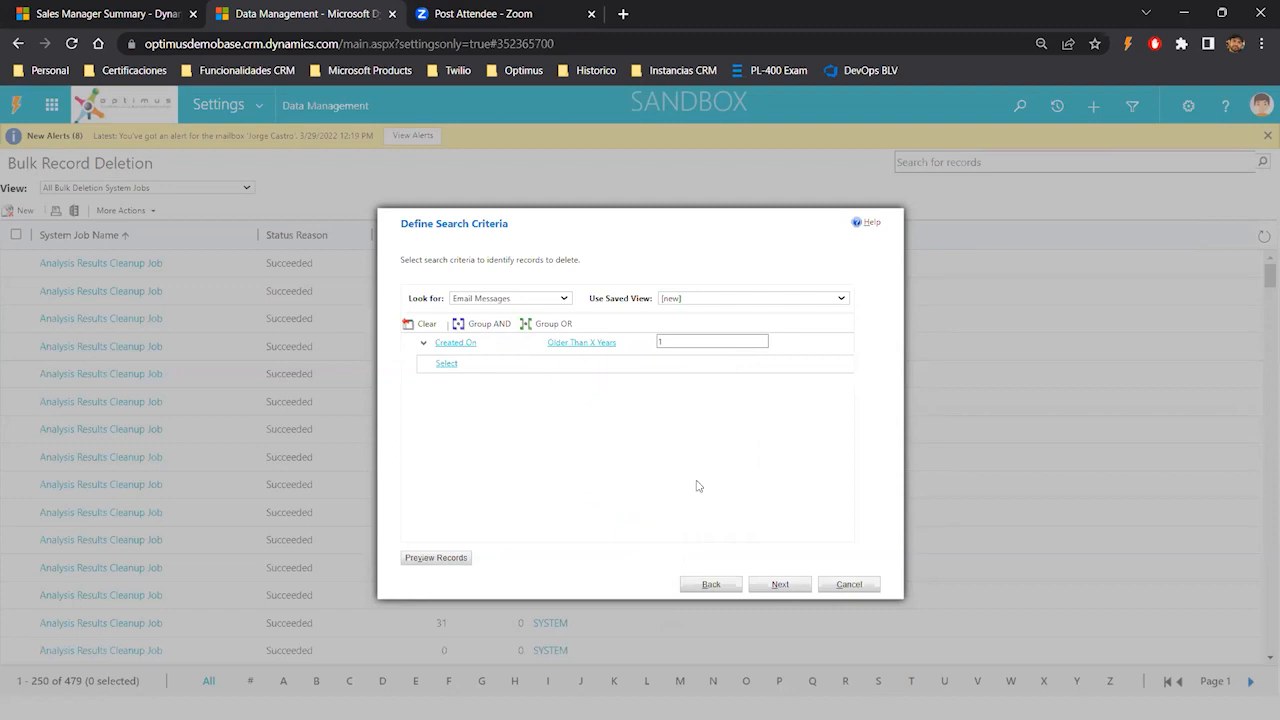
- Advance to the options and name the job EMAIL - Bulk Deletion -MONTHLY
click(780, 585)
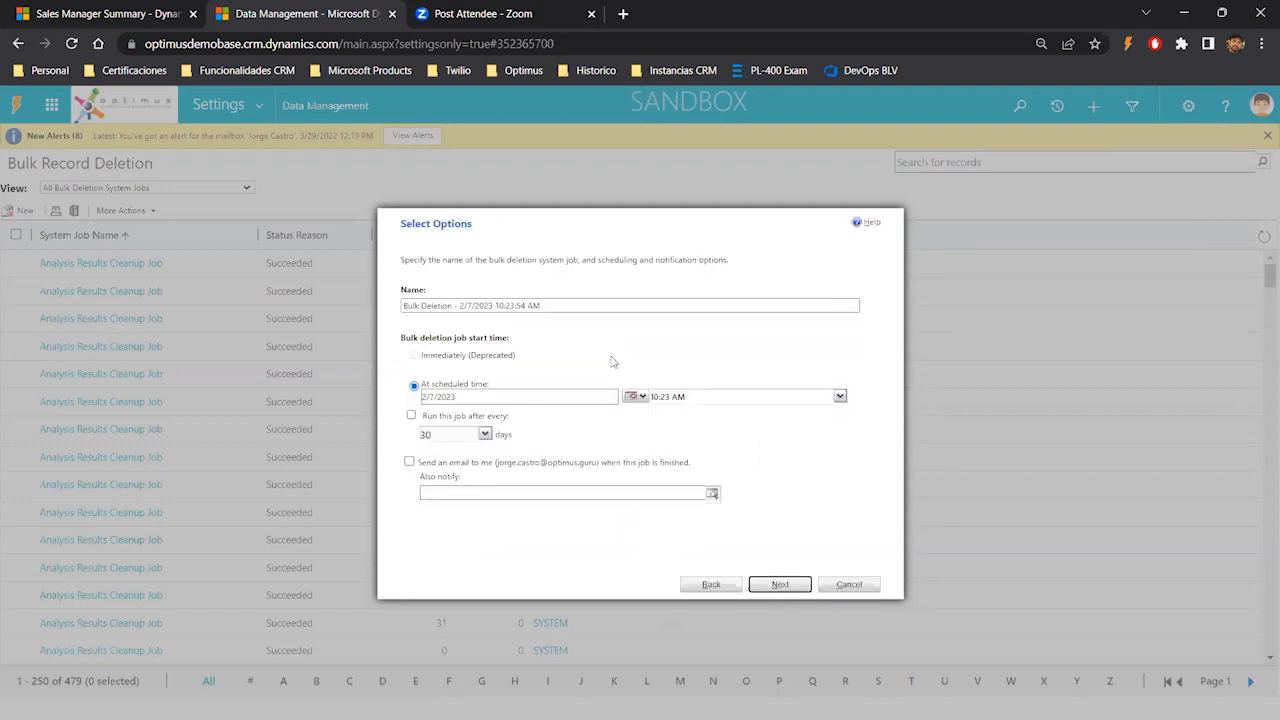
click(576, 305)
key(Home)
text(EMAIL -)
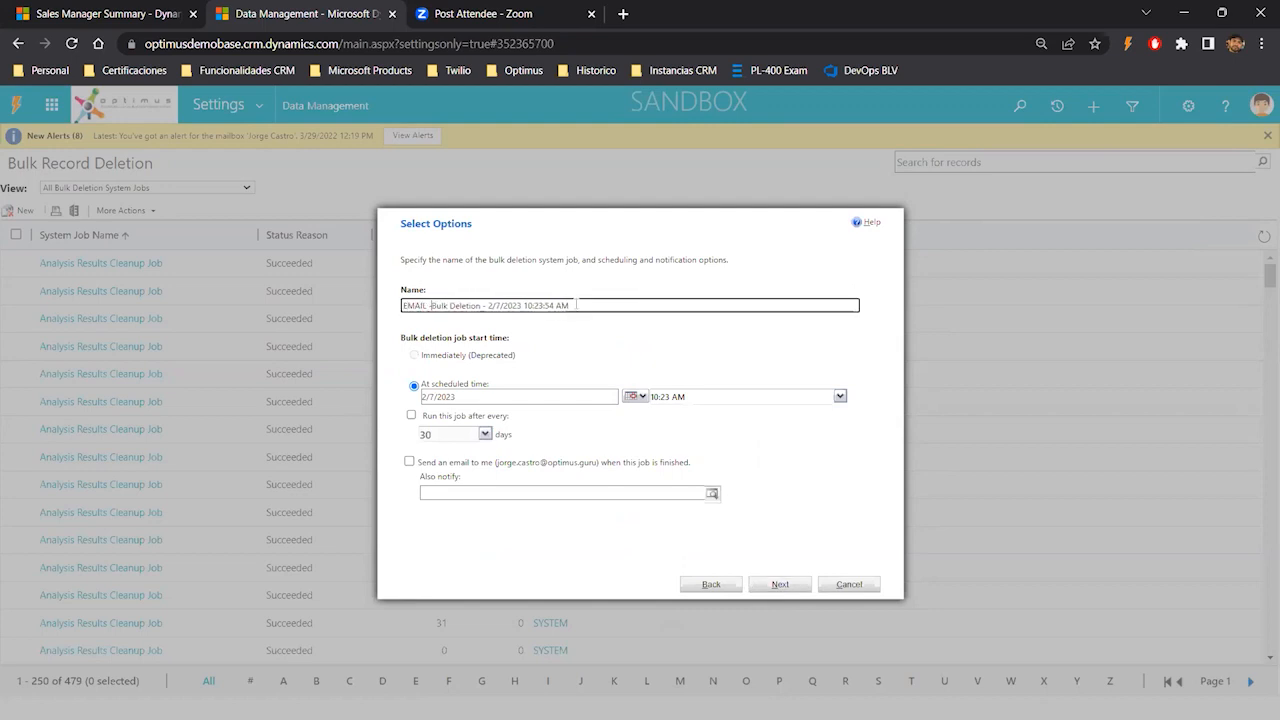
drag(488, 308, 625, 309)
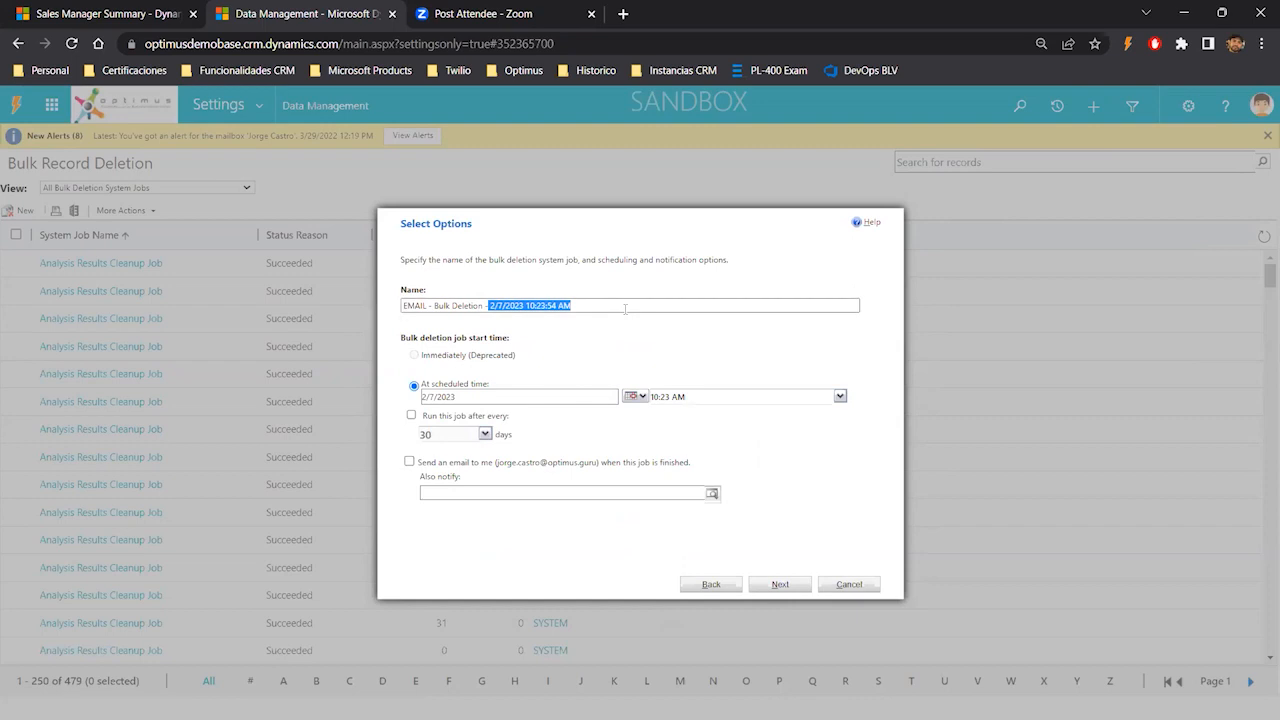
text(MONTHLY)
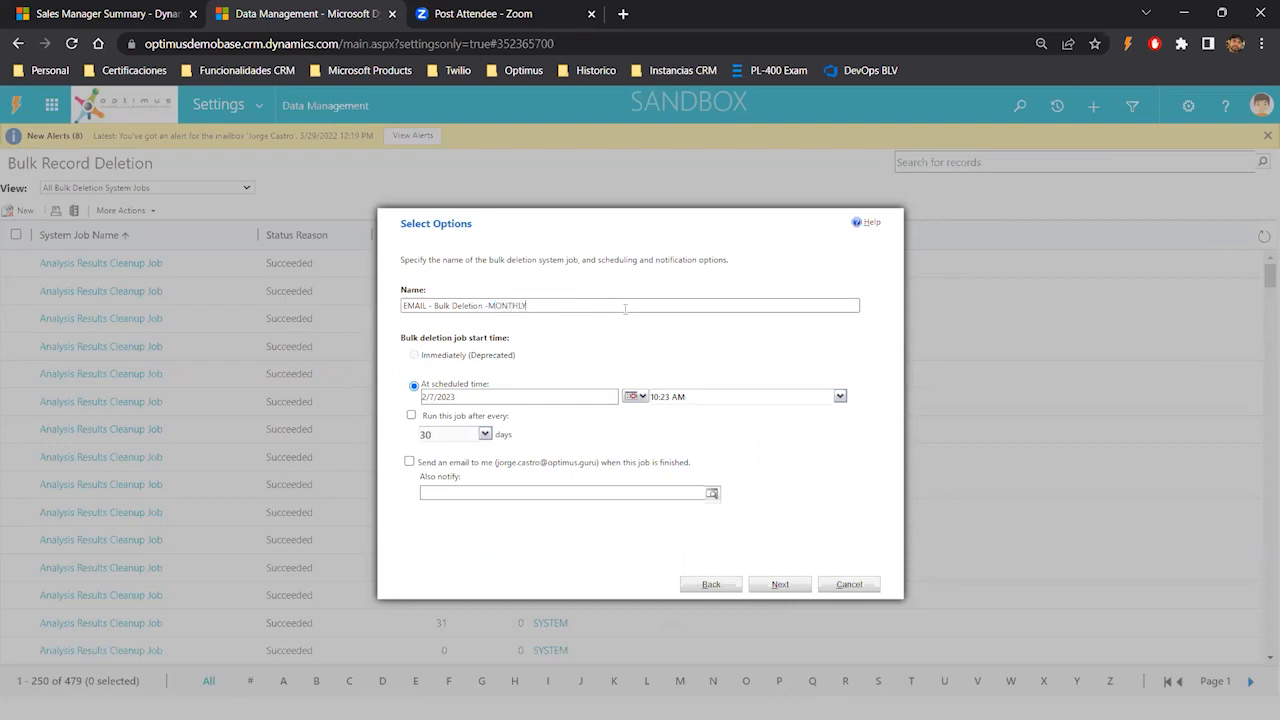
- Enable the job to recur every 30 days and schedule its start for 2/8/2023 at 1:00 AM
click(411, 415)
click(840, 397)
click(633, 401)
click(633, 399)
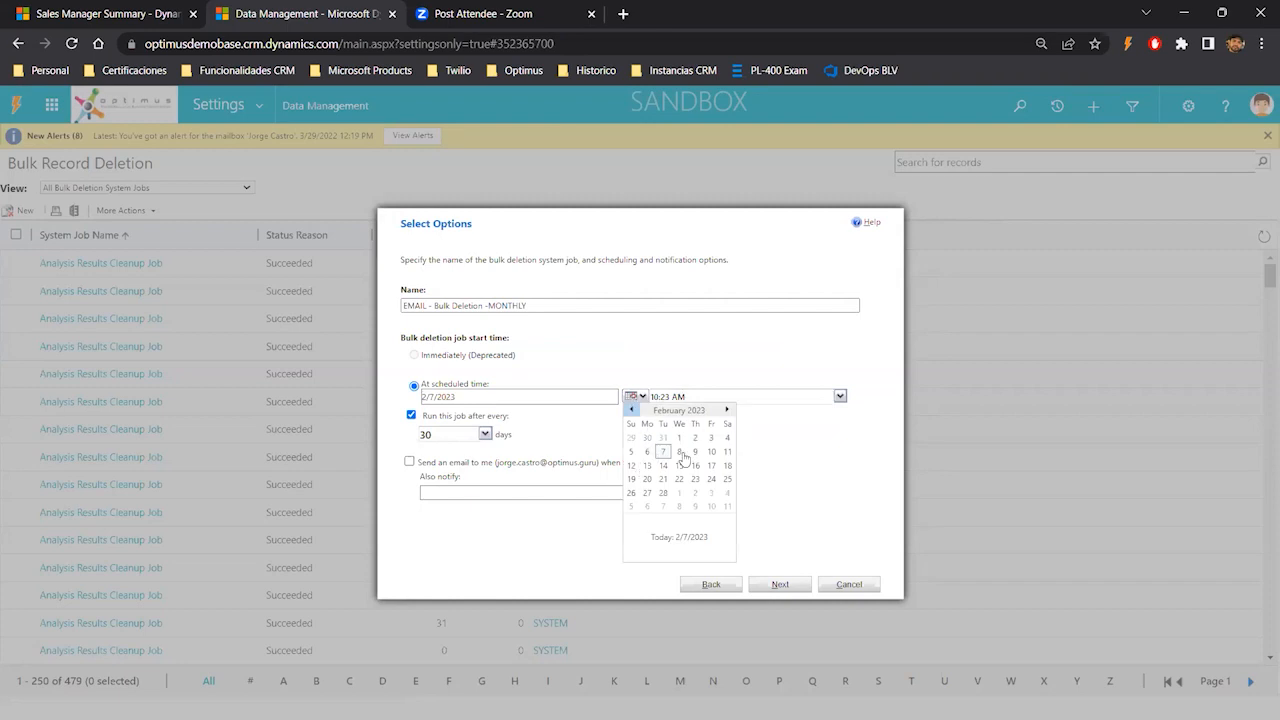
click(682, 455)
click(840, 397)
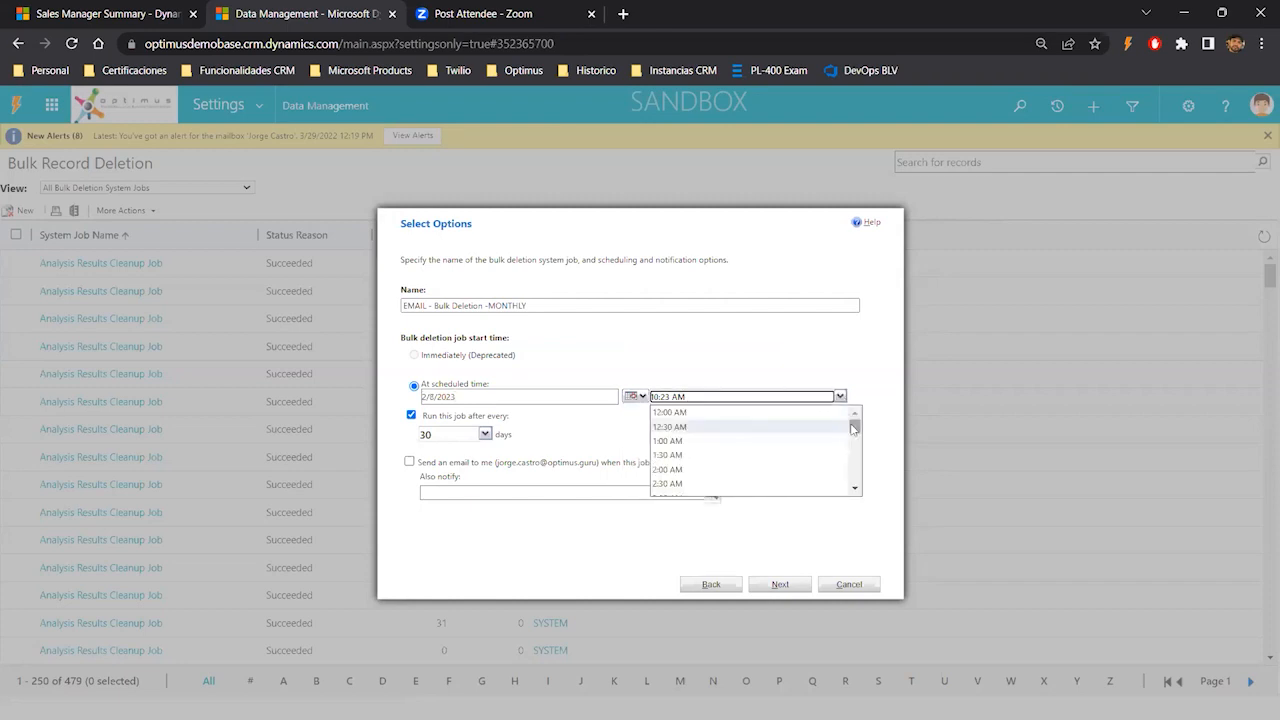
click(714, 440)
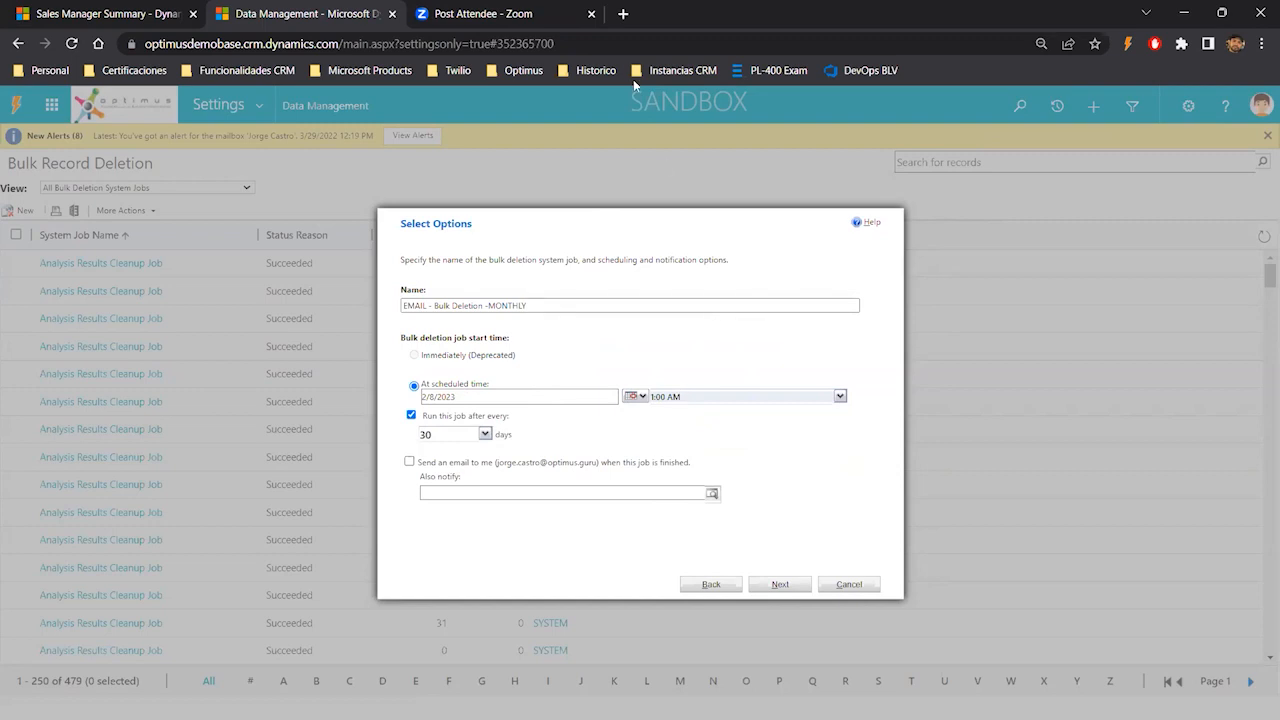
- Review storage Capacity in the Power Platform admin center from a temporary browser tab
click(624, 16)
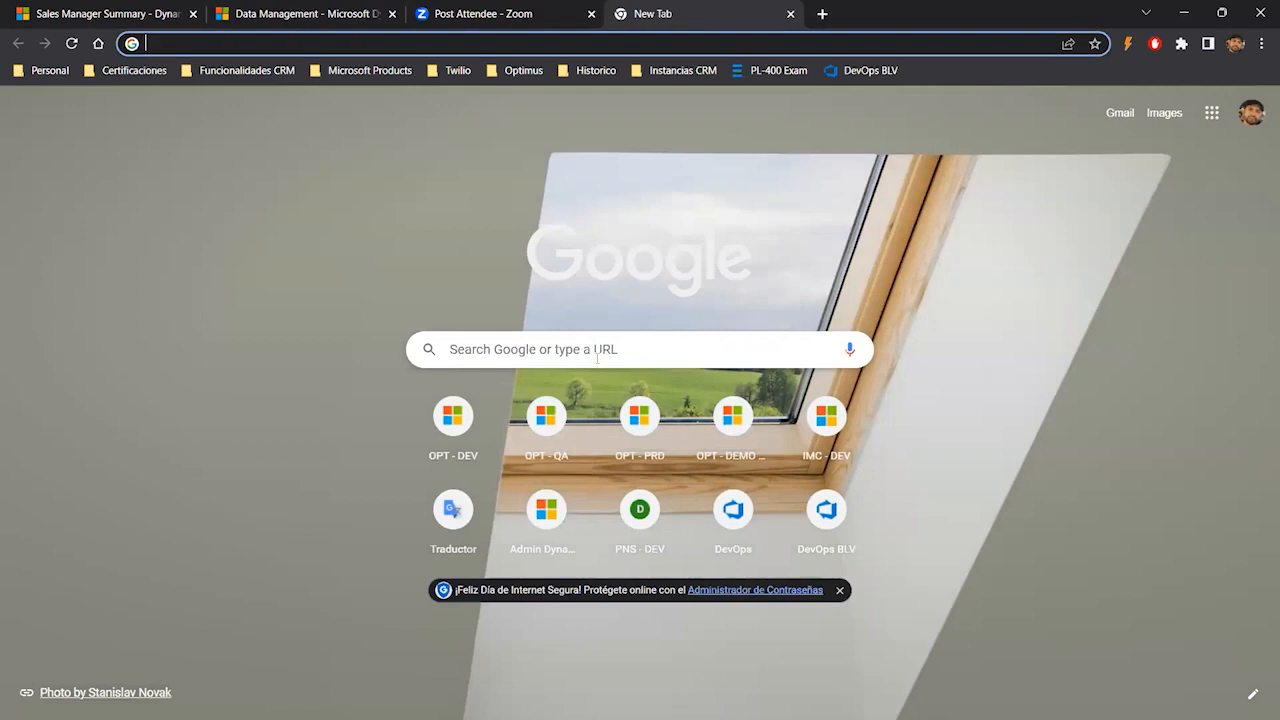
click(547, 512)
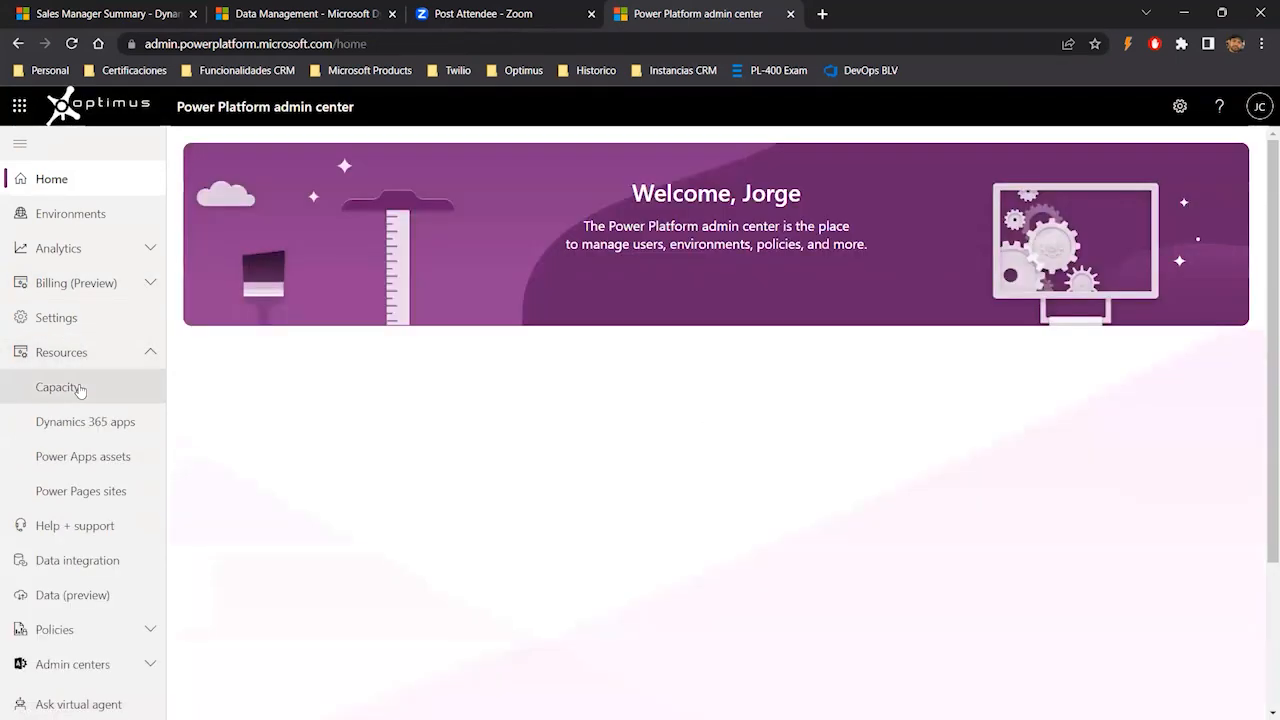
click(78, 389)
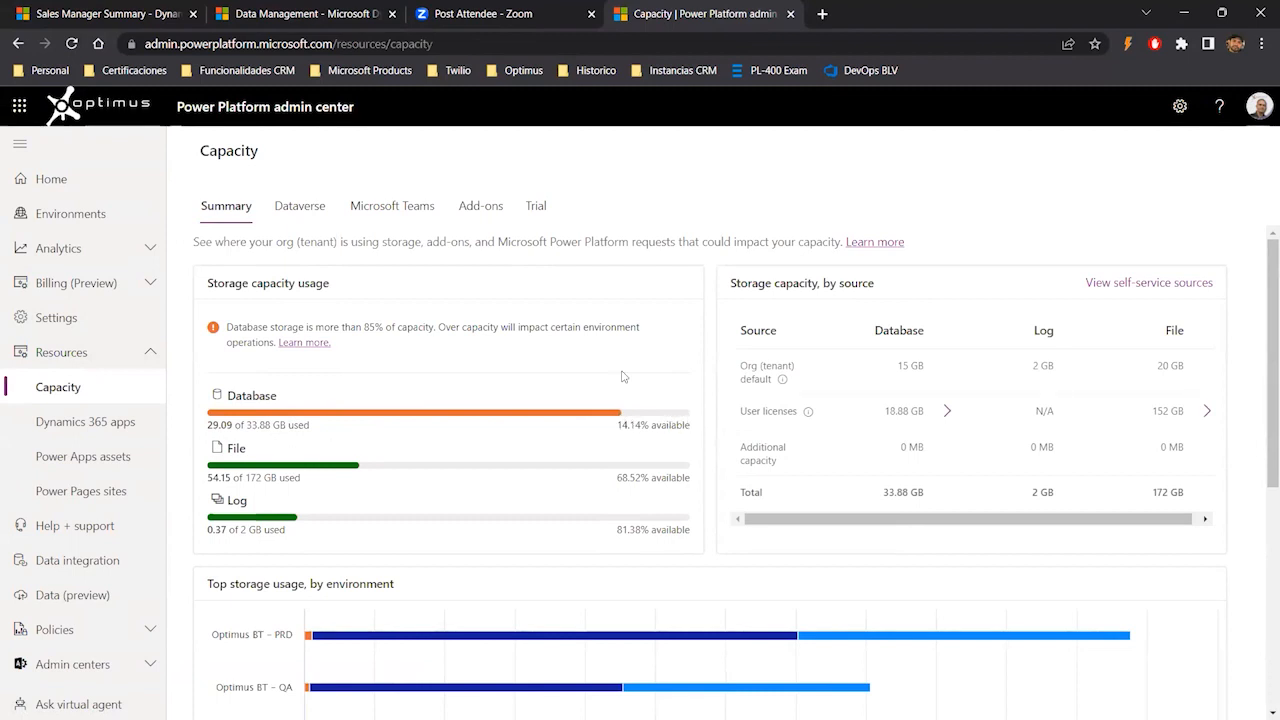
click(787, 14)
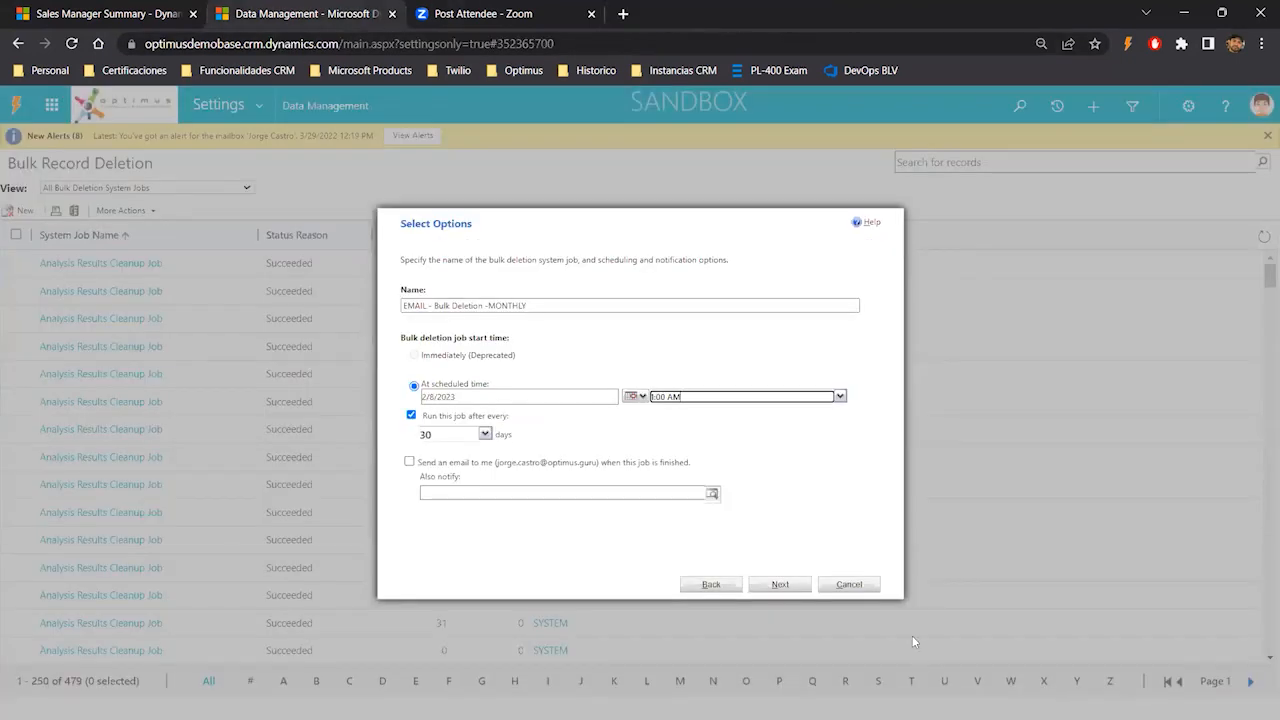
- Cancel the bulk deletion wizard without saving
click(862, 585)
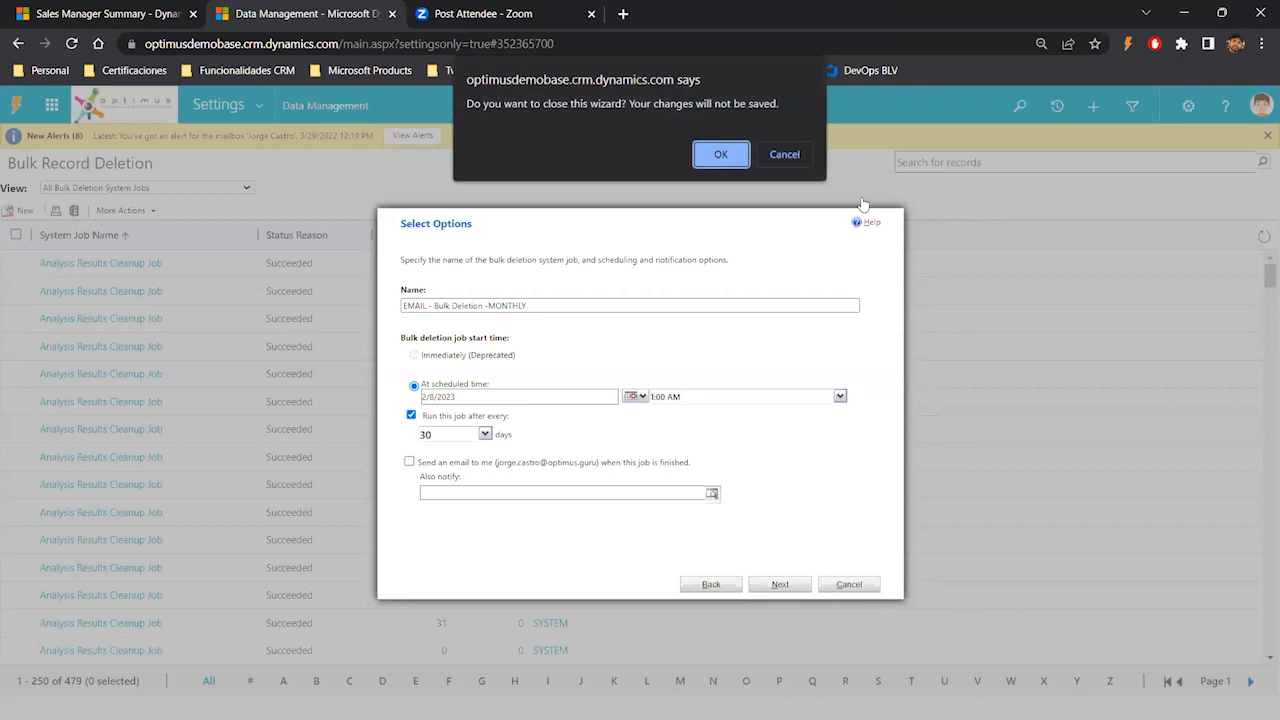
click(722, 154)
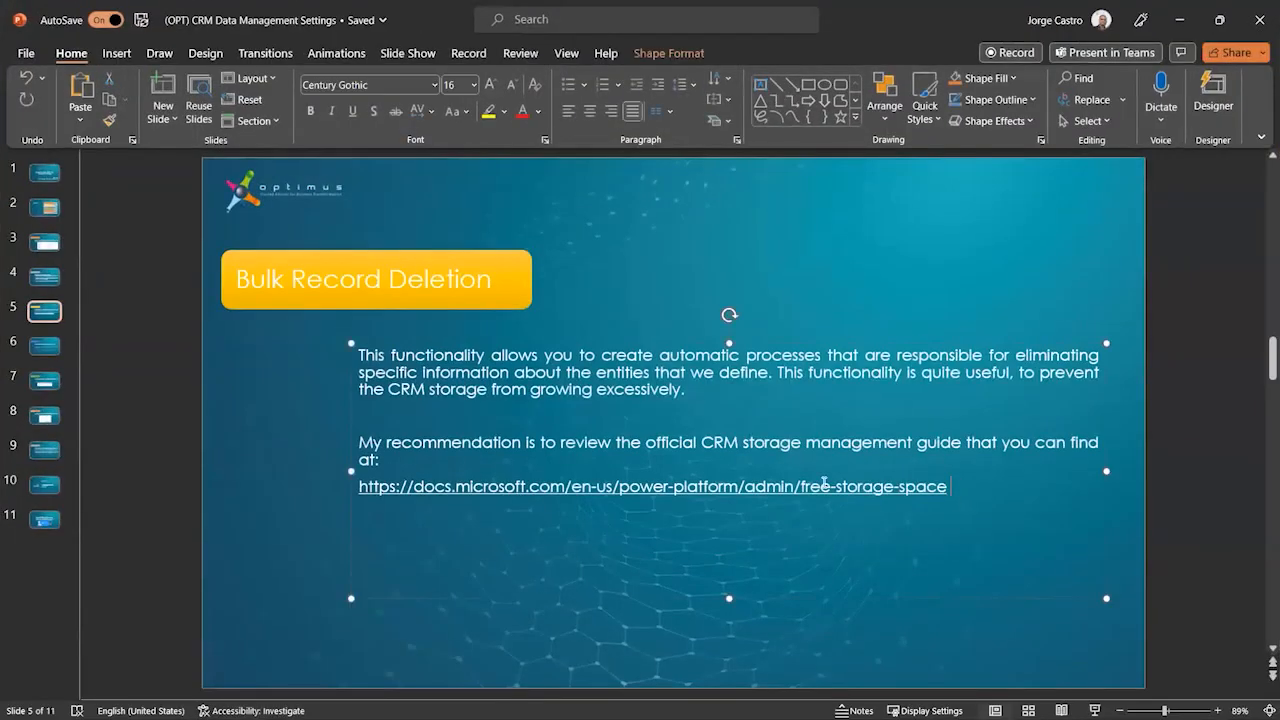
- Copy the storage management guide link from the Bulk Record Deletion slide and open it in a new browser tab
drag(950, 487, 358, 487)
key(ctrl+c)
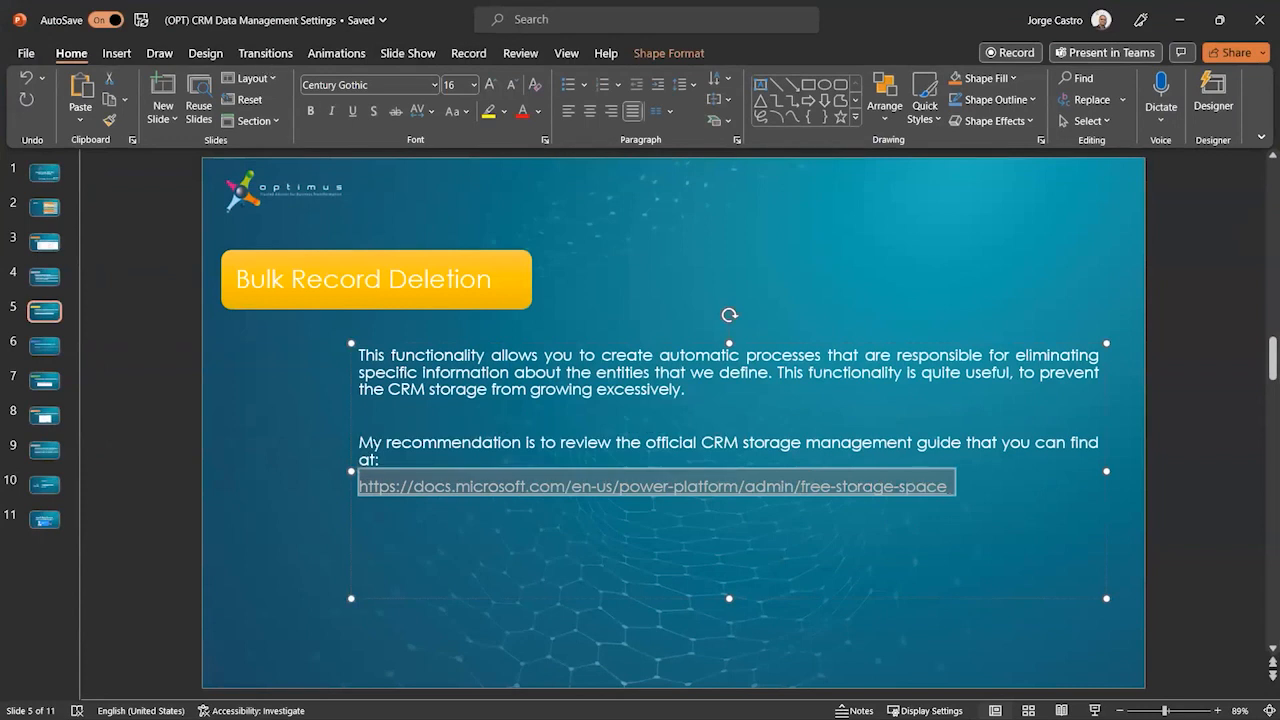
key(alt+Tab)
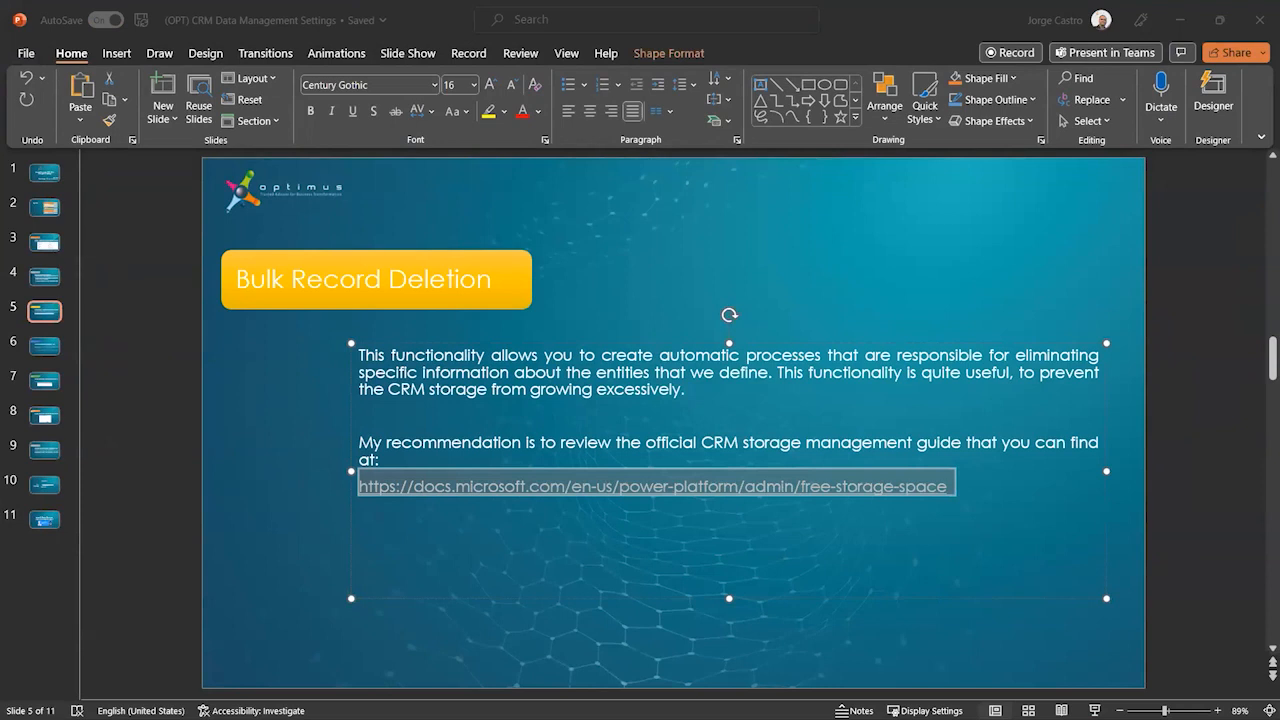
key(alt+Tab)
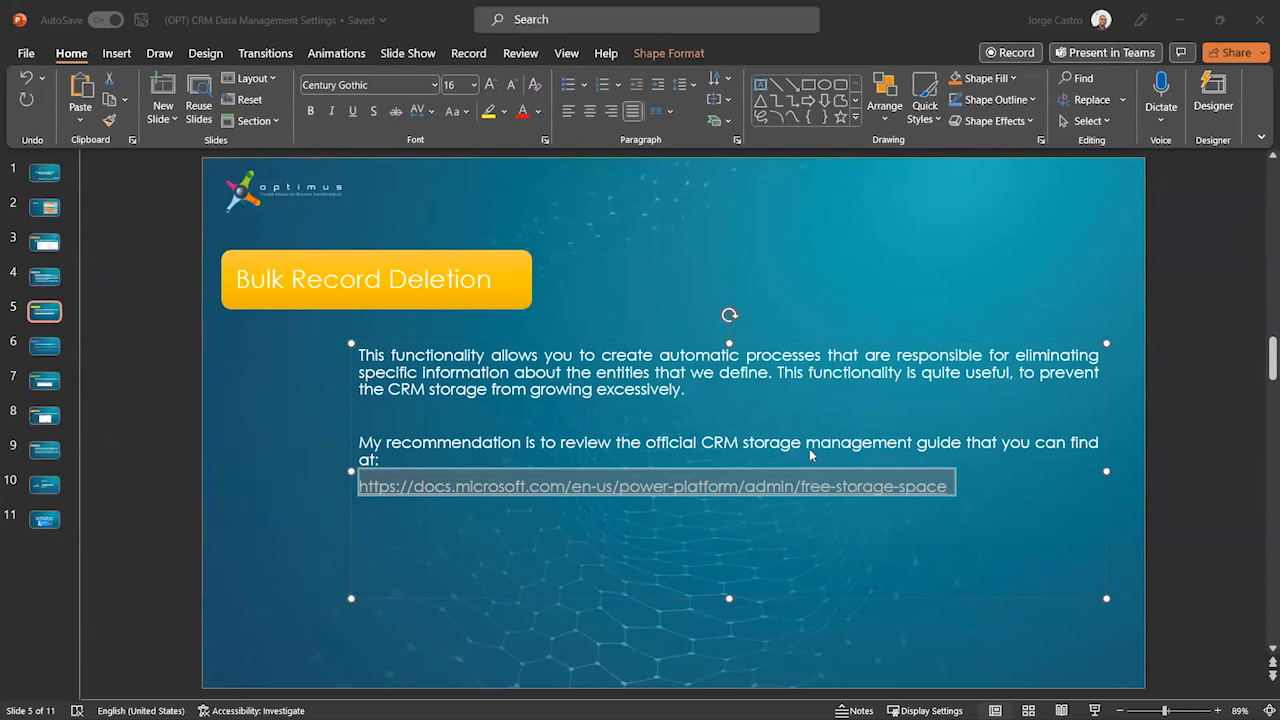
key(alt+Tab)
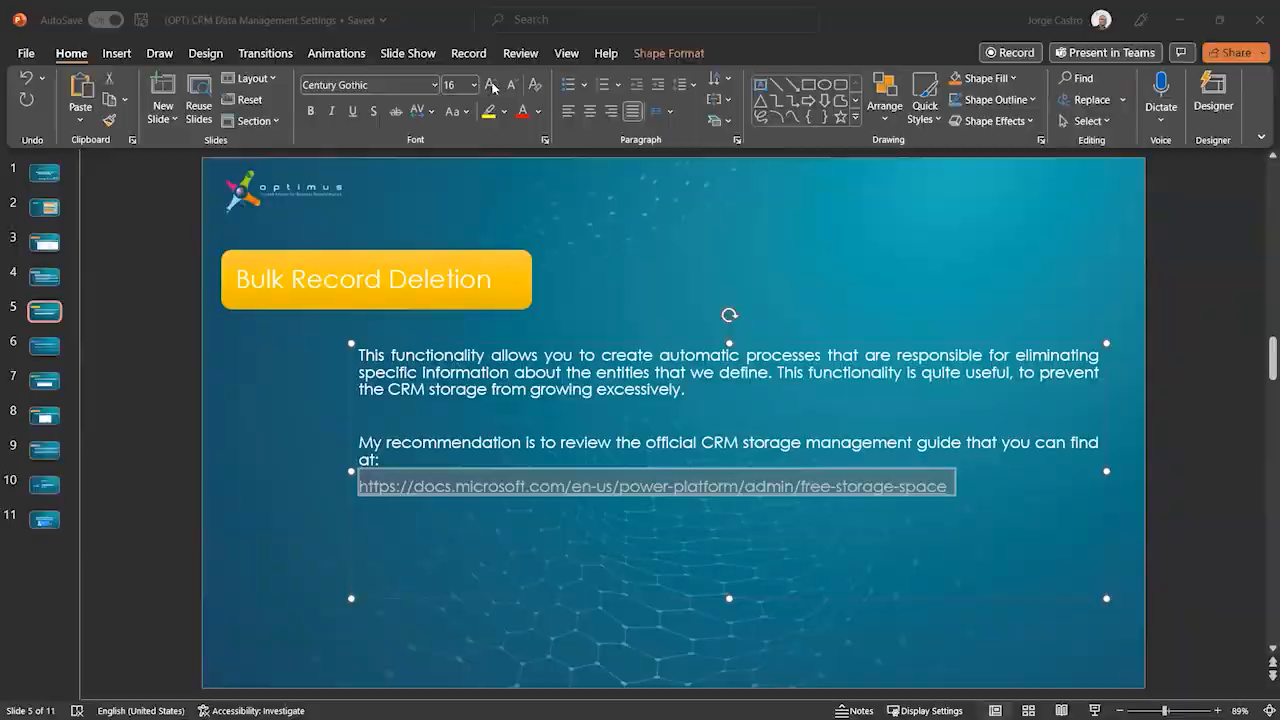
key(alt+Tab)
click(623, 14)
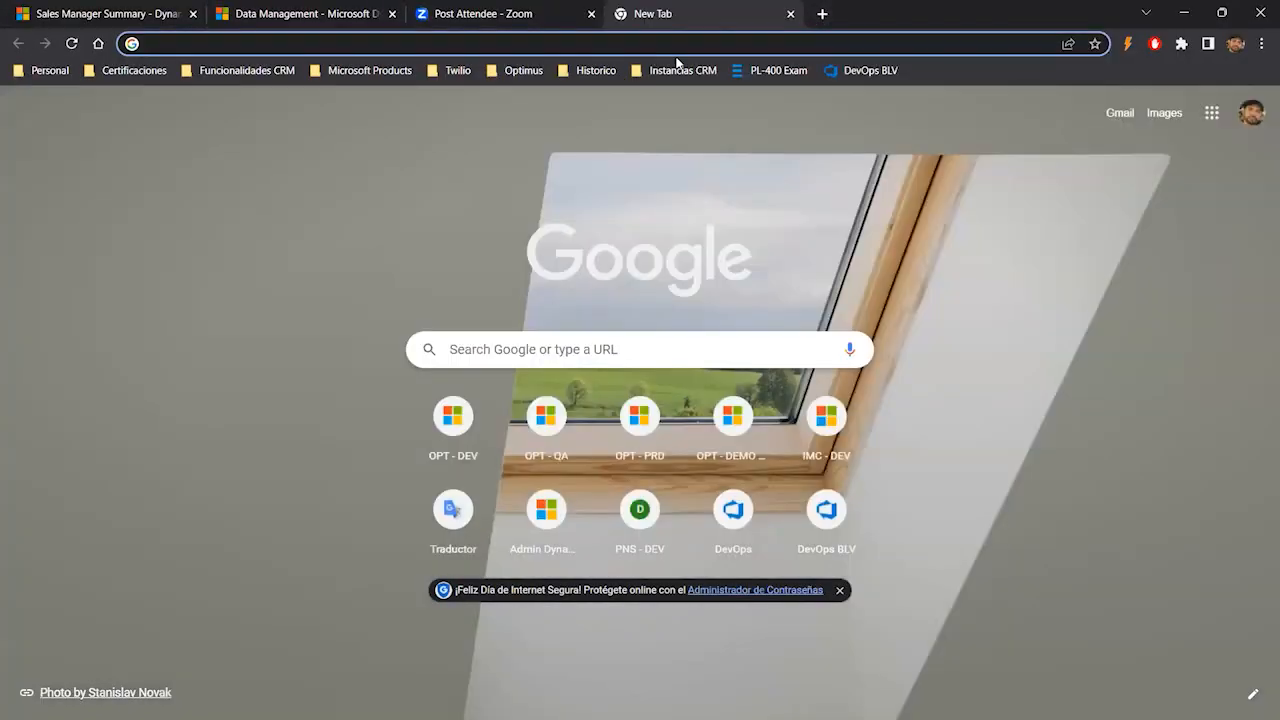
key(ctrl+v)
key(Return)
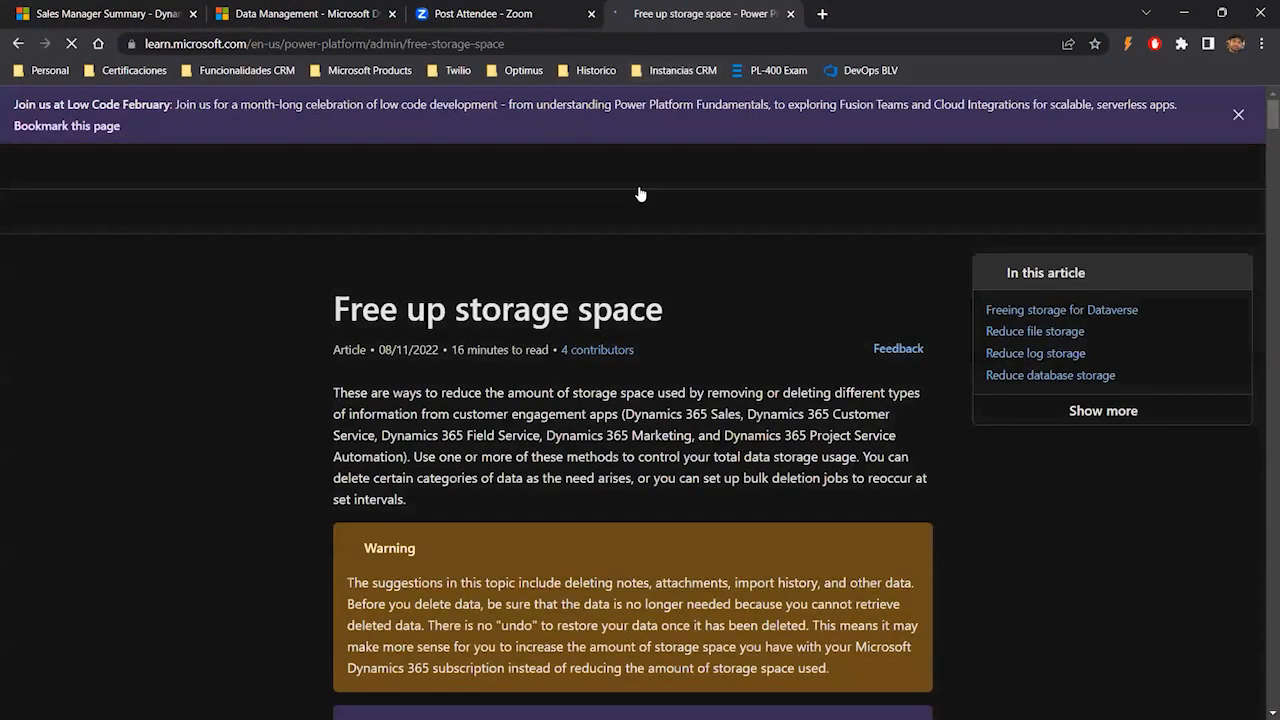
- Scroll through the Free up storage space article to review its storage-reduction methods and bulk deletion job instructions
scroll(688, 457, down, 1)
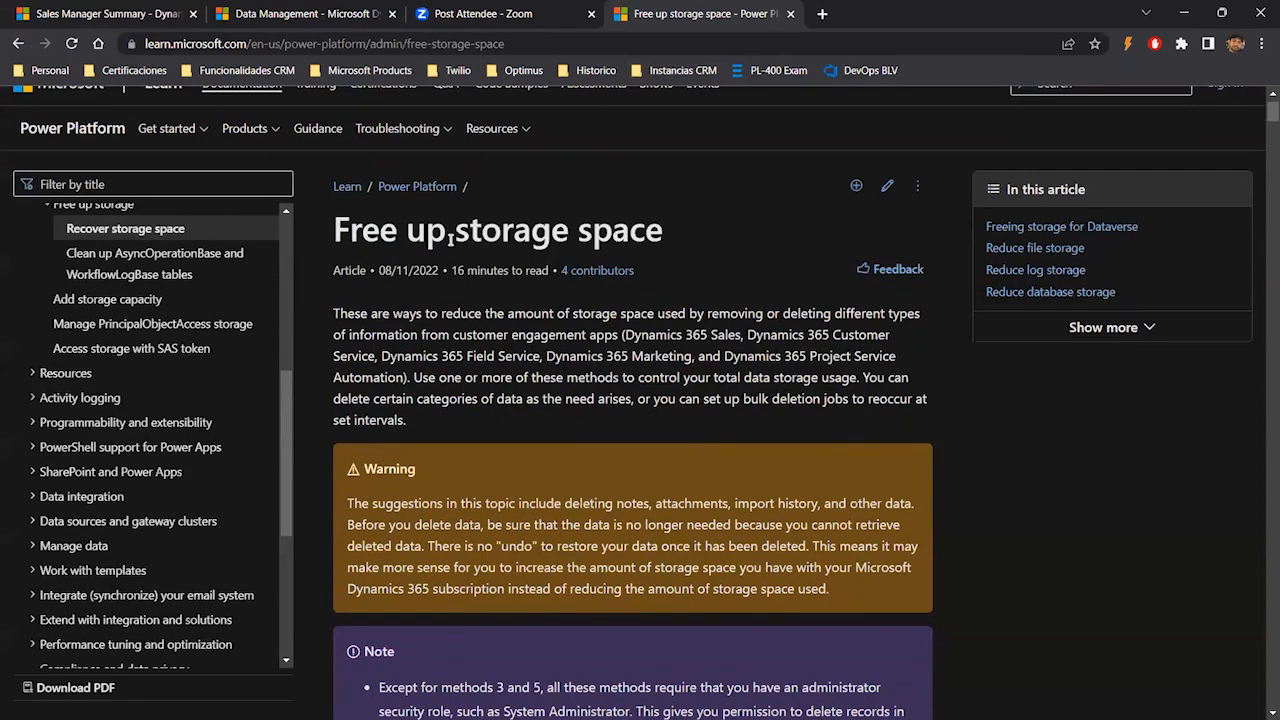
scroll(690, 370, down, 8)
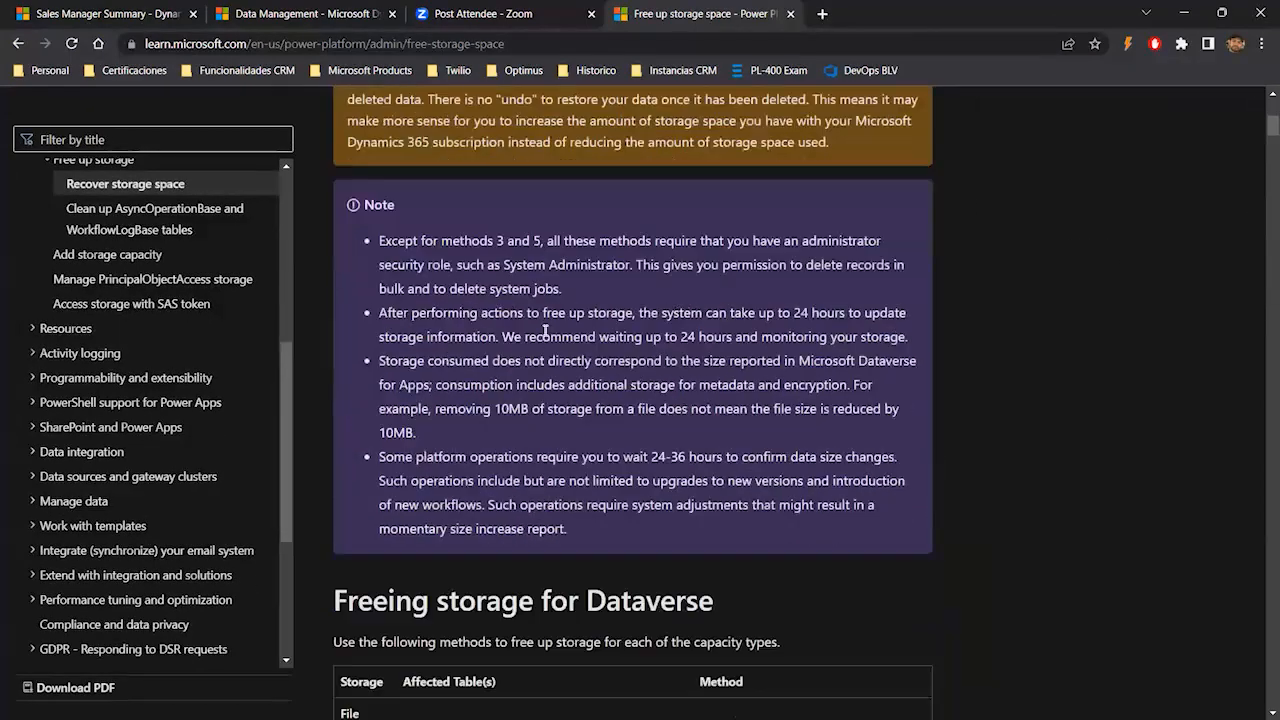
scroll(495, 345, down, 4)
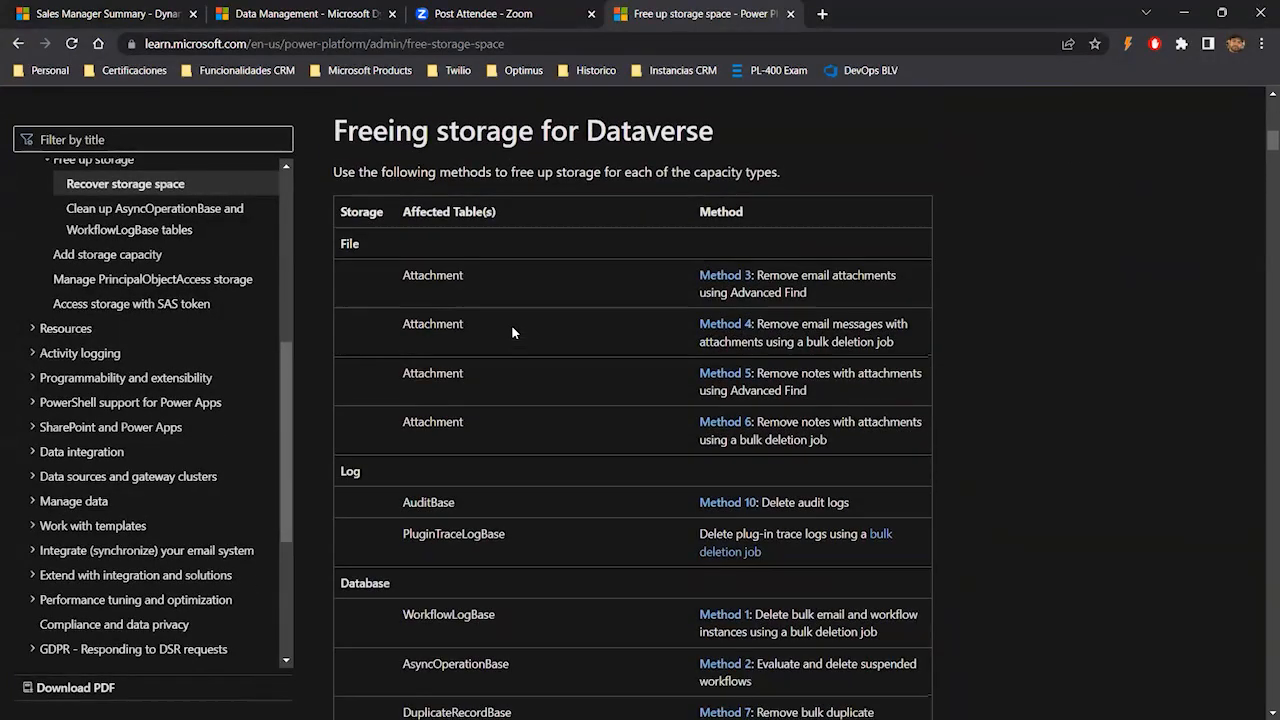
scroll(511, 324, down, 9)
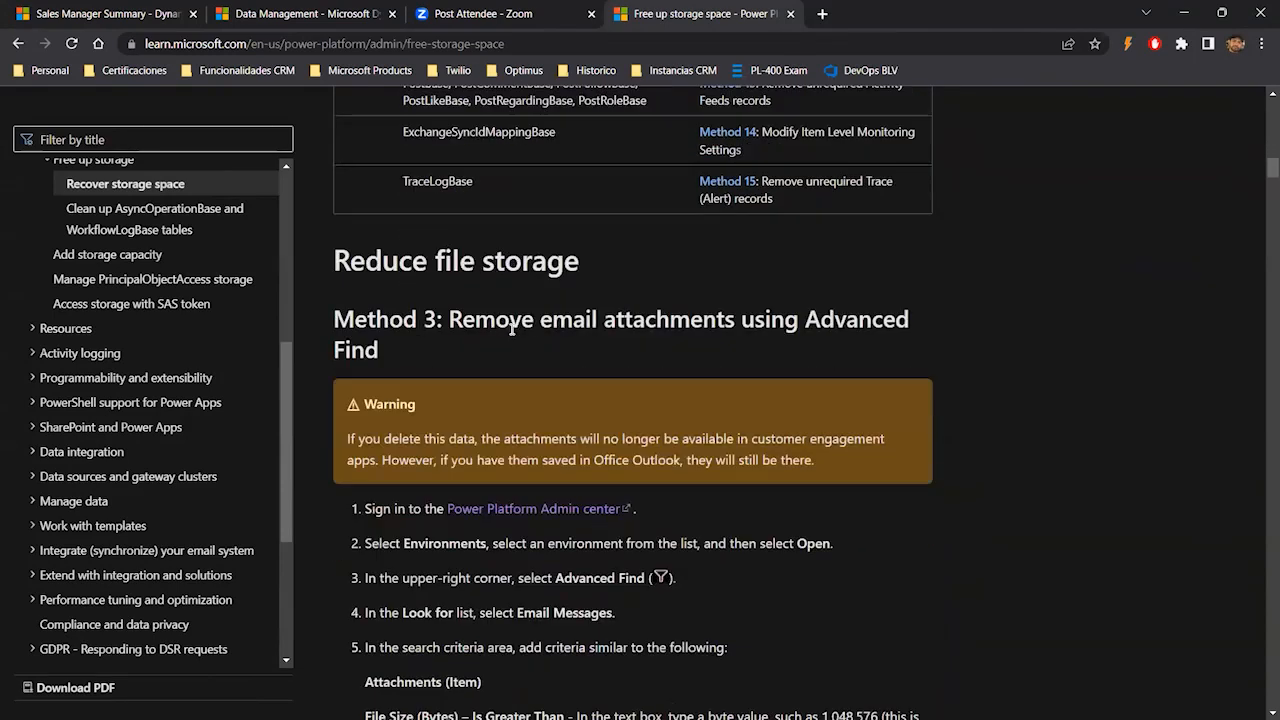
scroll(511, 345, down, 3)
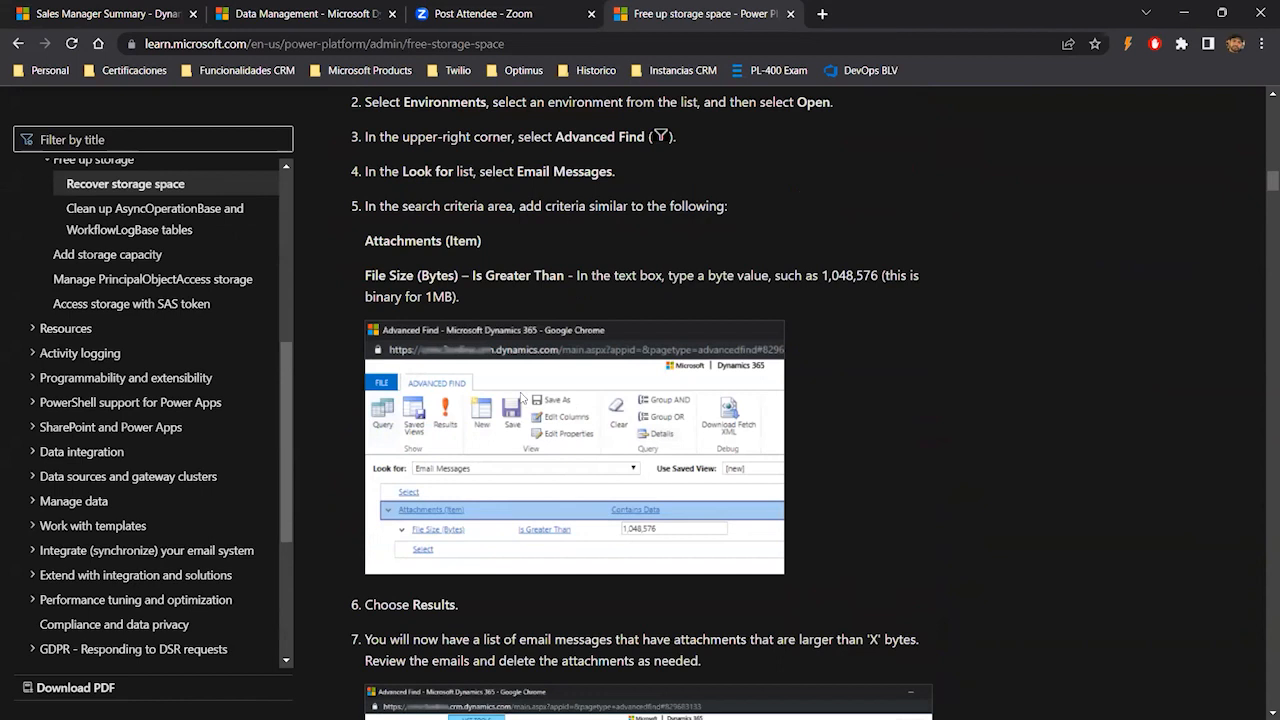
scroll(487, 282, down, 7)
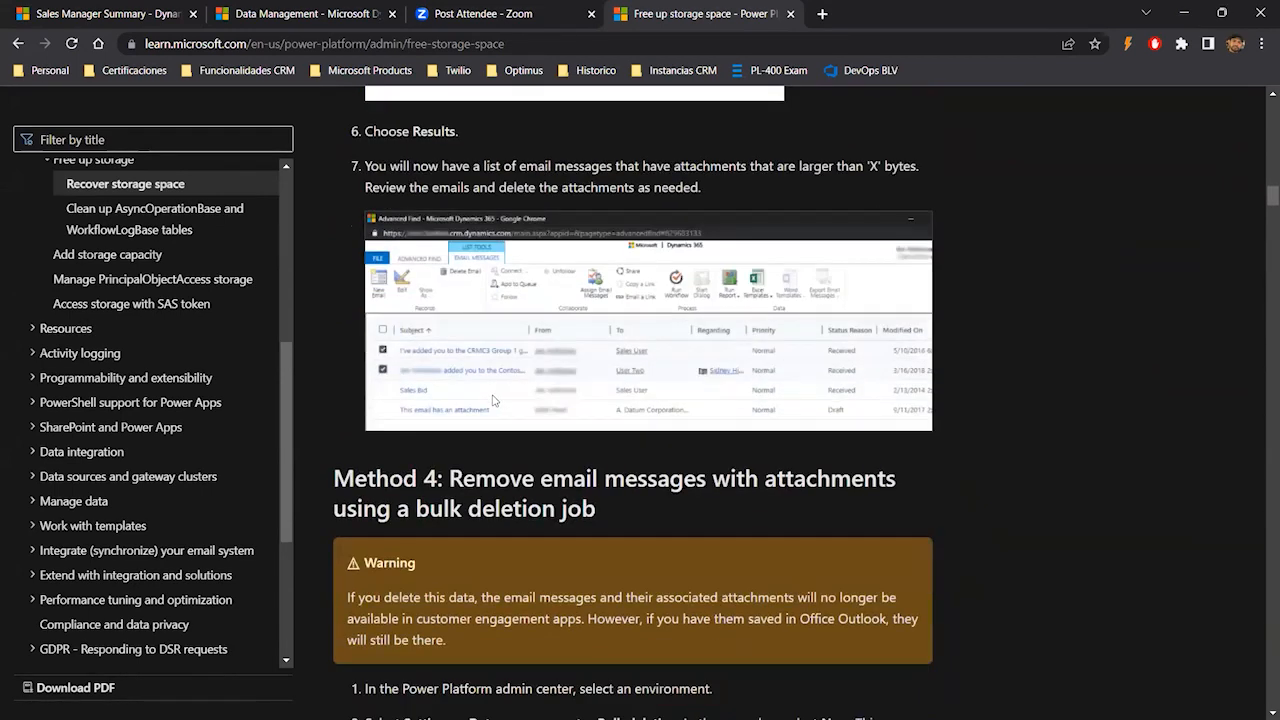
drag(420, 398, 552, 400)
scroll(674, 445, down, 5)
scroll(613, 484, down, 2)
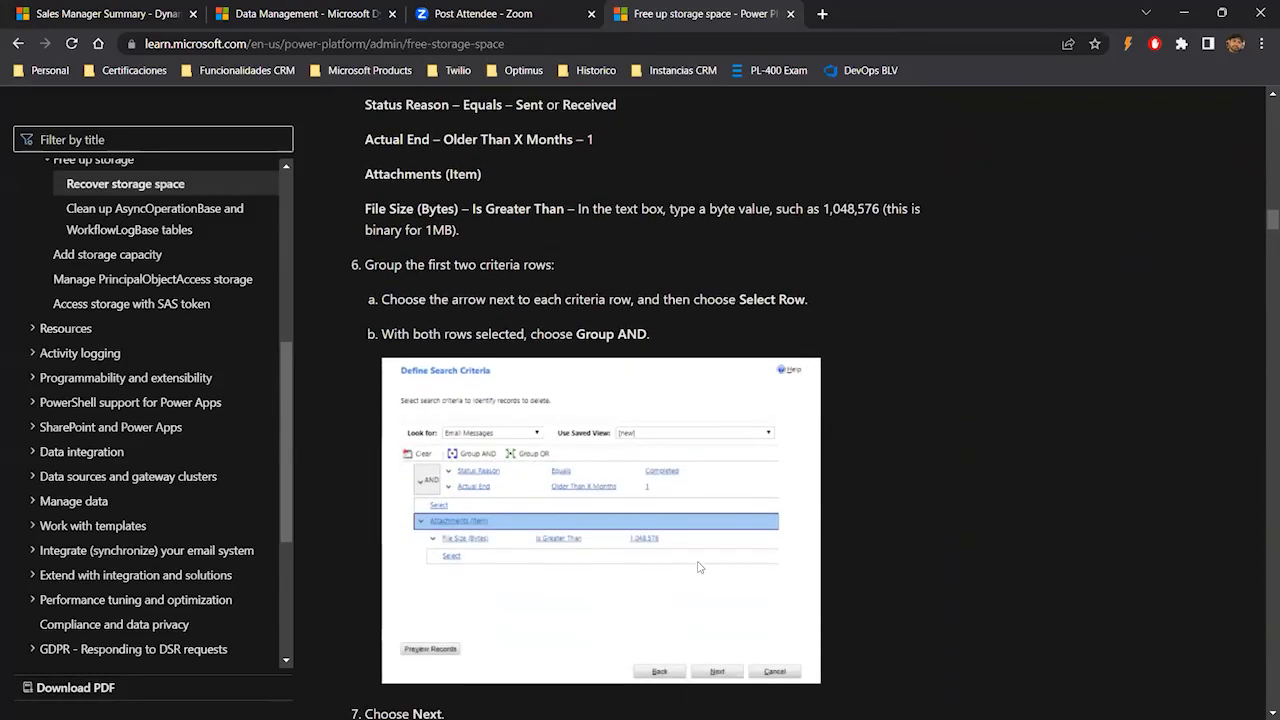
scroll(740, 555, down, 3)
scroll(767, 532, down, 7)
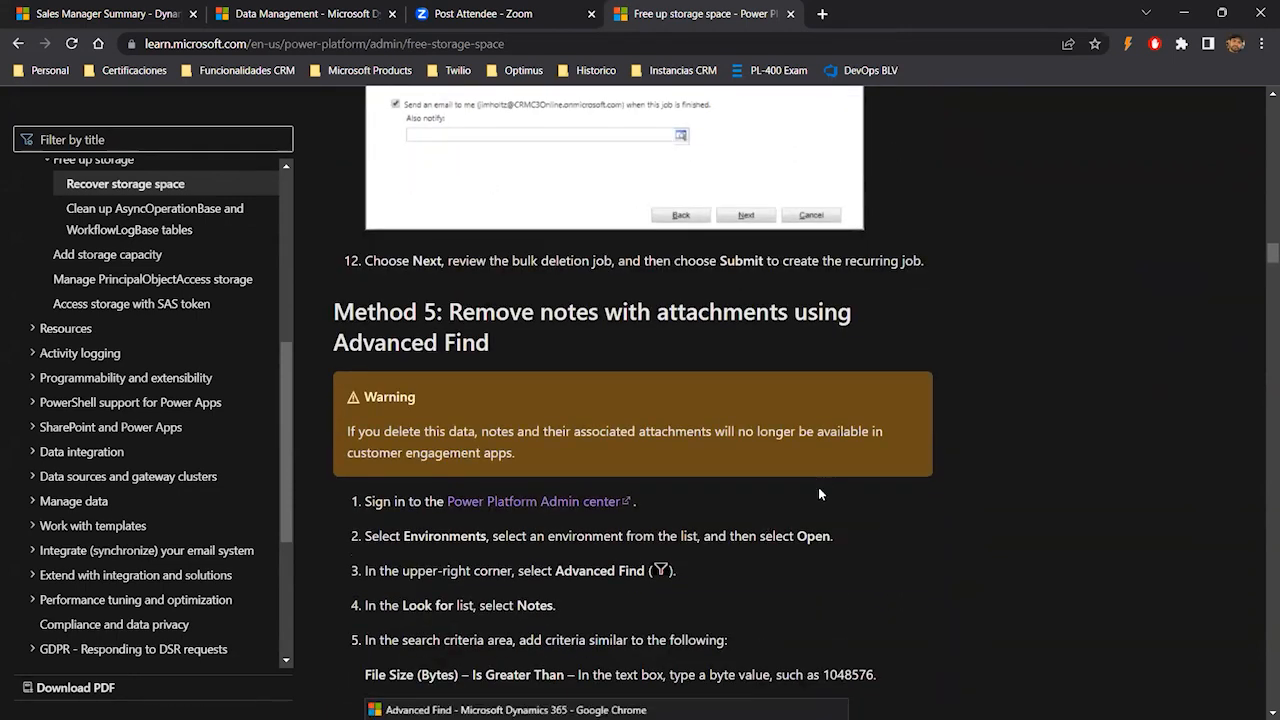
- Return to the presentation and advance to the Data Maps slide
click(270, 20)
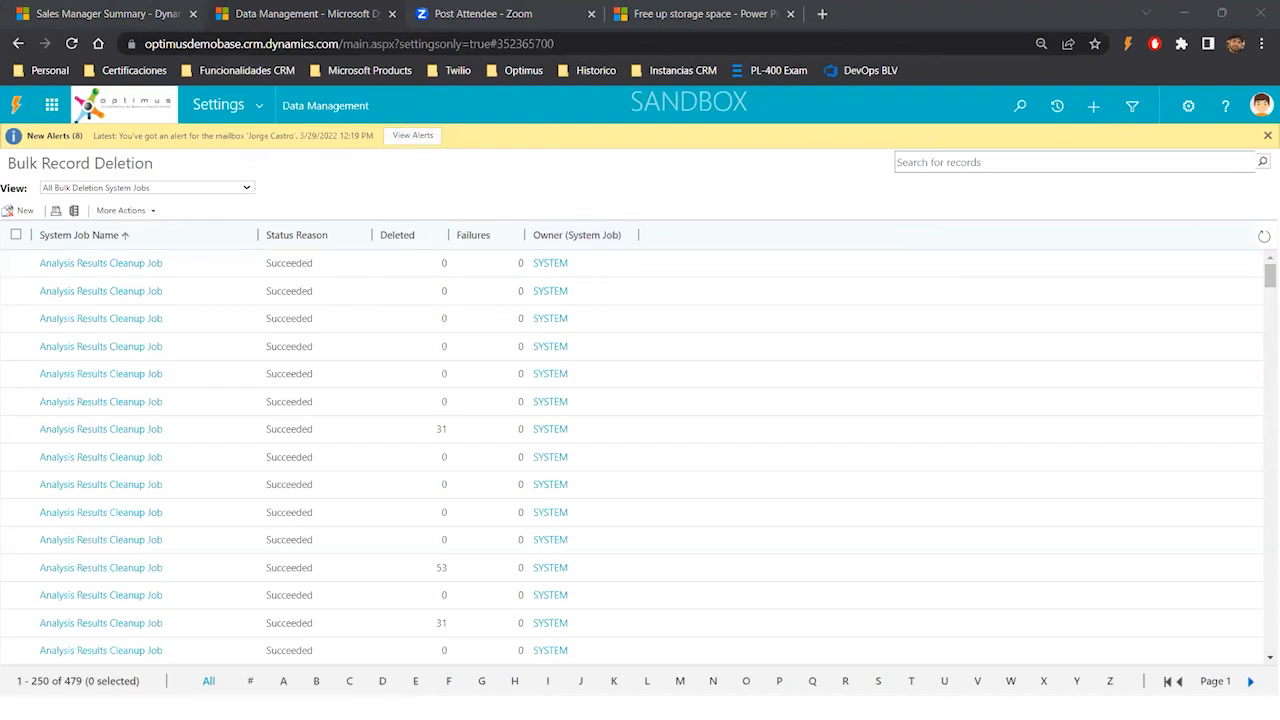
key(alt+Tab)
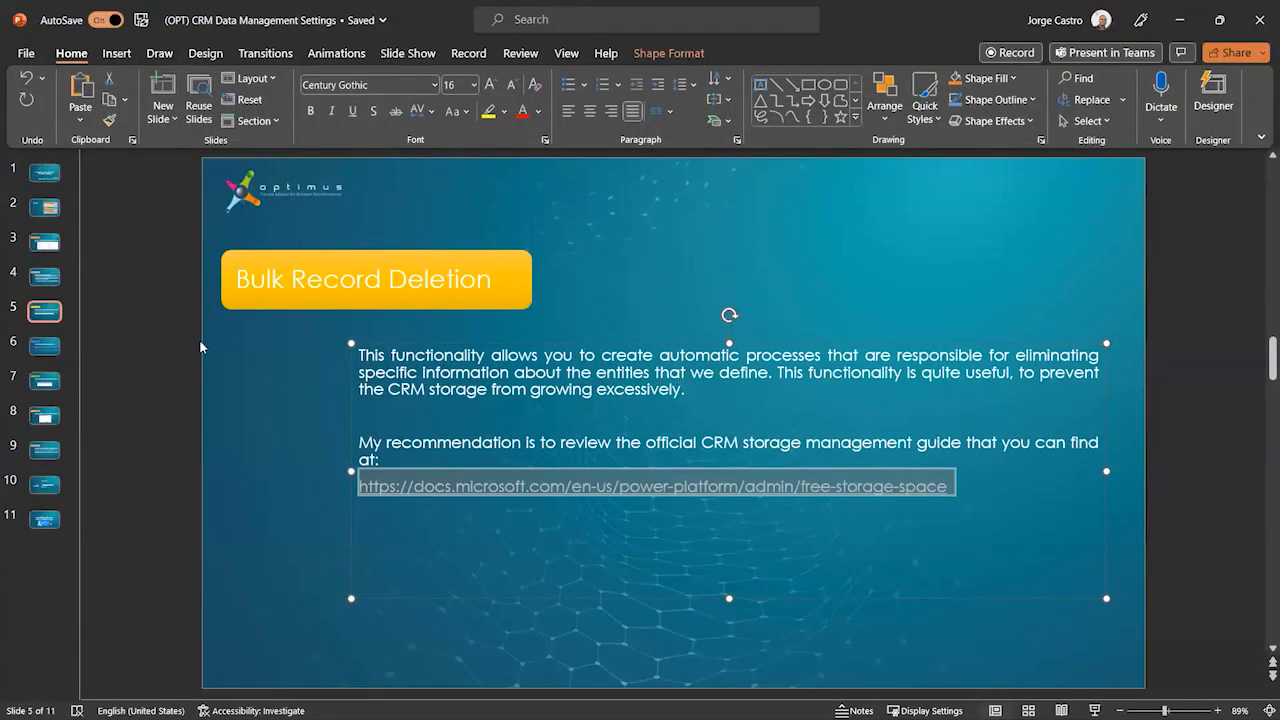
click(55, 347)
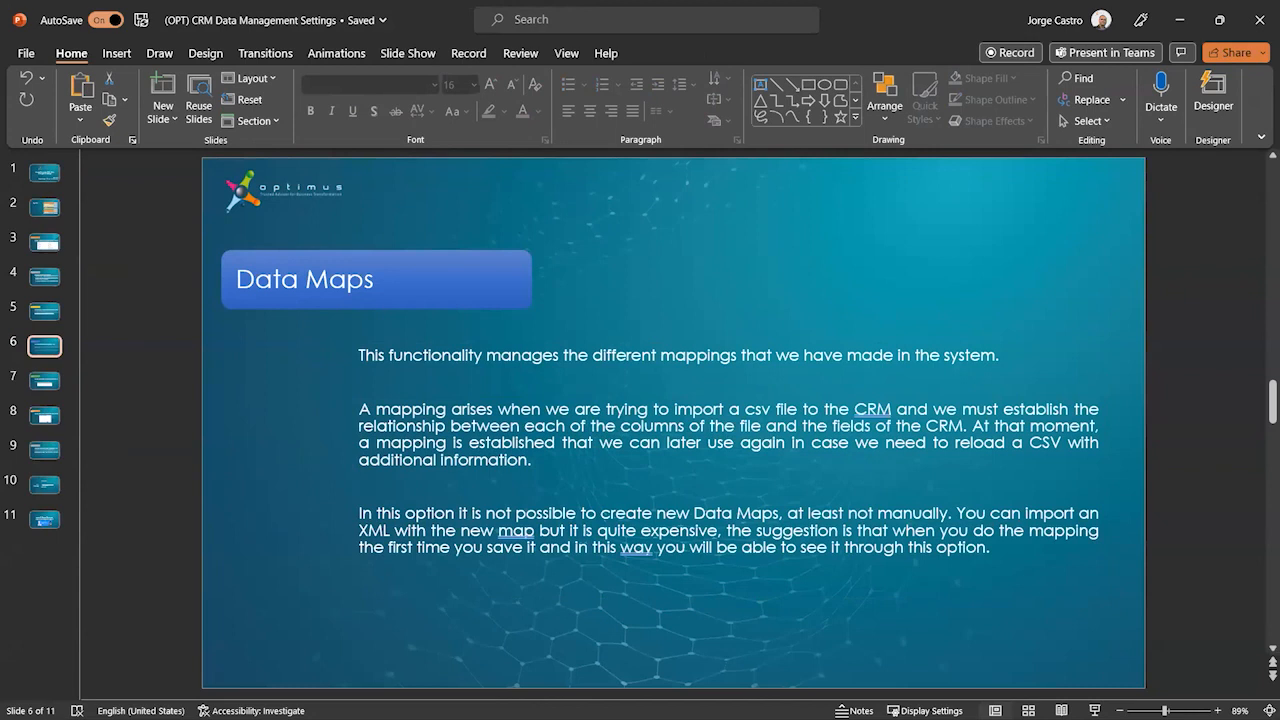
- Open the Data Maps list from the Data Management settings in the CRM tab
key(alt+Tab)
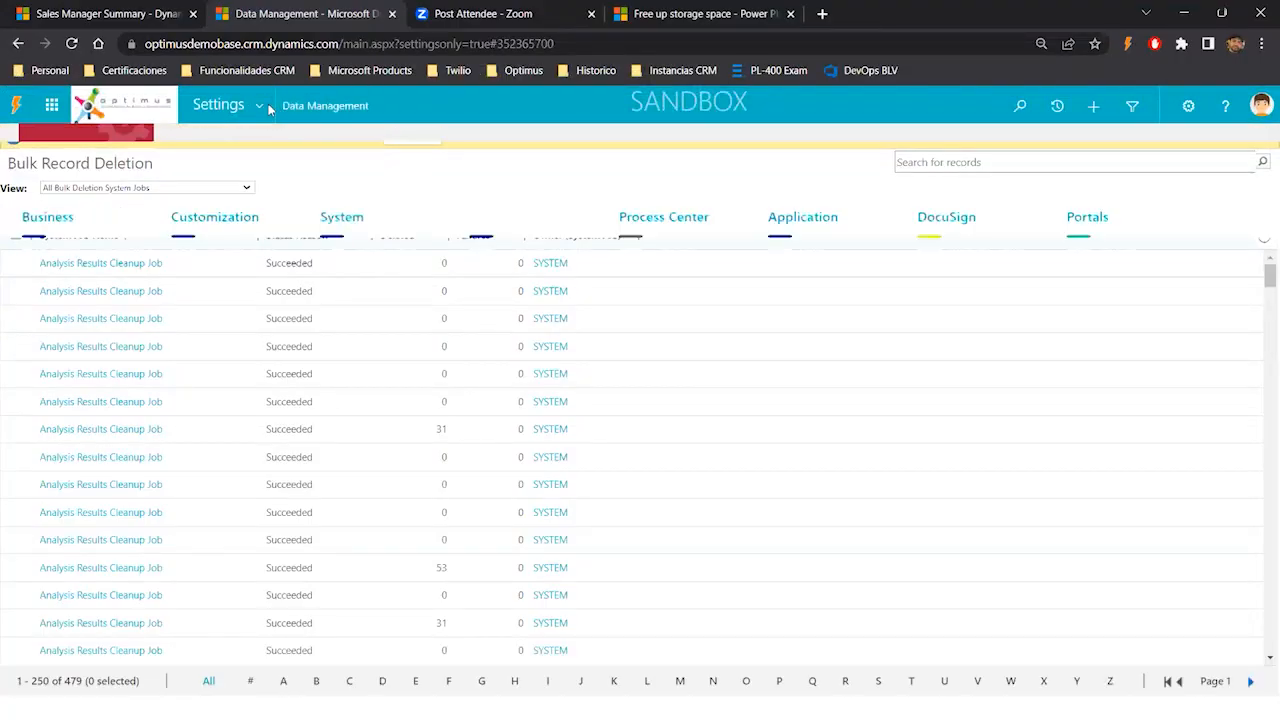
click(262, 106)
click(368, 313)
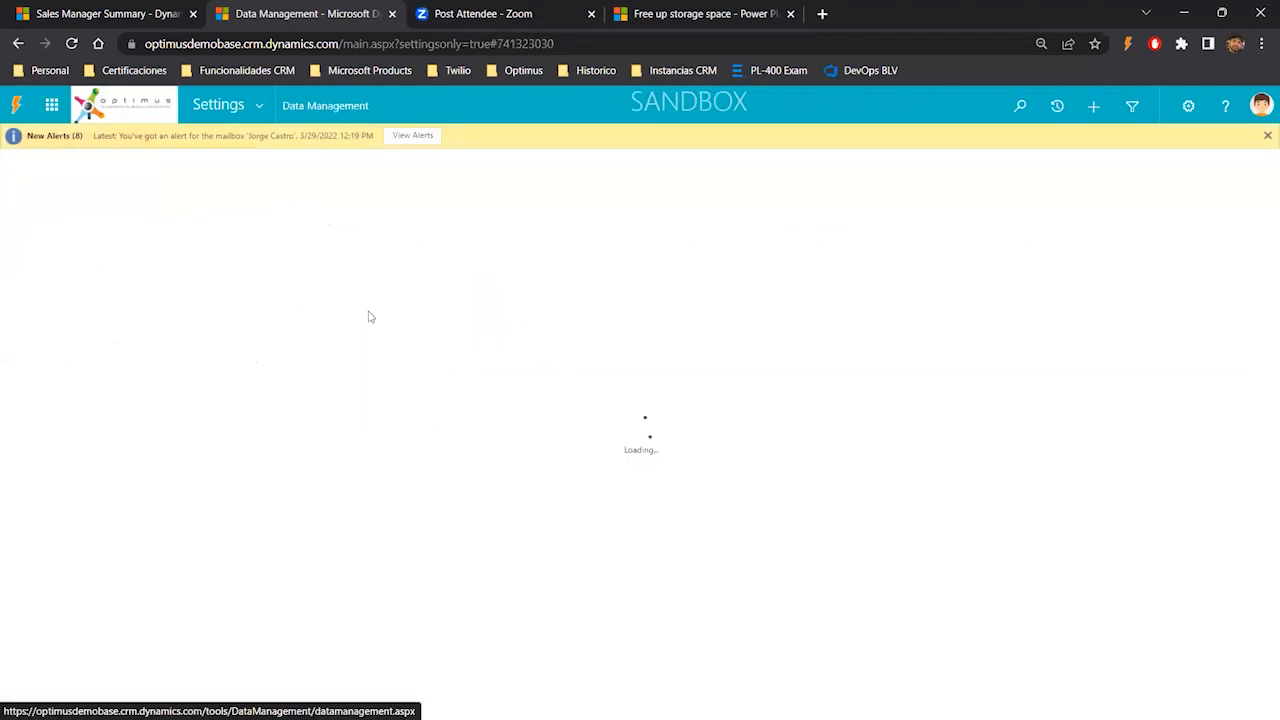
click(96, 332)
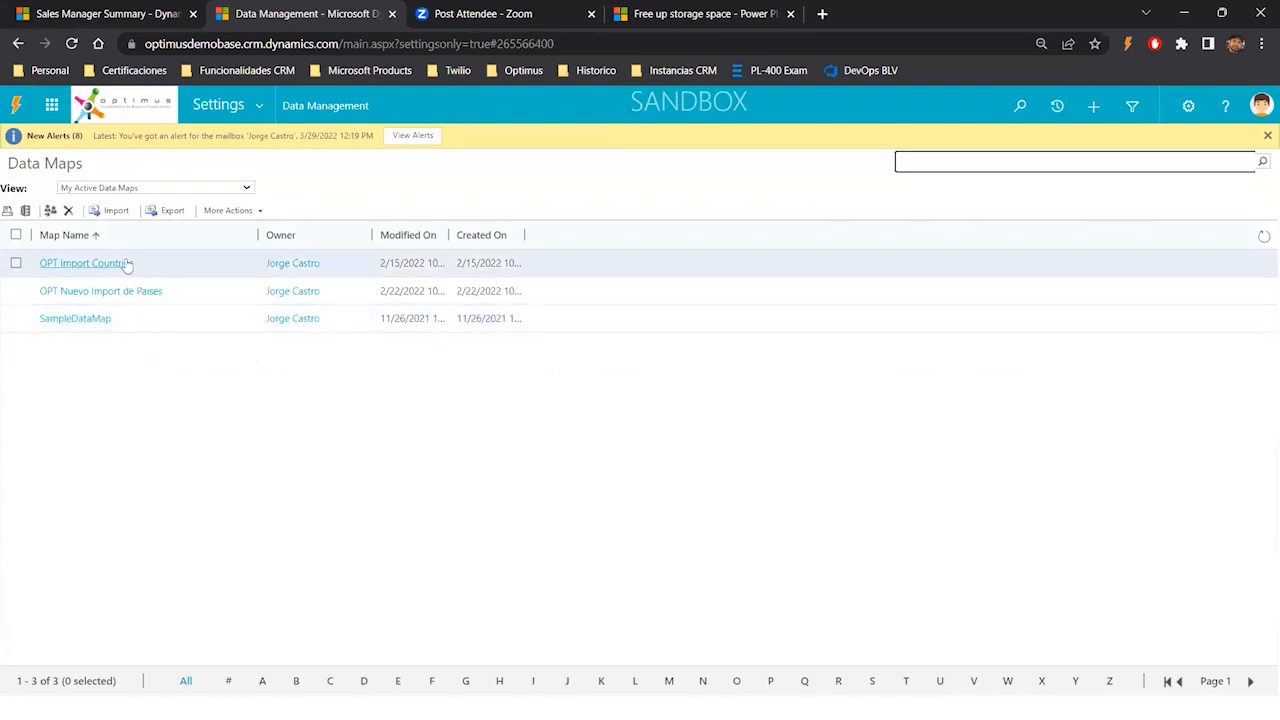
- In the dashboard tab, switch the app area to Settings and open the Countries catalog list
click(115, 15)
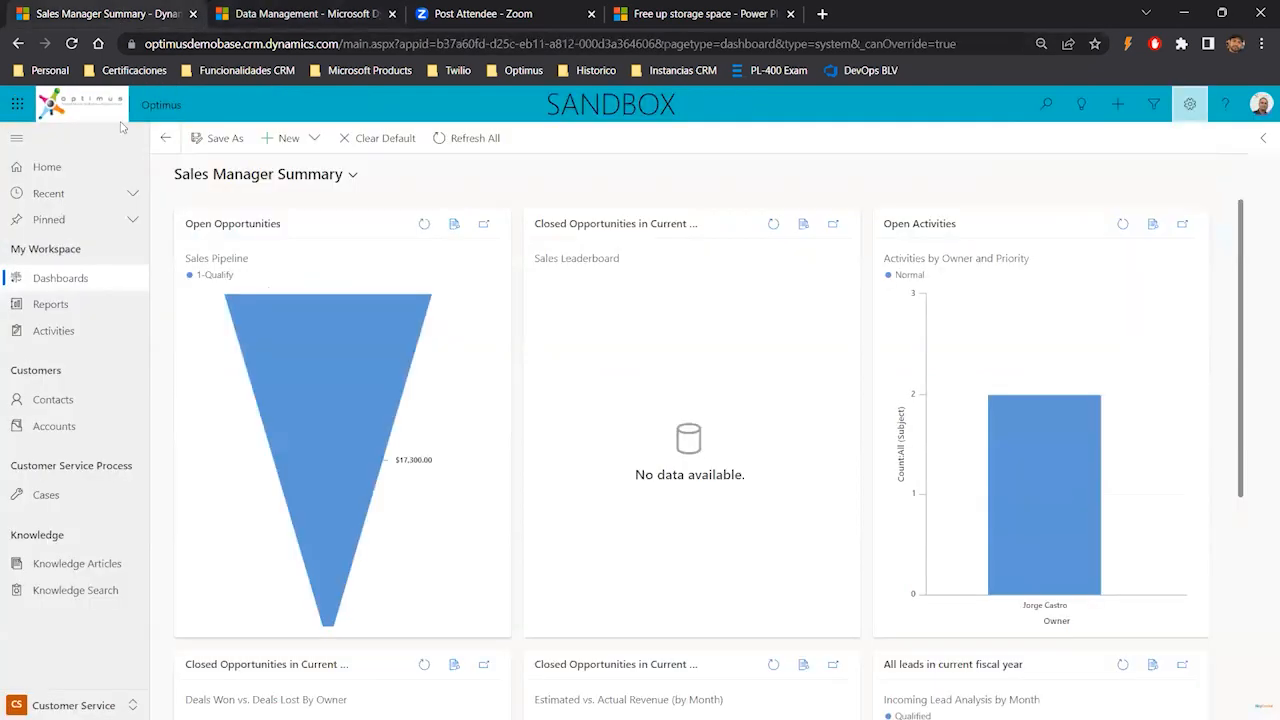
click(82, 703)
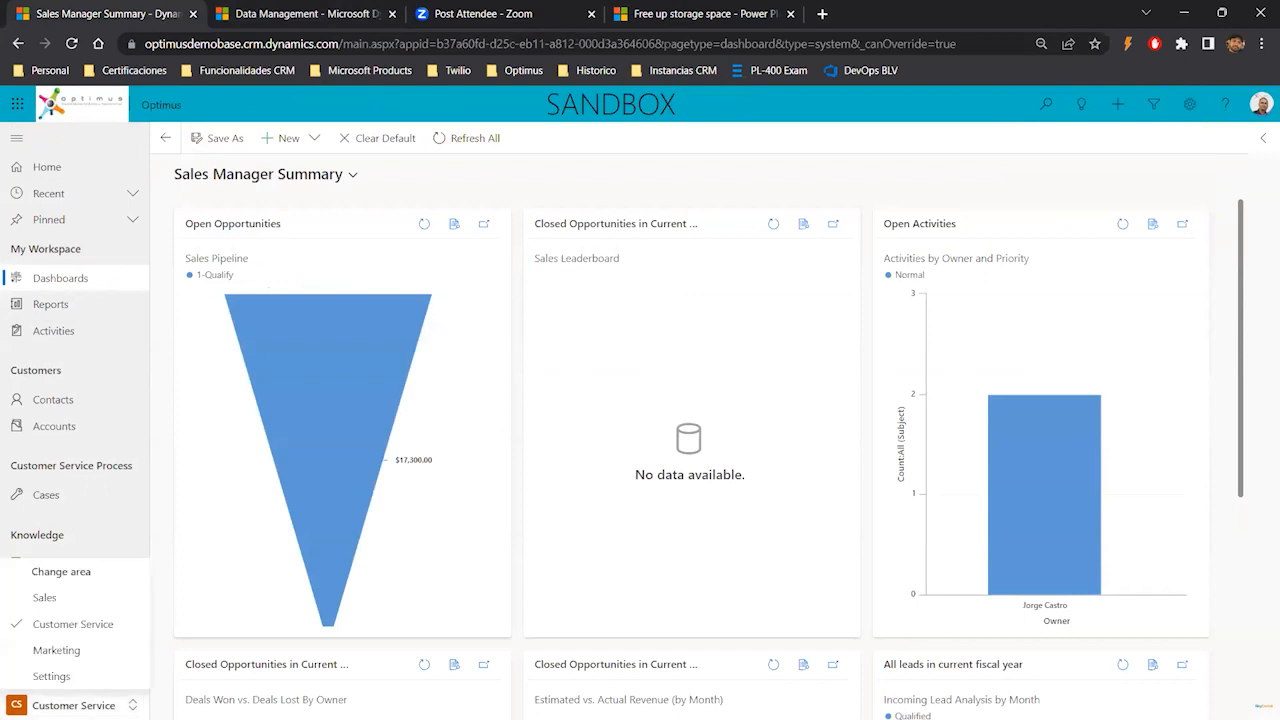
click(68, 677)
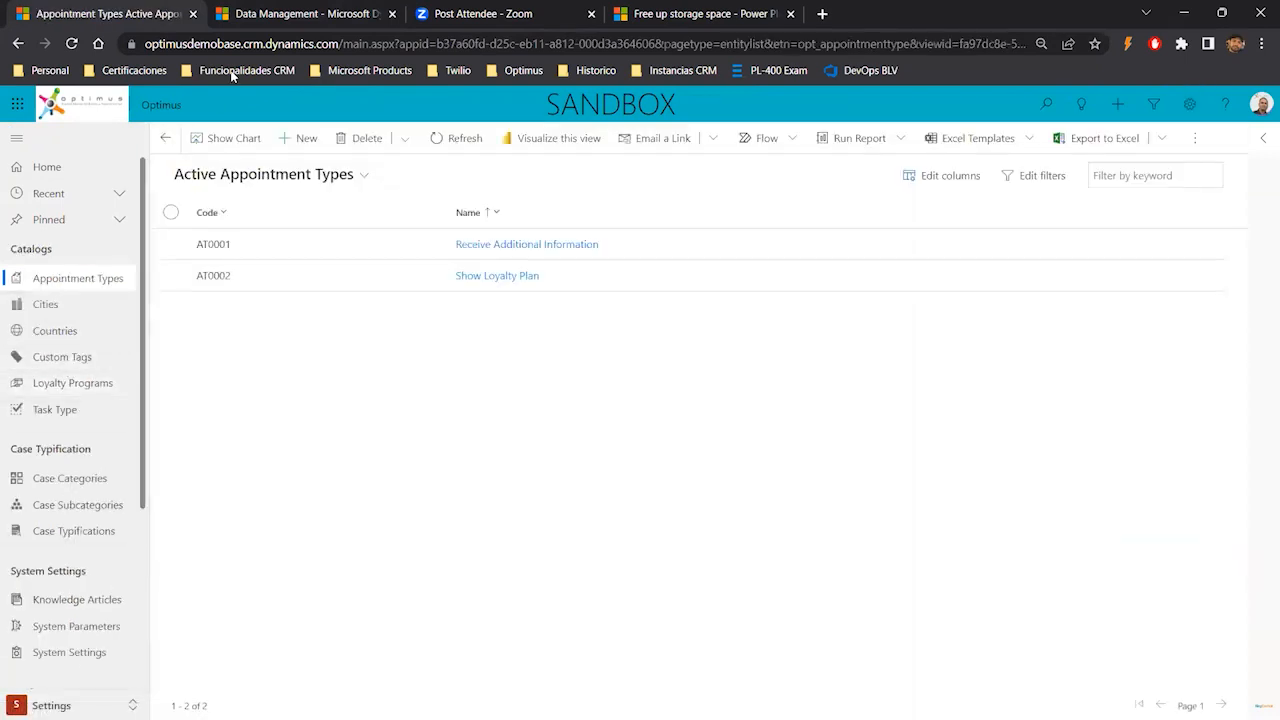
click(280, 15)
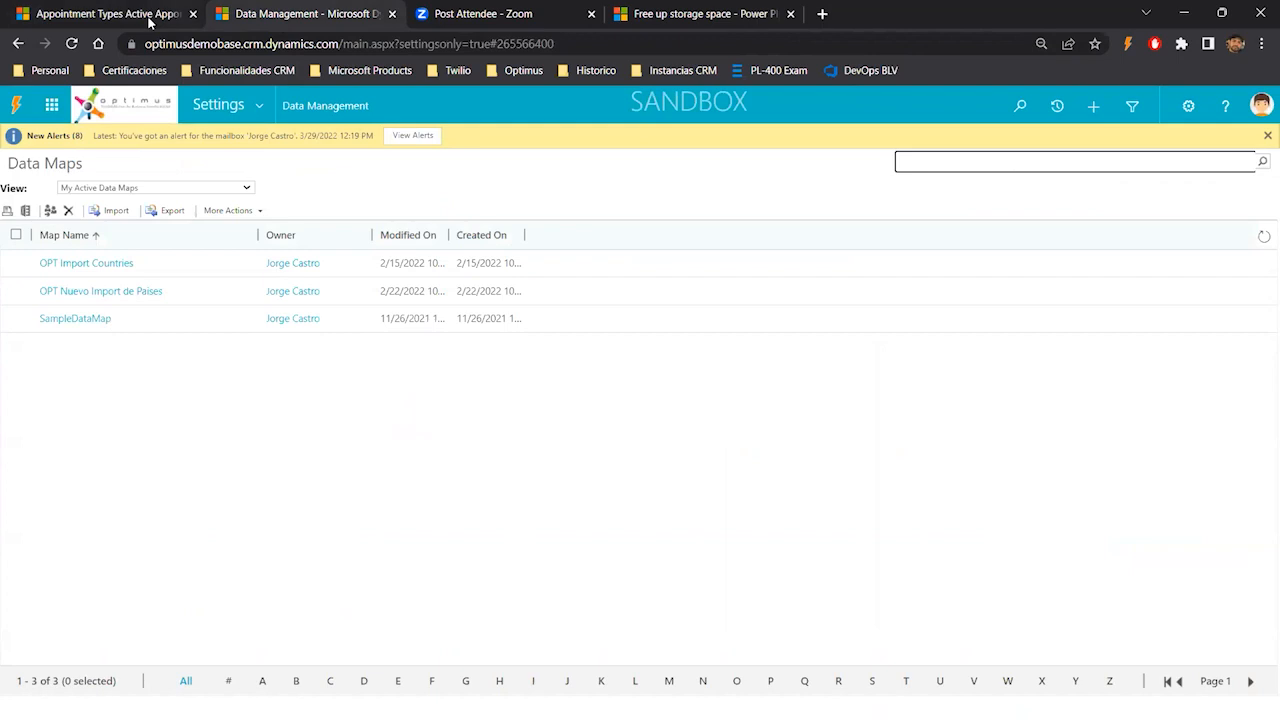
click(105, 18)
click(80, 332)
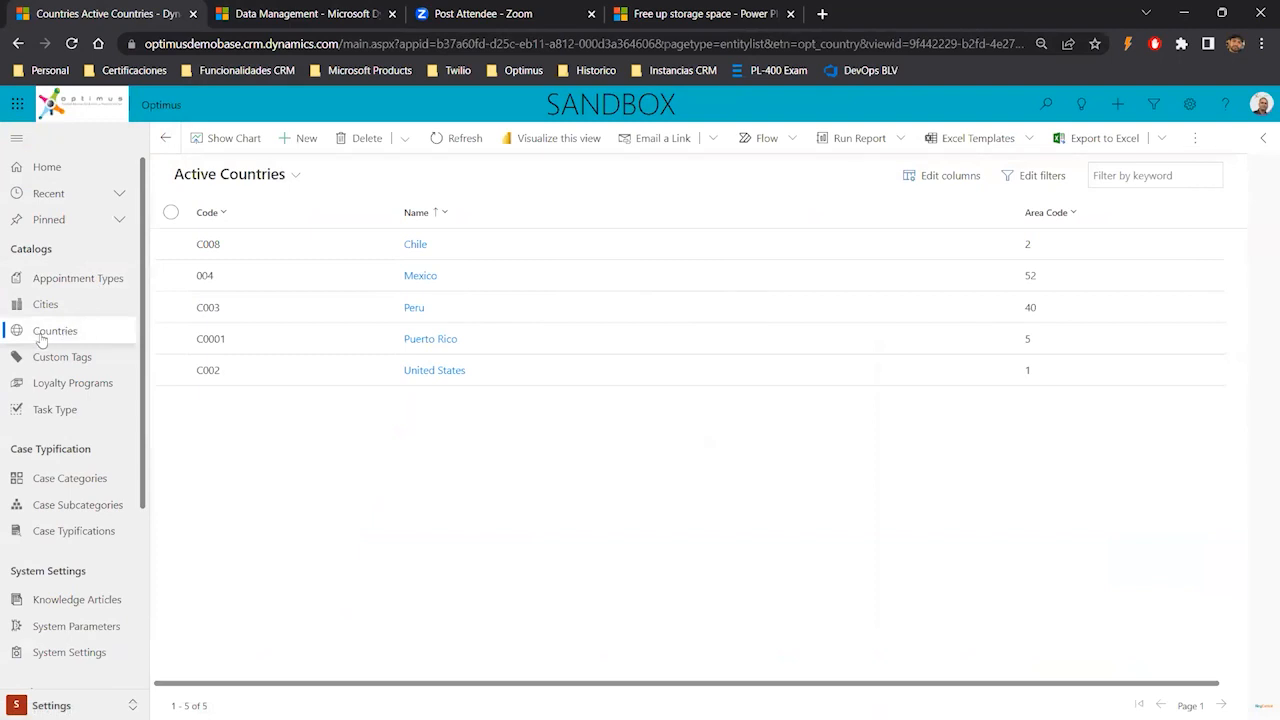
- Open the Chile country record to review its Name, Code and Area Code fields, then go back to the list
double_click(593, 246)
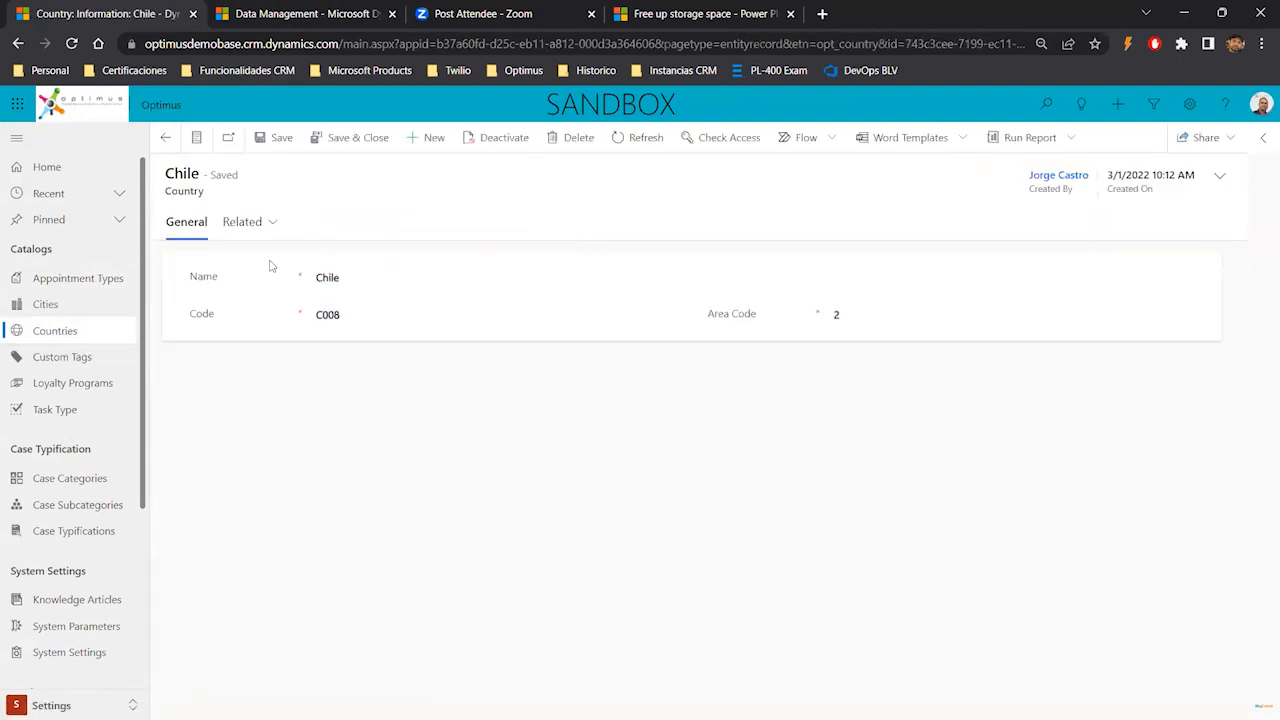
drag(190, 277, 240, 320)
drag(706, 313, 764, 317)
click(165, 139)
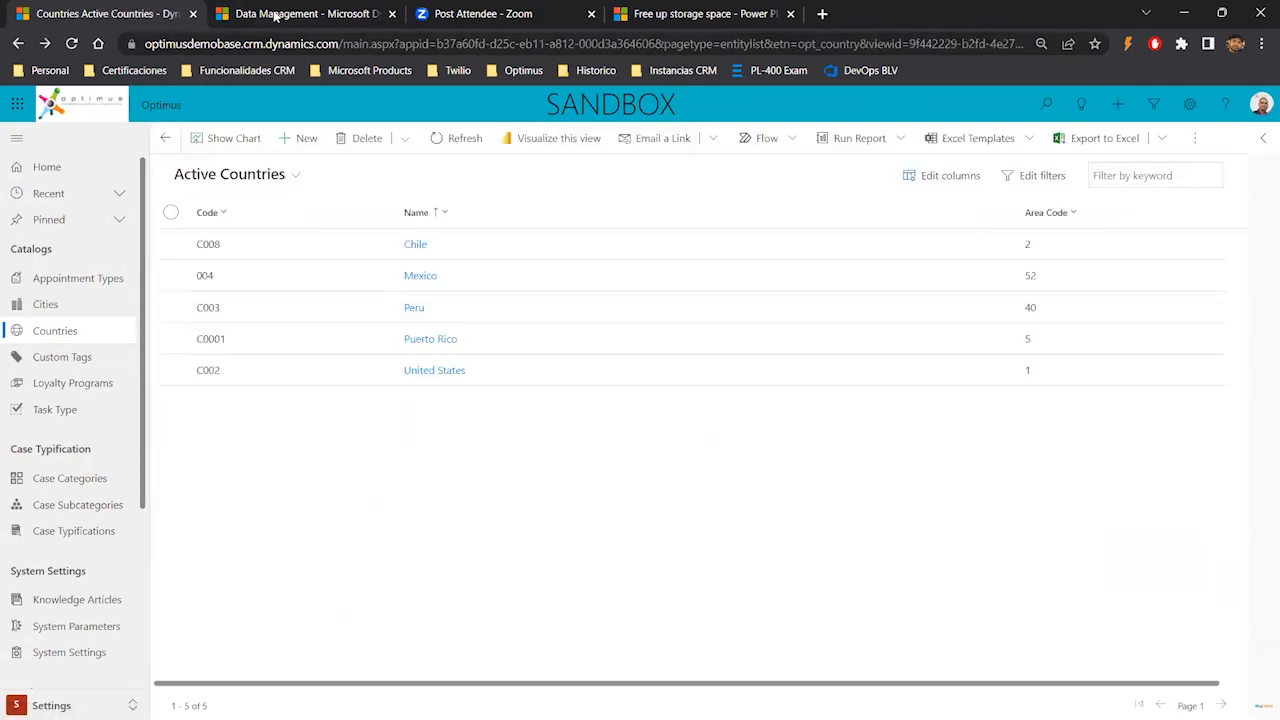
- Open the OPT Import Countries data map, review its Actions menu, and close the window
click(275, 14)
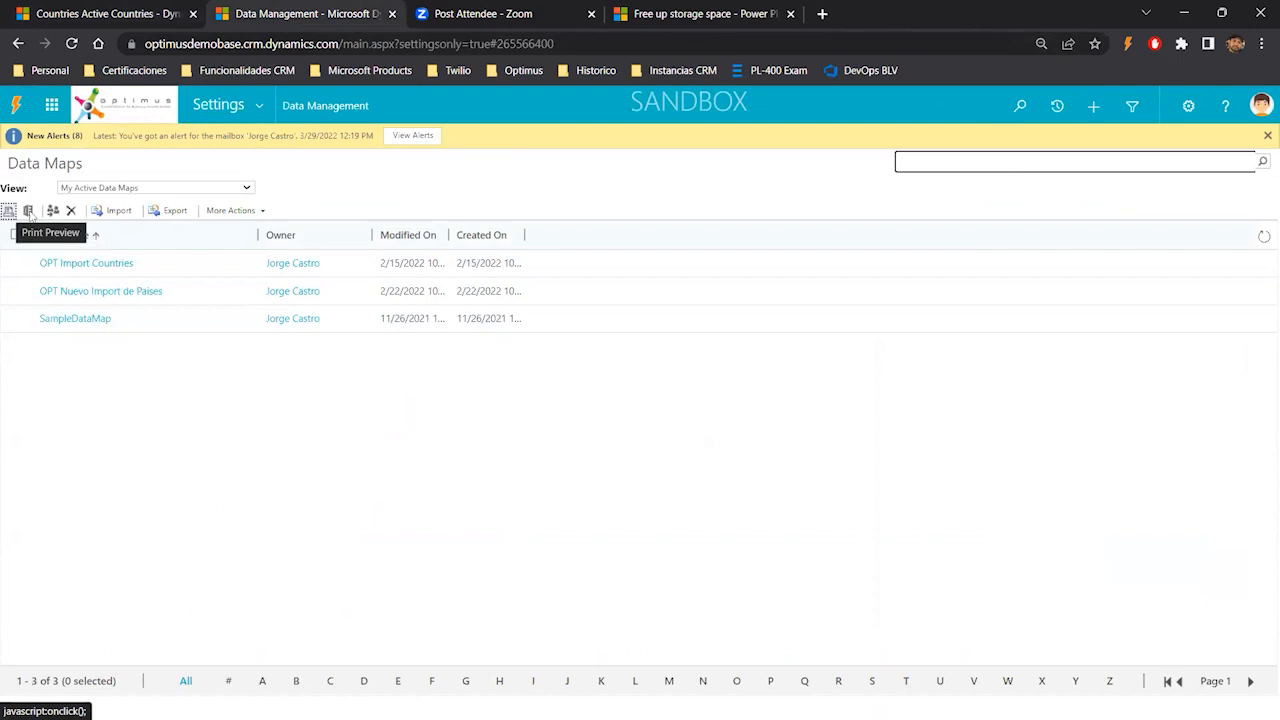
click(87, 263)
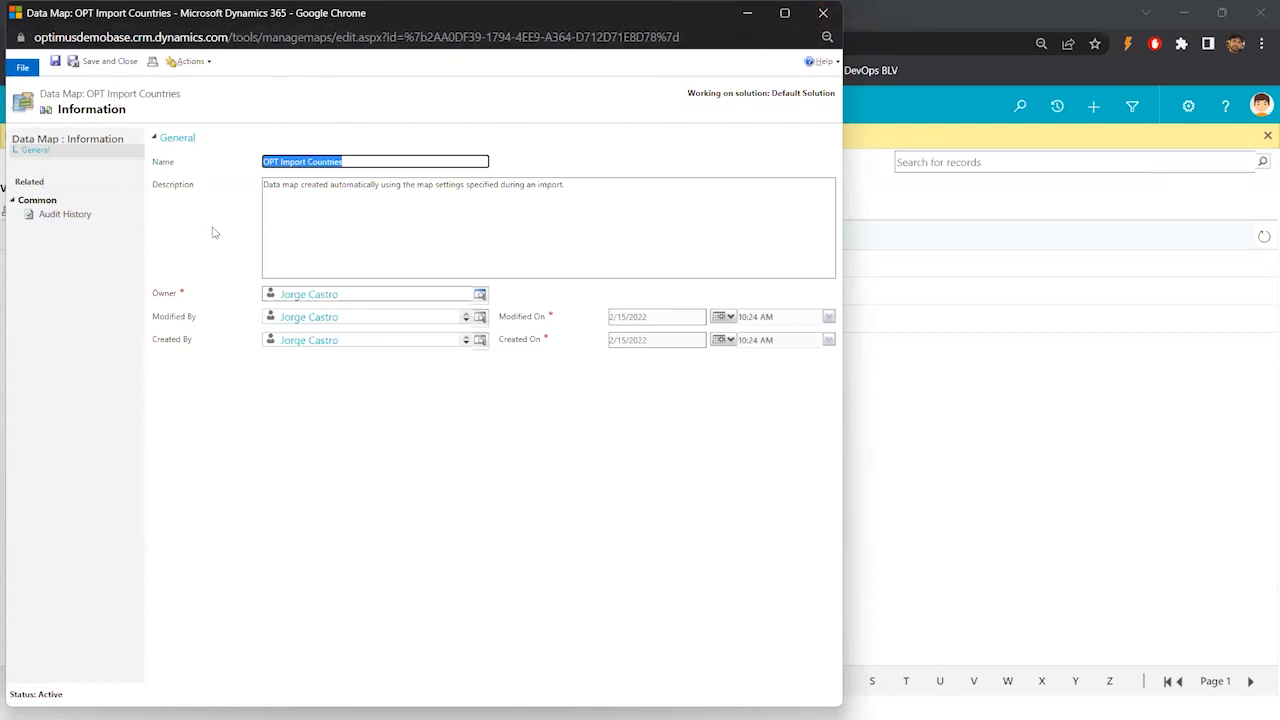
click(192, 62)
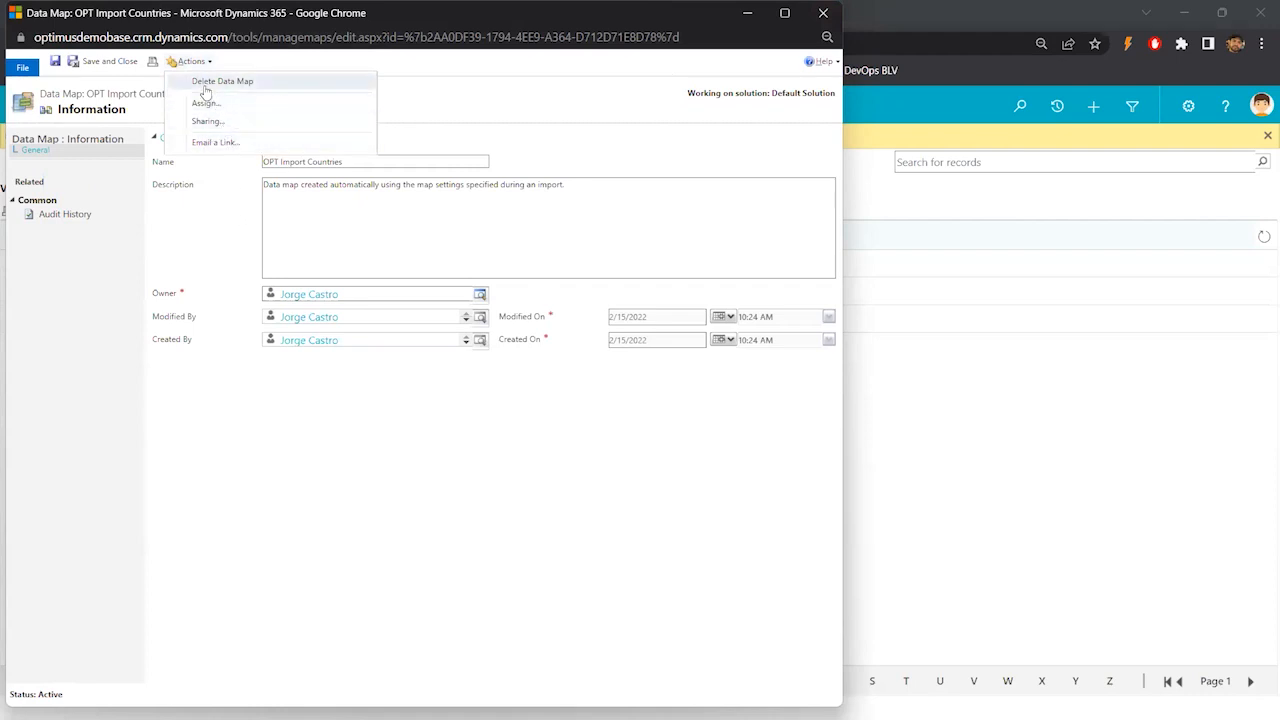
click(315, 423)
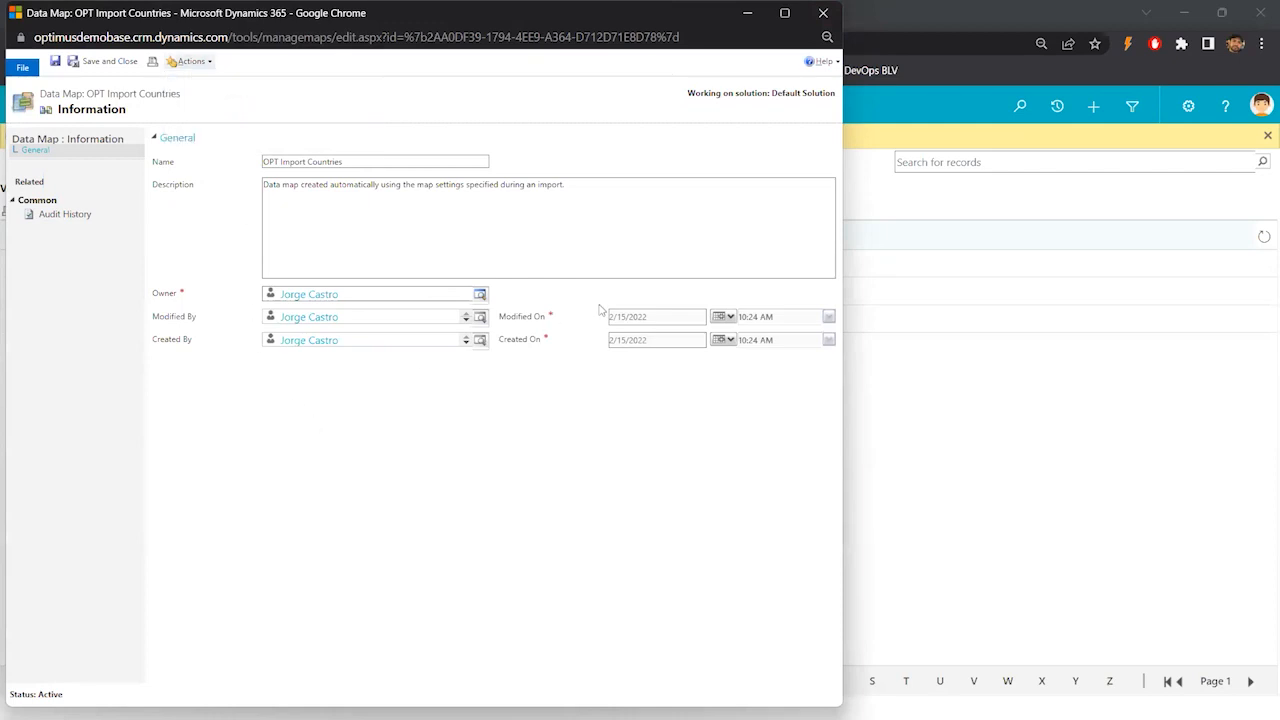
click(823, 13)
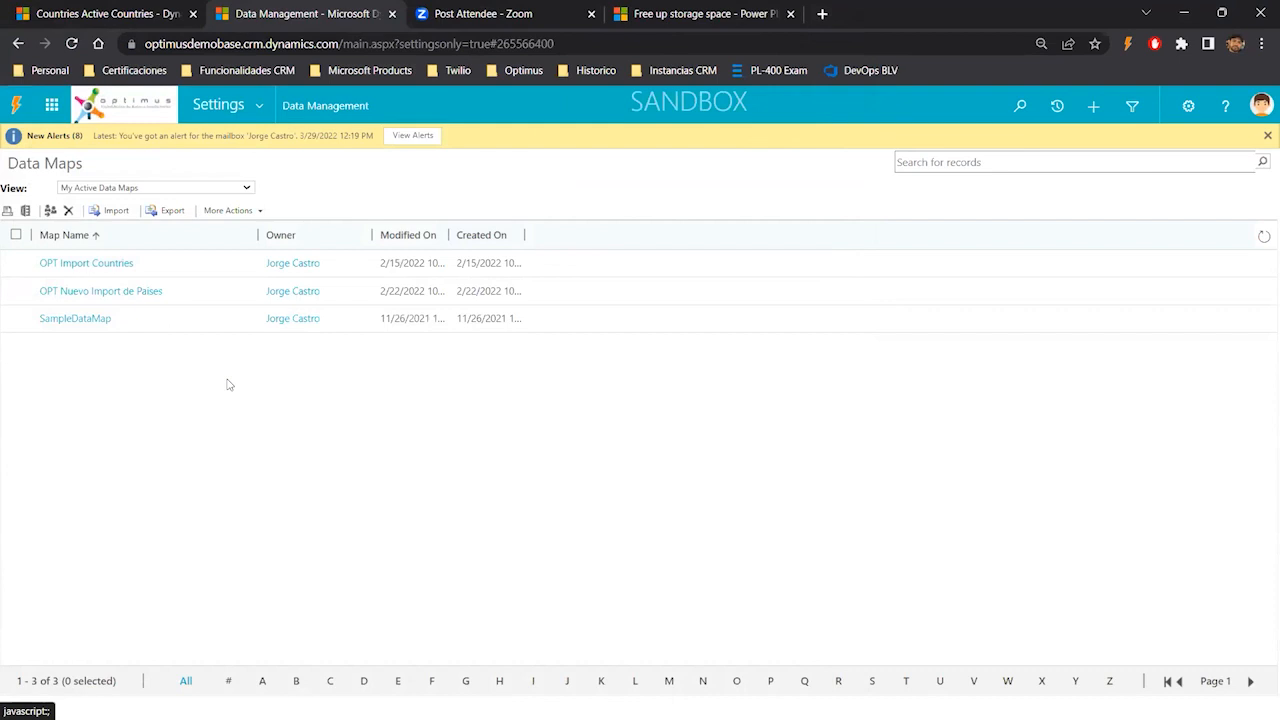
- Check the More Actions options, then select the OPT Import Countries and OPT Nuevo Import de Paises data maps
click(224, 211)
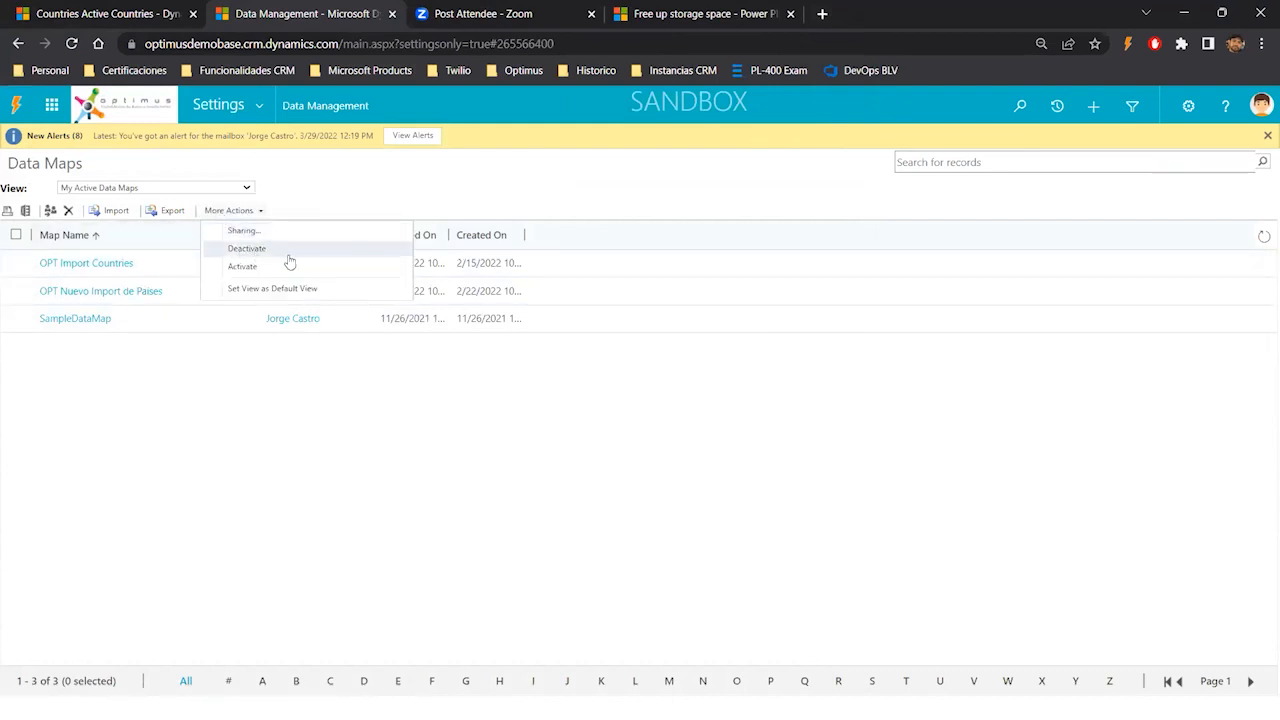
click(89, 365)
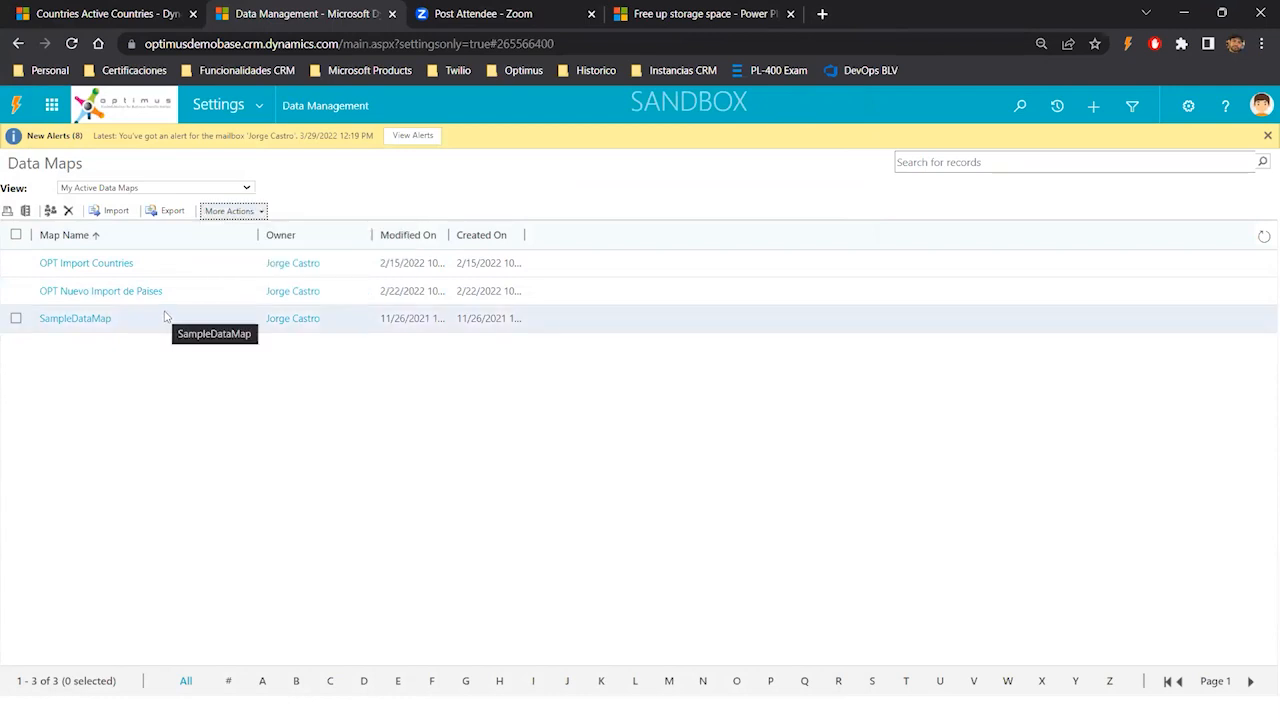
click(16, 263)
click(16, 290)
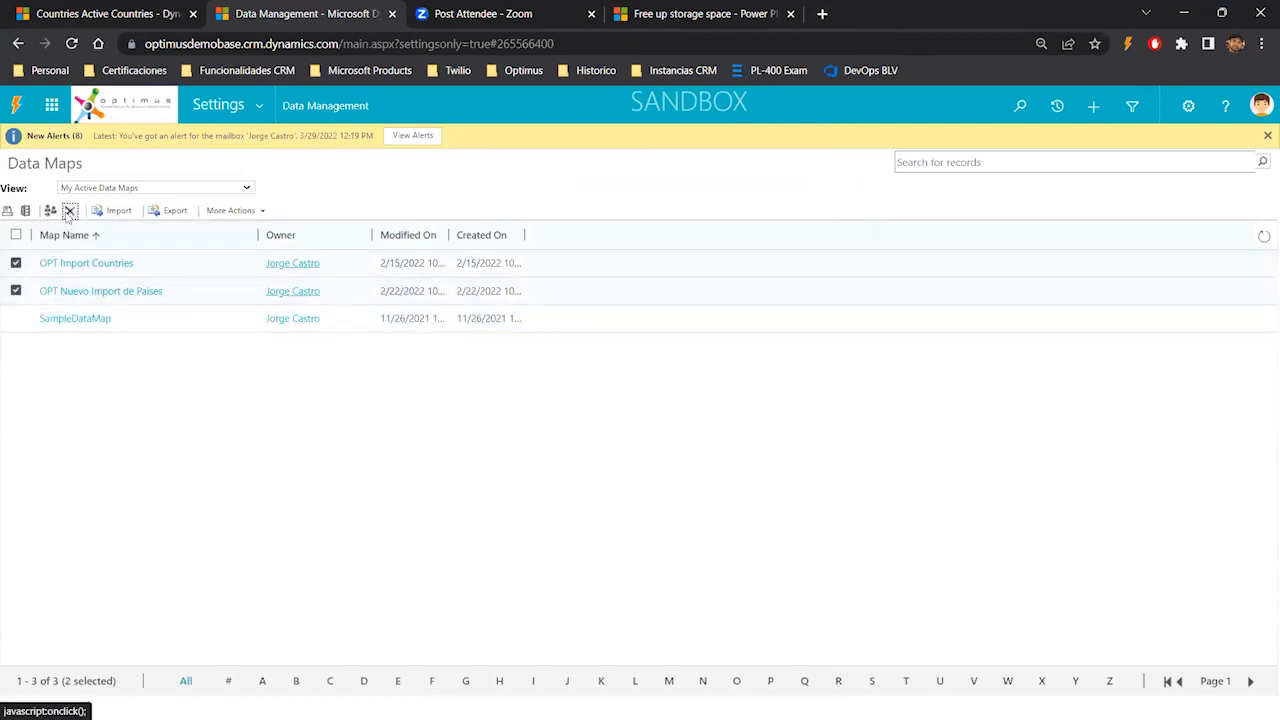
- Delete the two selected data maps, OPT Import Countries and OPT Nuevo Import de Paises
click(68, 210)
click(731, 465)
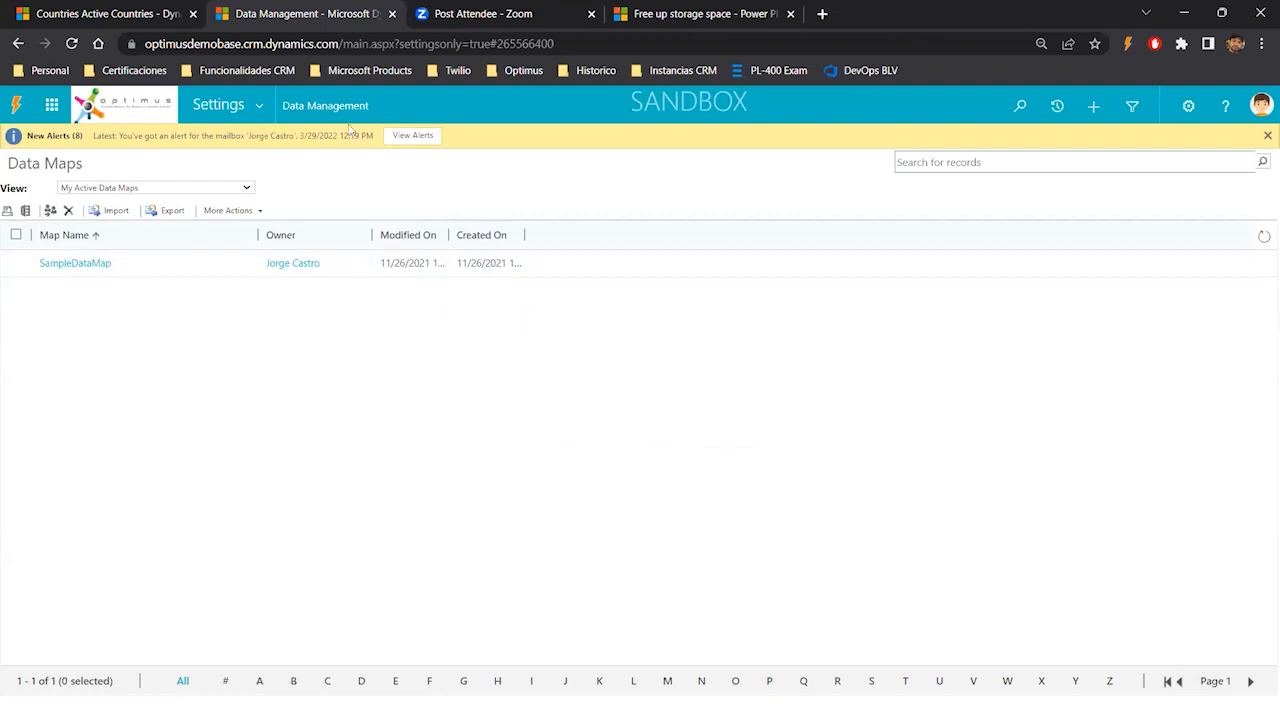
- In a new Notepad document beside the Countries list, write the CSV header line Code,Name,AreaCode
click(120, 12)
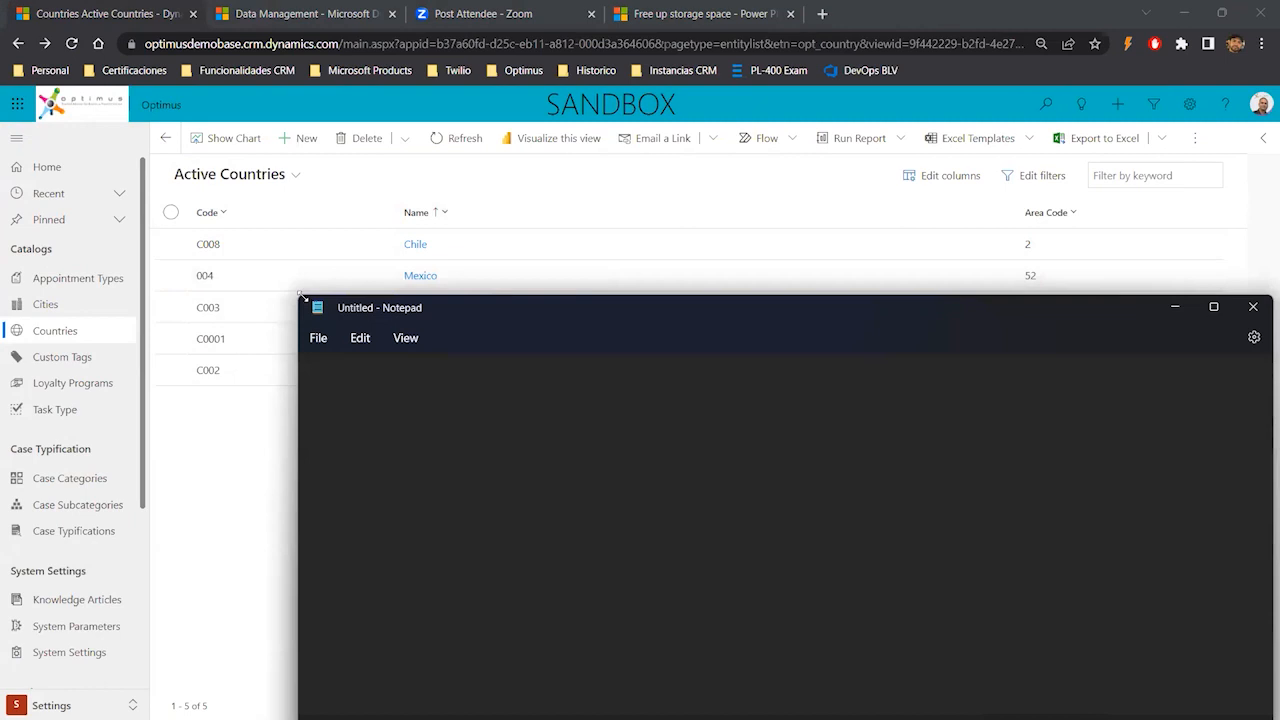
drag(302, 297, 785, 521)
drag(884, 533, 549, 462)
text(cODE)
key(BackSpace)
key(BackSpace)
key(BackSpace)
text(Code,Name,AreaCOde)
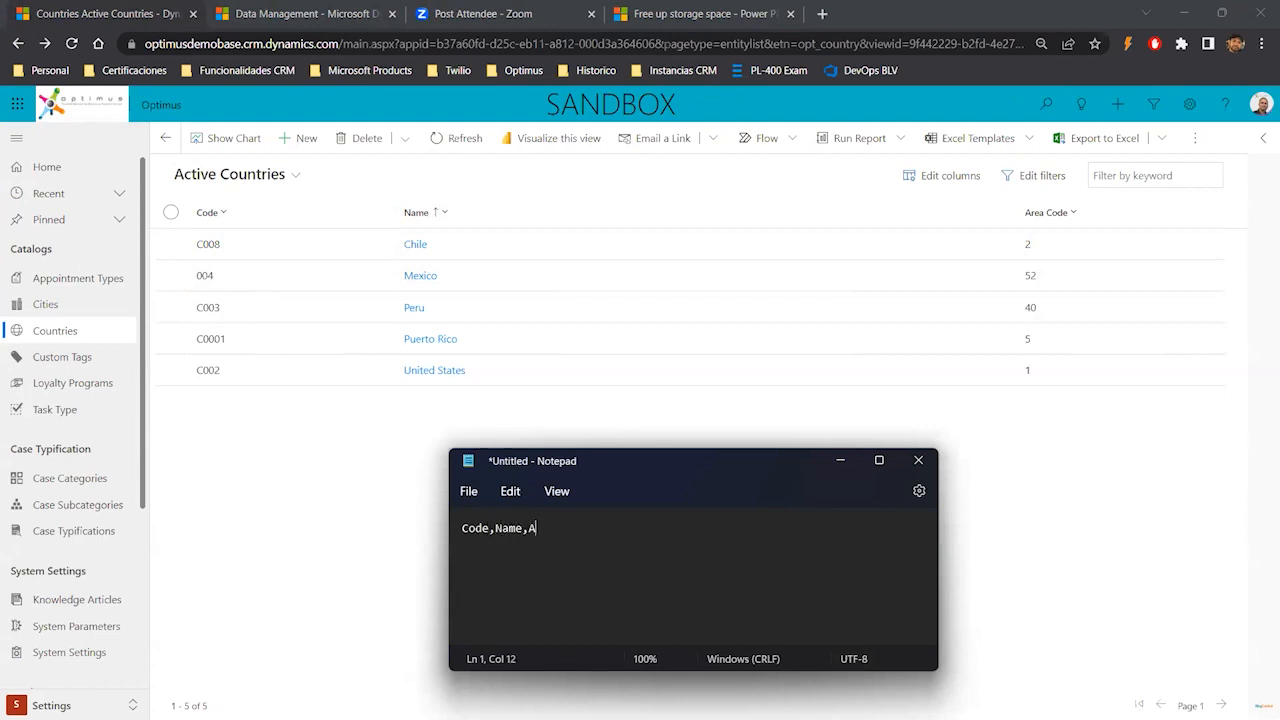
key(BackSpace)
key(BackSpace)
key(BackSpace)
text(ode)
- Add a second line with the country row C10,Jamaica,34
key(Return)
text(C10)
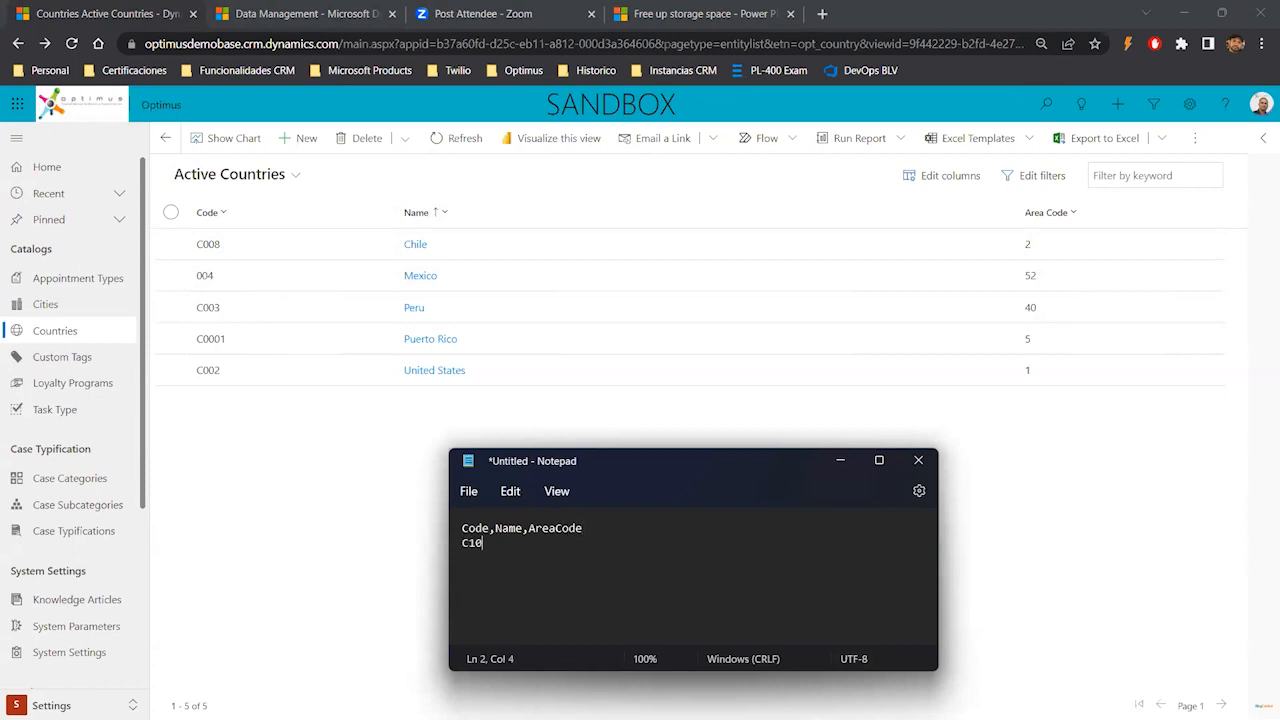
text(,Jamaica,34)
- Save the text as NewCountries.csv on the Desktop with the All files type, then close Notepad
click(468, 491)
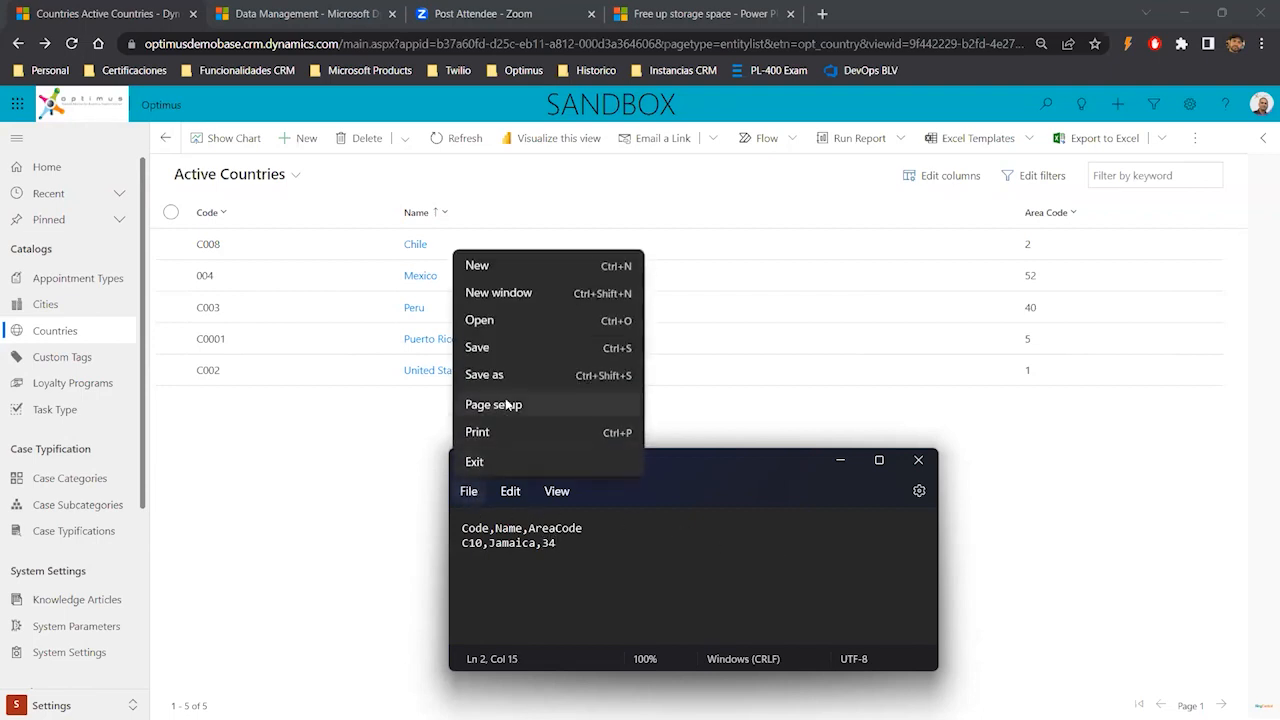
click(496, 373)
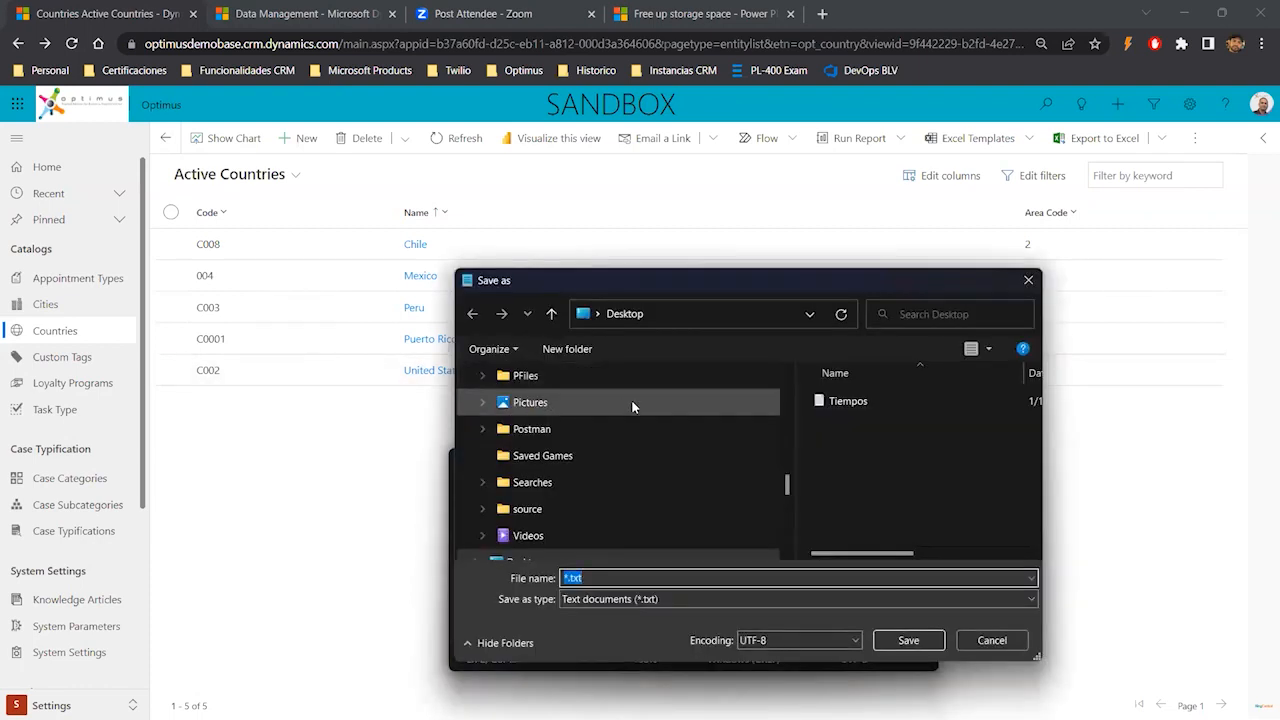
text(NewCO)
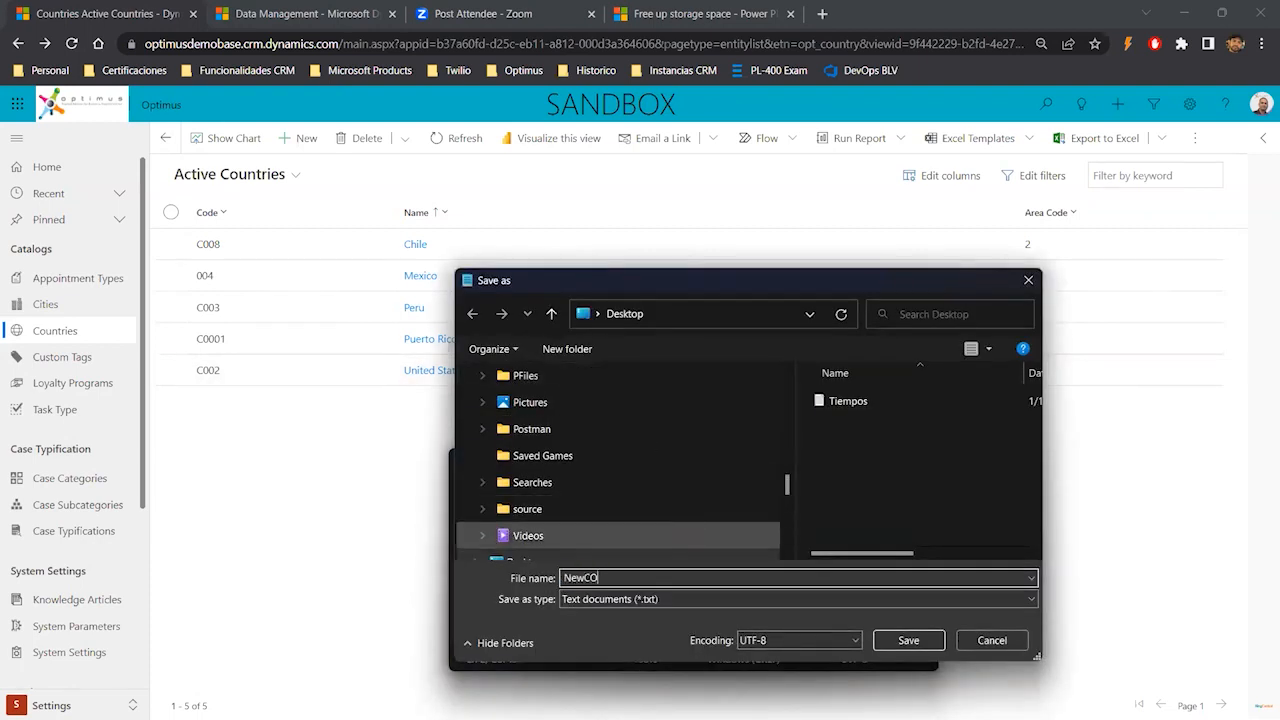
text(untries)
key(BackSpace)
text(o)
click(694, 601)
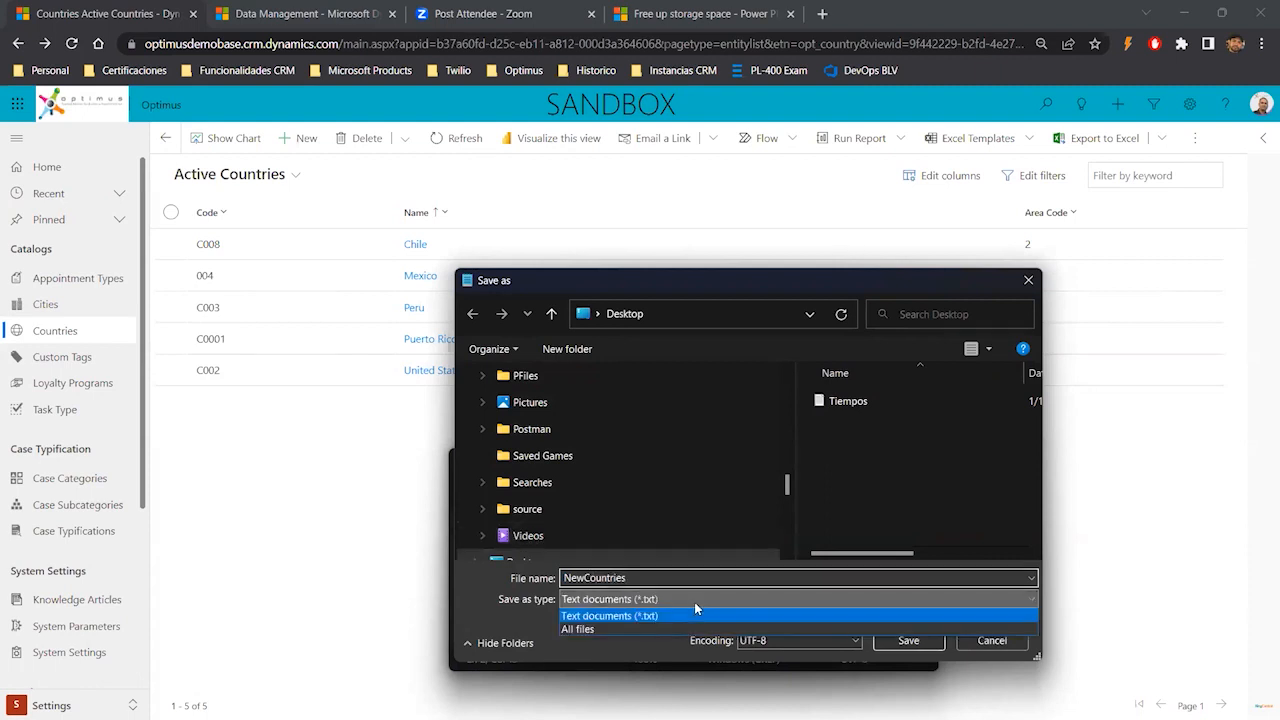
click(629, 629)
double_click(641, 577)
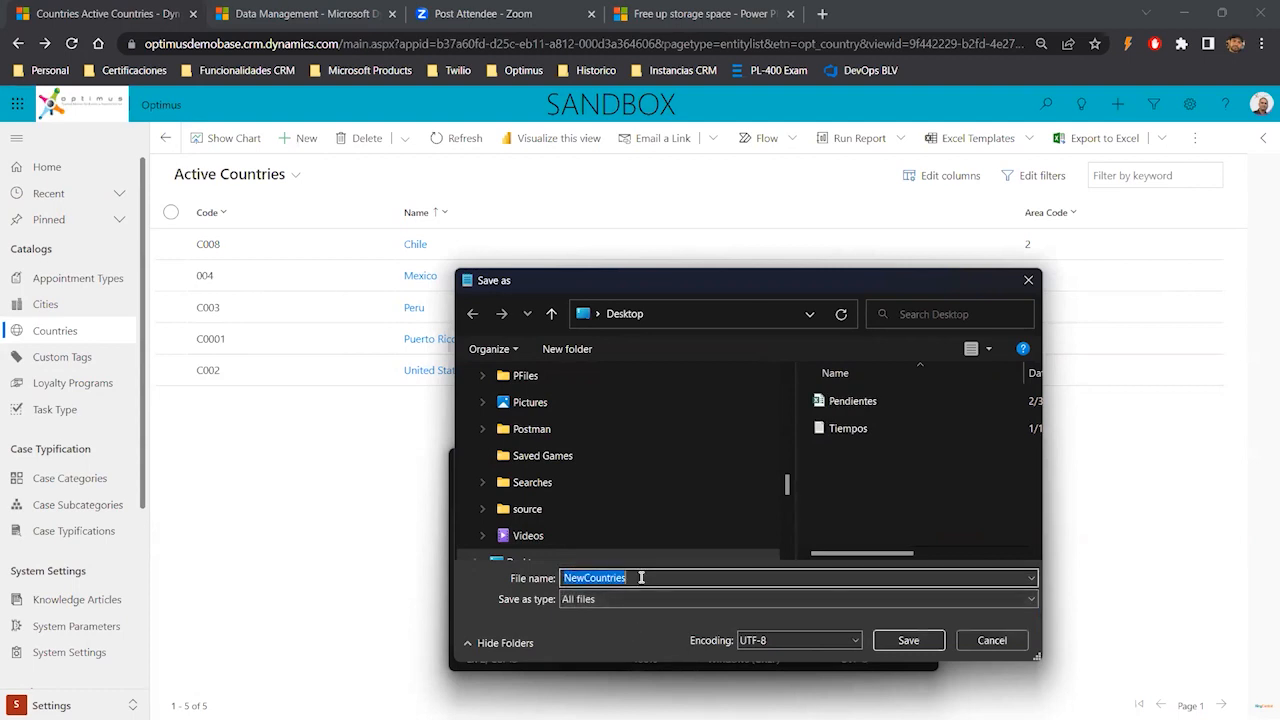
click(641, 577)
text(.csv)
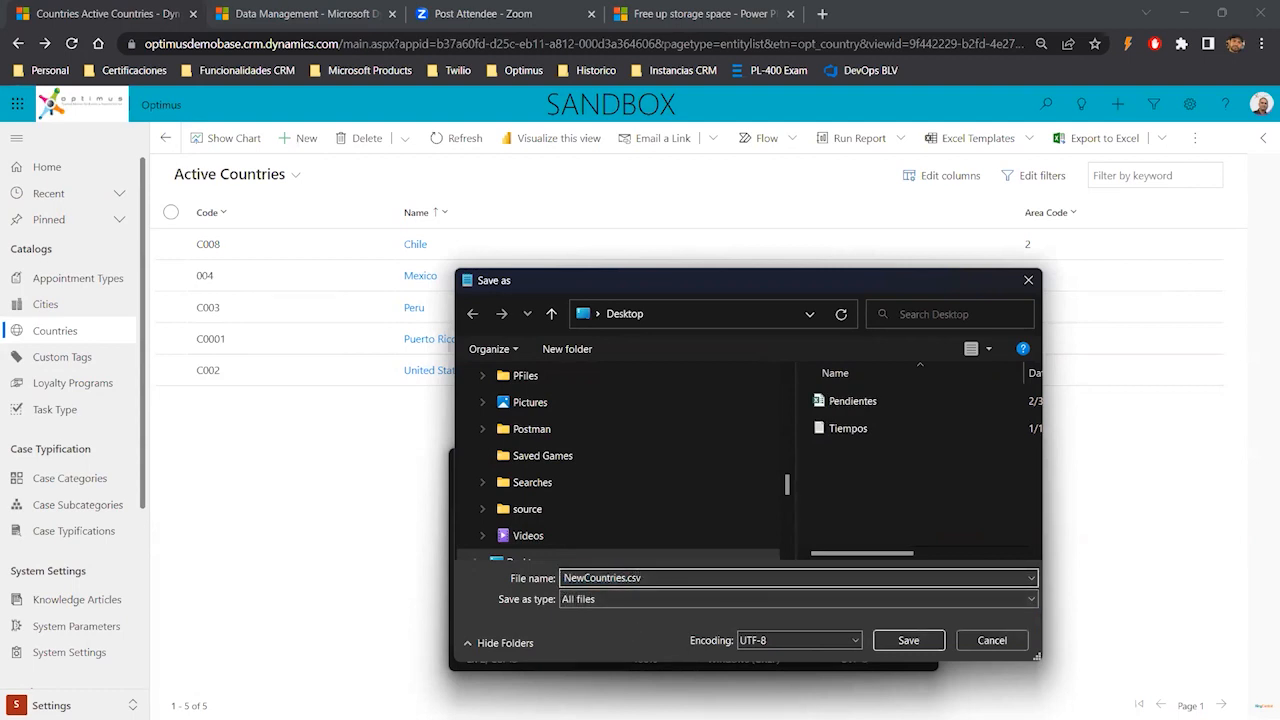
key(Return)
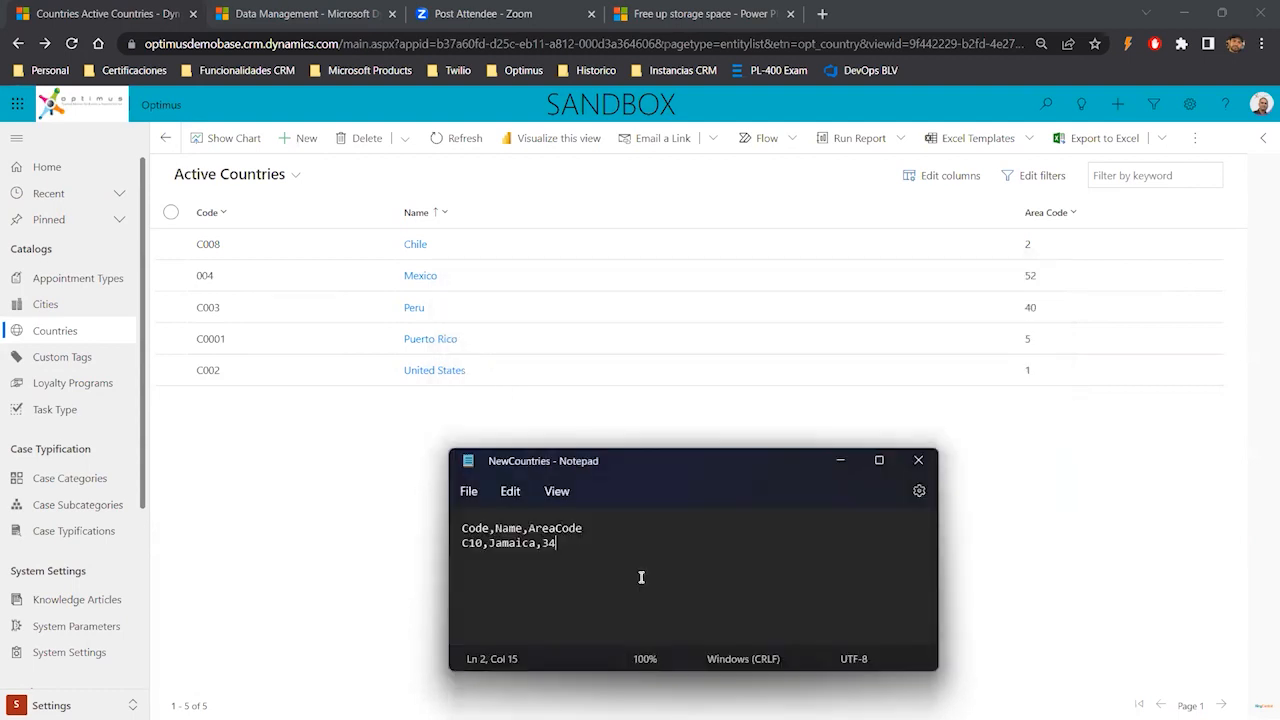
click(917, 460)
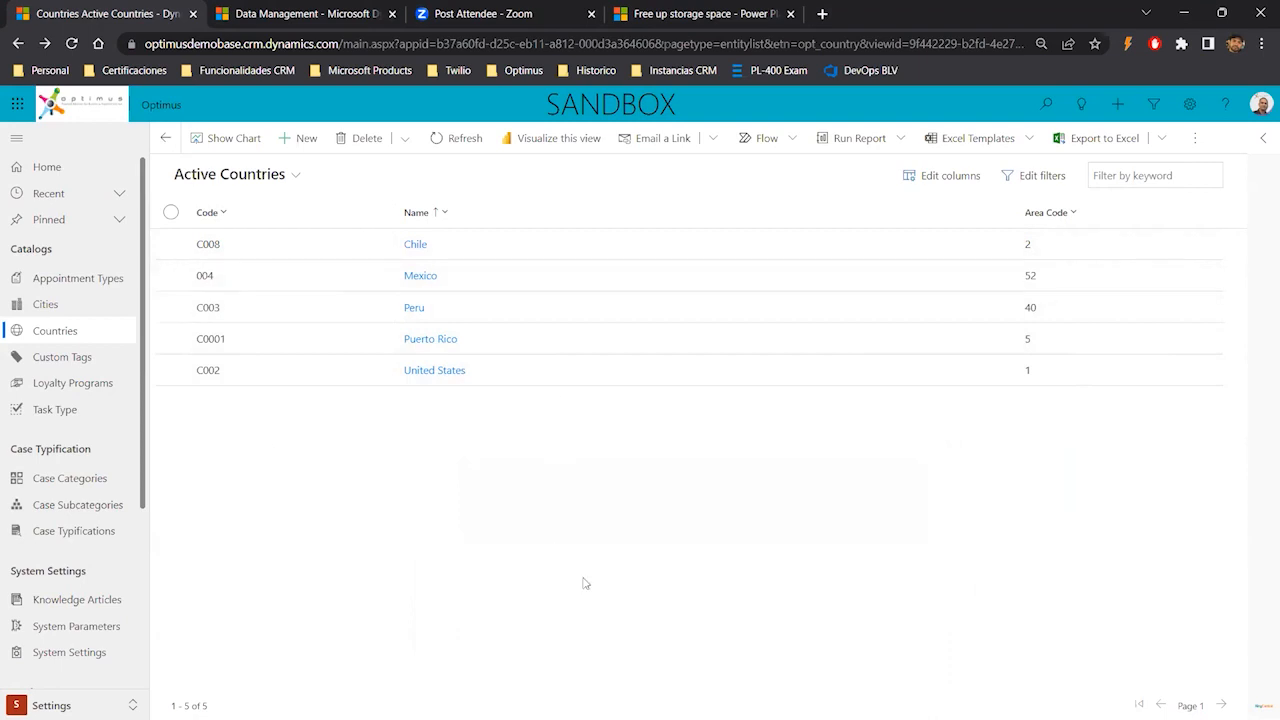
- Return to Data Management, open Imports and start a new data import
click(325, 13)
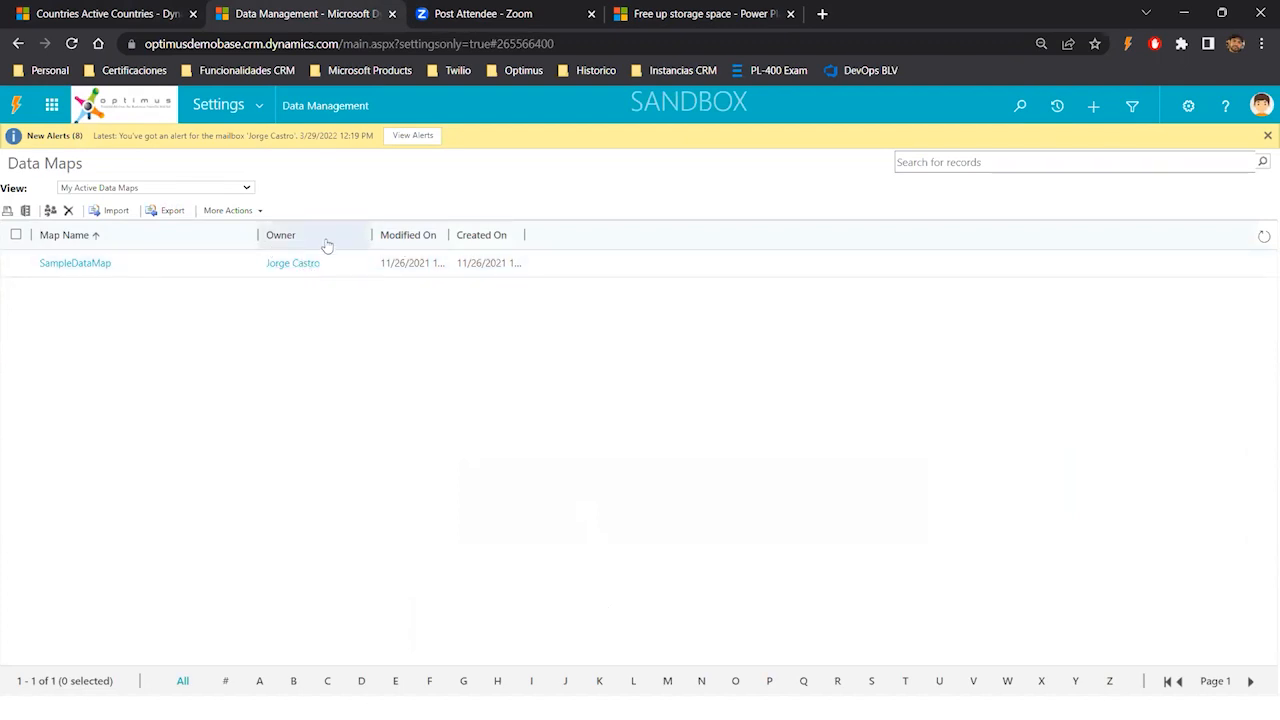
click(260, 106)
click(391, 314)
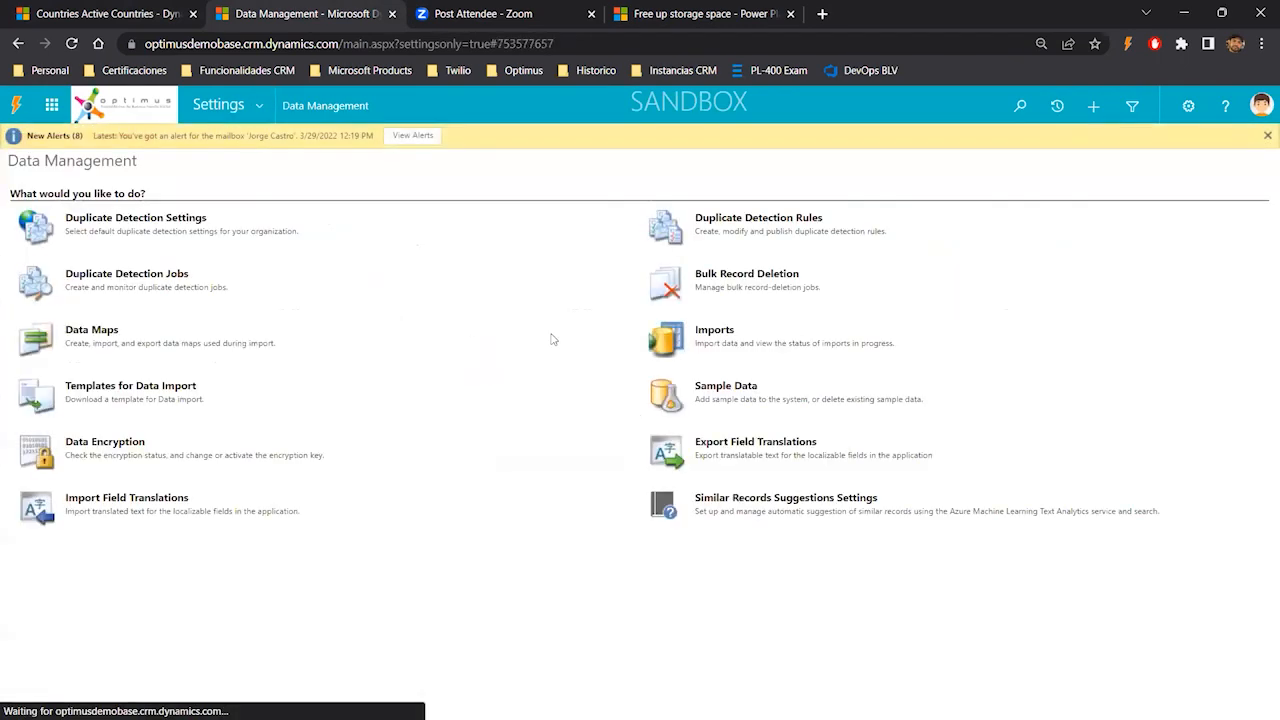
click(716, 332)
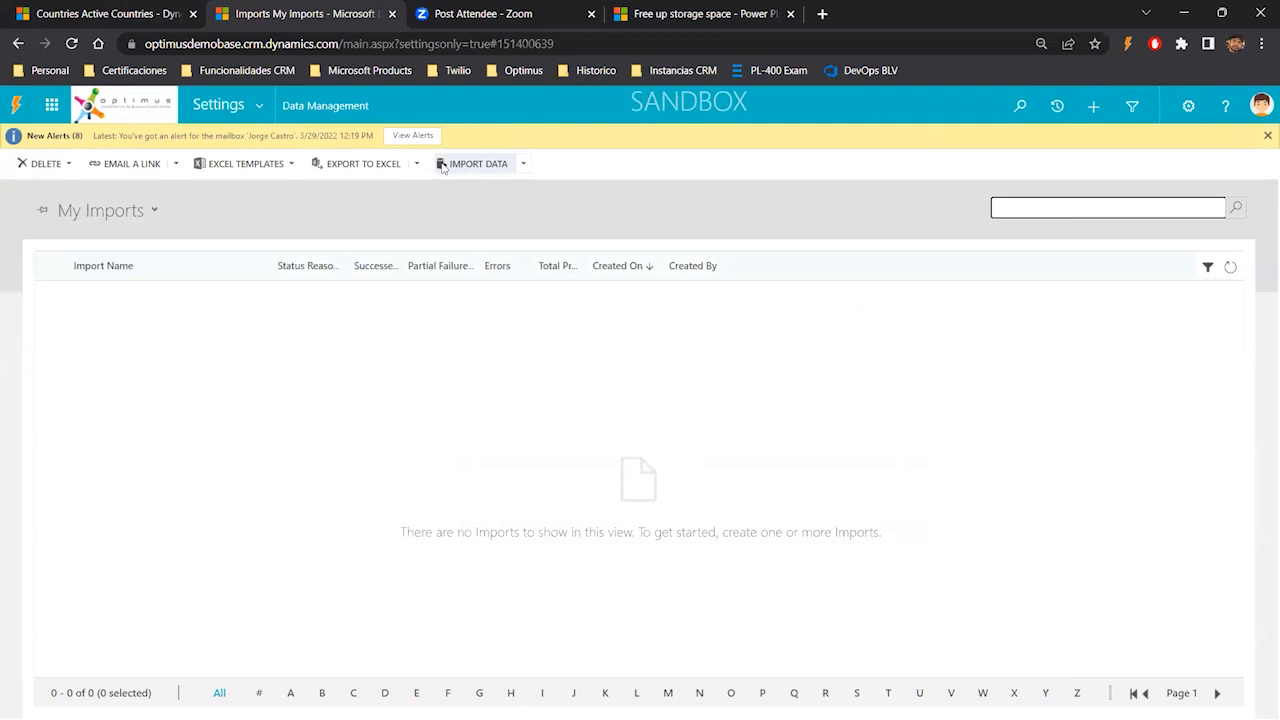
click(478, 166)
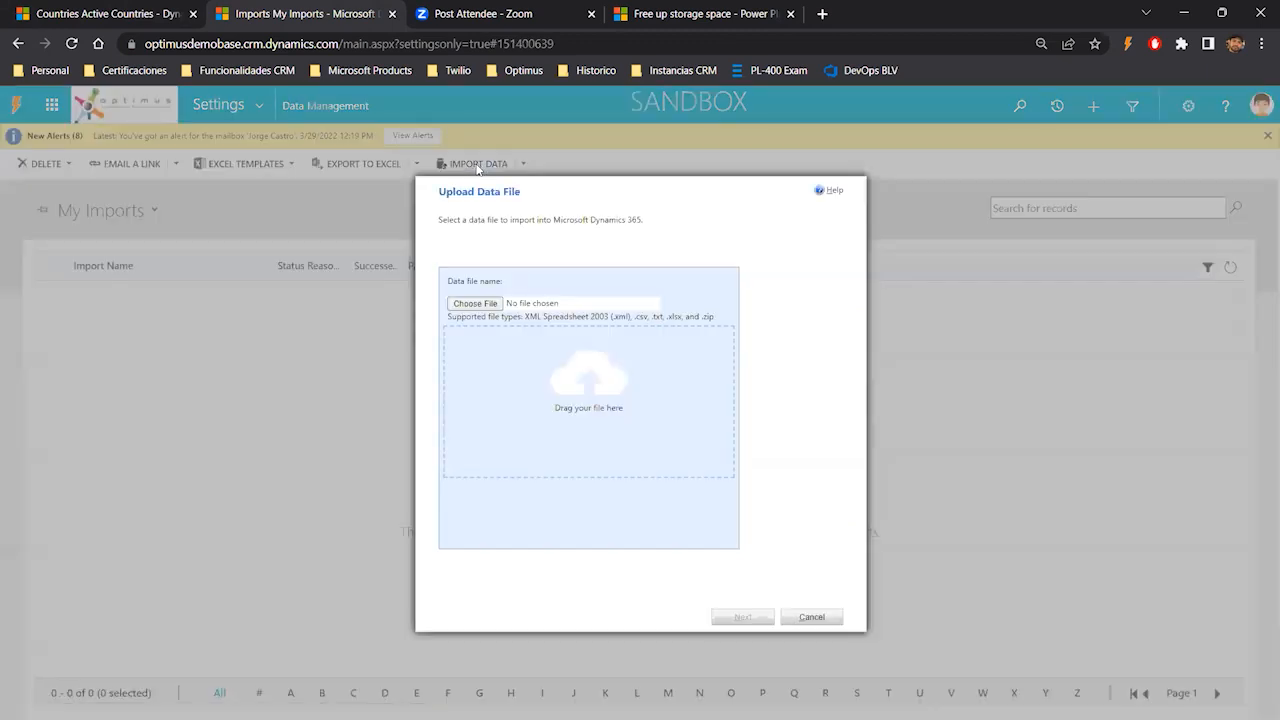
- Choose the NewCountries file from the Desktop as the data file and upload it
click(485, 305)
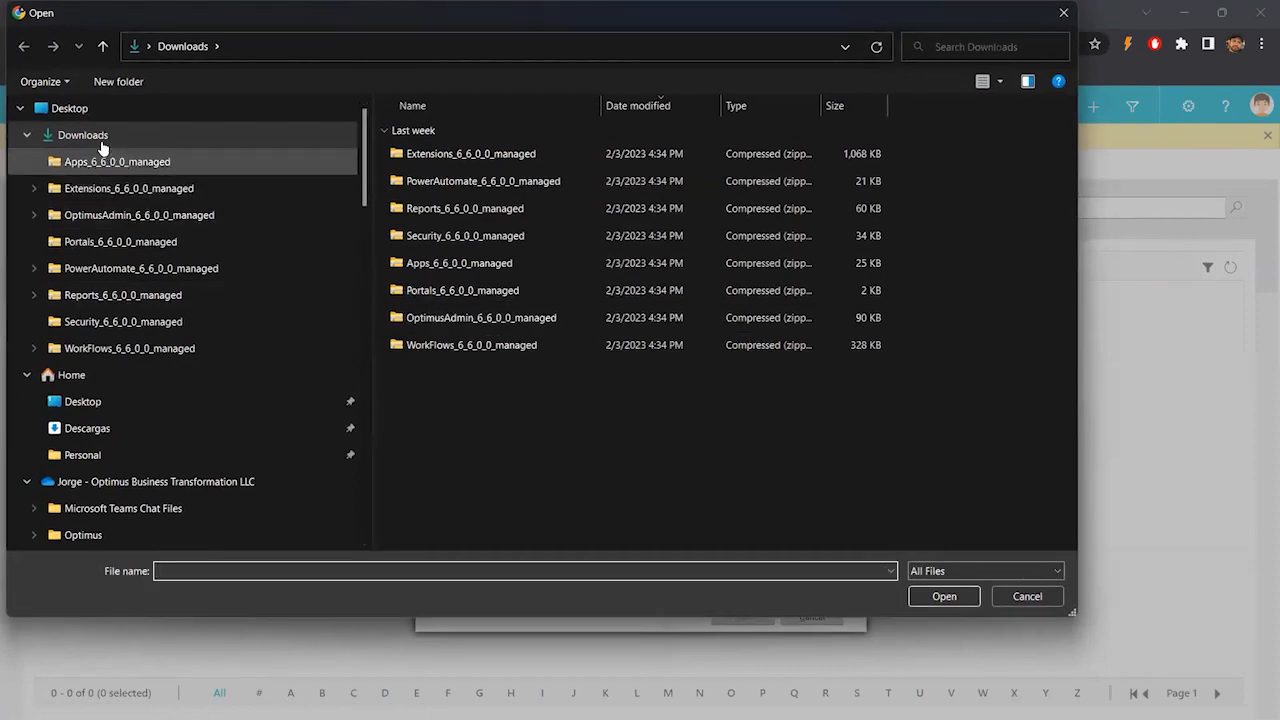
click(45, 107)
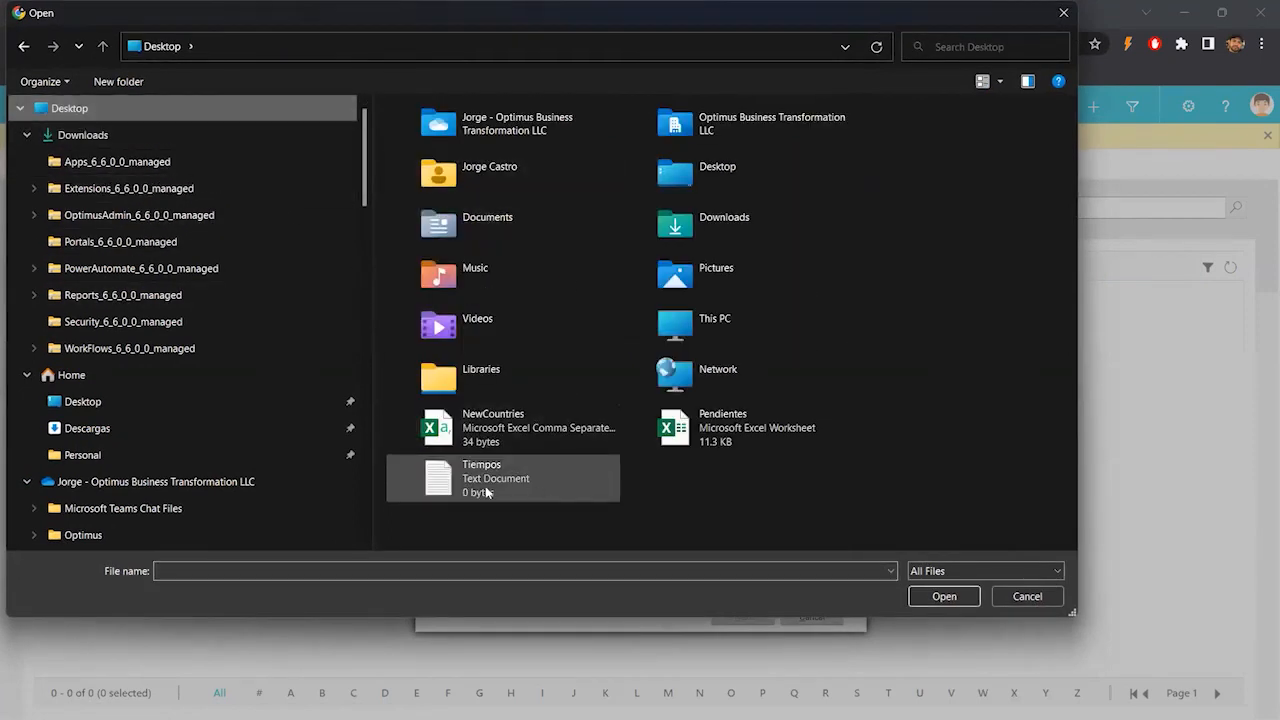
click(486, 441)
click(944, 596)
click(765, 619)
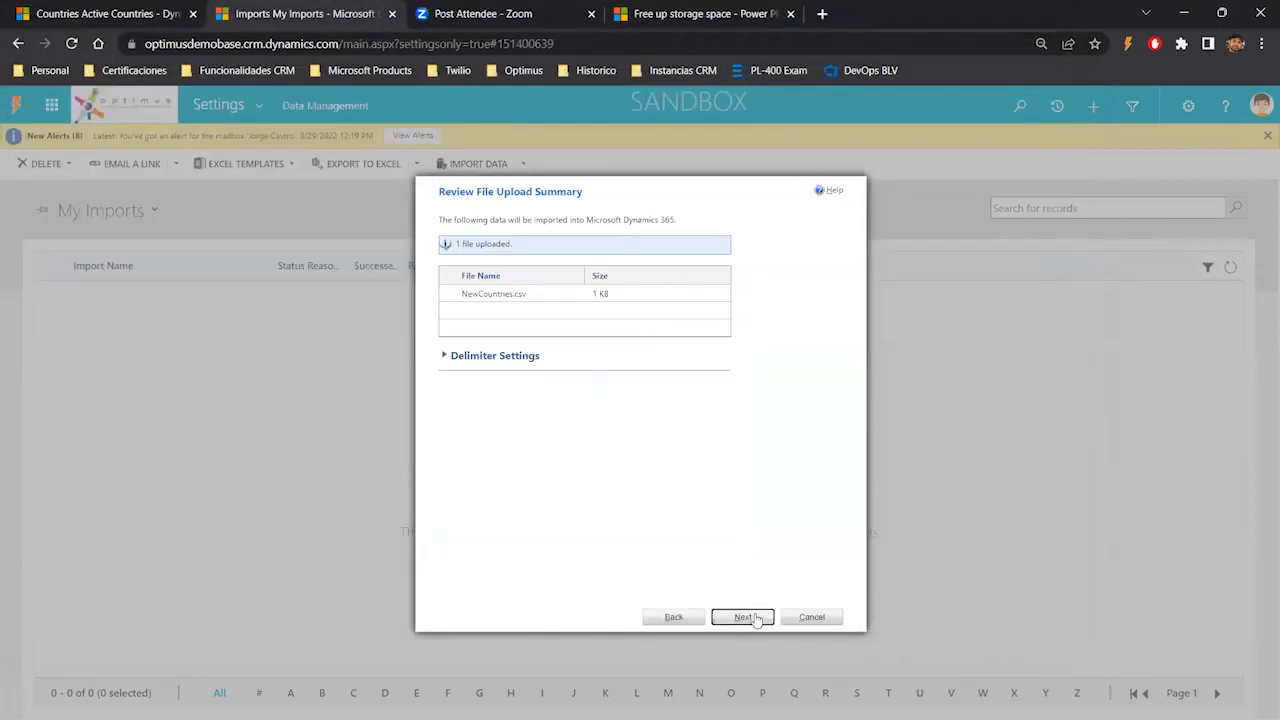
- Review the comma delimiter settings and continue with the default automatic data map
click(517, 364)
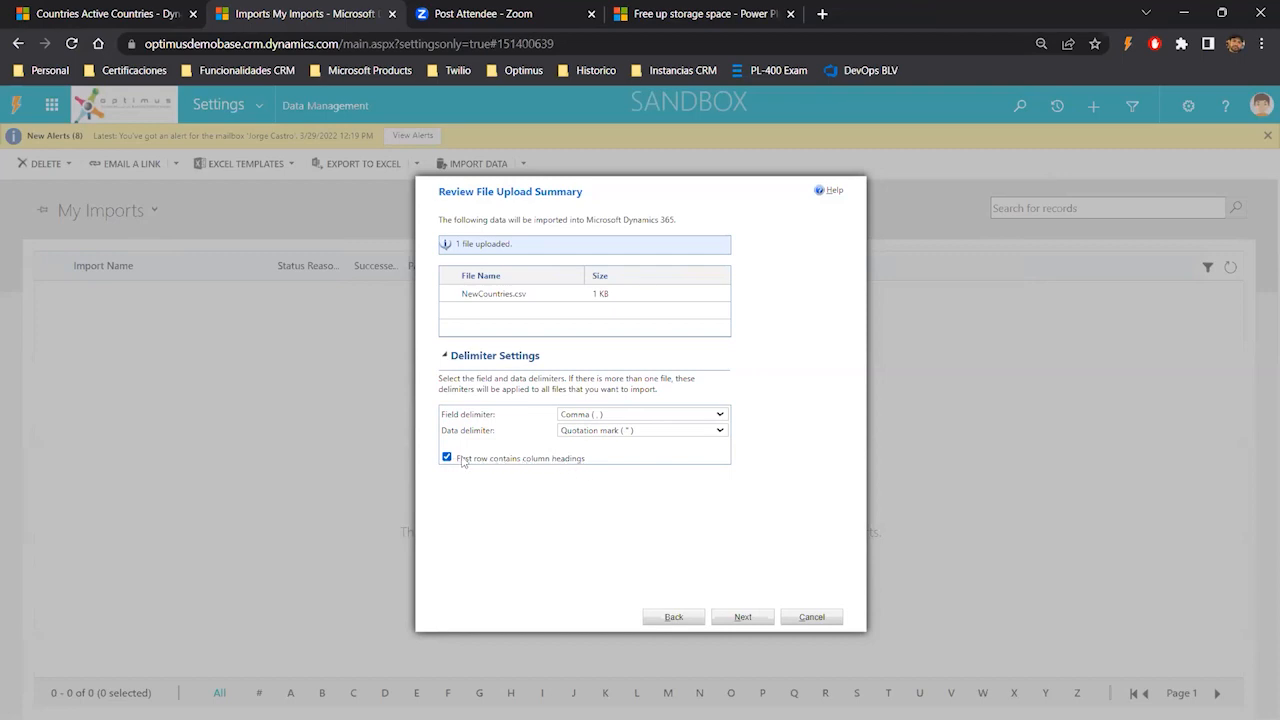
click(733, 619)
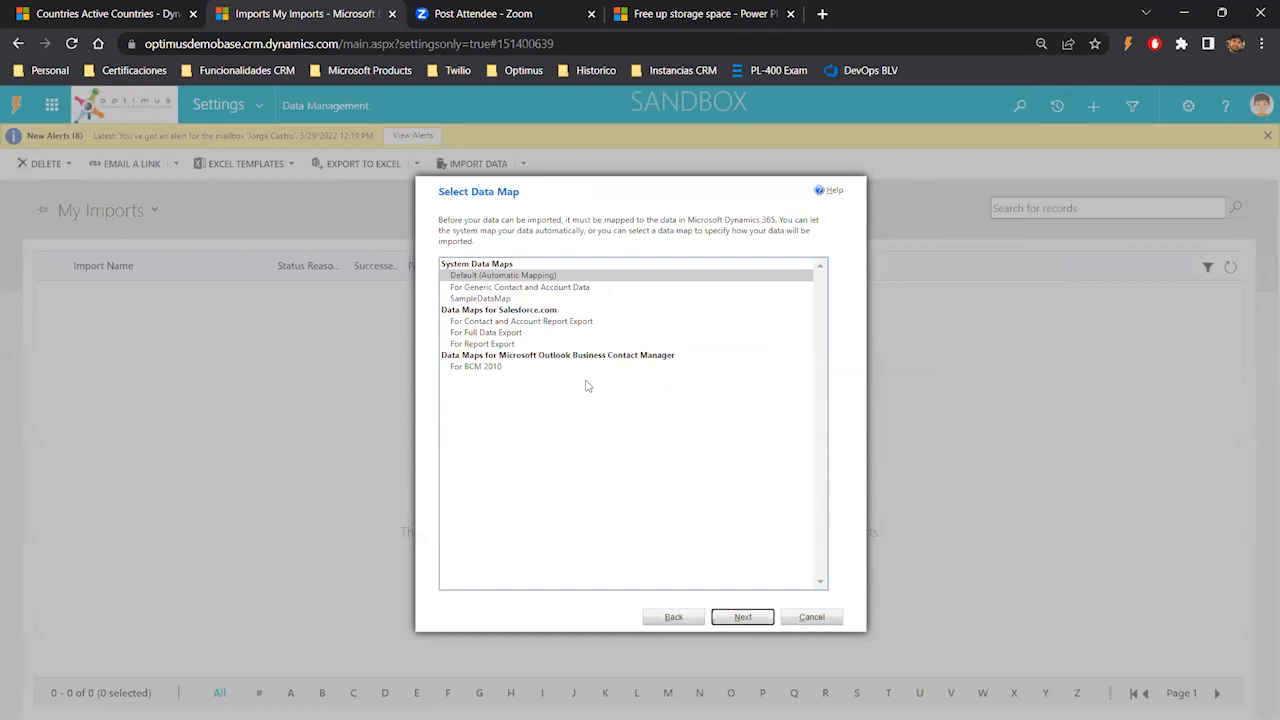
click(758, 619)
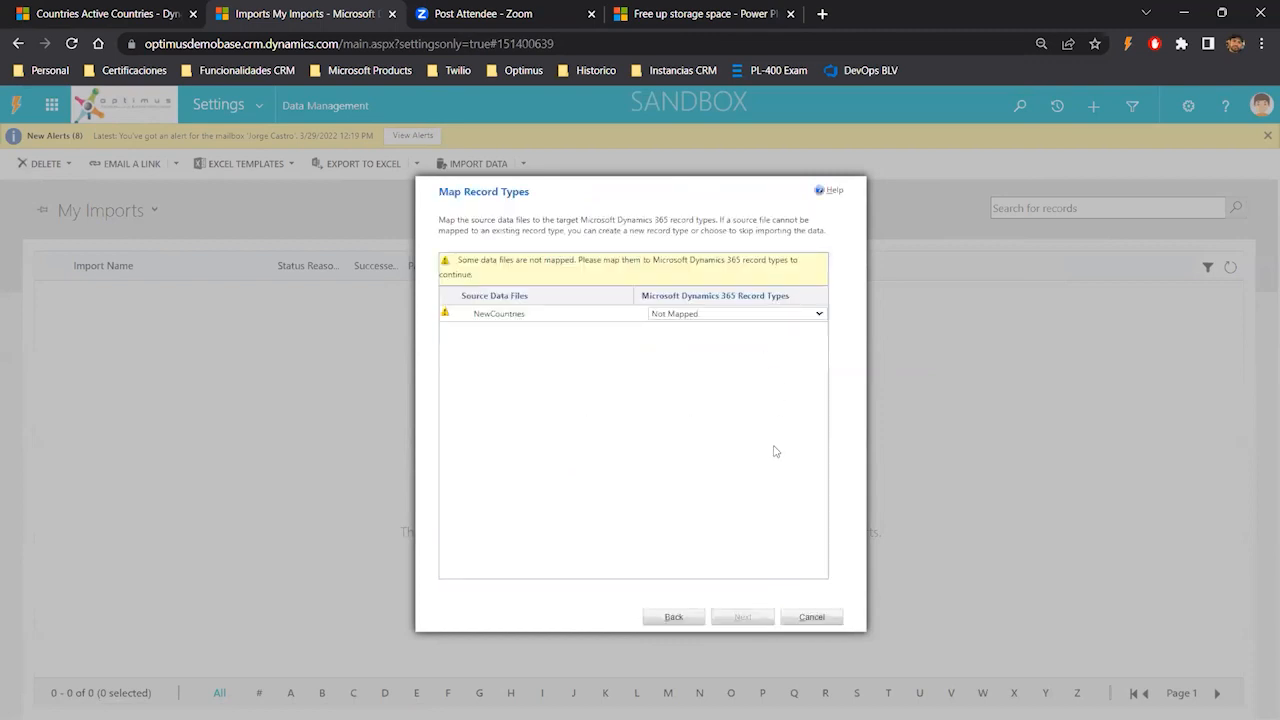
- Map the NewCountries source file to the Country record type
click(697, 316)
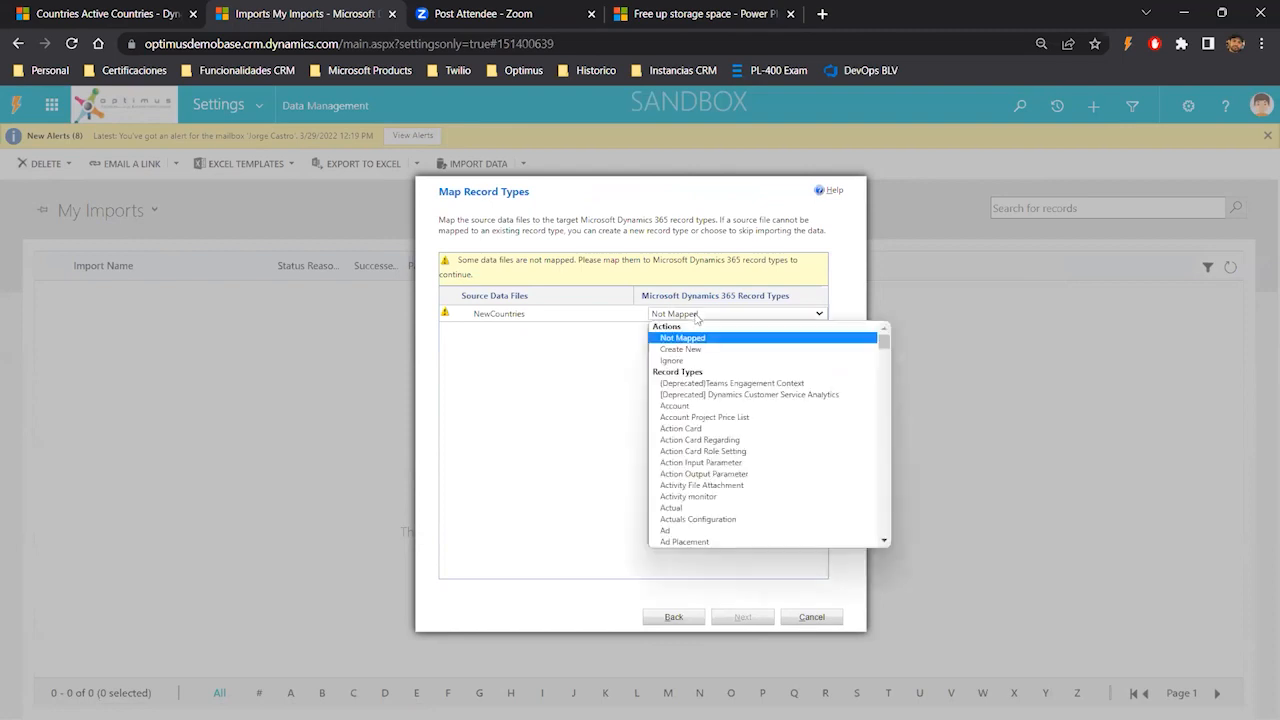
scroll(770, 445, down, 10)
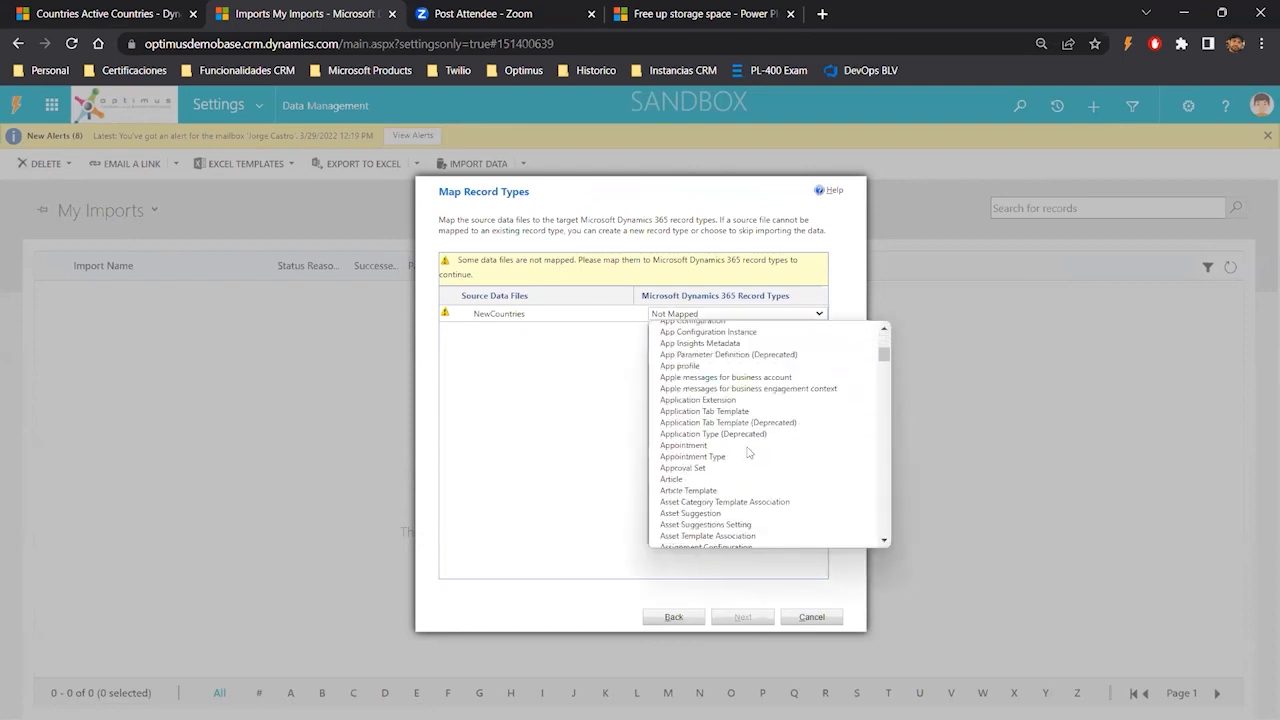
scroll(889, 453, down, 10)
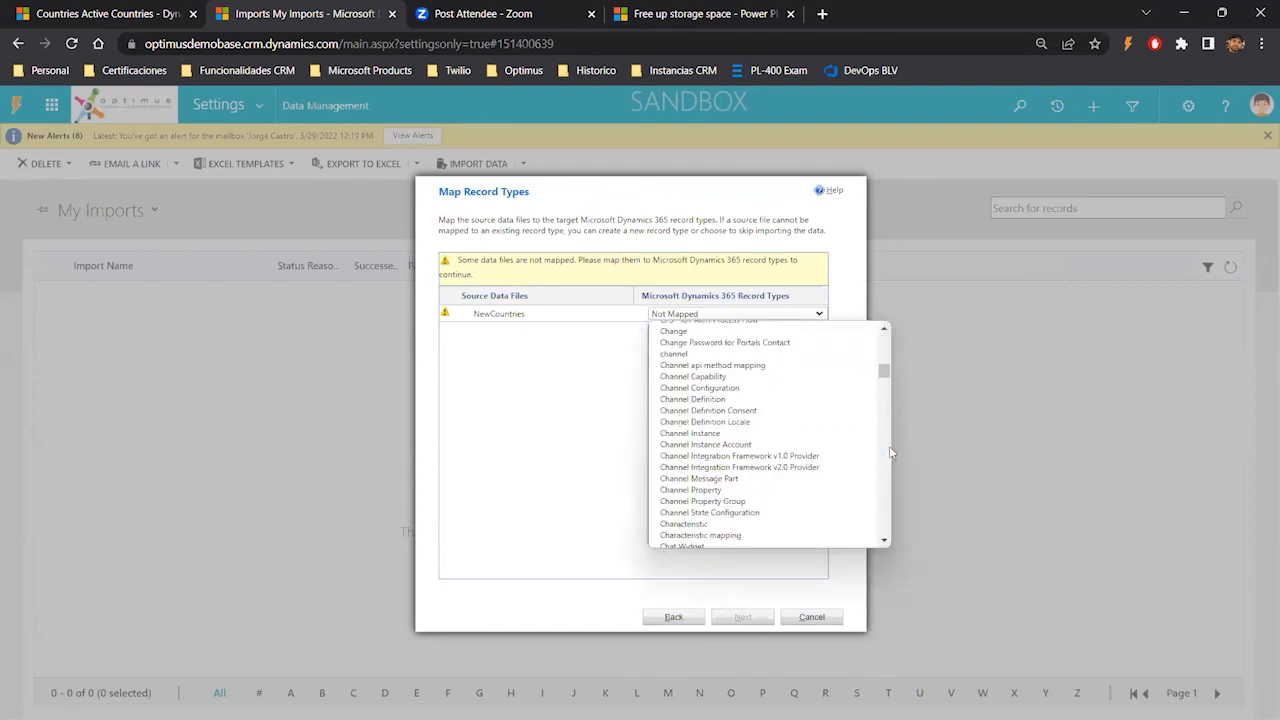
scroll(889, 453, down, 5)
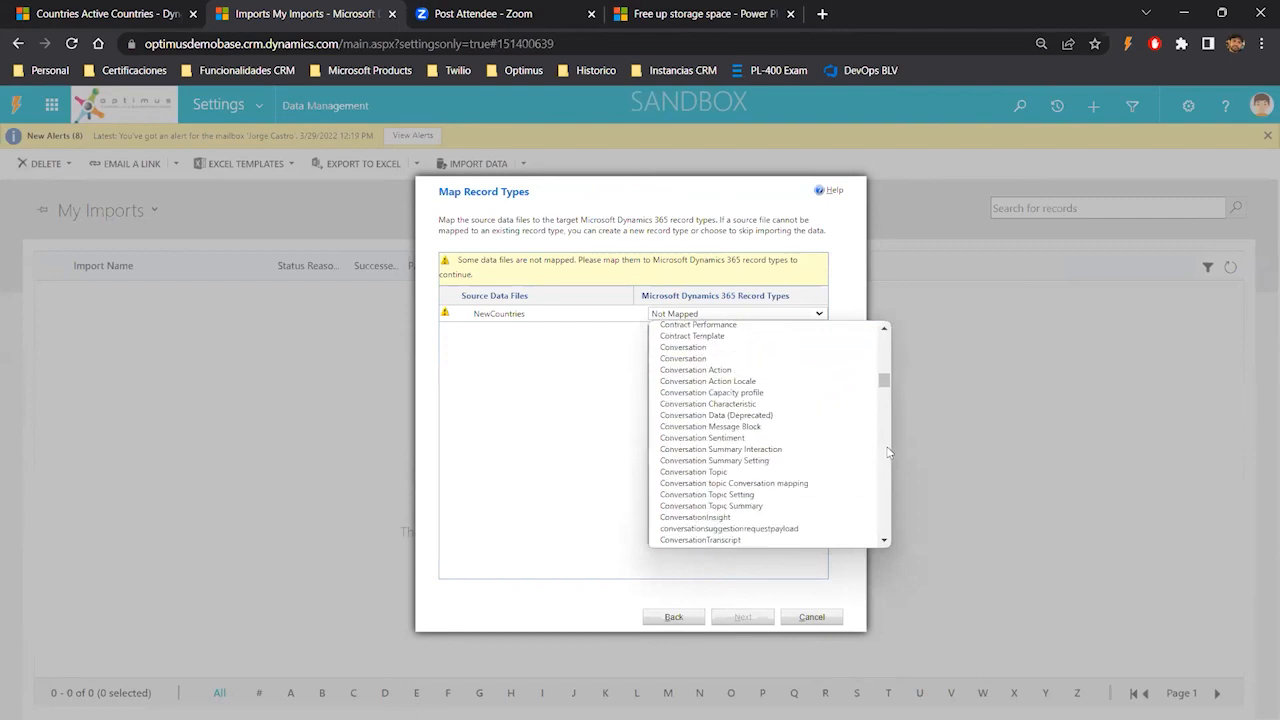
scroll(889, 453, down, 5)
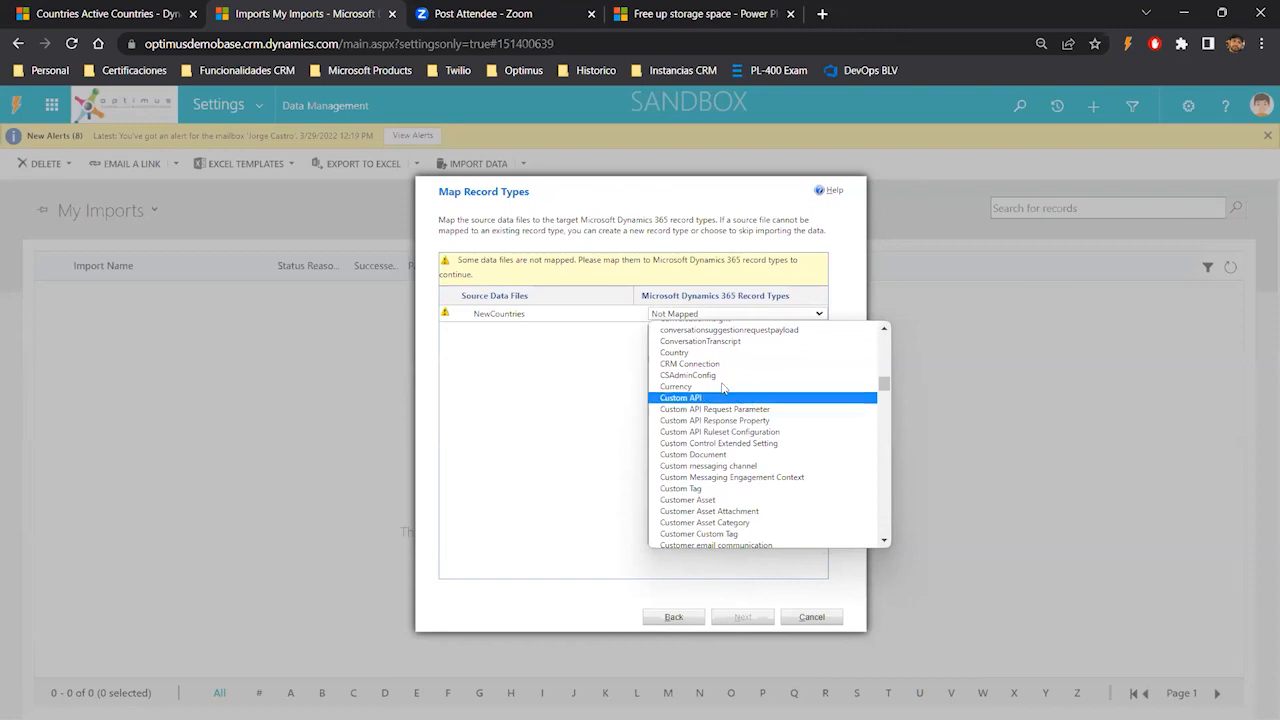
click(680, 353)
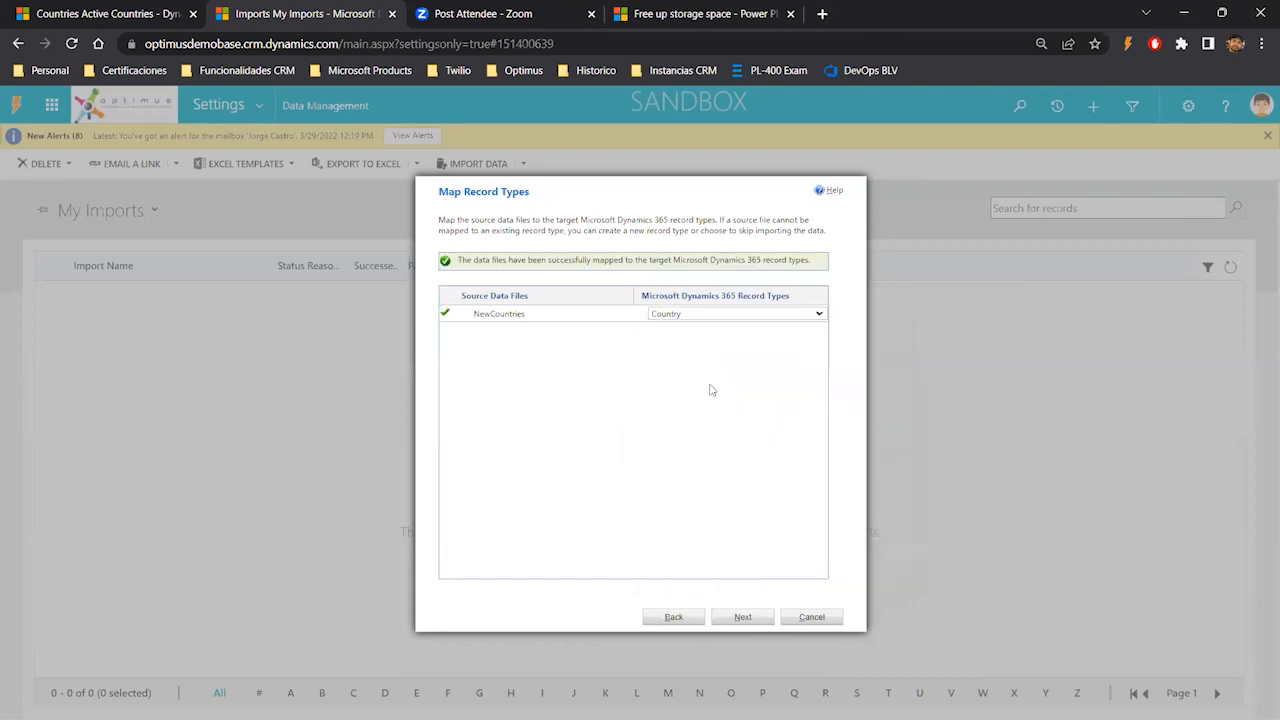
- Map the required Area Code field to the AreaCode source column and continue to the import settings
click(748, 620)
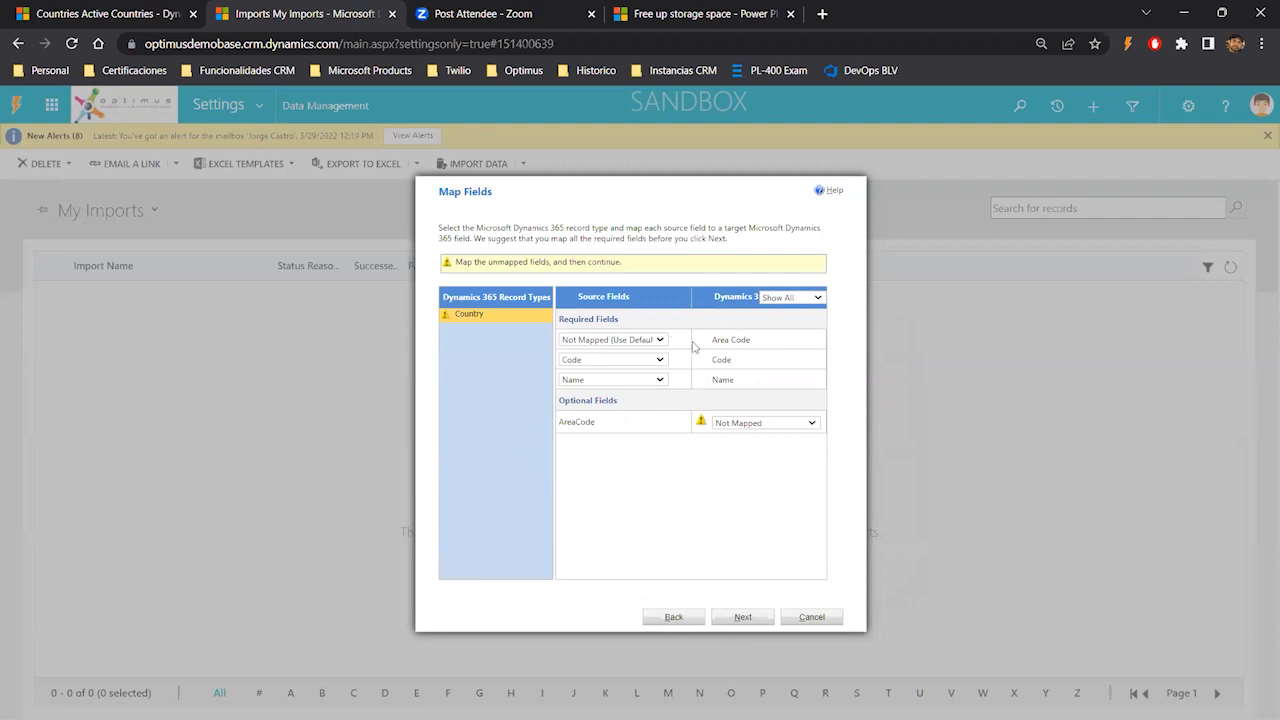
click(661, 340)
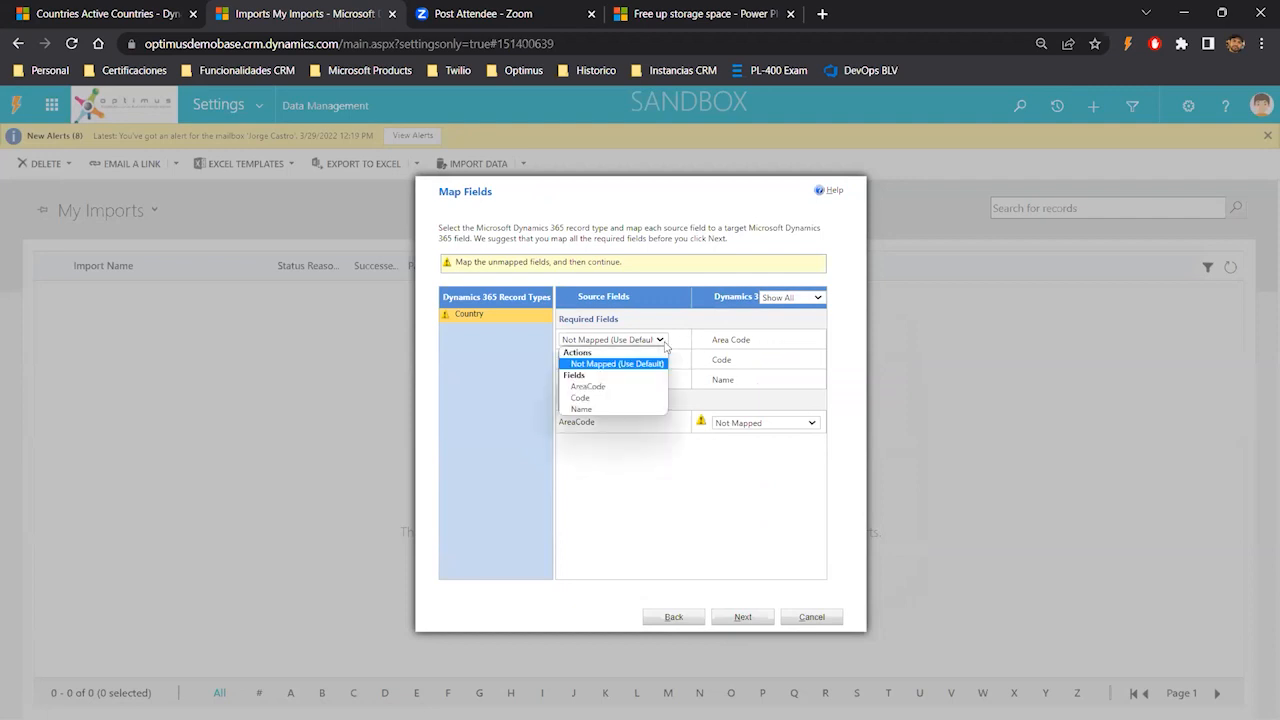
click(601, 388)
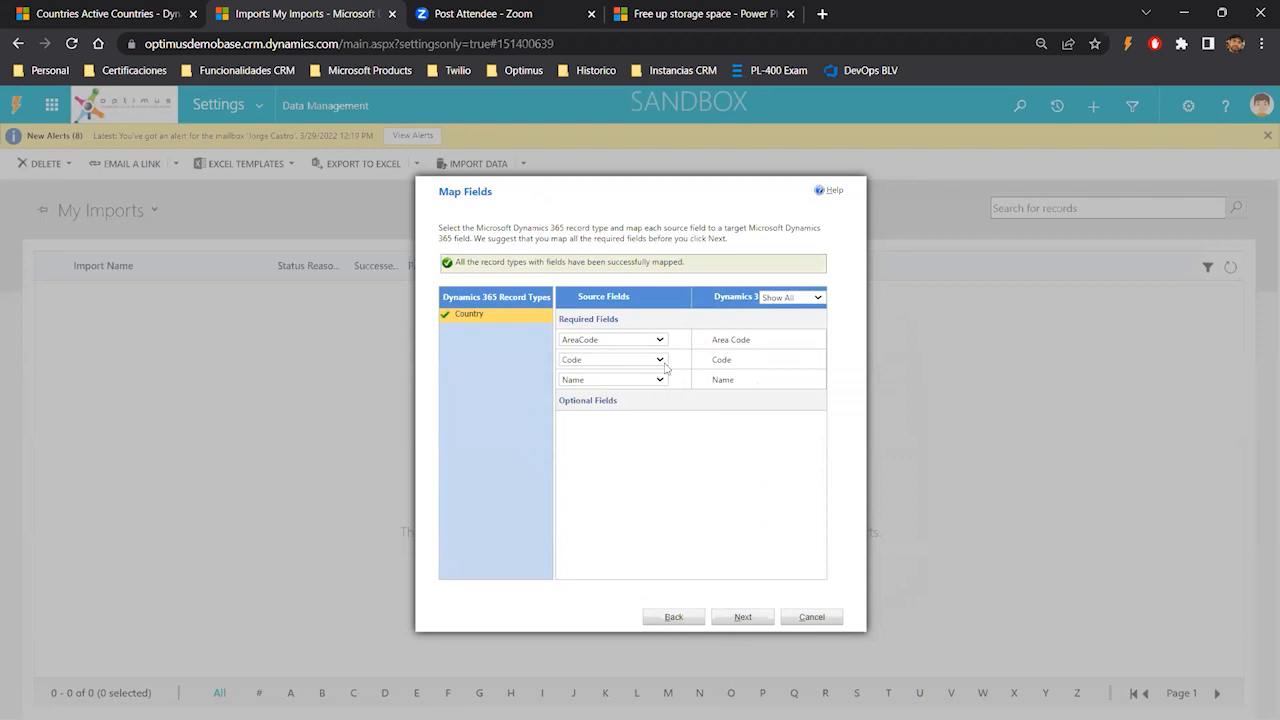
click(742, 617)
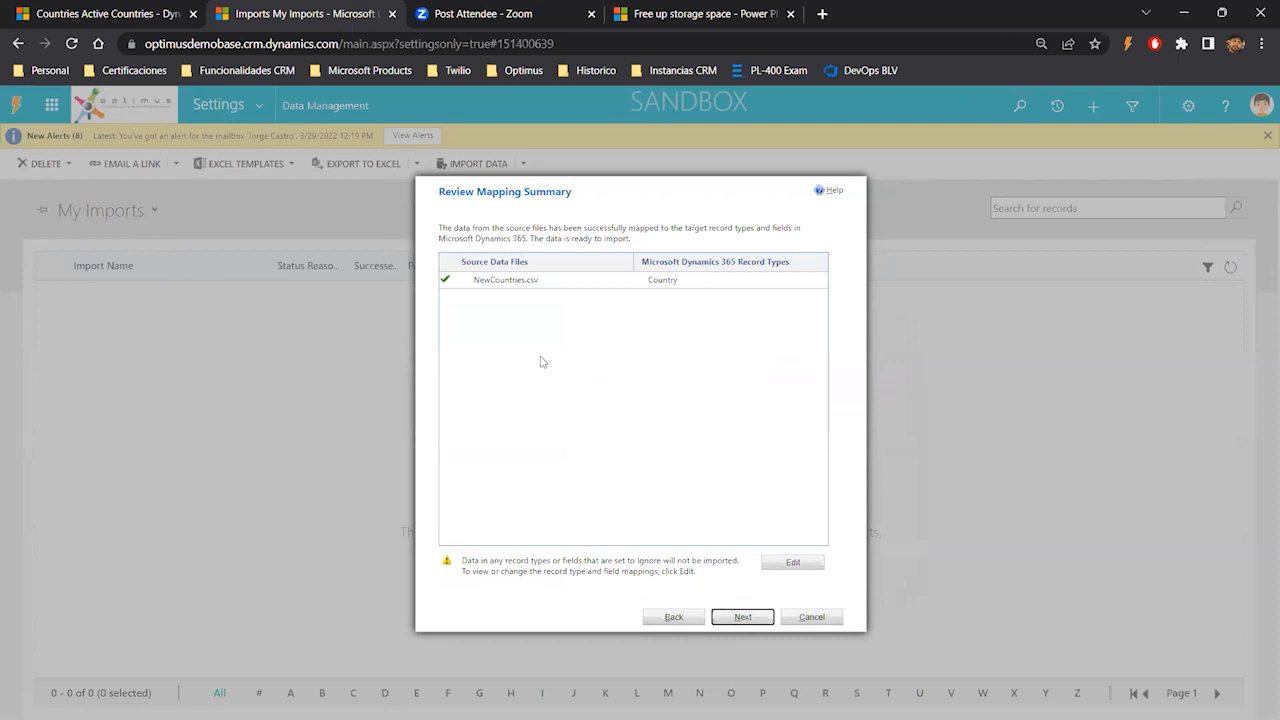
click(740, 618)
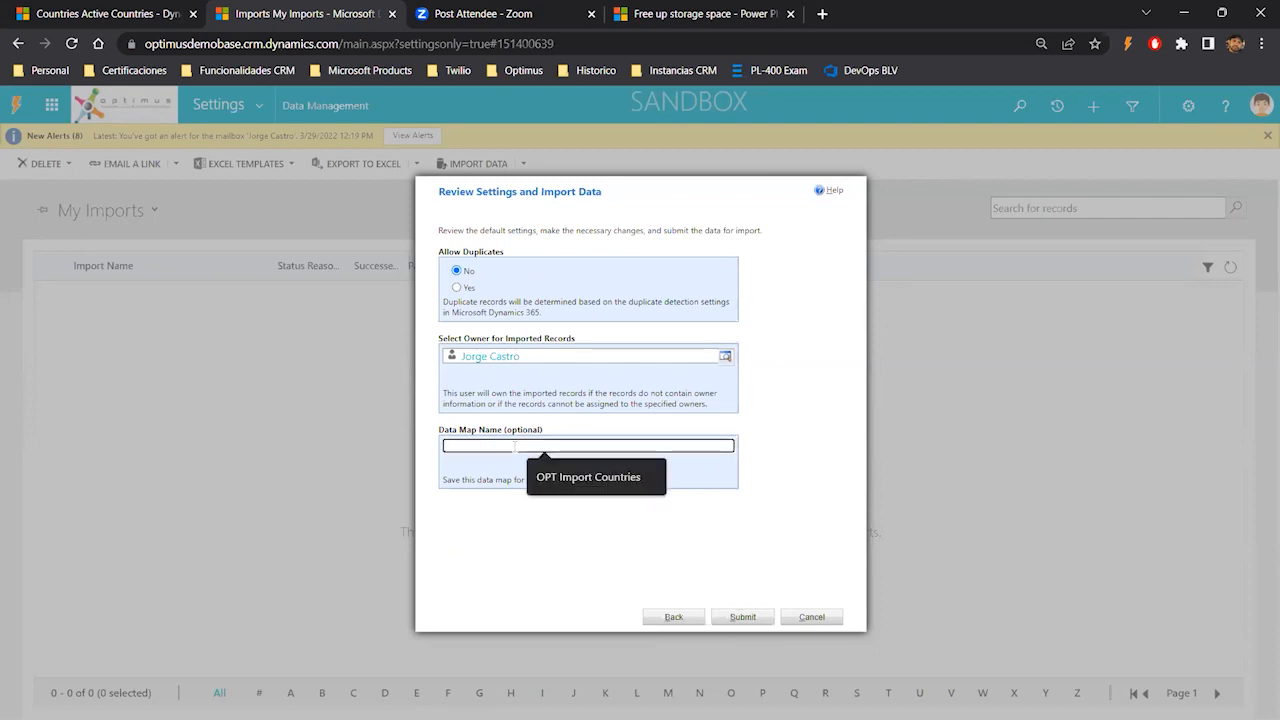
- Name the data map Importing Countries for future imports
text(IMporting)
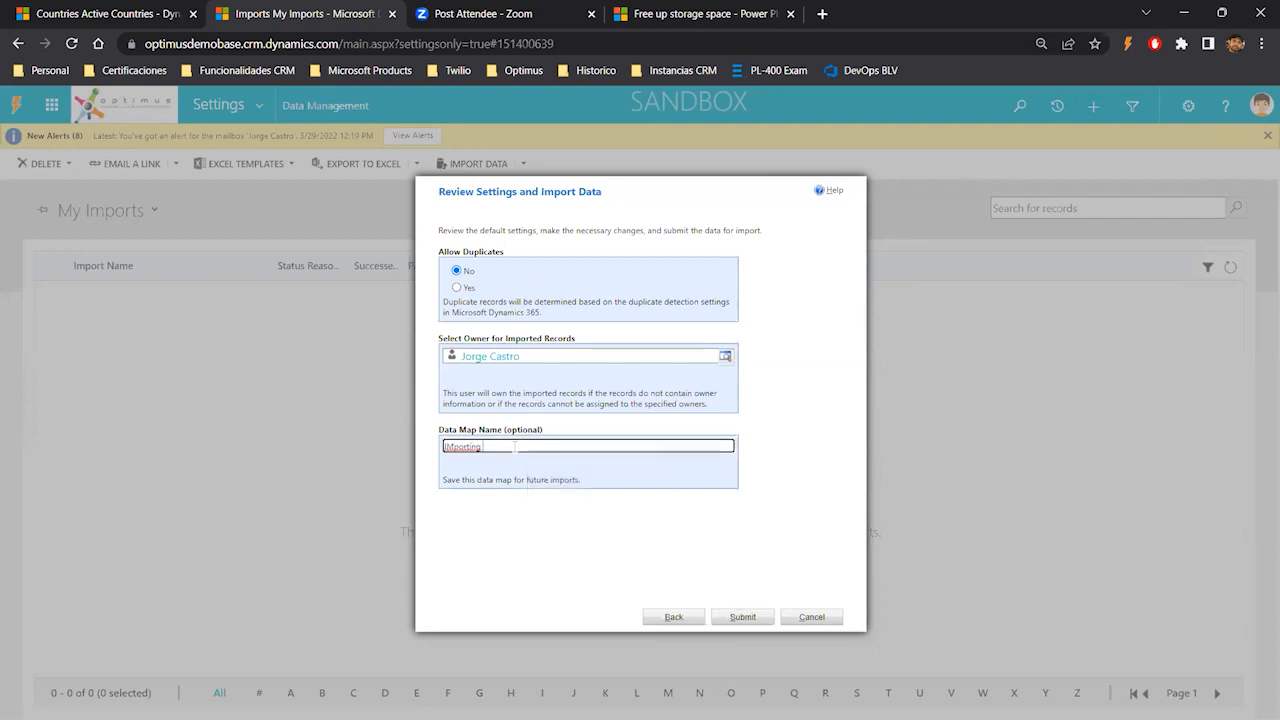
text( COuntries)
key(BackSpace)
key(BackSpace)
text(m)
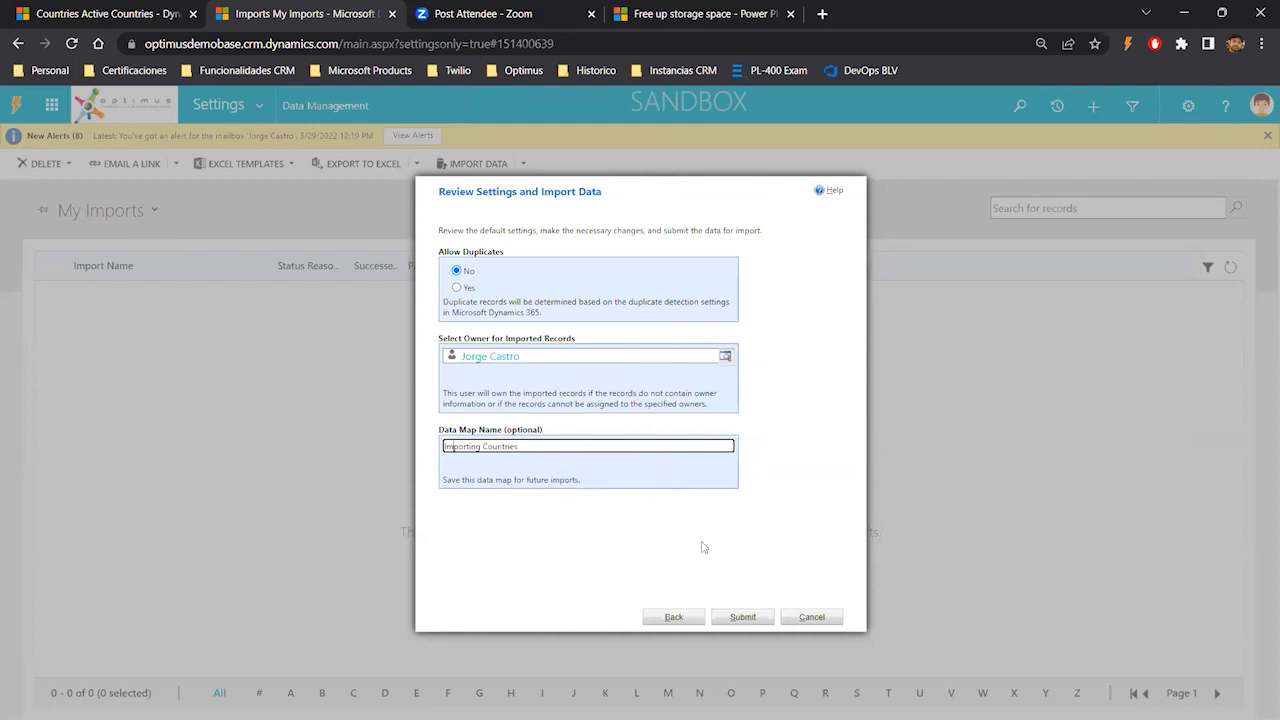
- Submit the data for import and finish the import wizard
click(745, 620)
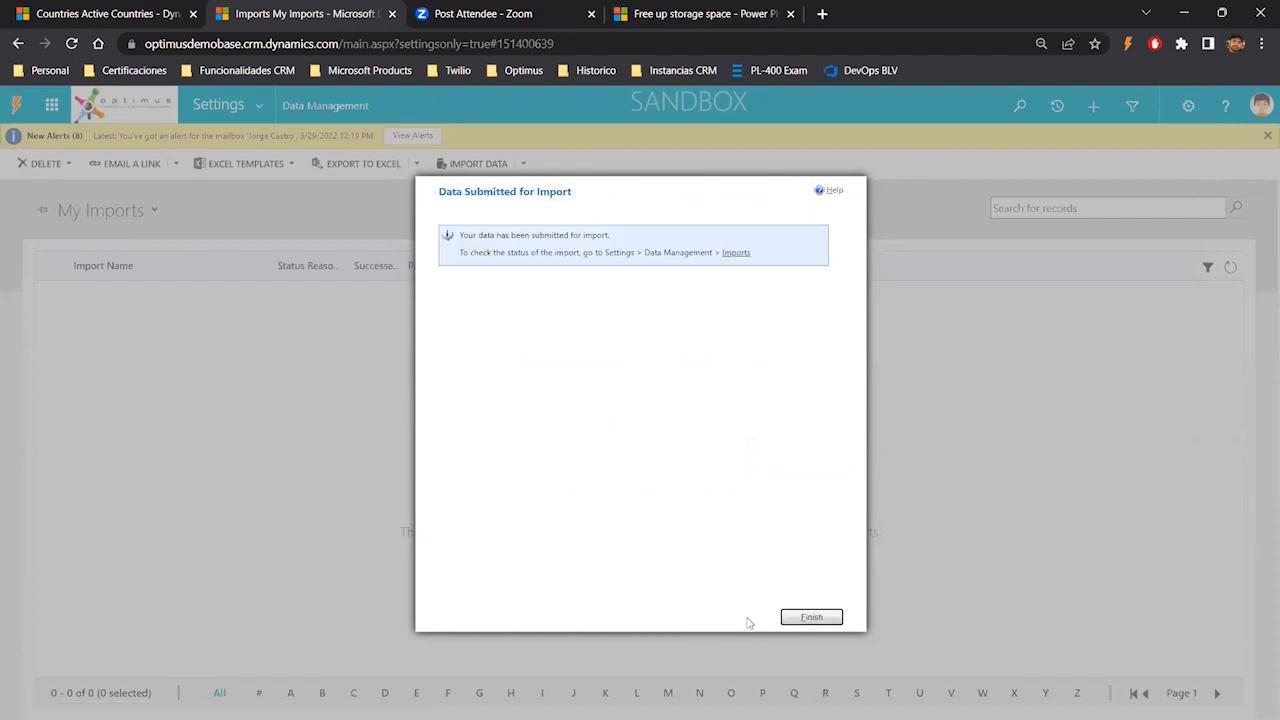
click(835, 617)
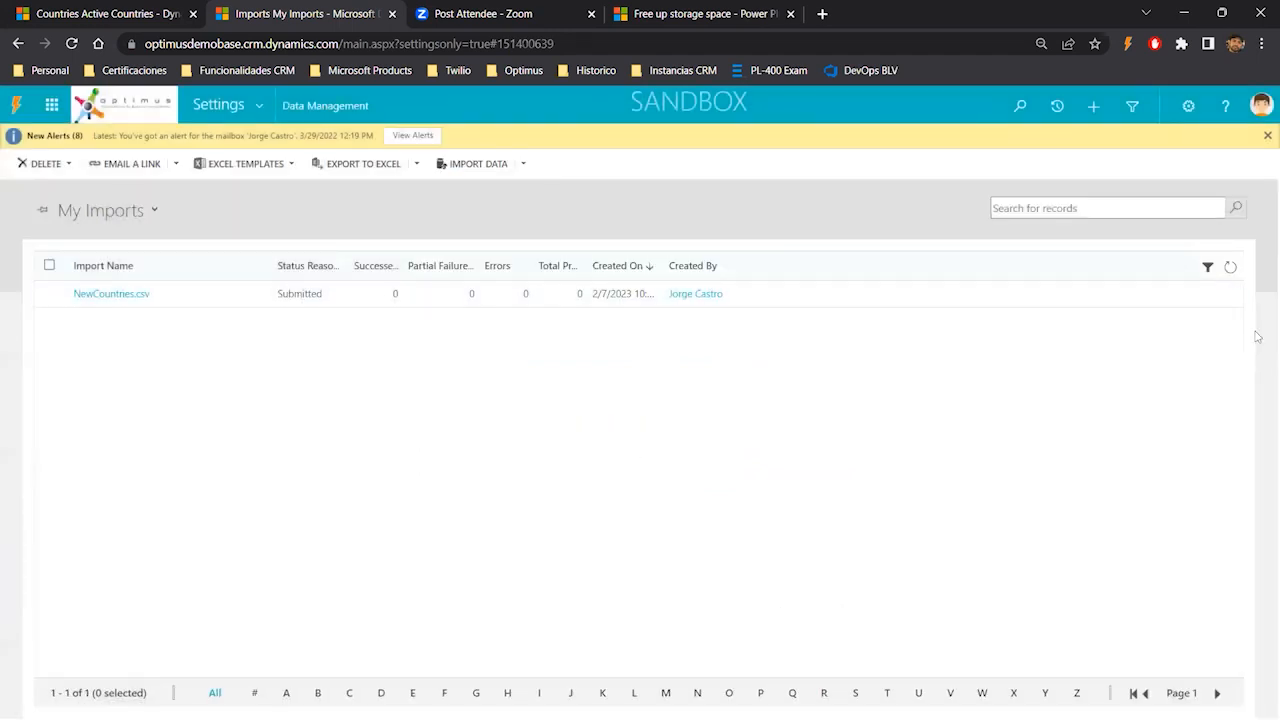
- Refresh the My Imports list repeatedly to check the NewCountries.csv import status
click(1232, 270)
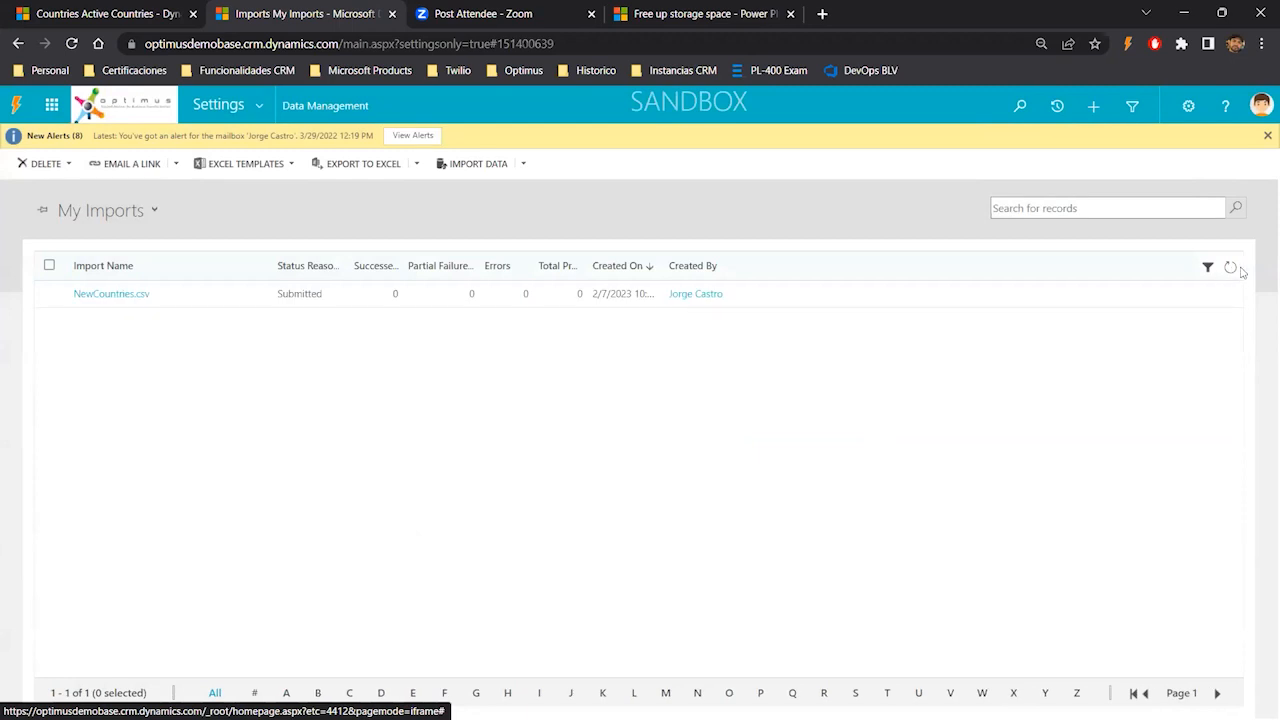
click(1230, 272)
click(1231, 270)
click(1231, 271)
click(1232, 272)
click(1231, 270)
click(1231, 270)
click(1231, 270)
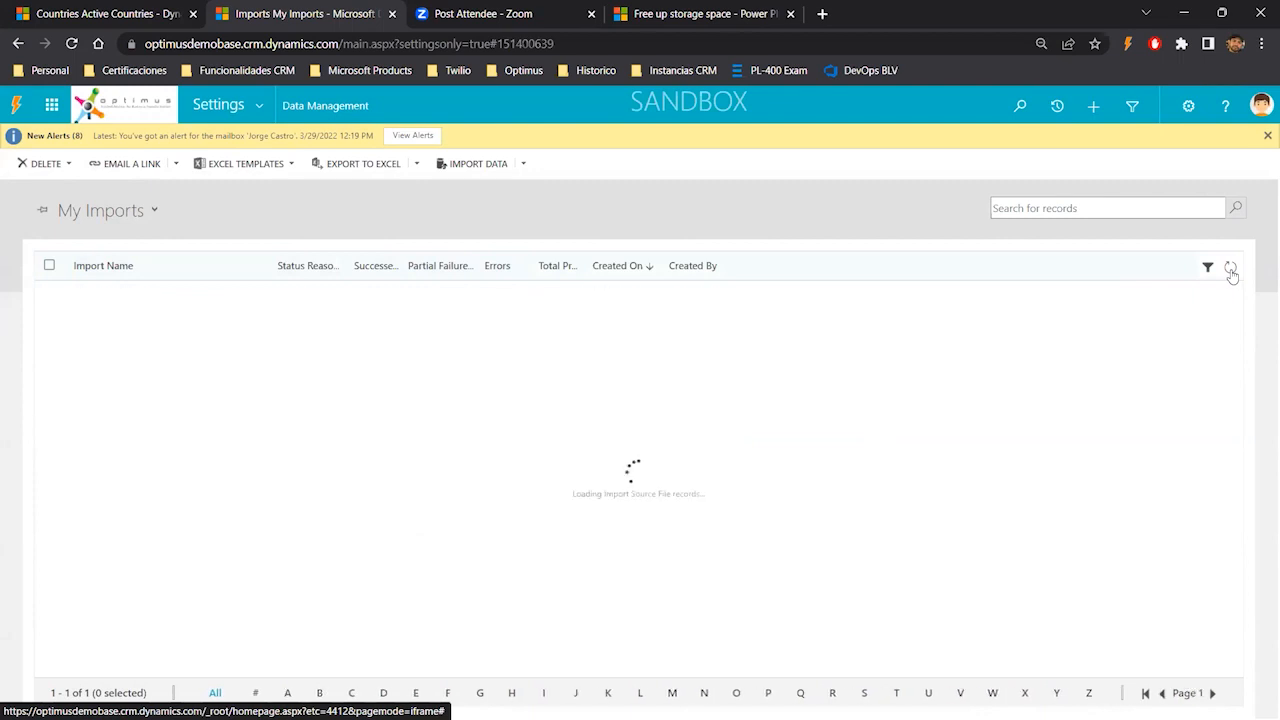
click(1231, 270)
click(1231, 270)
click(1231, 270)
click(1231, 270)
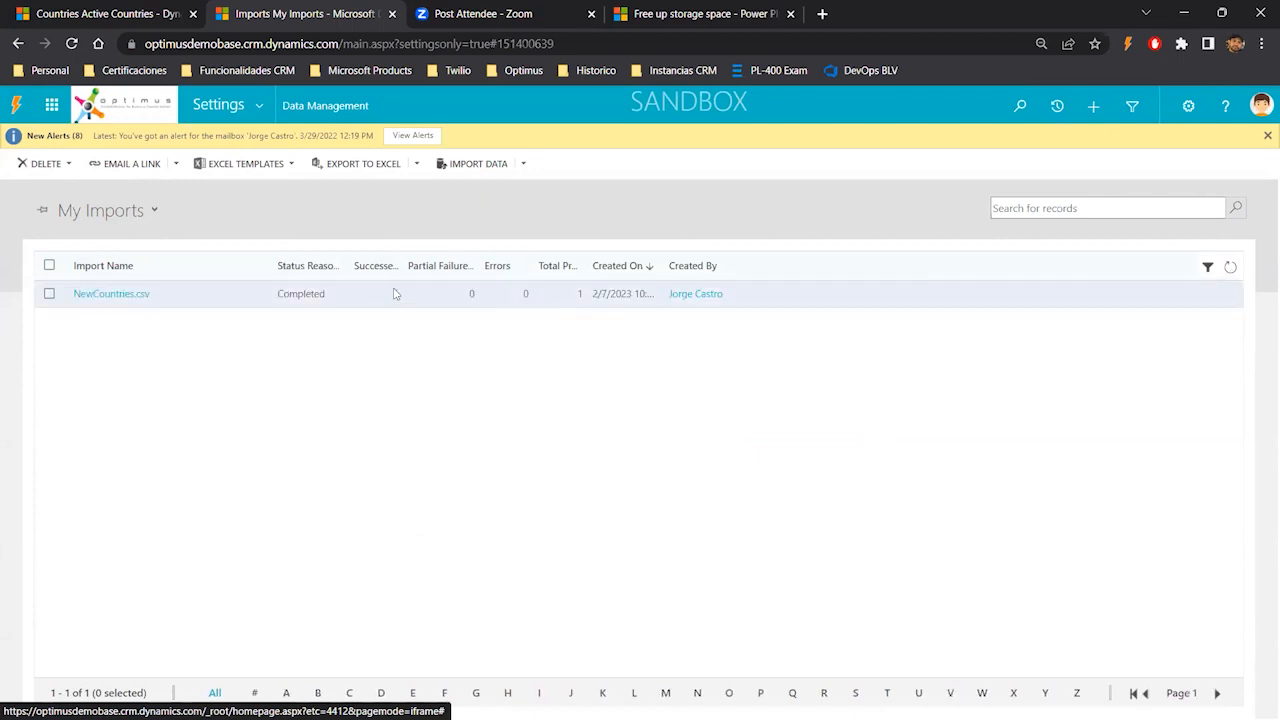
- Refresh the Active Countries list to check for the imported country, then return to the imports tab
click(100, 13)
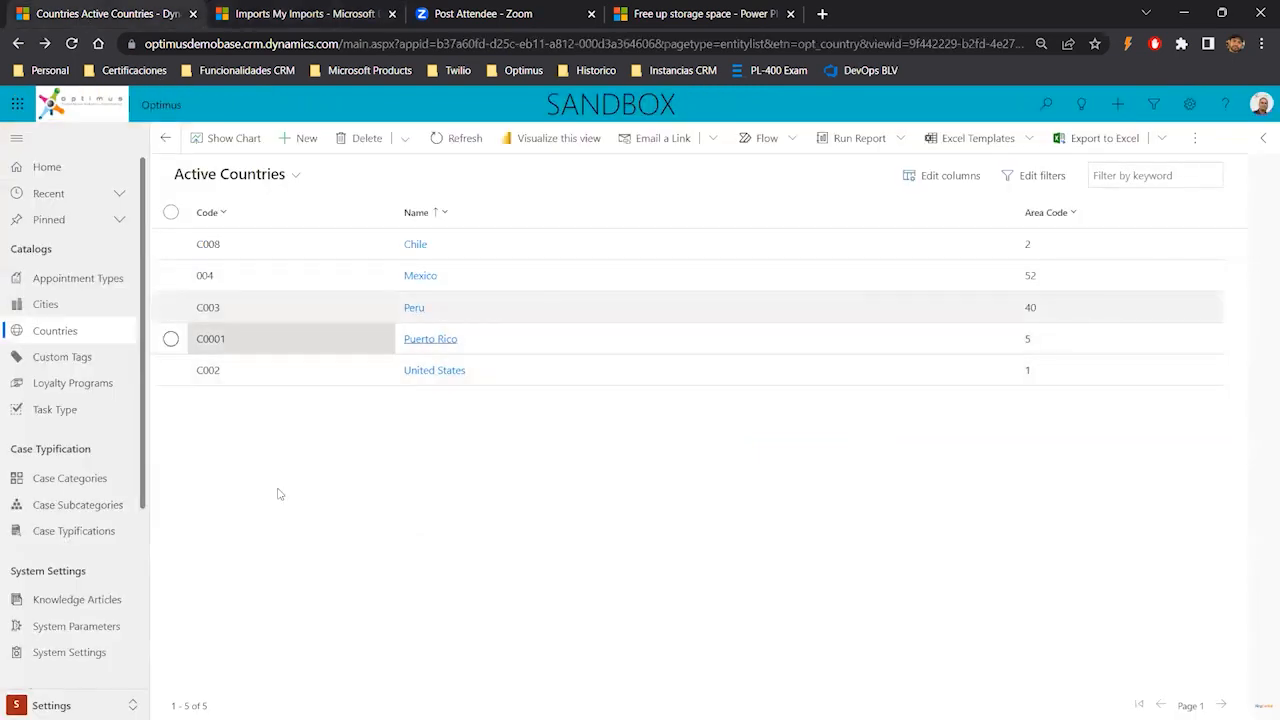
click(466, 138)
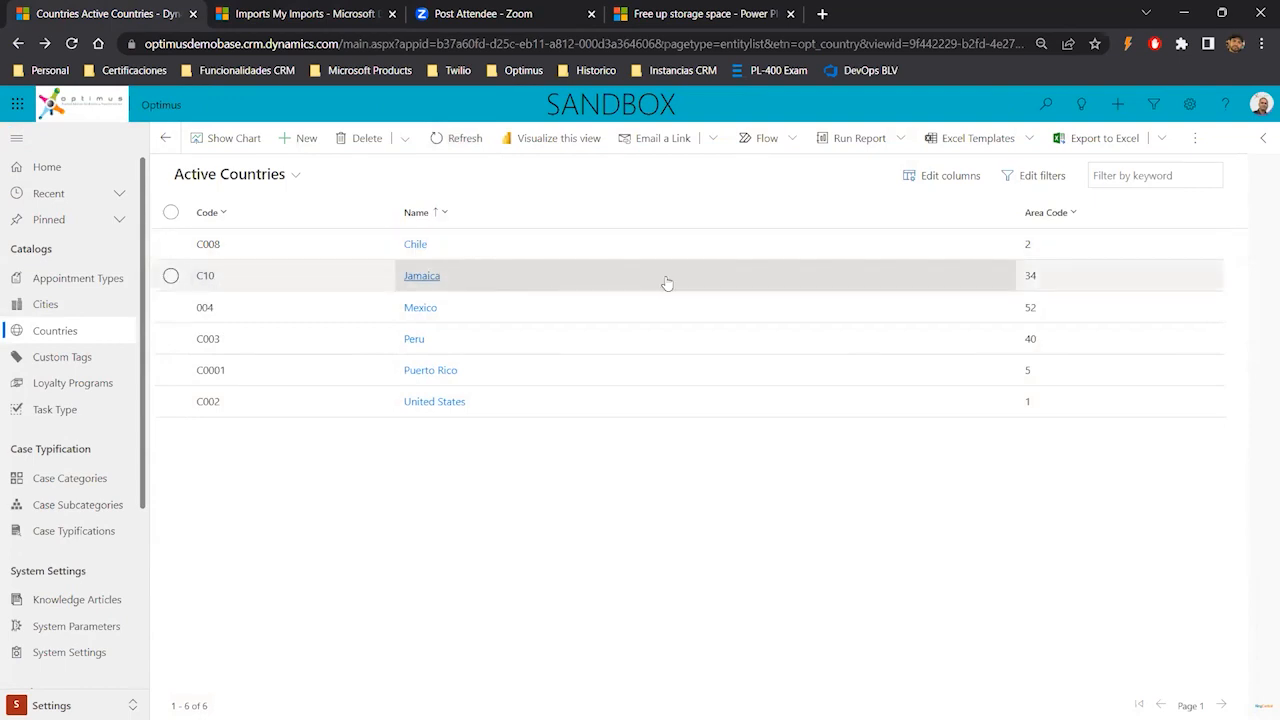
click(300, 14)
- Start importing NewCountries again with the saved Importing Countries data map, then cancel and close the wizard
click(440, 164)
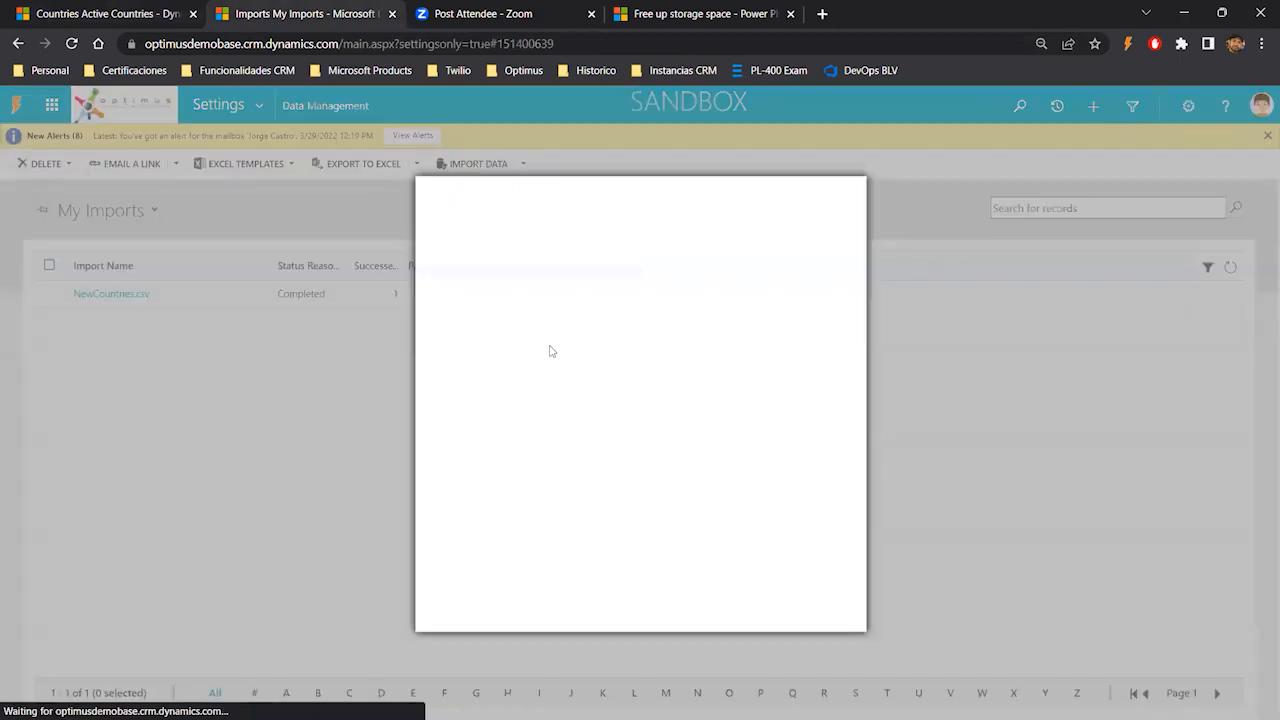
click(495, 306)
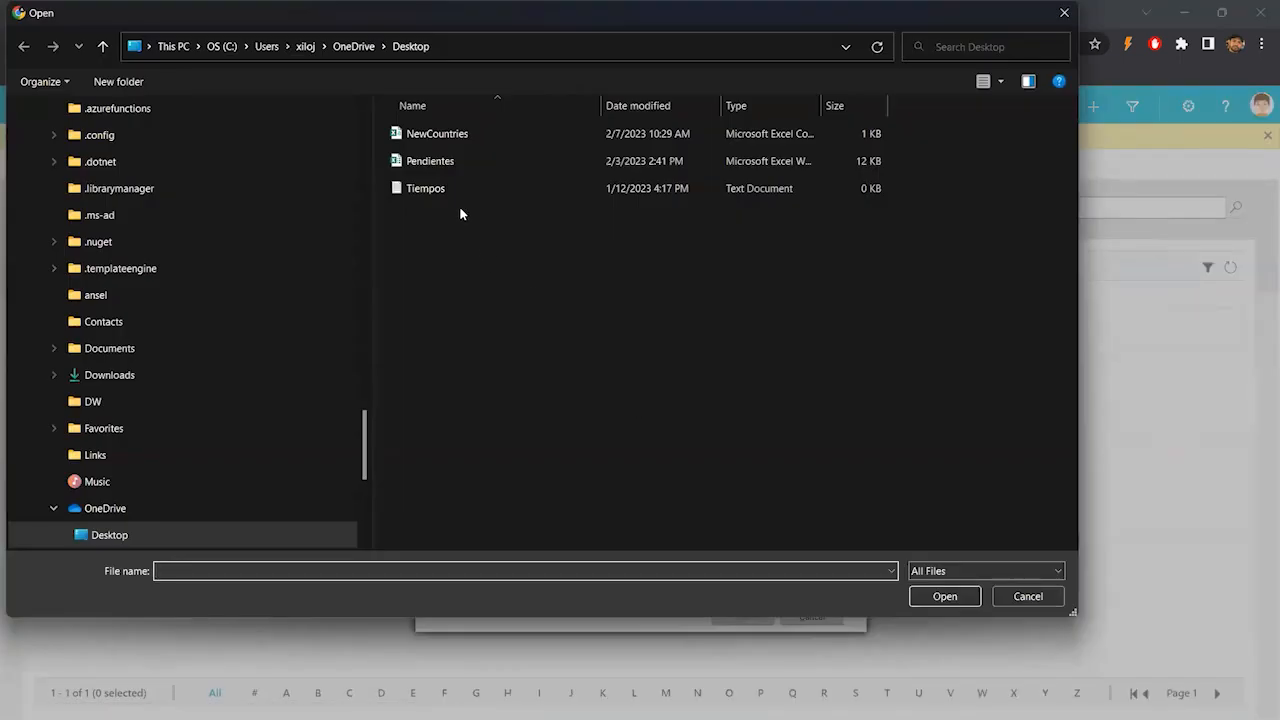
double_click(440, 134)
click(747, 622)
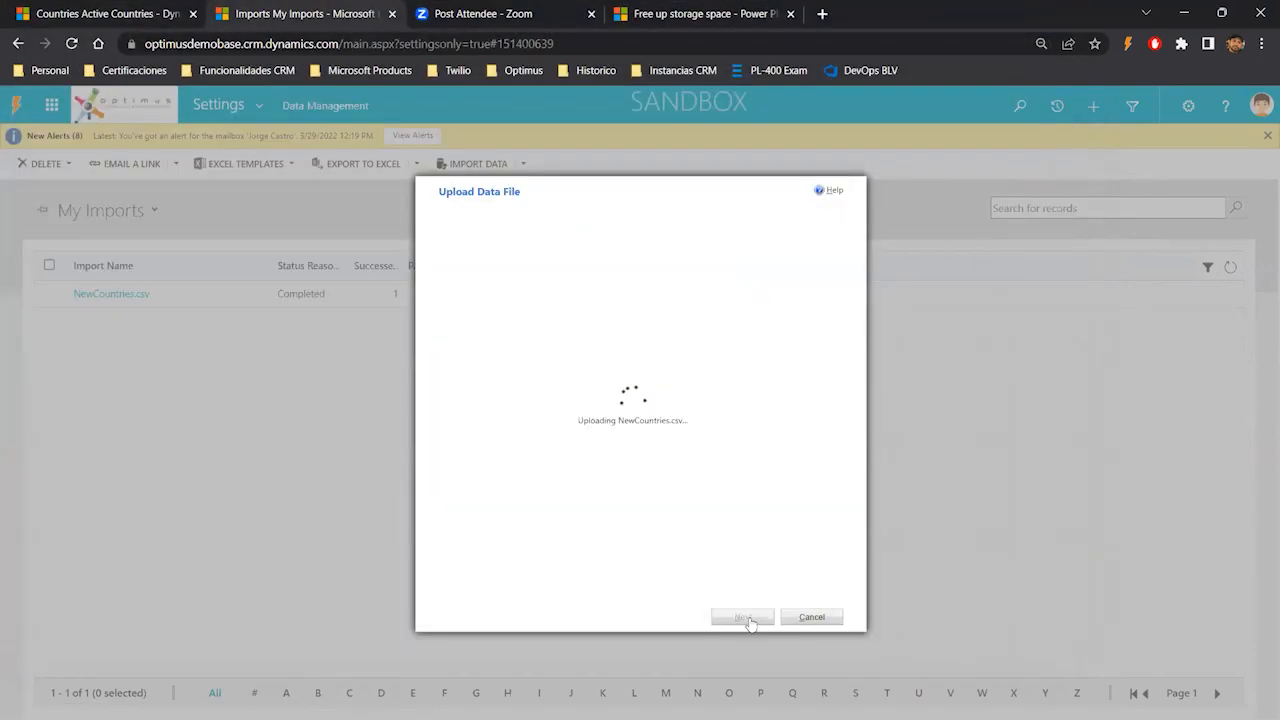
click(747, 620)
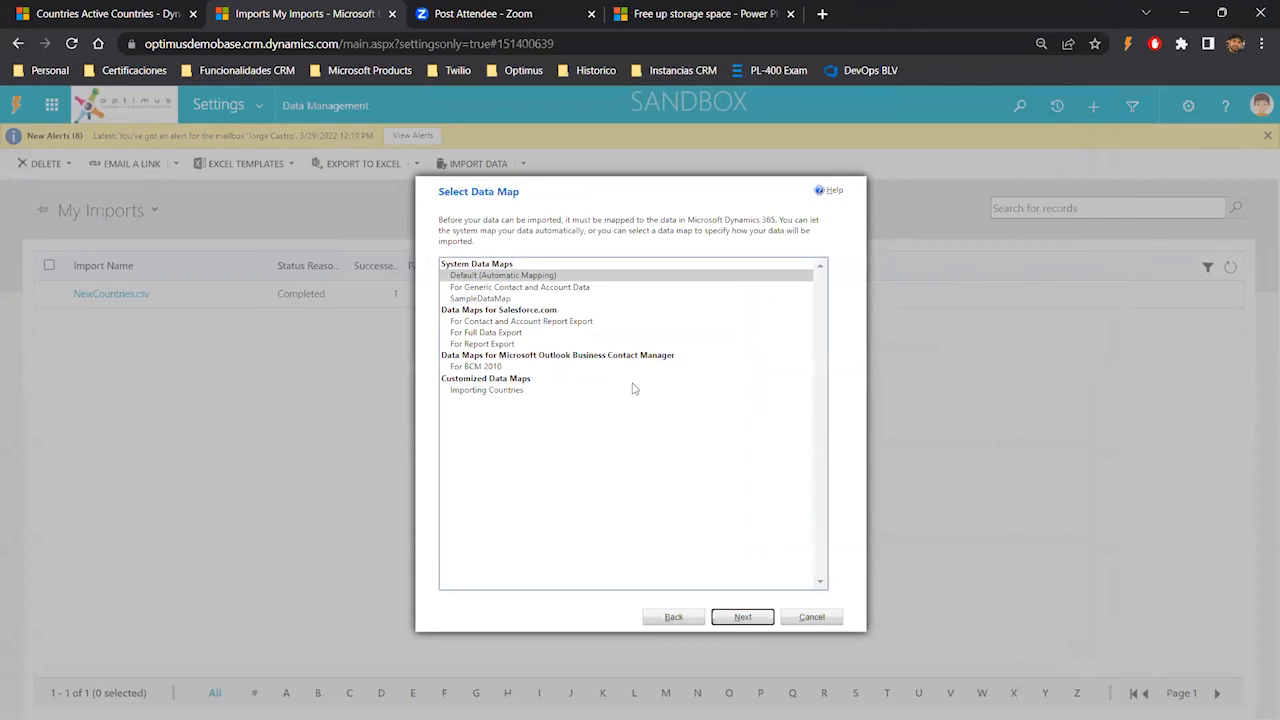
click(470, 391)
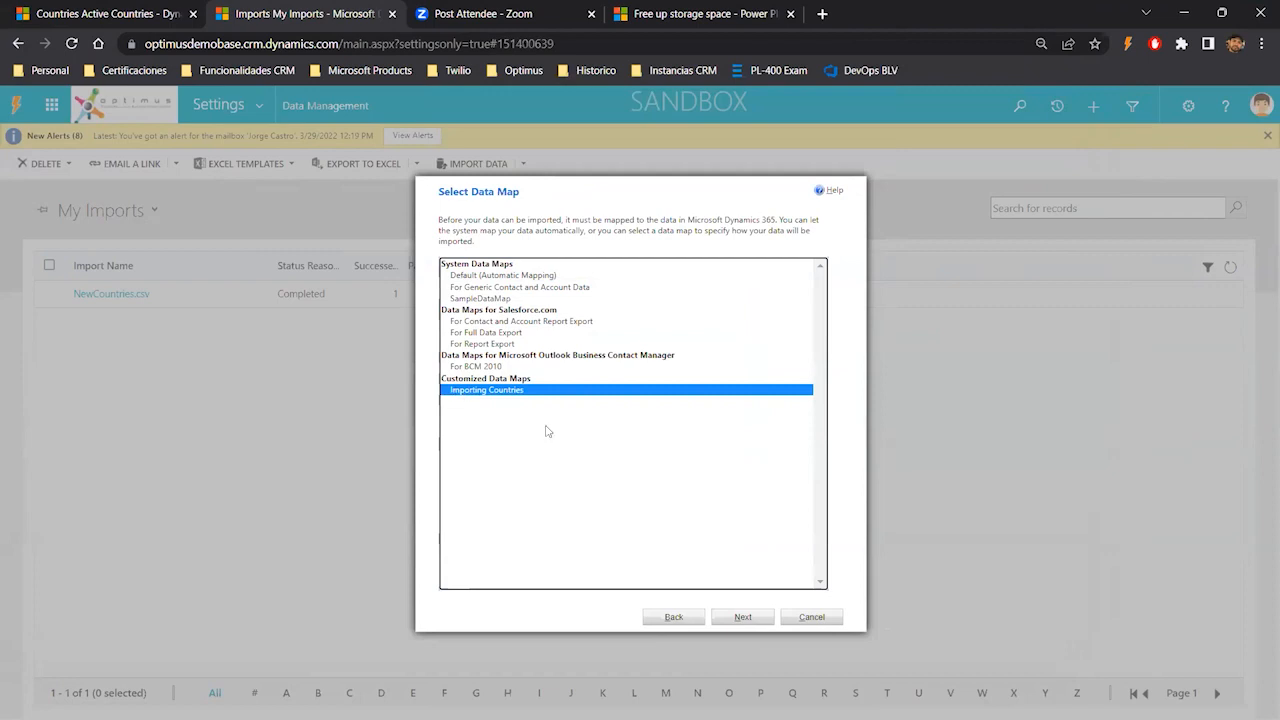
click(745, 618)
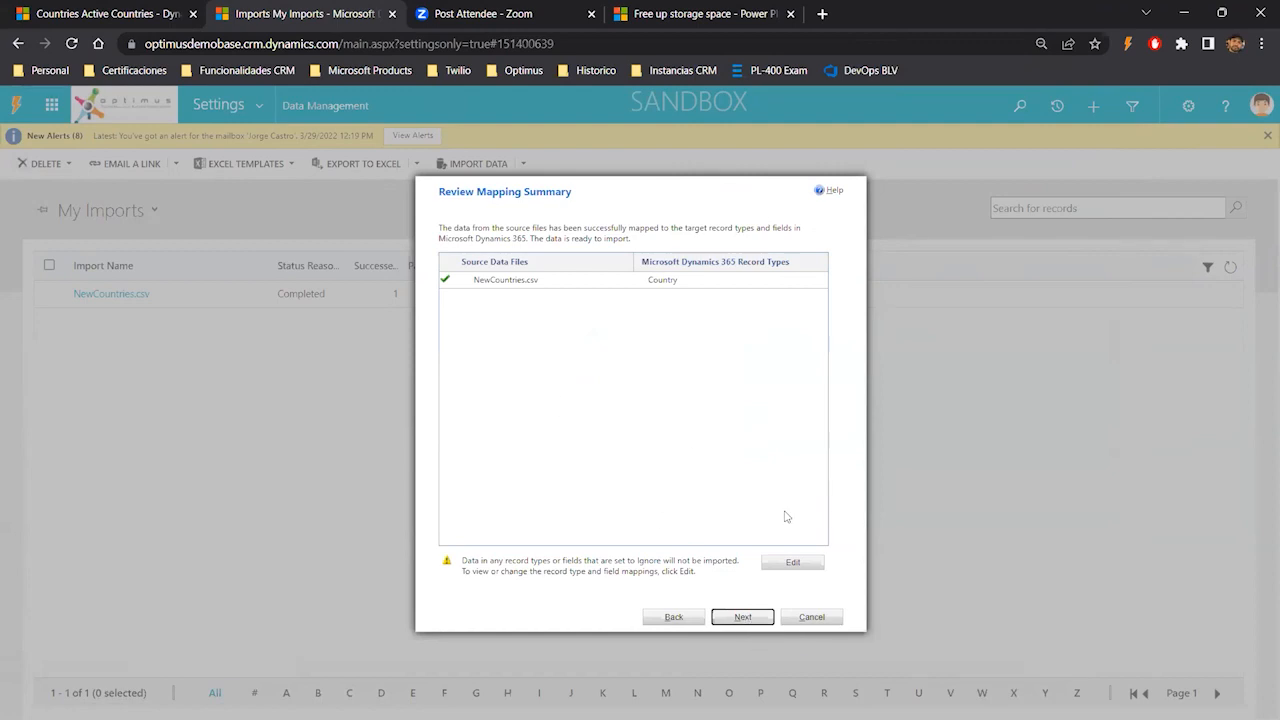
click(811, 617)
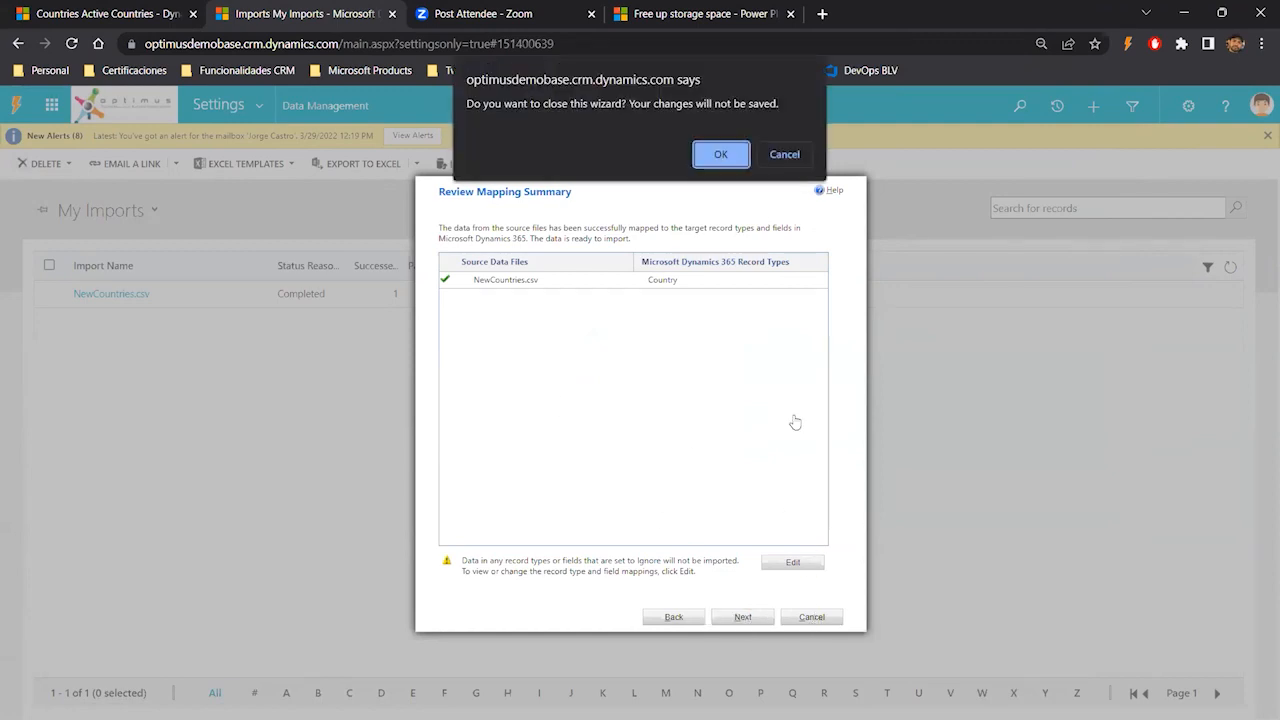
click(716, 158)
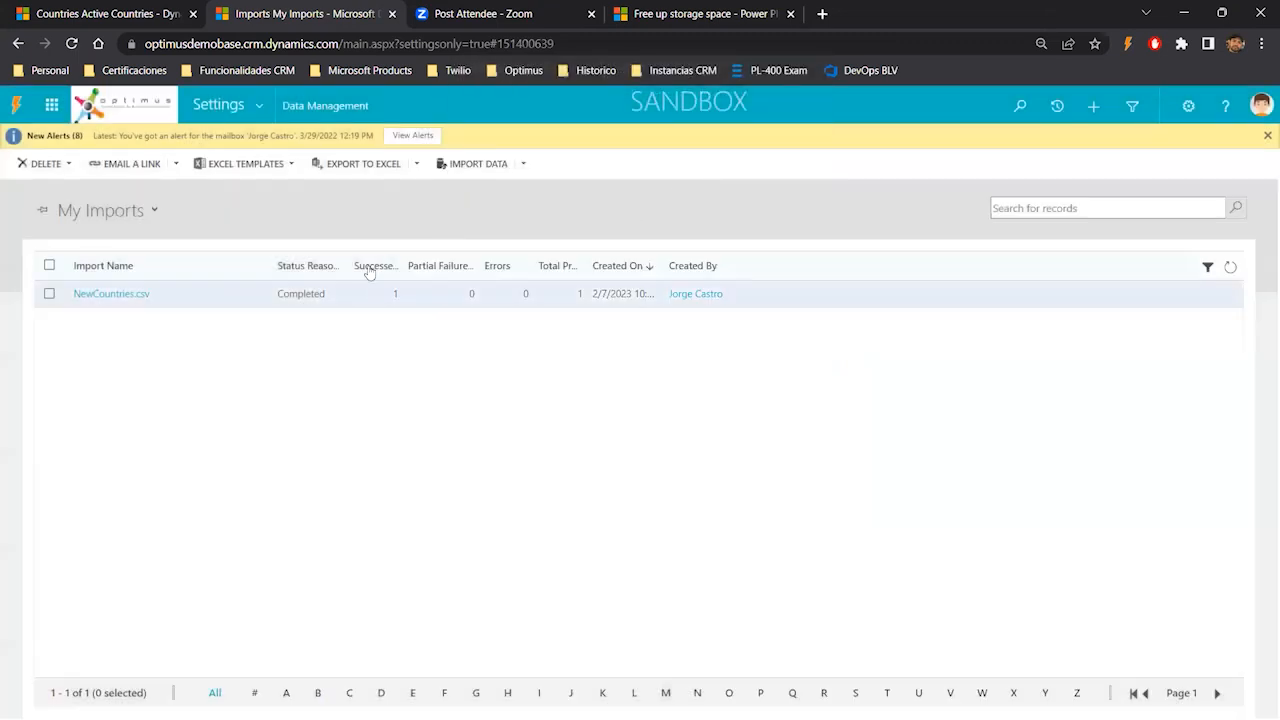
- Open Data Maps under Data Management and select the Importing Countries data map
click(258, 105)
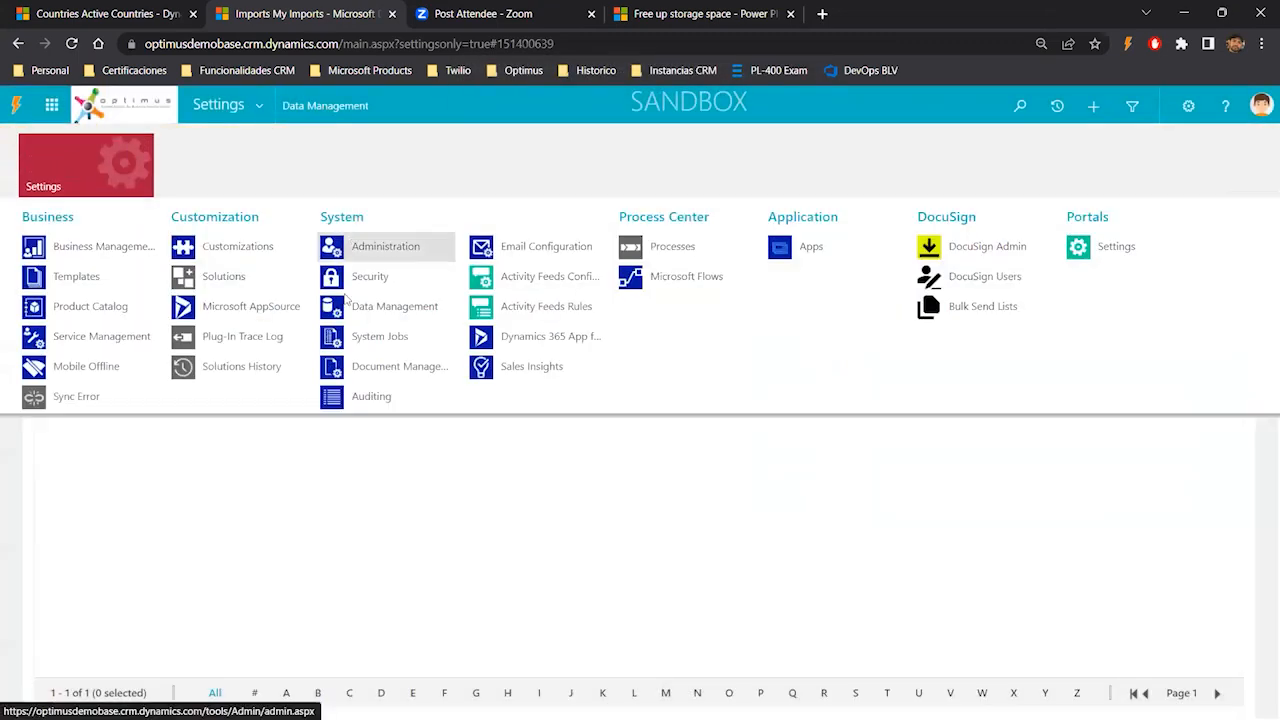
click(367, 309)
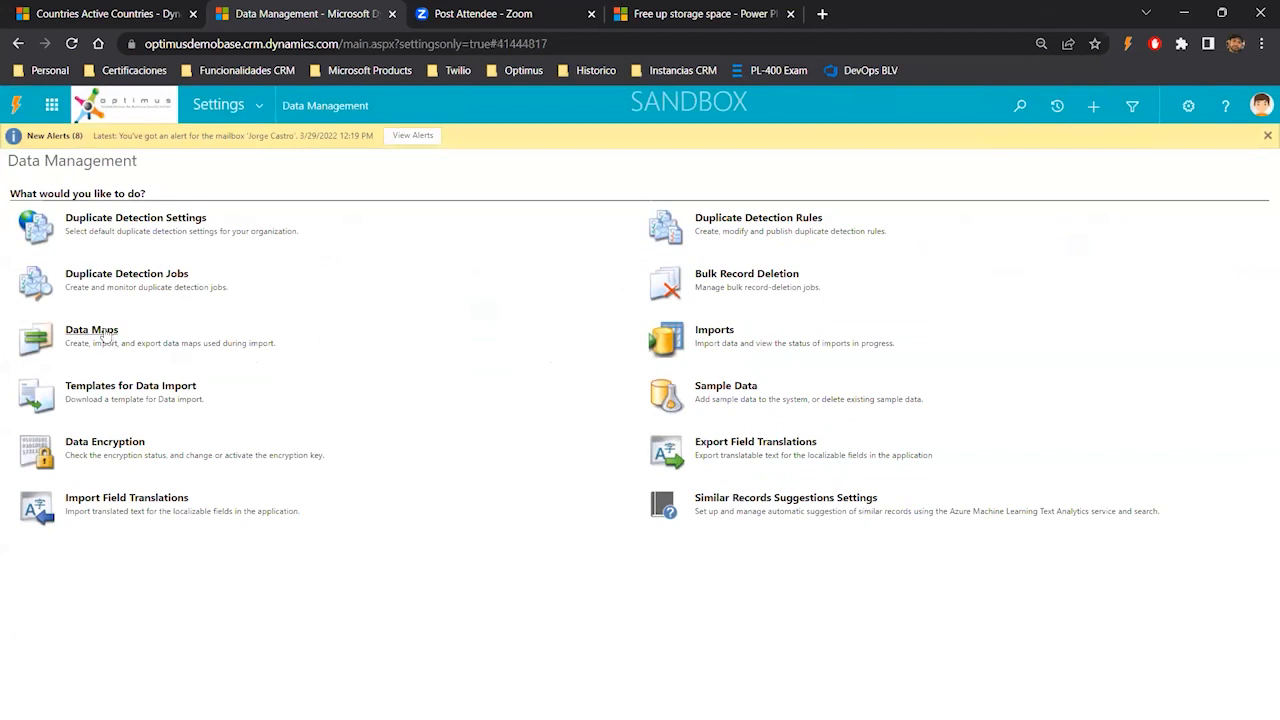
click(107, 339)
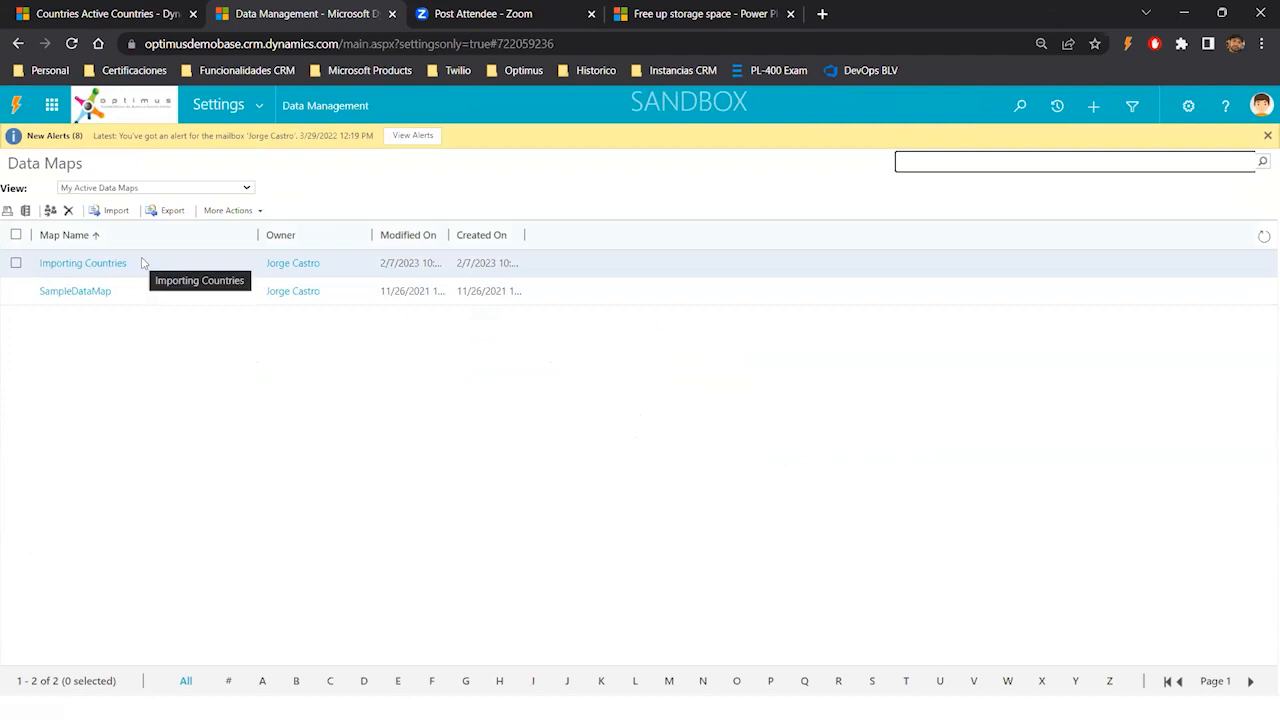
click(16, 263)
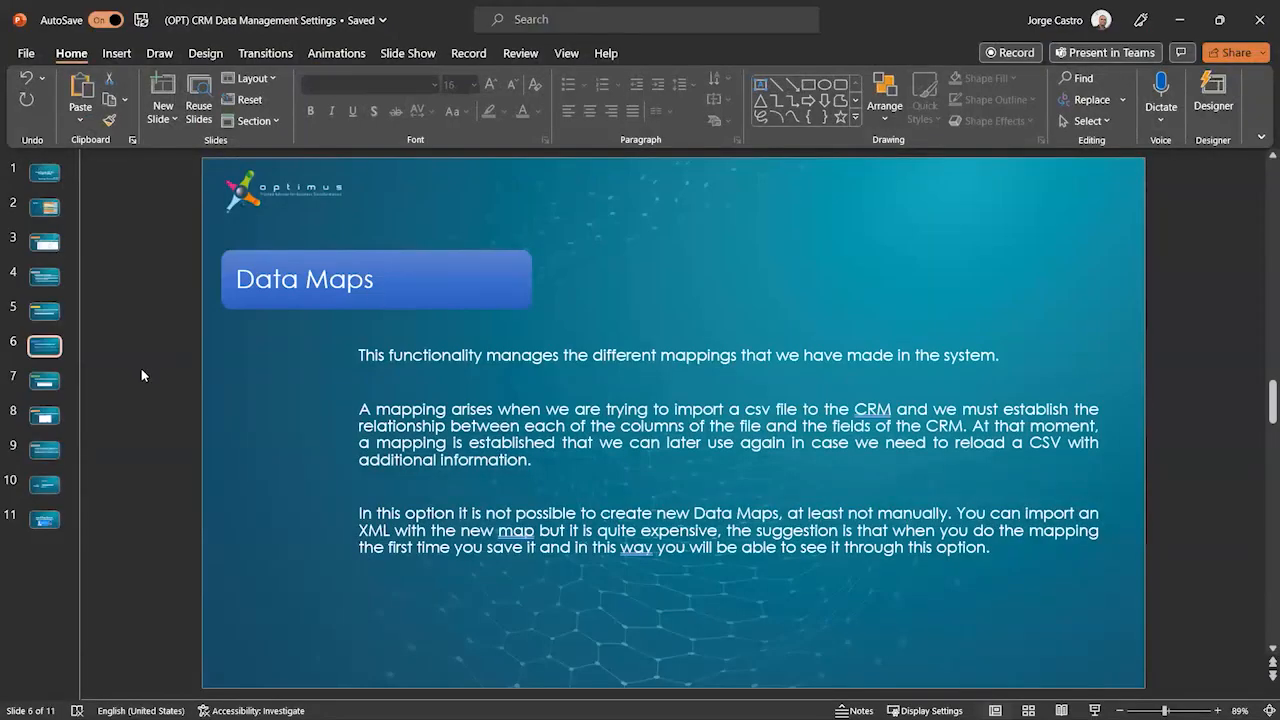
- Switch to the presentation, show the Imports slide, and return to the browser
click(82, 374)
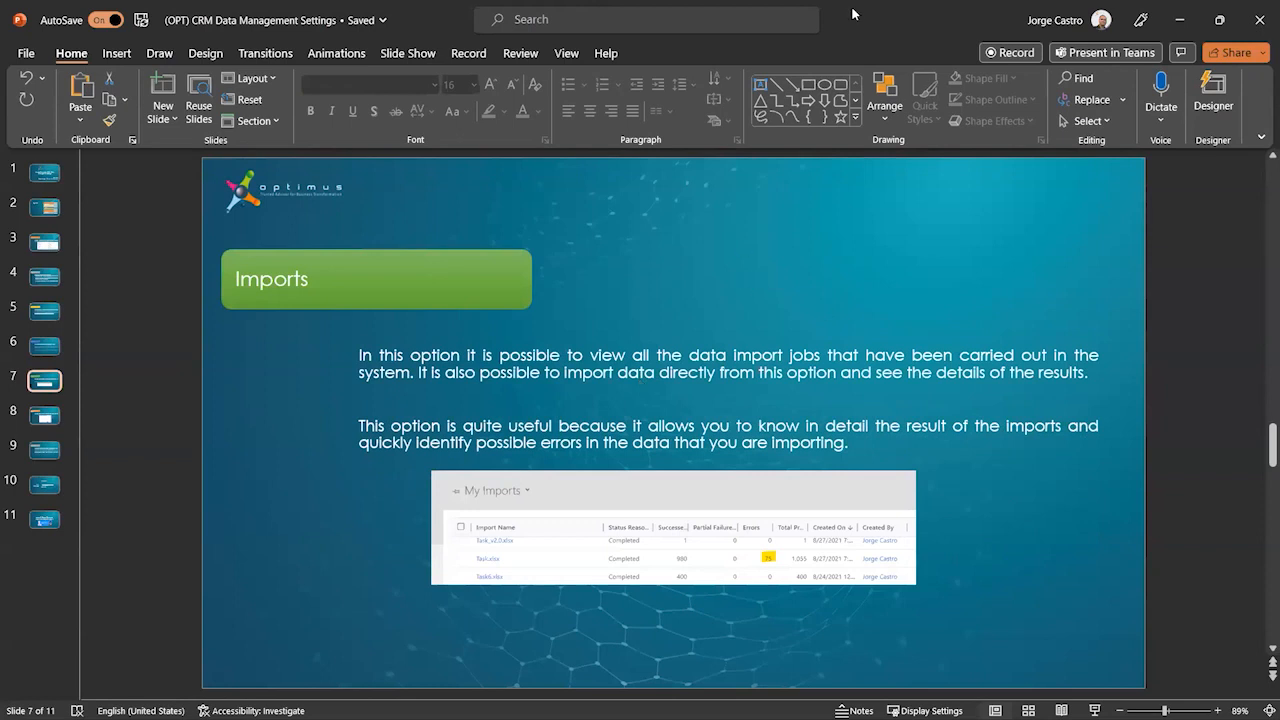
key(alt+Tab)
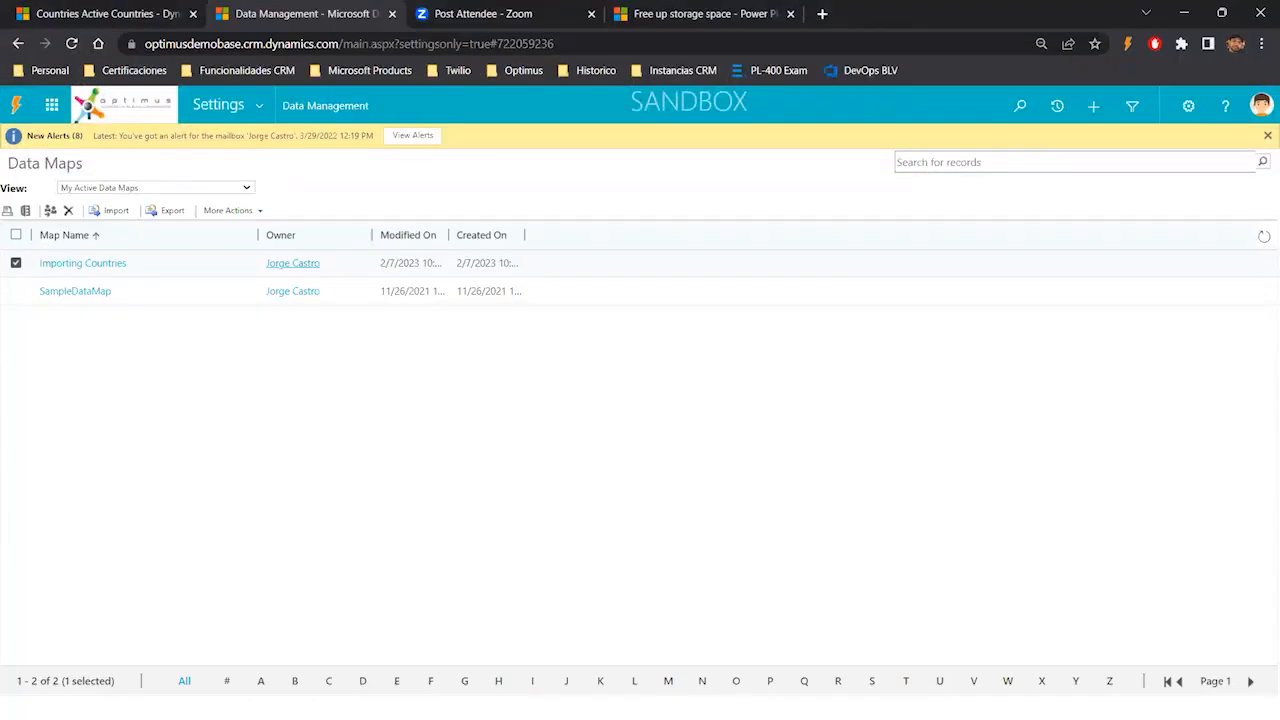
- Open Imports under Data Management and open the completed NewCountries.csv import record
click(264, 104)
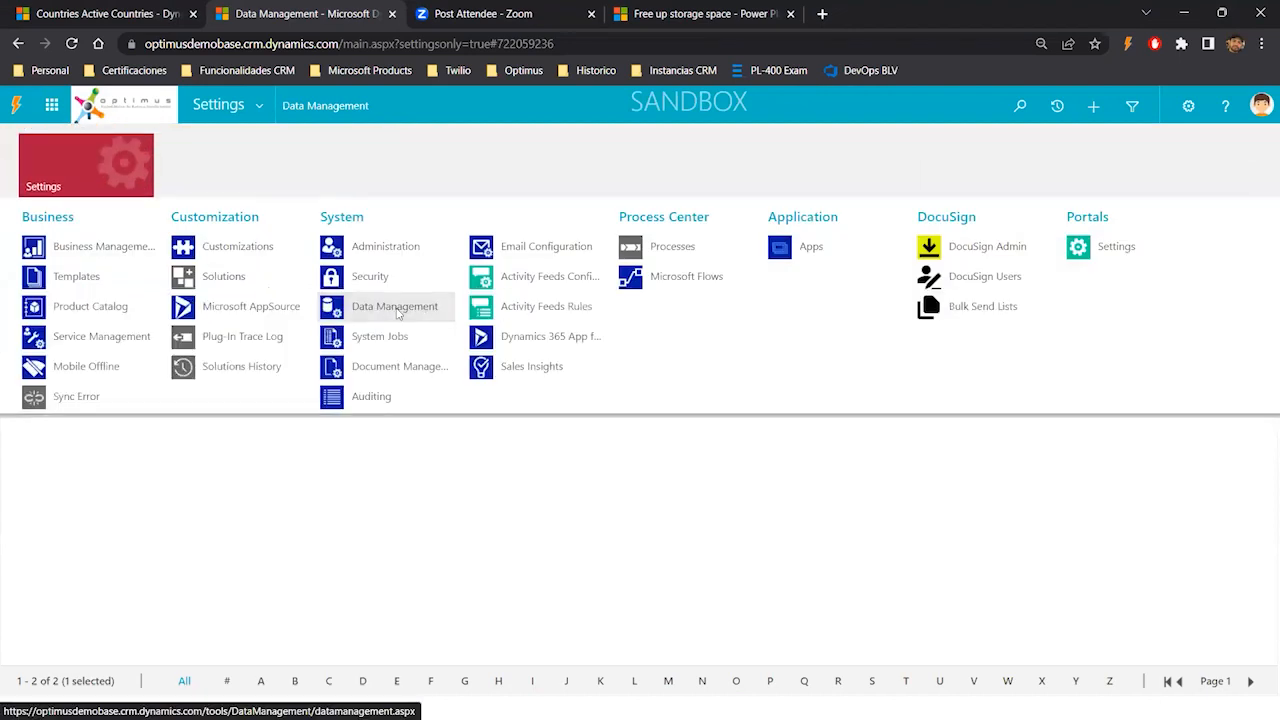
click(395, 310)
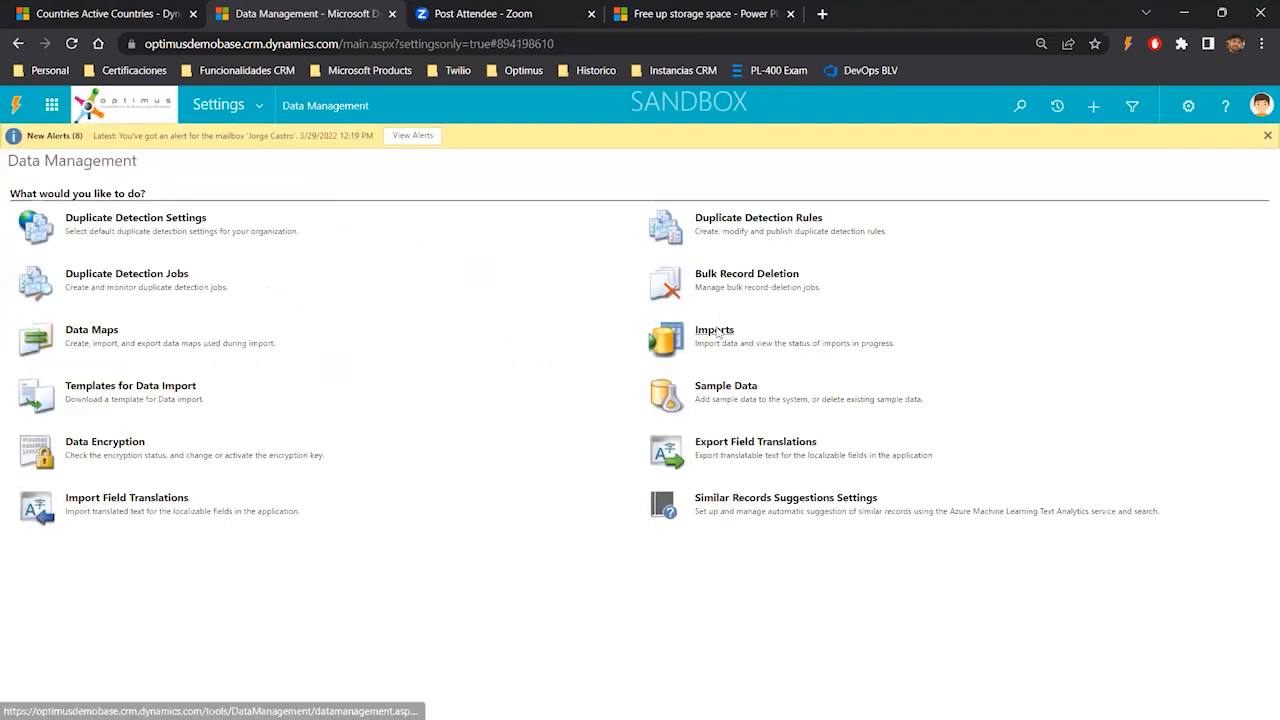
click(716, 332)
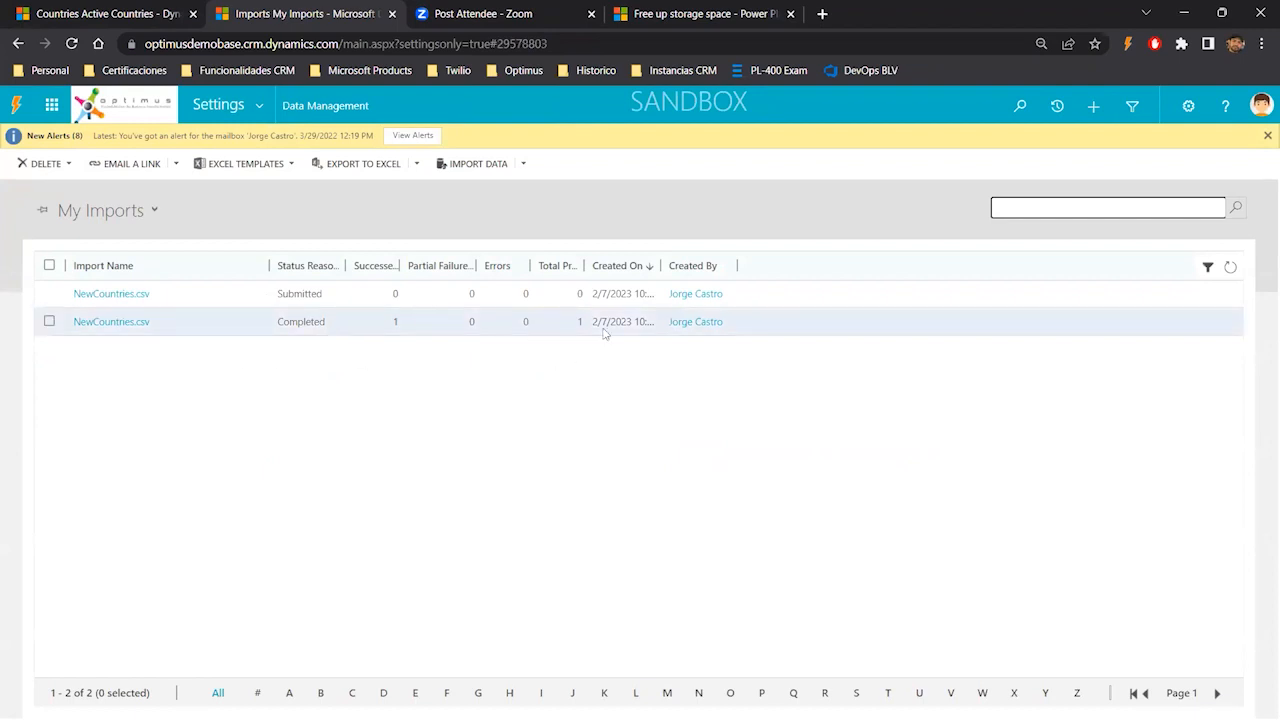
click(443, 326)
click(134, 321)
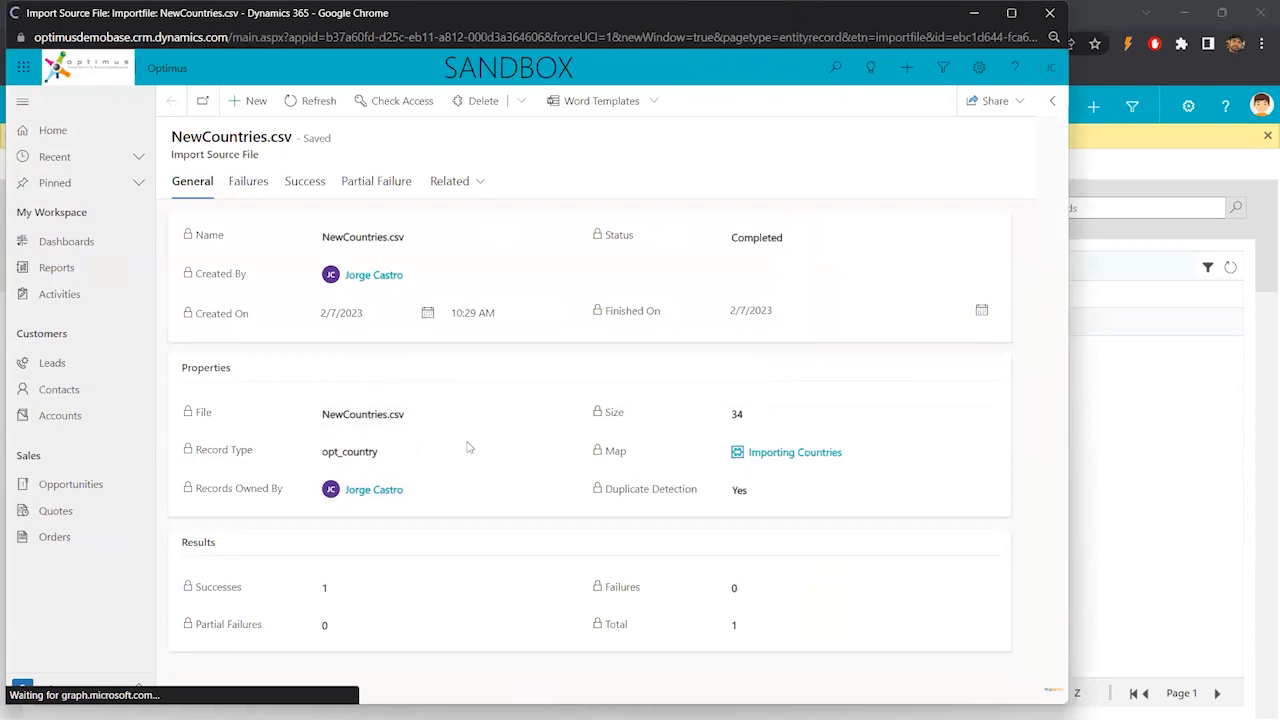
- Review the import record's record type, Success and Failures tabs, then close the record window
drag(380, 452, 311, 459)
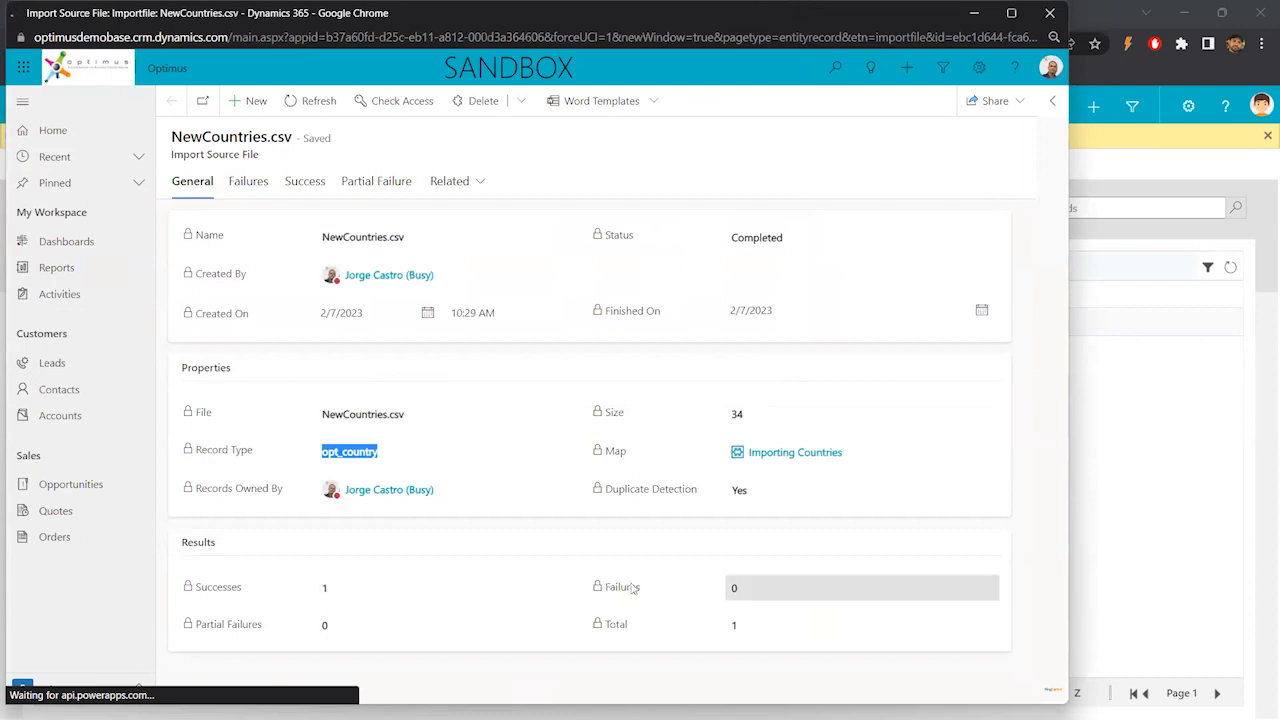
click(301, 188)
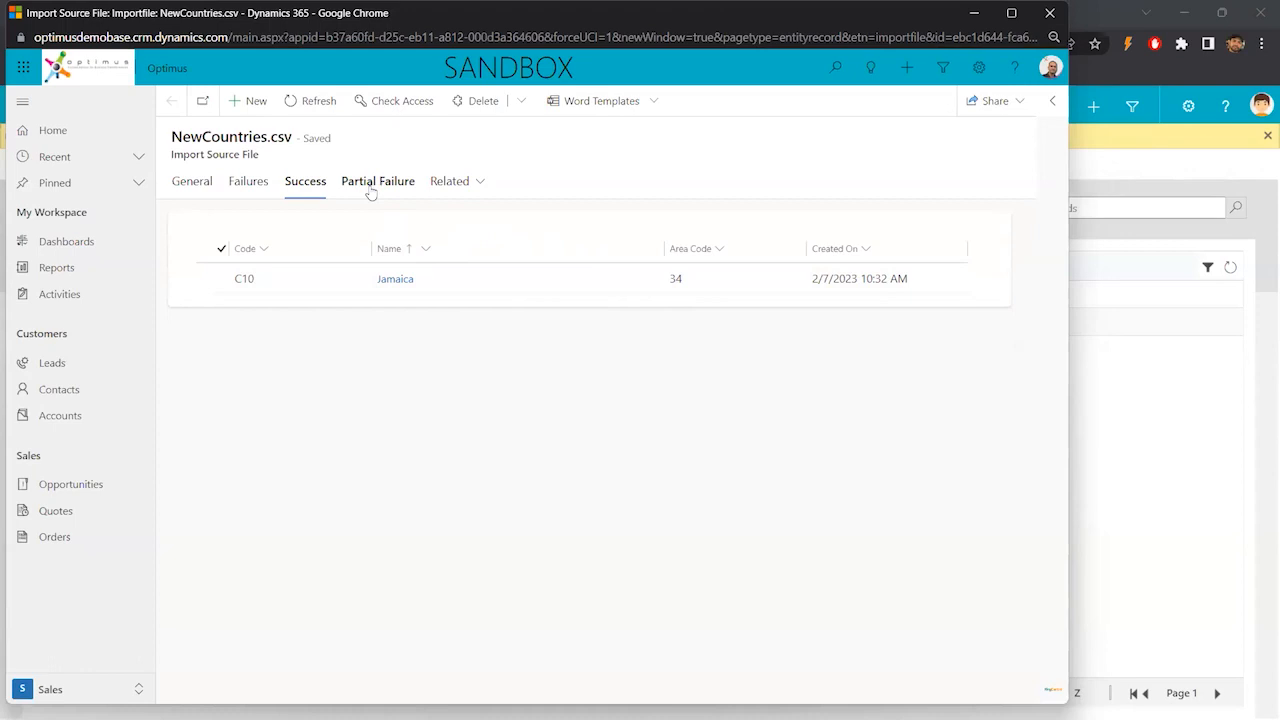
click(246, 188)
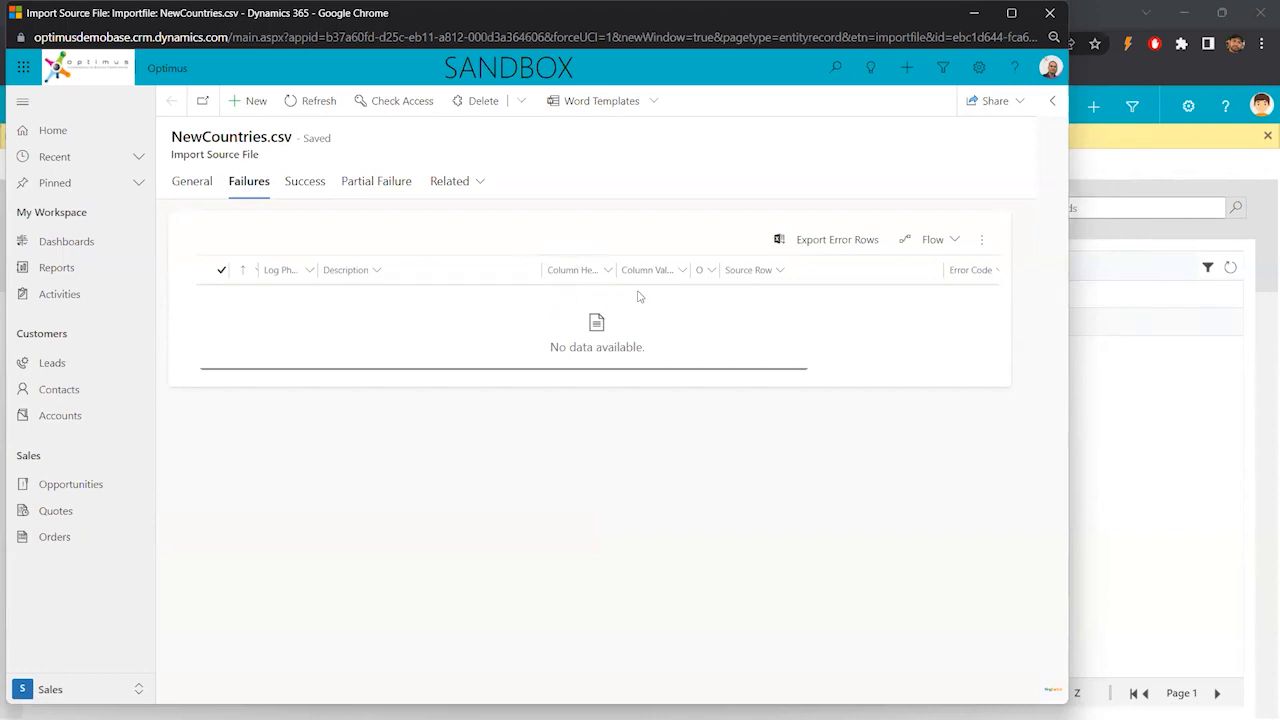
drag(803, 370, 990, 370)
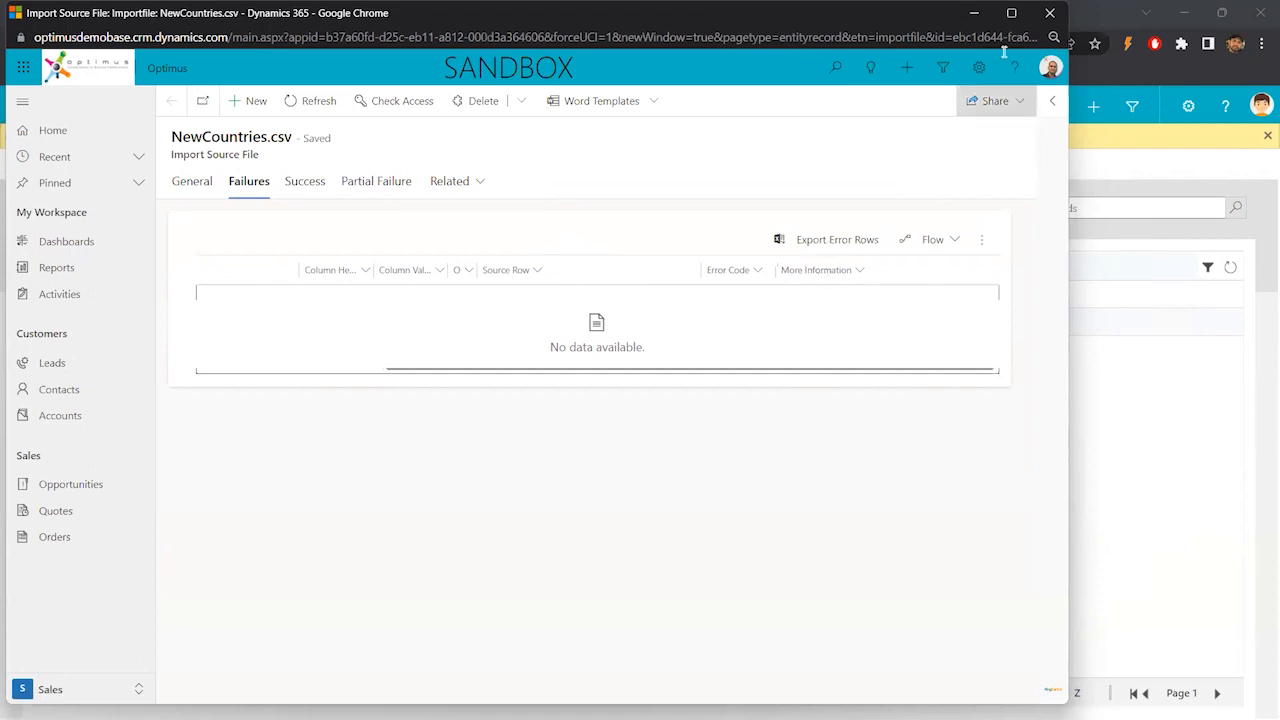
click(1048, 14)
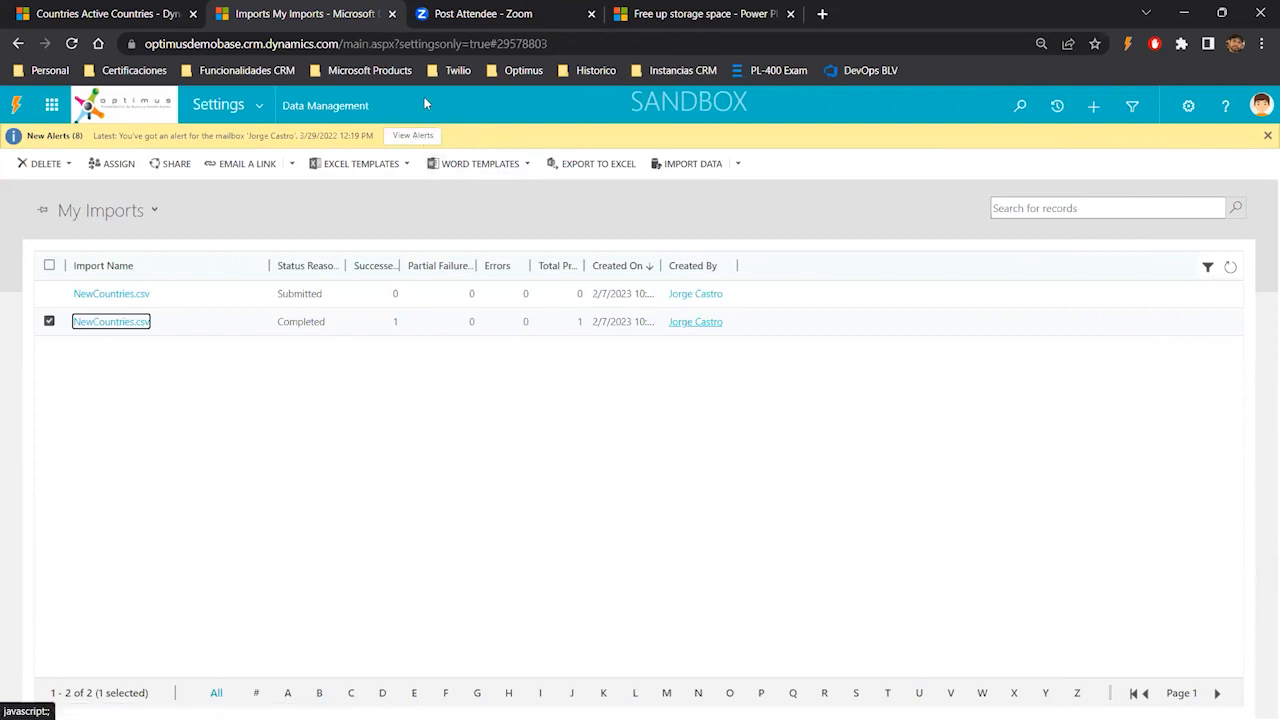
- Check the Active Countries list, then return to the My Imports tab
click(112, 14)
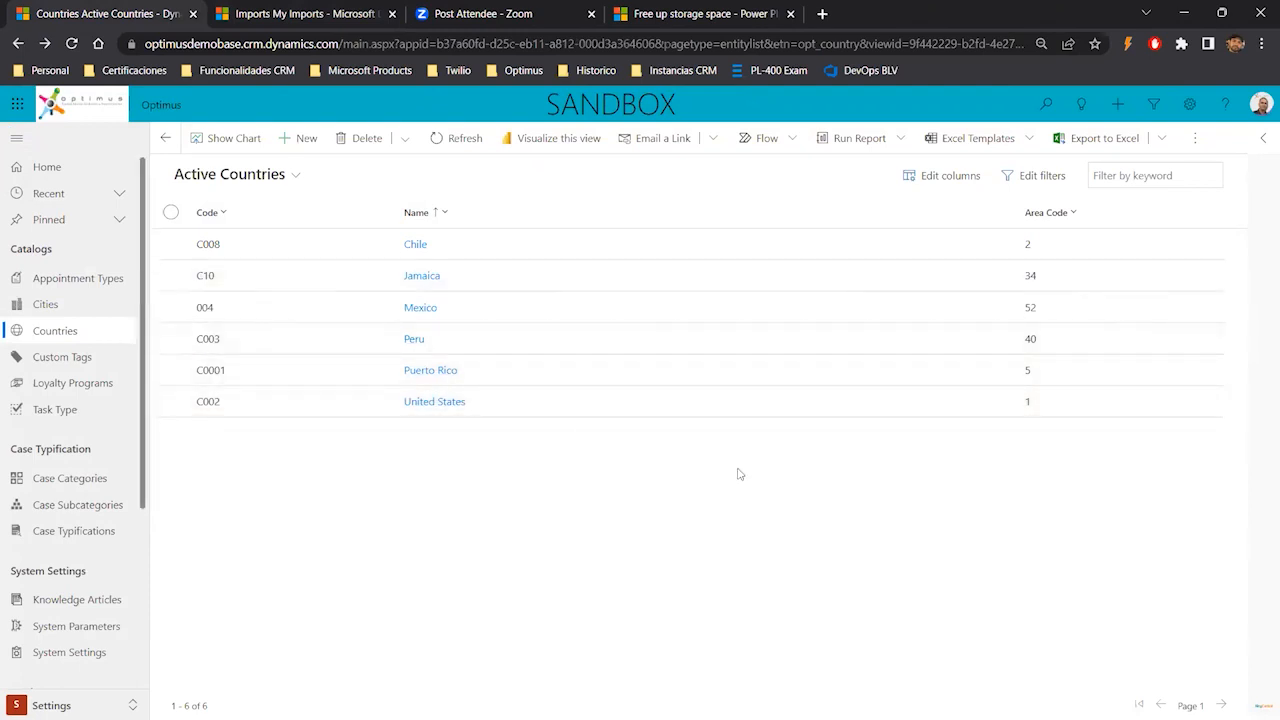
click(308, 13)
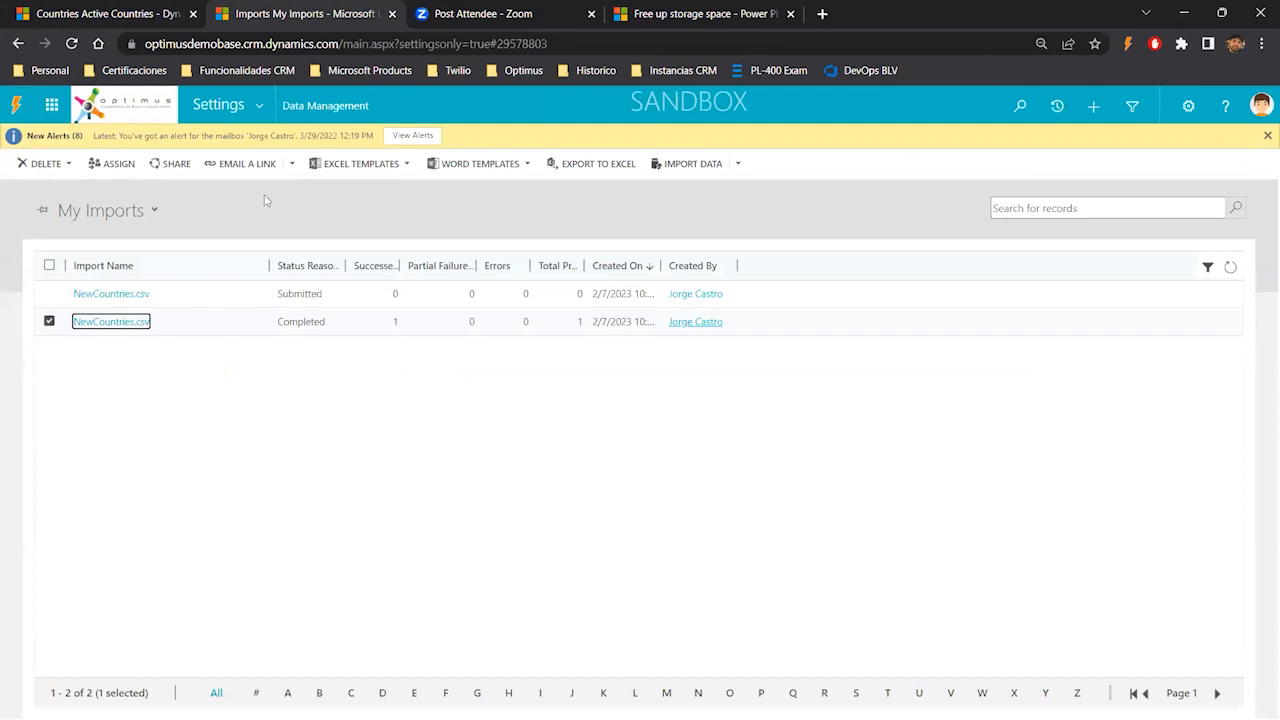
- Open Templates for Data Import under Data Management and choose the Country record type
click(258, 105)
click(357, 307)
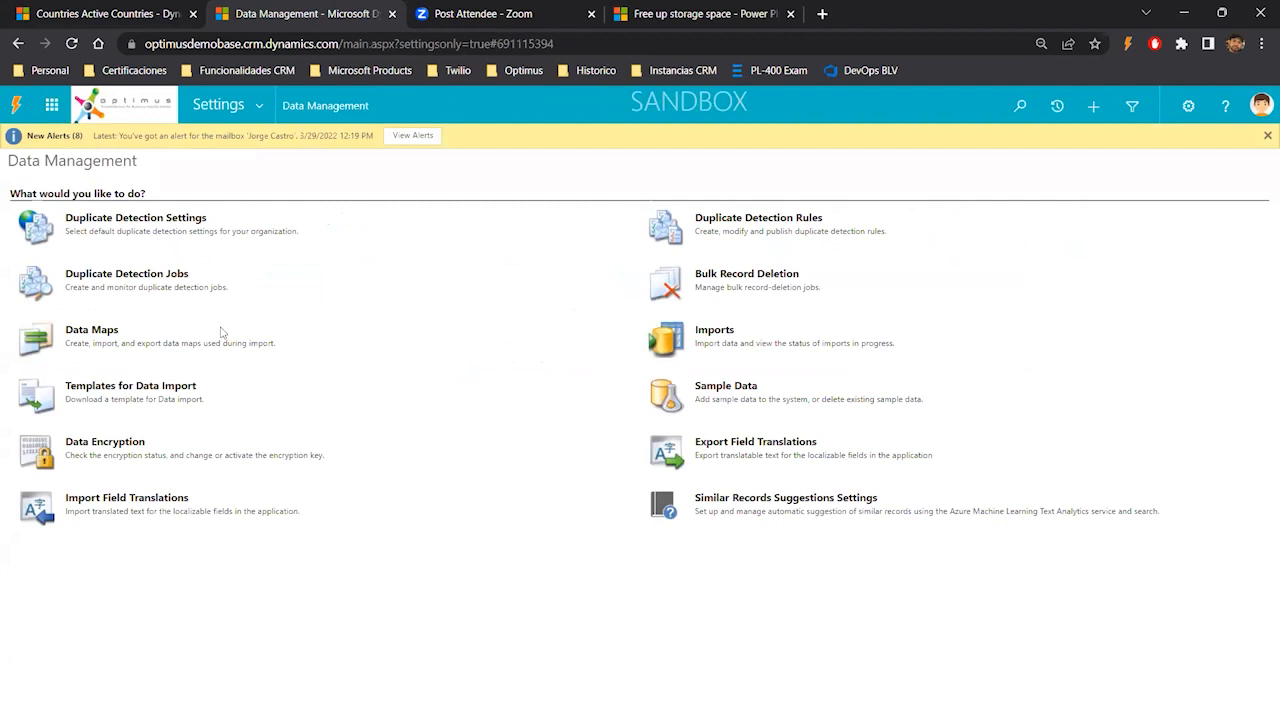
click(90, 390)
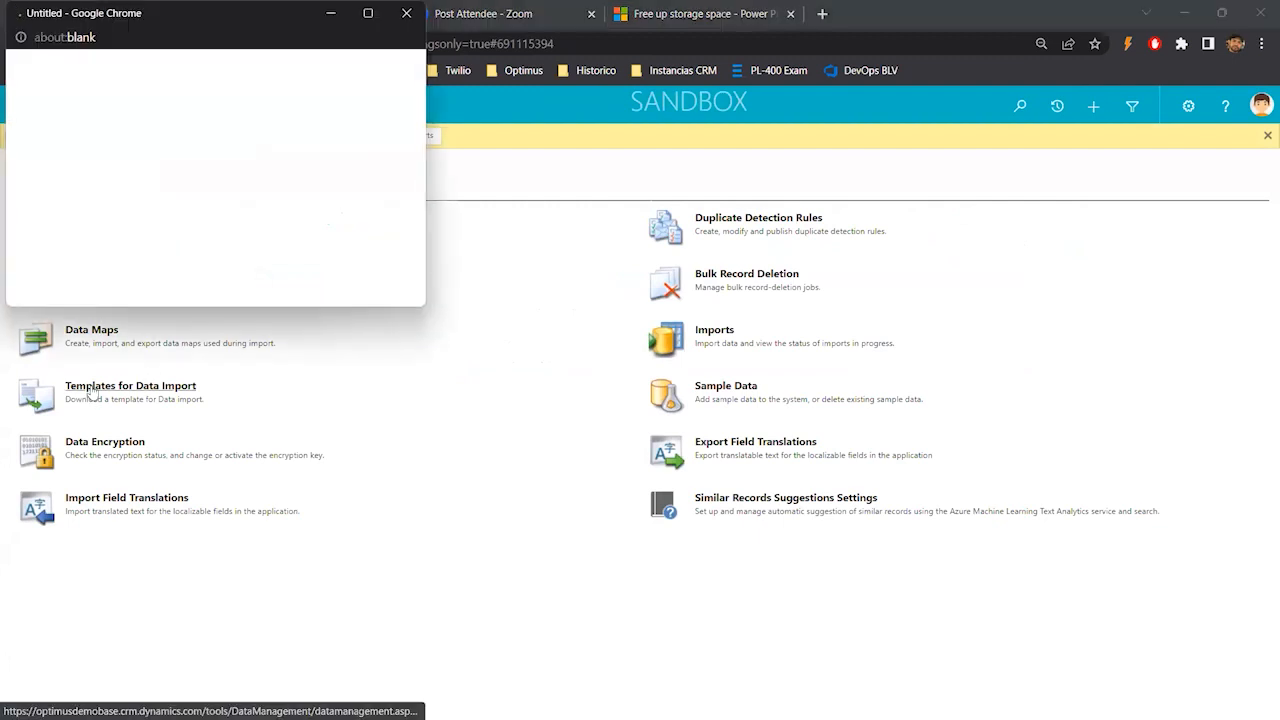
click(147, 166)
key(c)
key(o)
key(u)
key(Return)
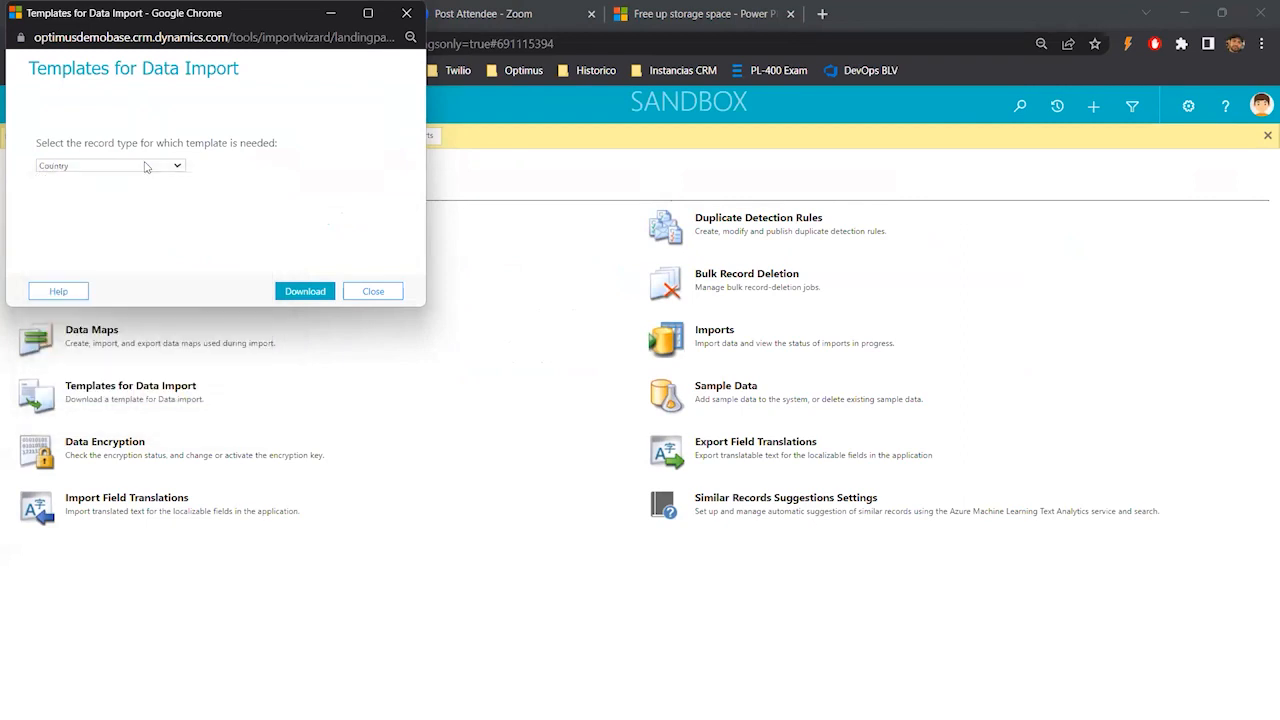
- Download the Country data import template and open the workbook with editing enabled
click(306, 290)
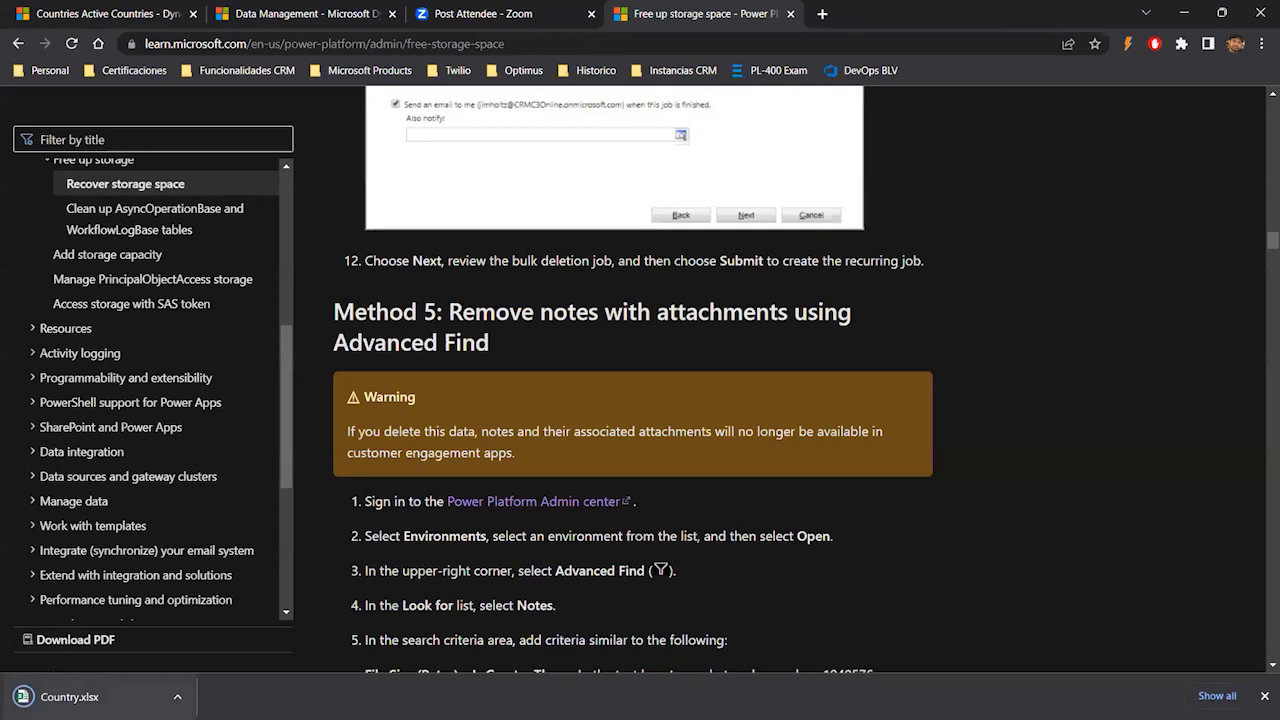
click(69, 696)
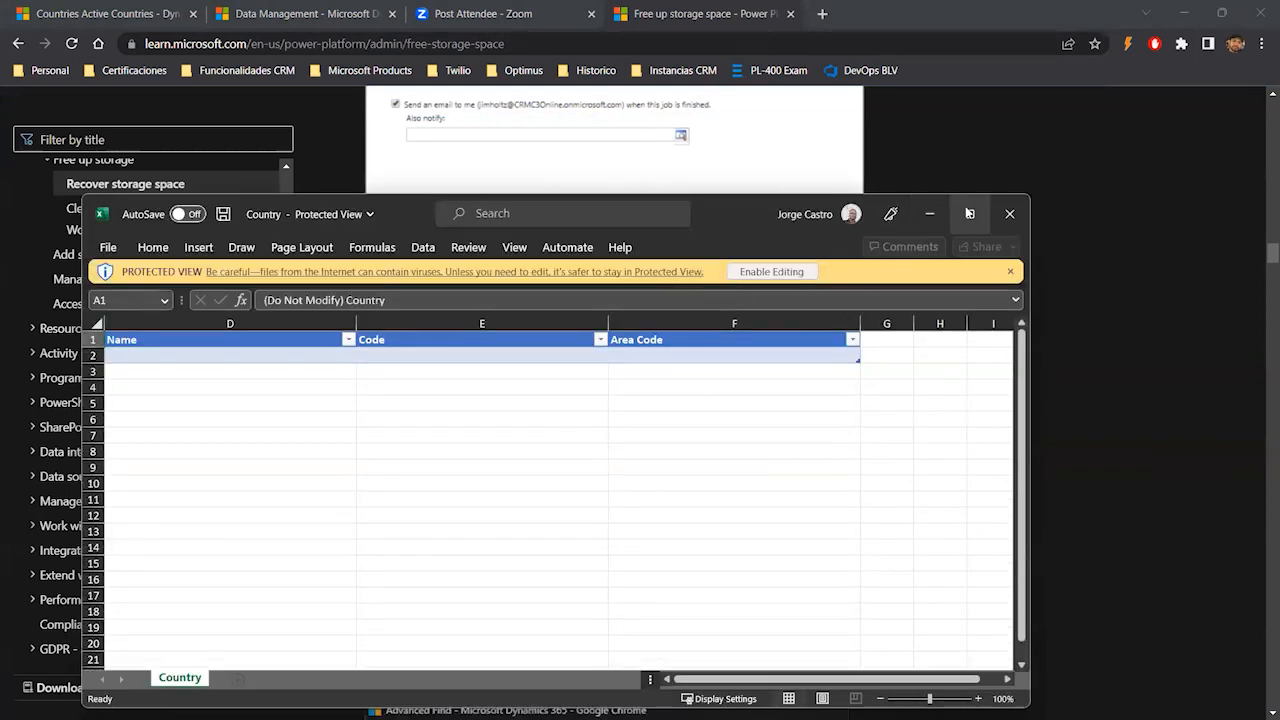
double_click(751, 206)
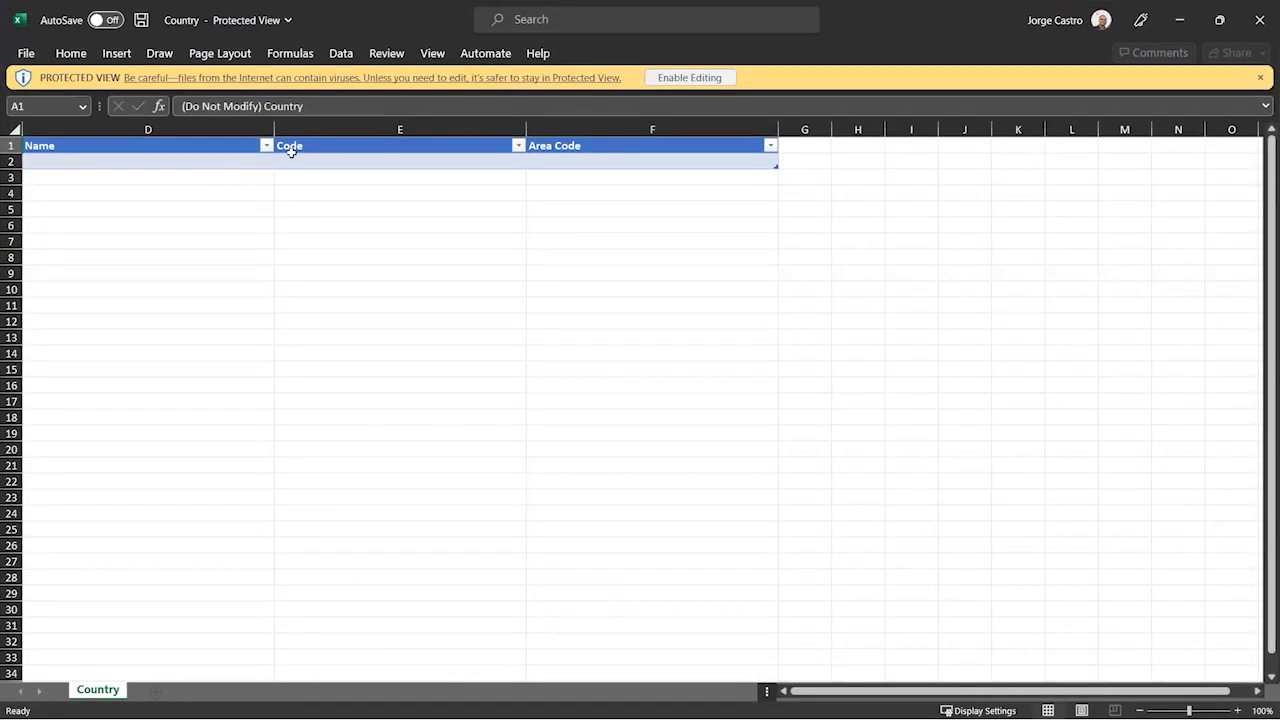
click(697, 77)
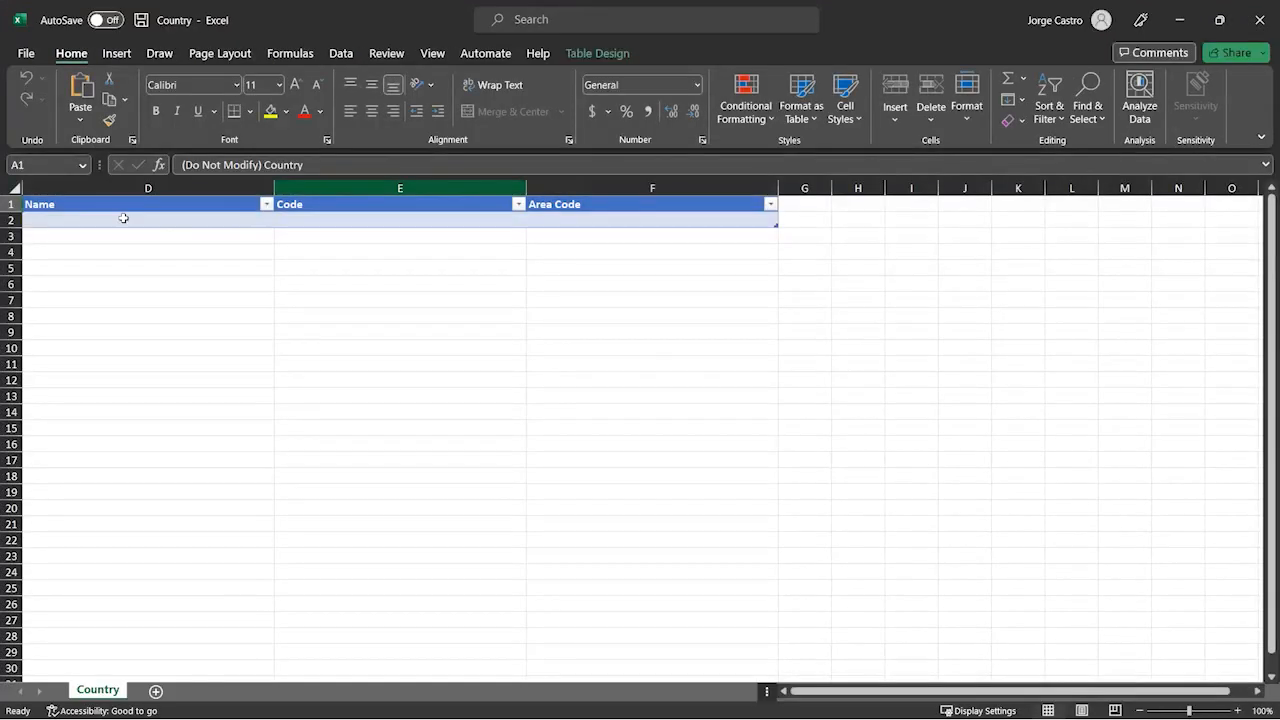
- Inspect the template's Name, Code and Area Code columns and compare them with the Active Countries list
click(217, 222)
key(ctrl+a)
click(580, 223)
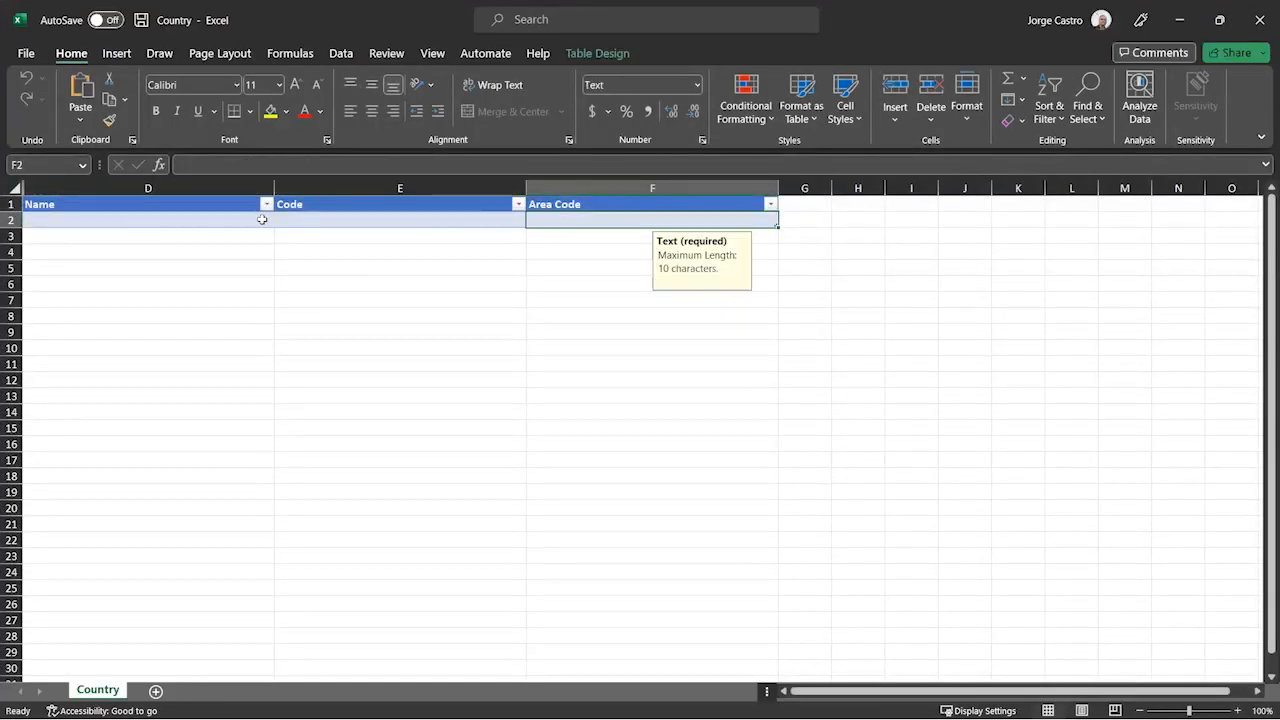
click(238, 216)
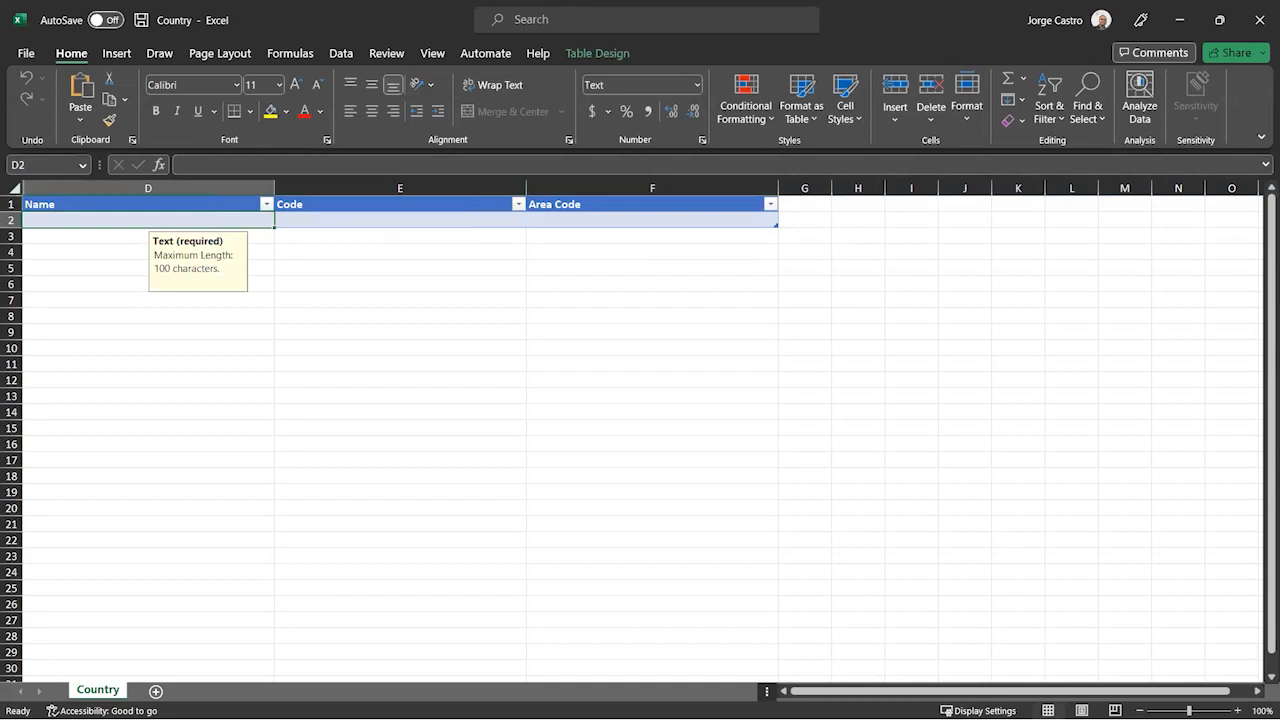
key(alt+Tab)
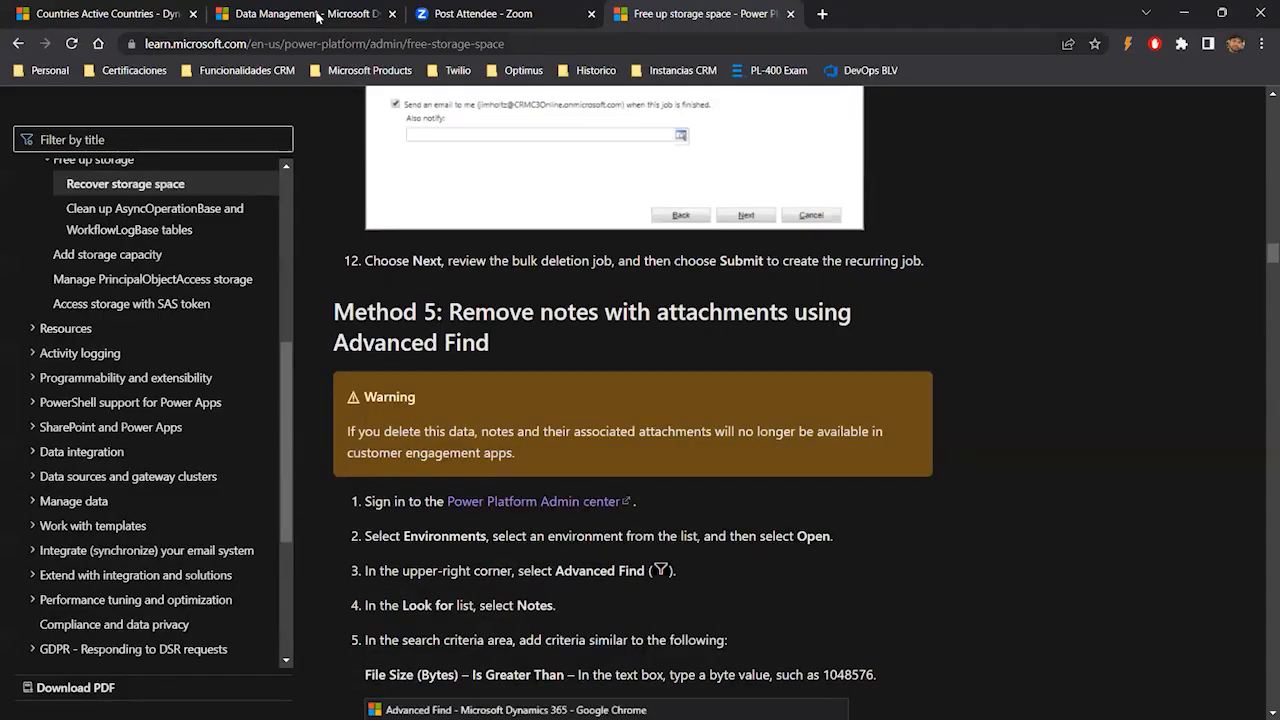
click(314, 15)
click(73, 15)
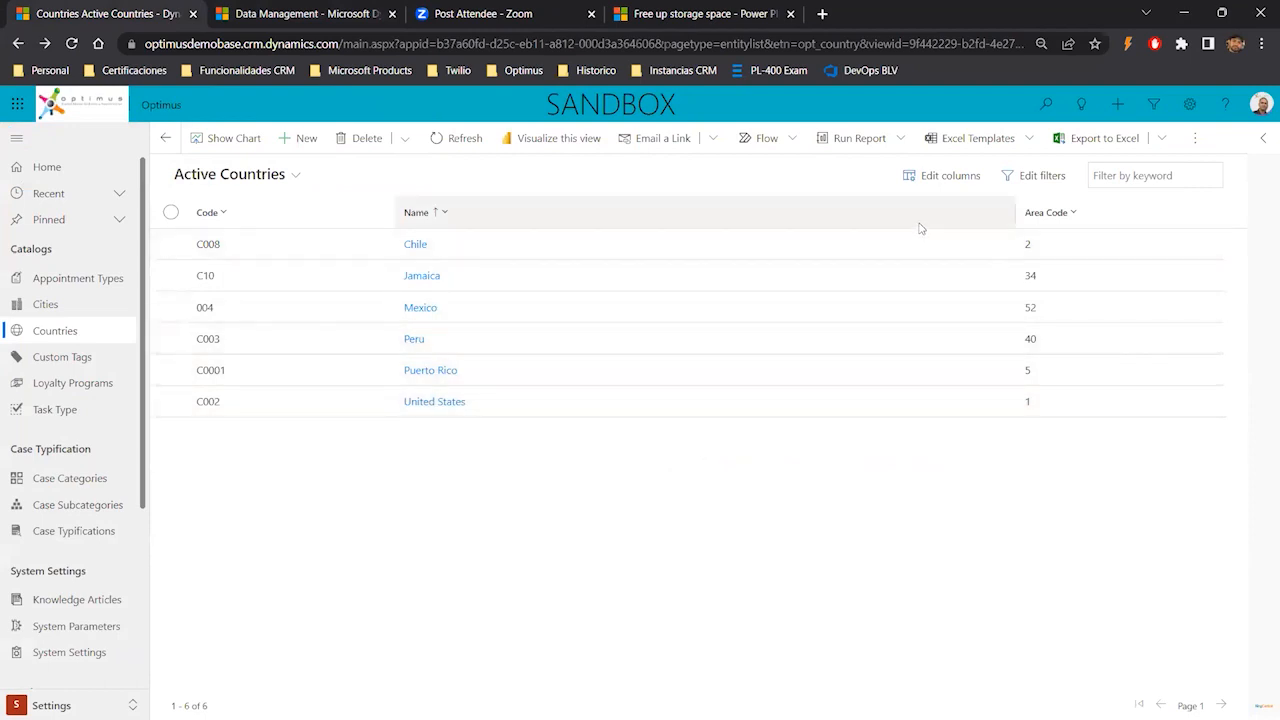
click(1184, 13)
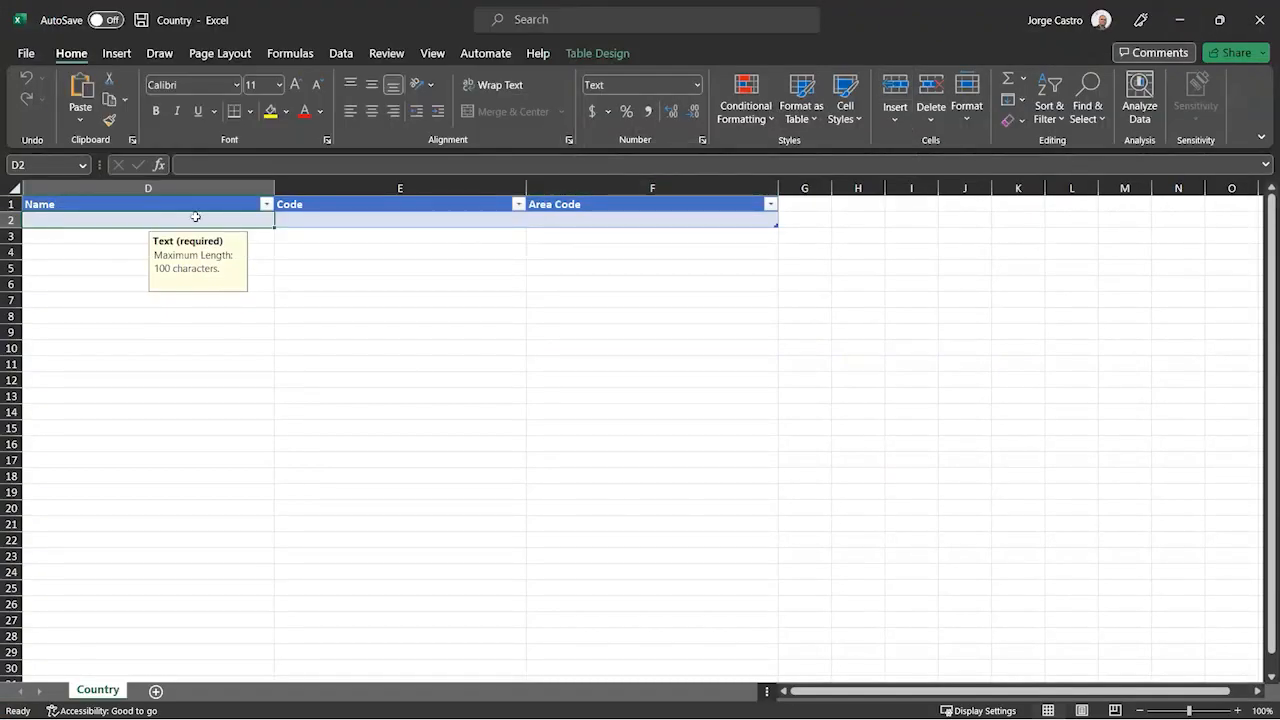
- Fill a template row with Name England, Code C223 and Area Code 36, then save and close the workbook
text(England)
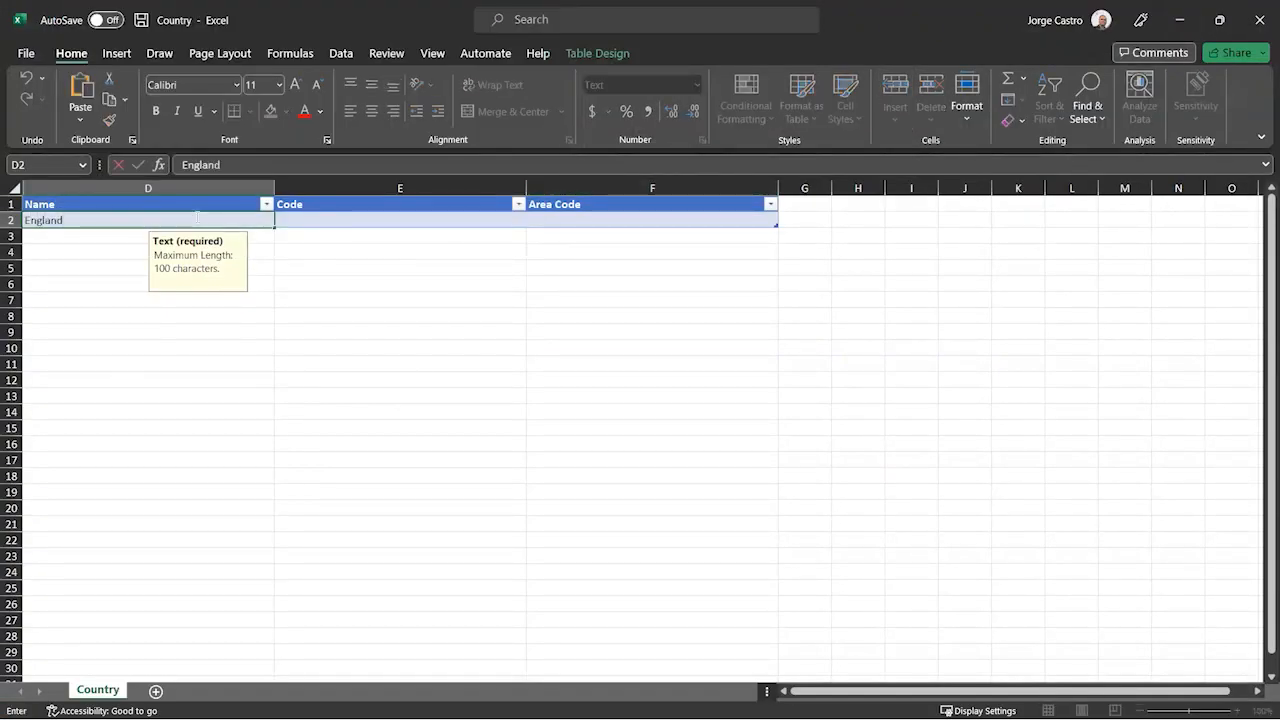
key(Tab)
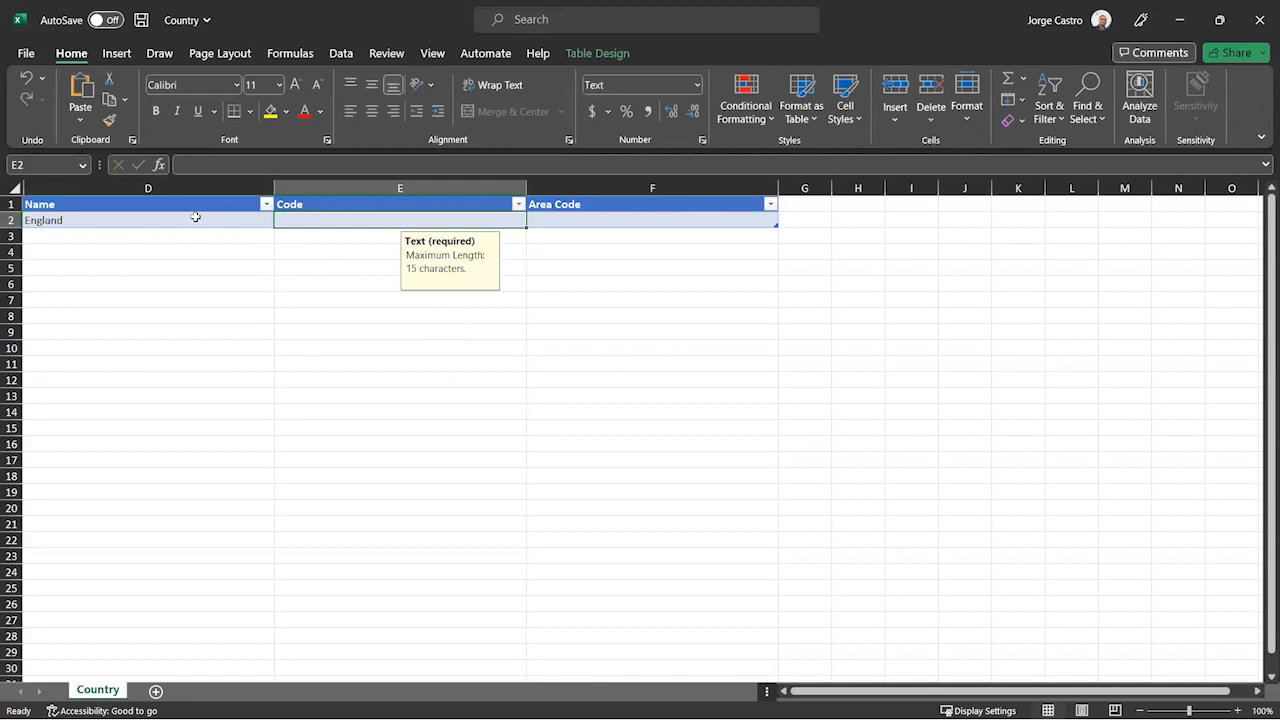
text(65)
key(Tab)
key(shift+Tab)
text(C)
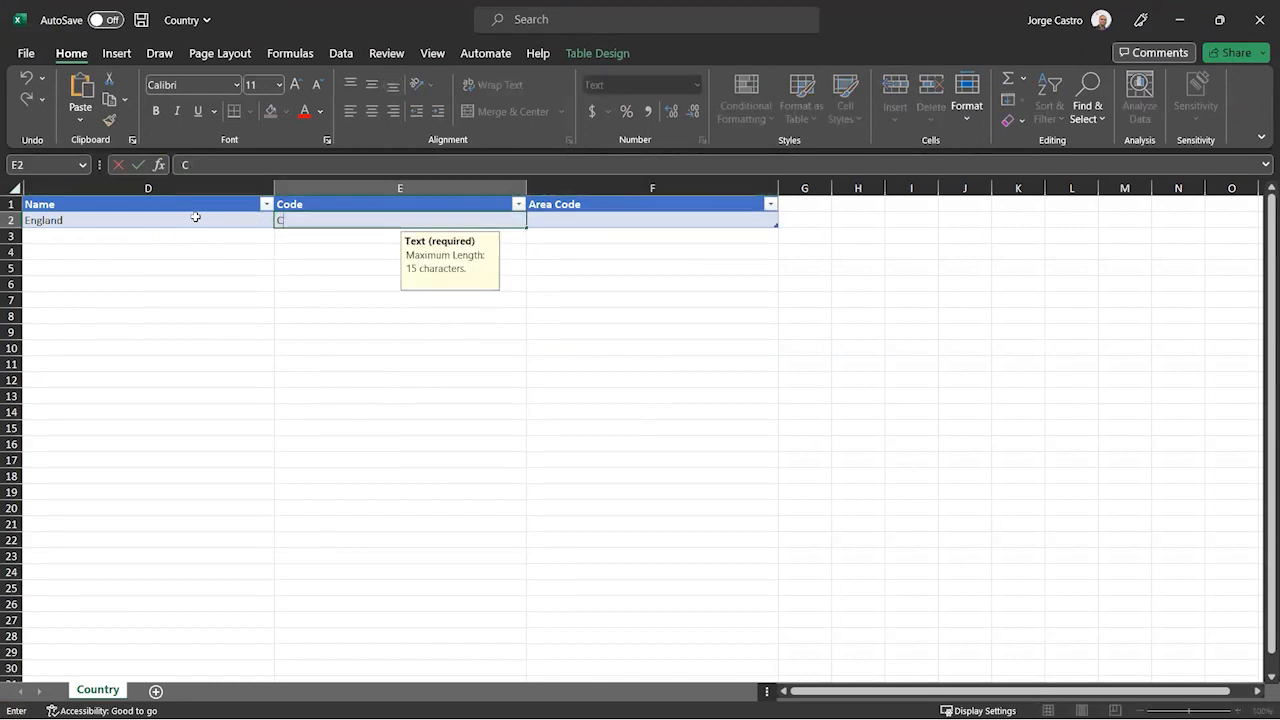
key(Tab)
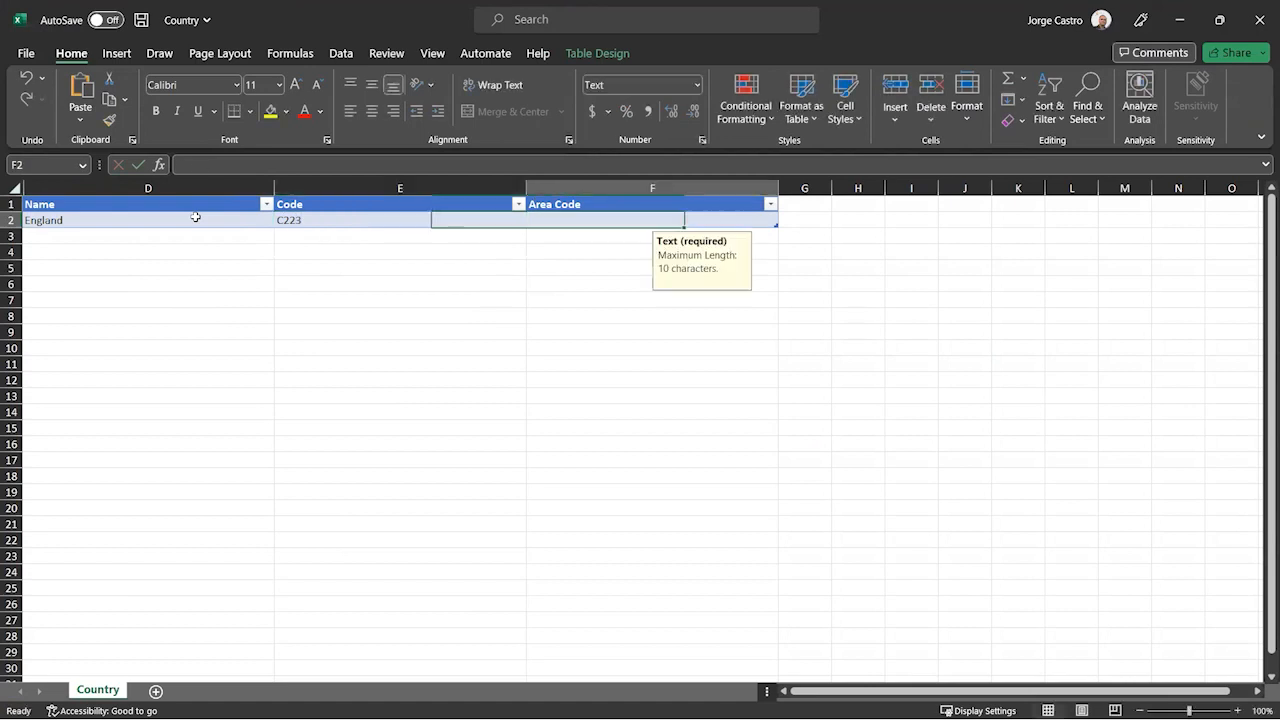
text(36)
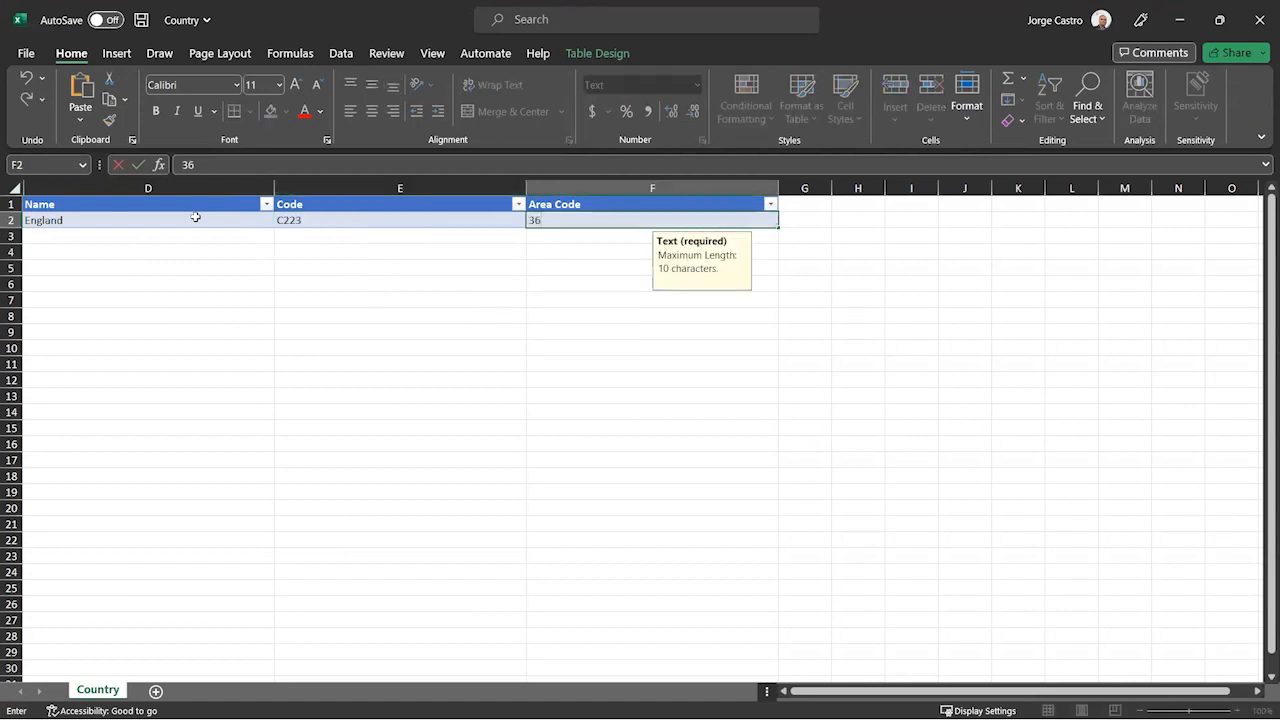
click(140, 22)
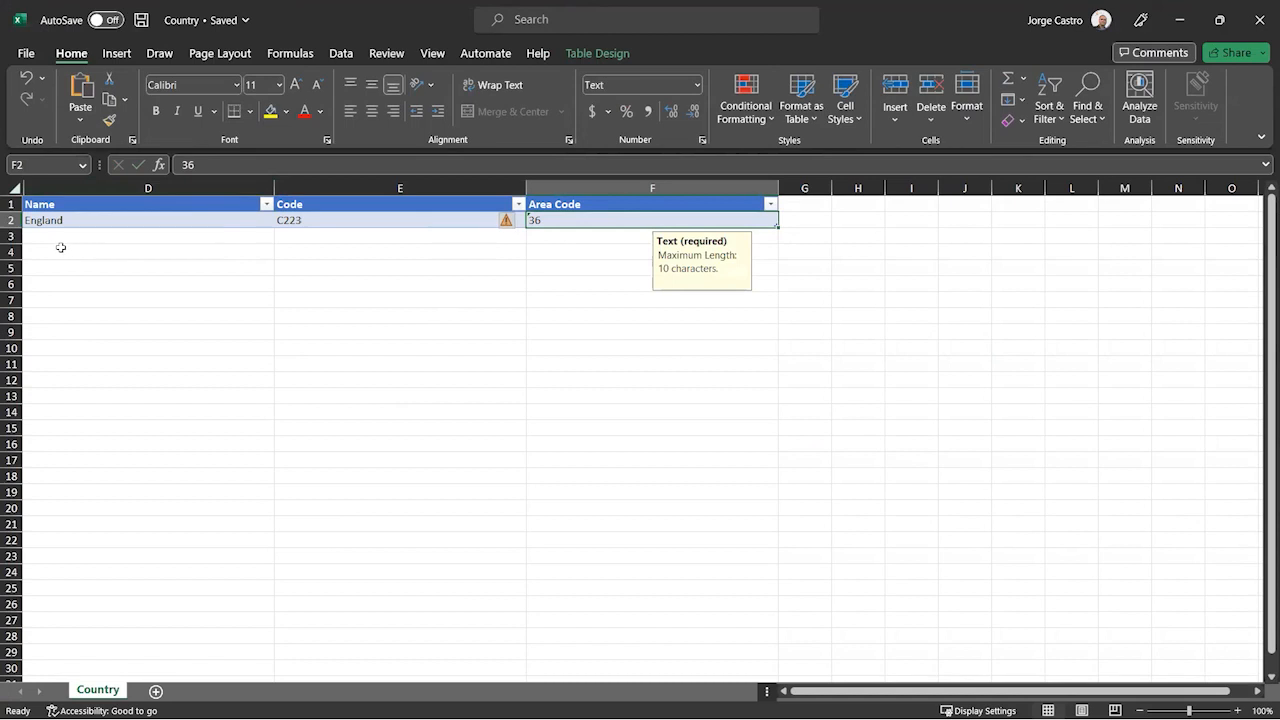
click(1255, 20)
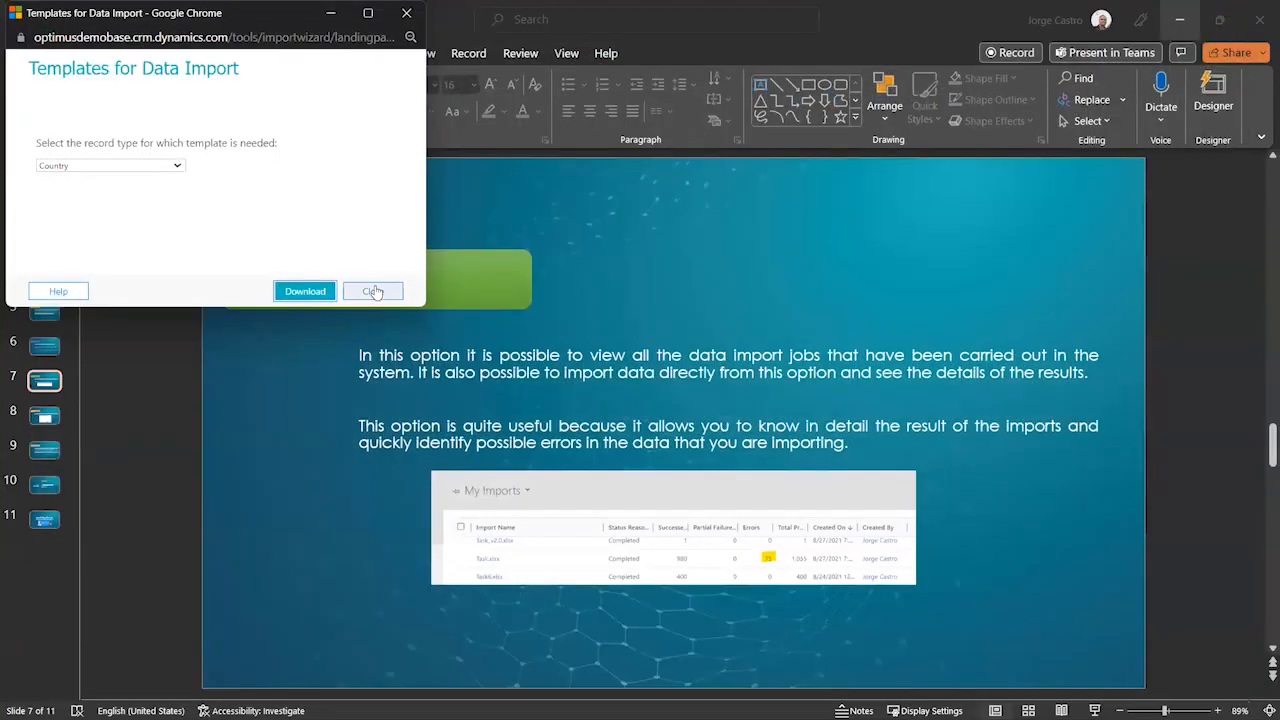
- Close the template dialog and open Imports under Data Management
click(365, 286)
click(1181, 20)
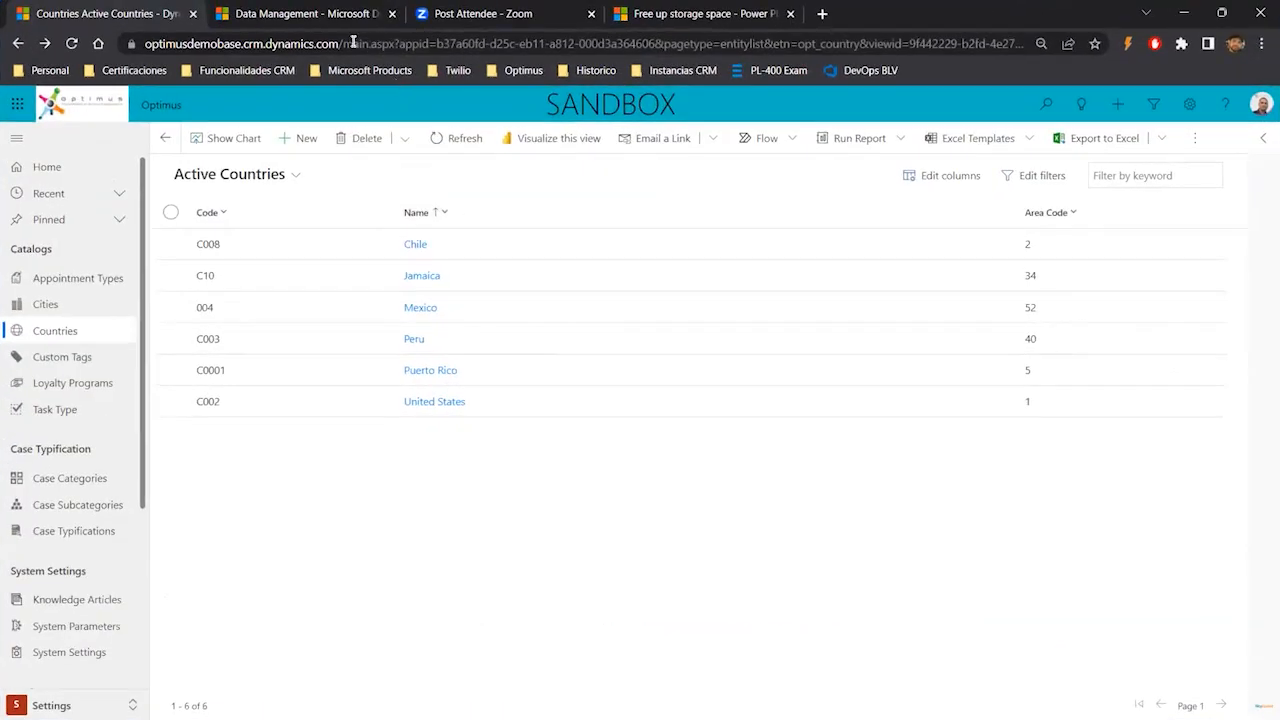
click(290, 14)
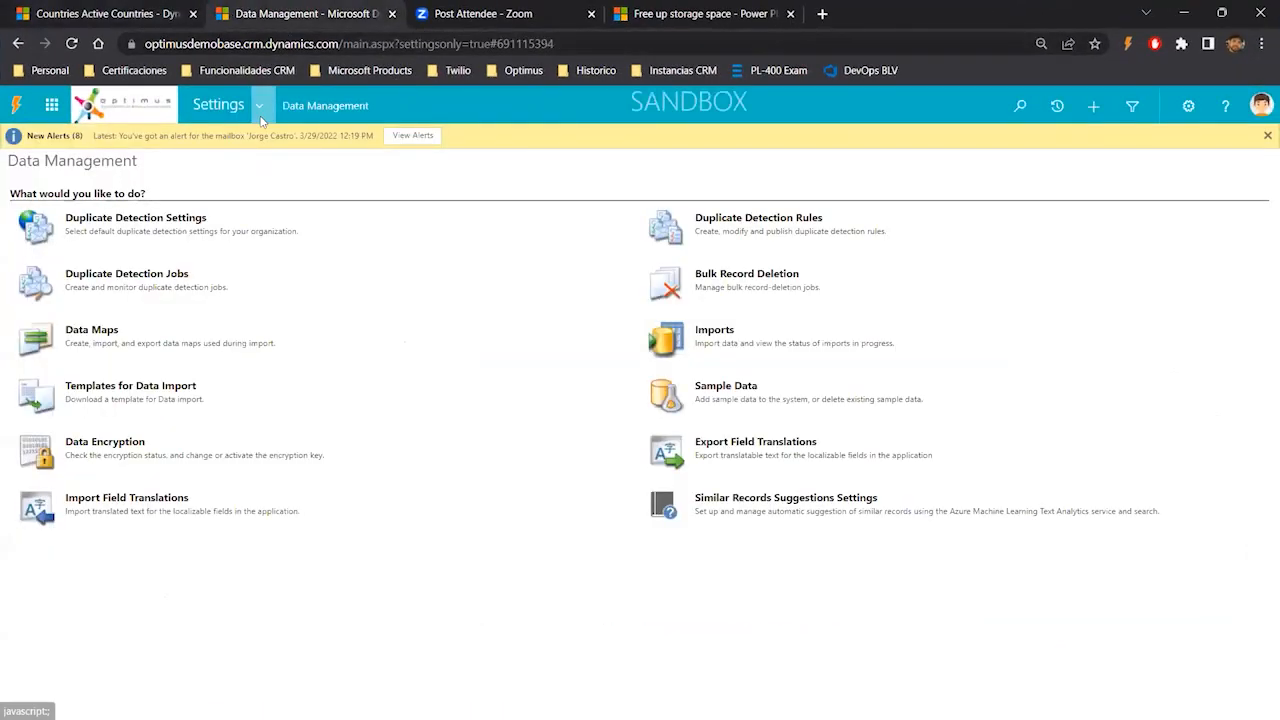
click(722, 334)
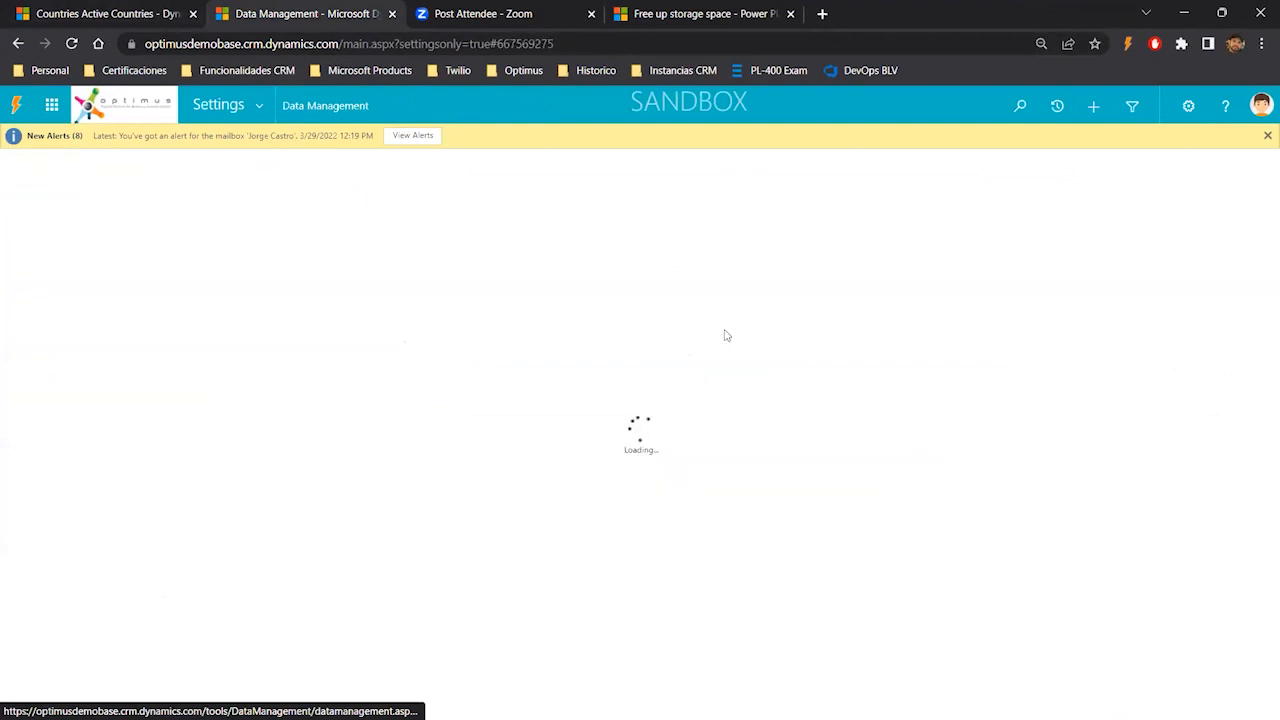
click(790, 14)
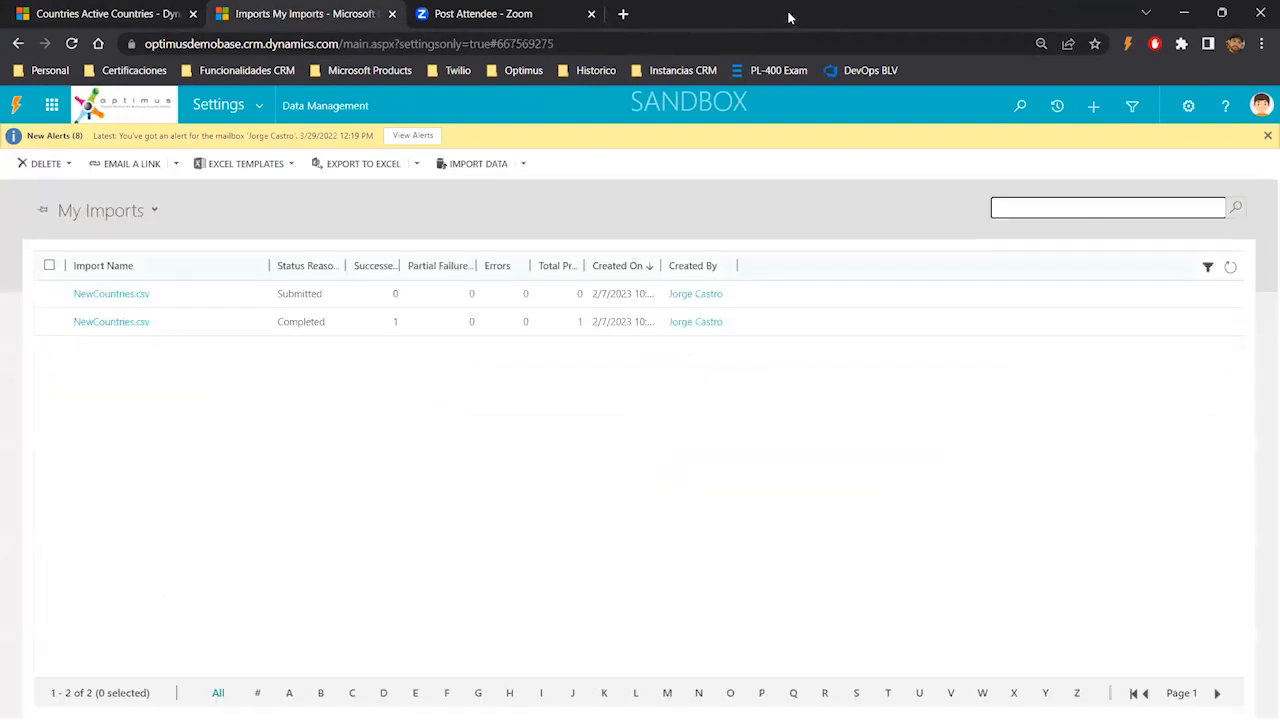
- Import the Country.xlsx file from Downloads, keeping duplicates disallowed, and submit the import
click(478, 166)
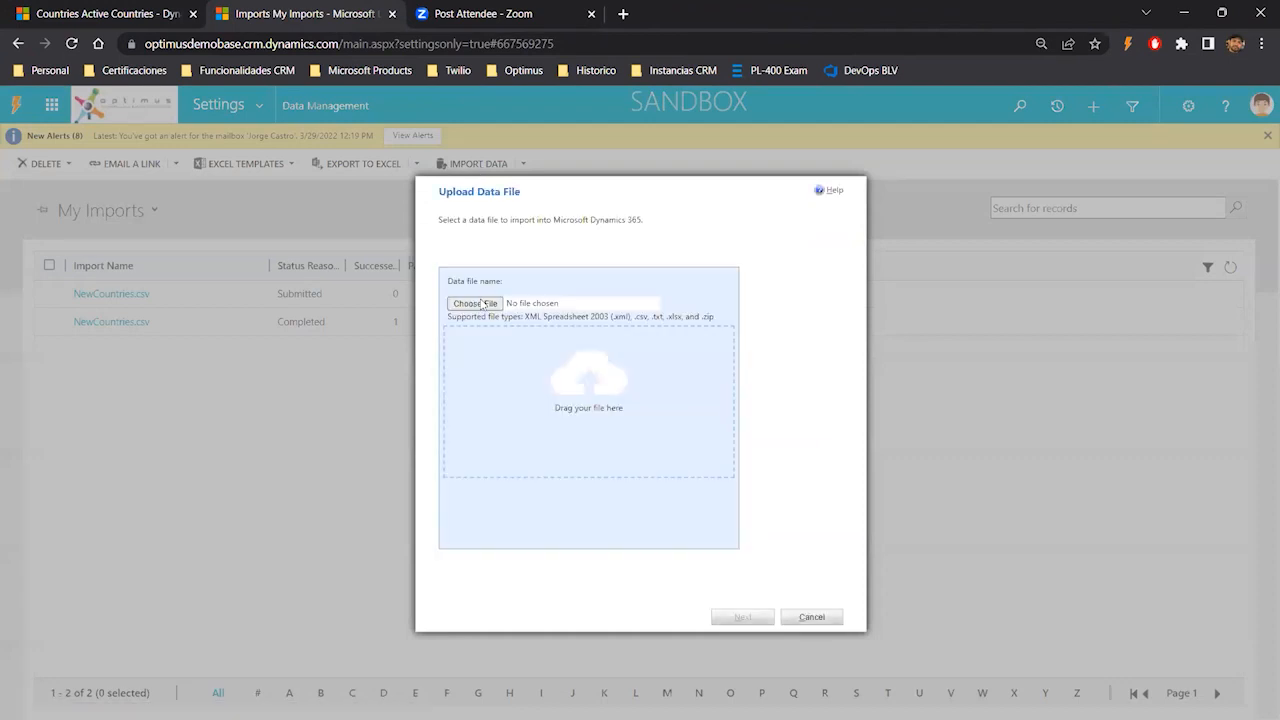
click(472, 303)
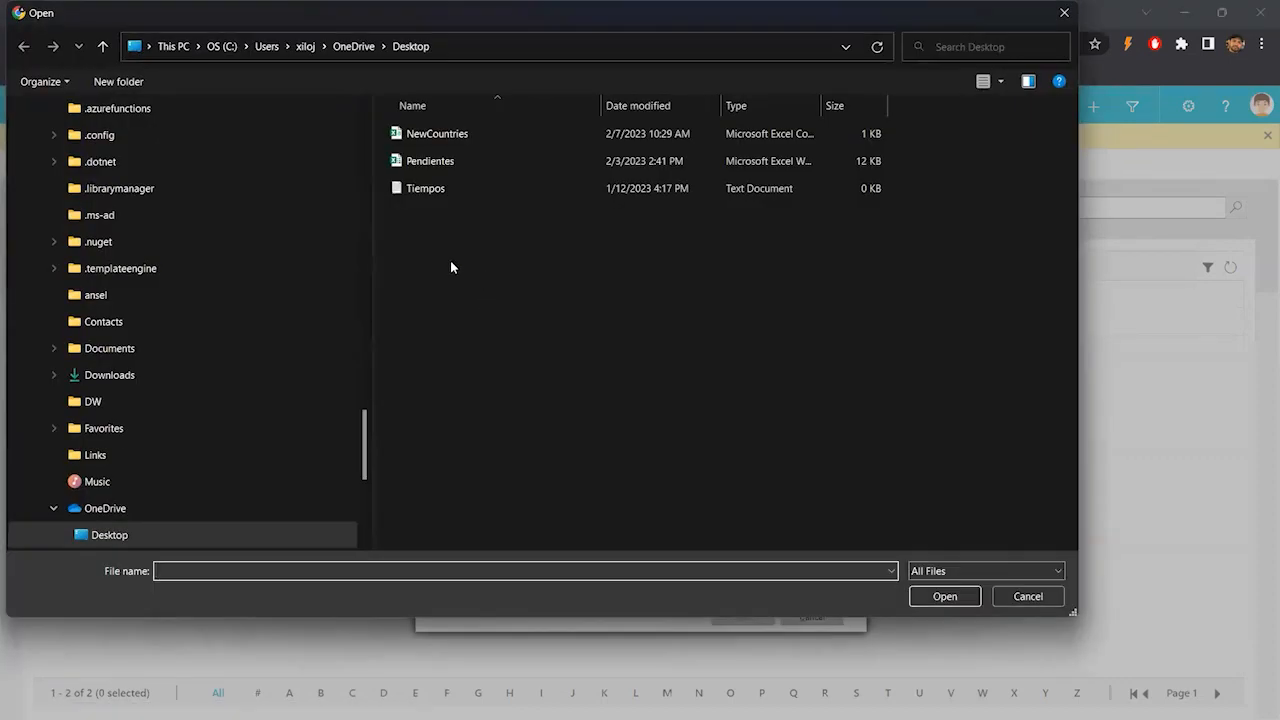
drag(367, 430, 355, 98)
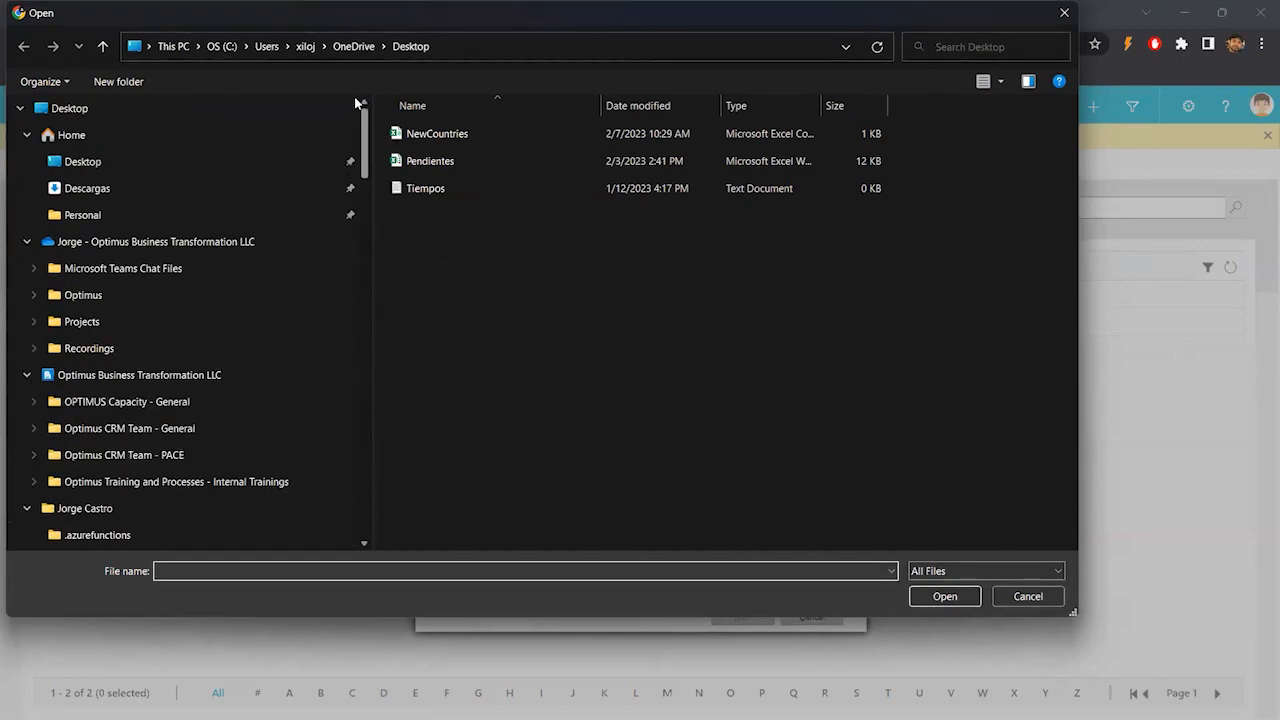
click(104, 188)
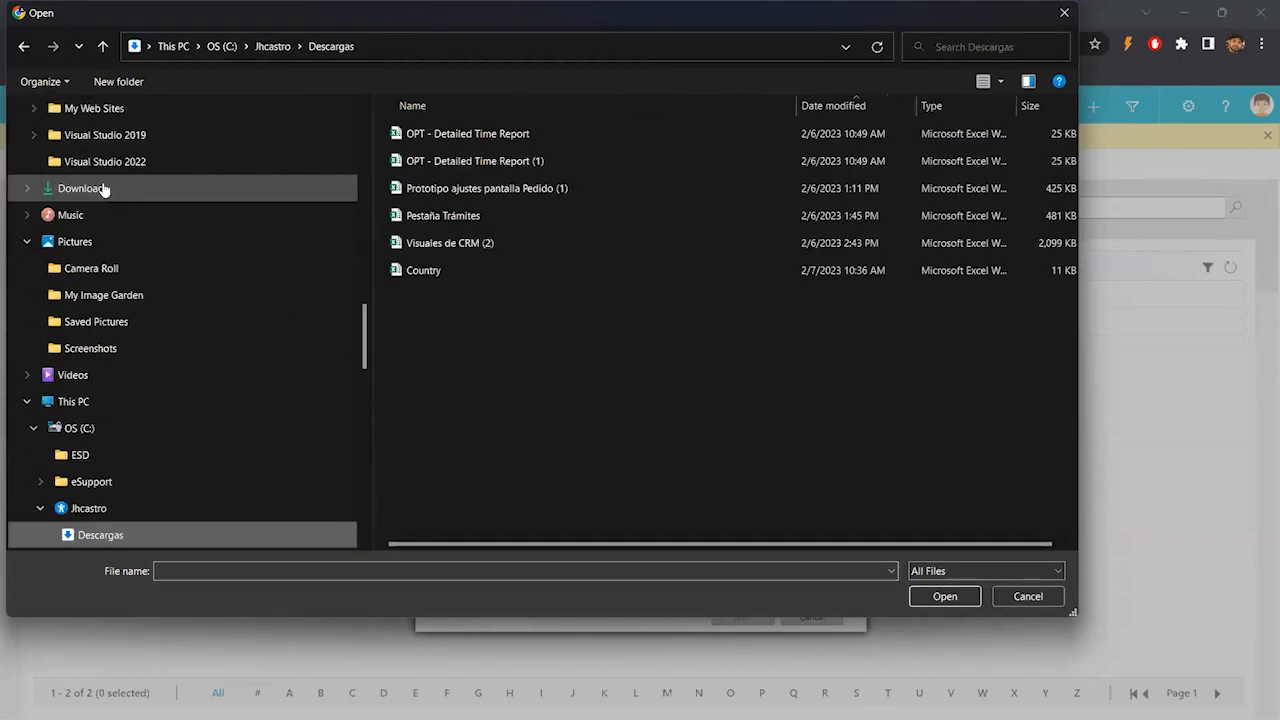
click(428, 274)
click(938, 596)
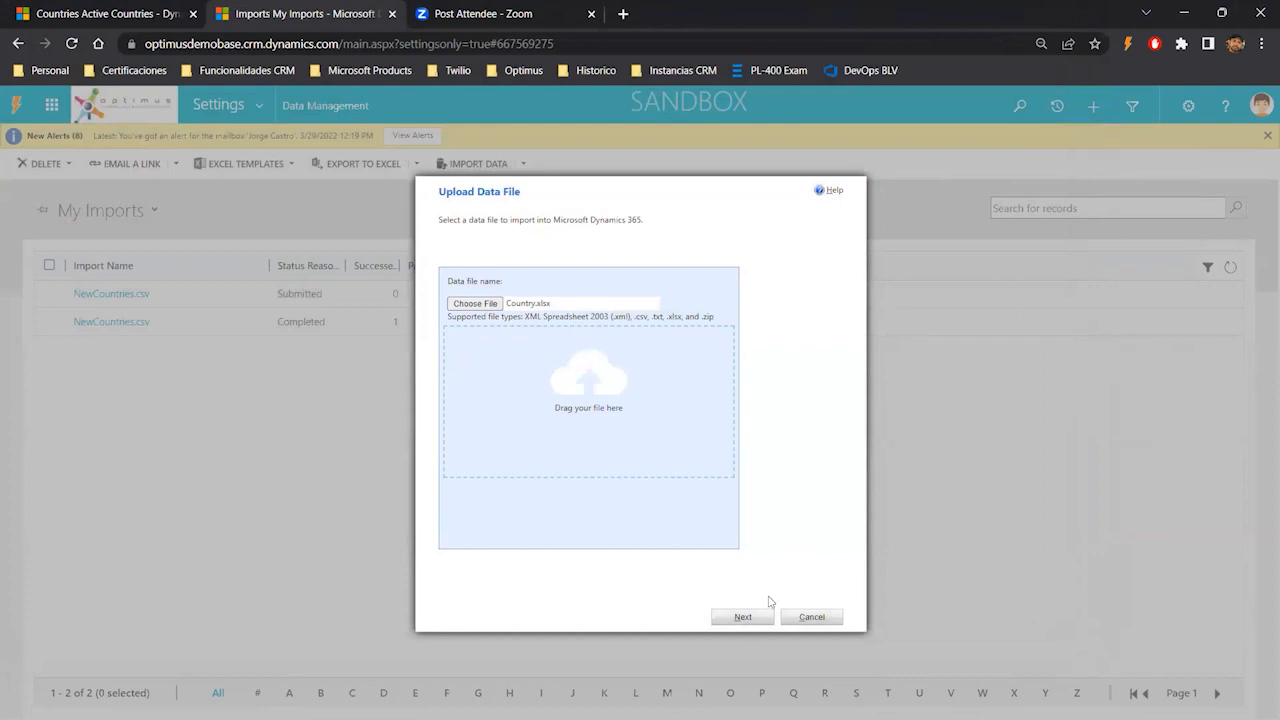
click(747, 619)
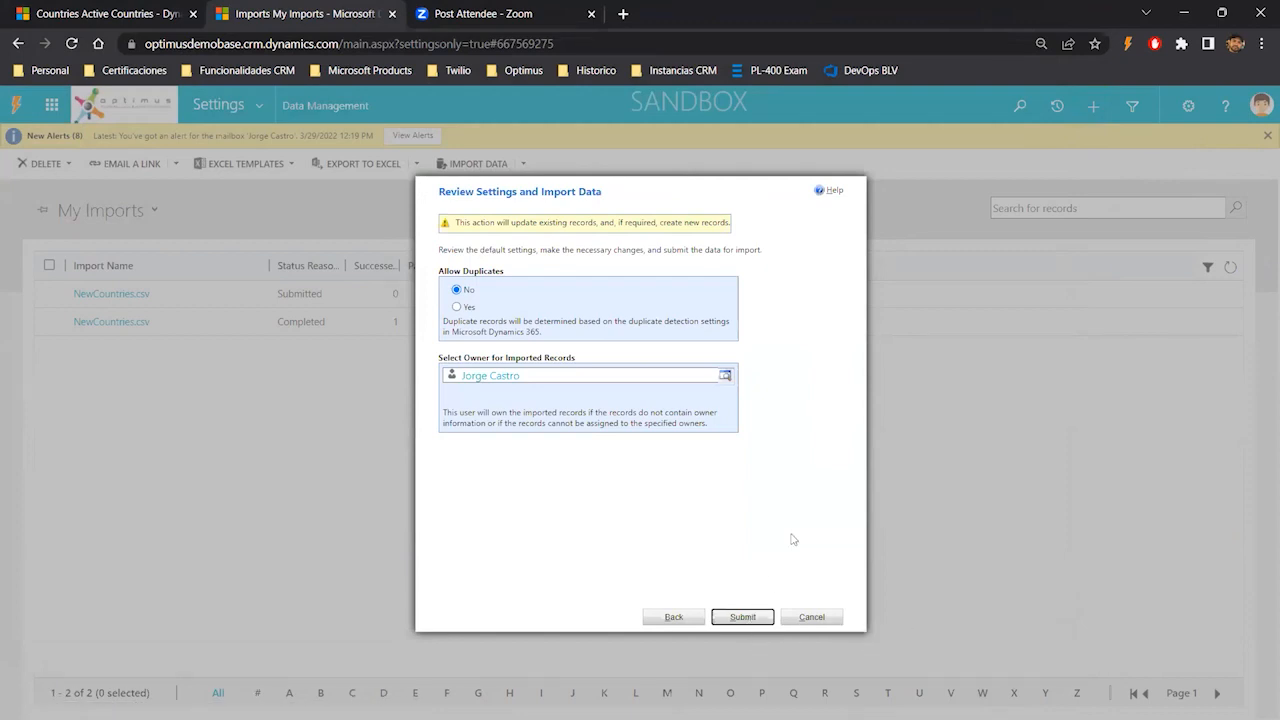
click(742, 622)
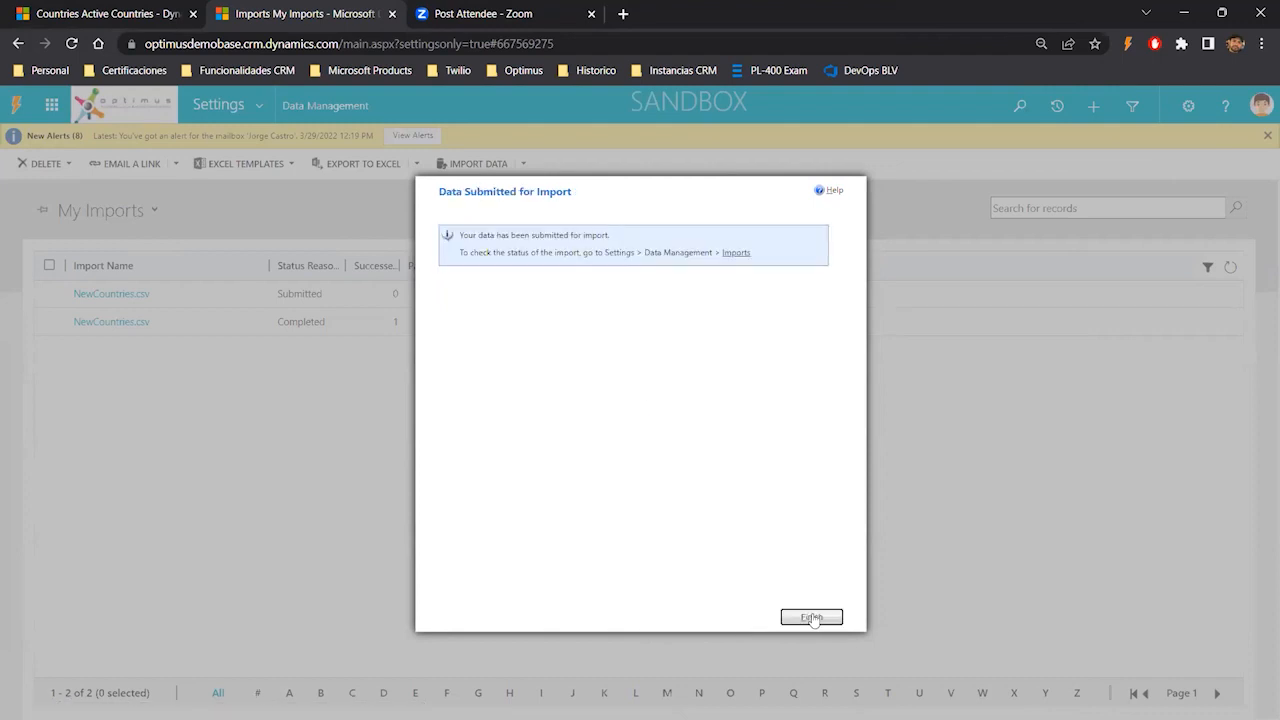
click(816, 618)
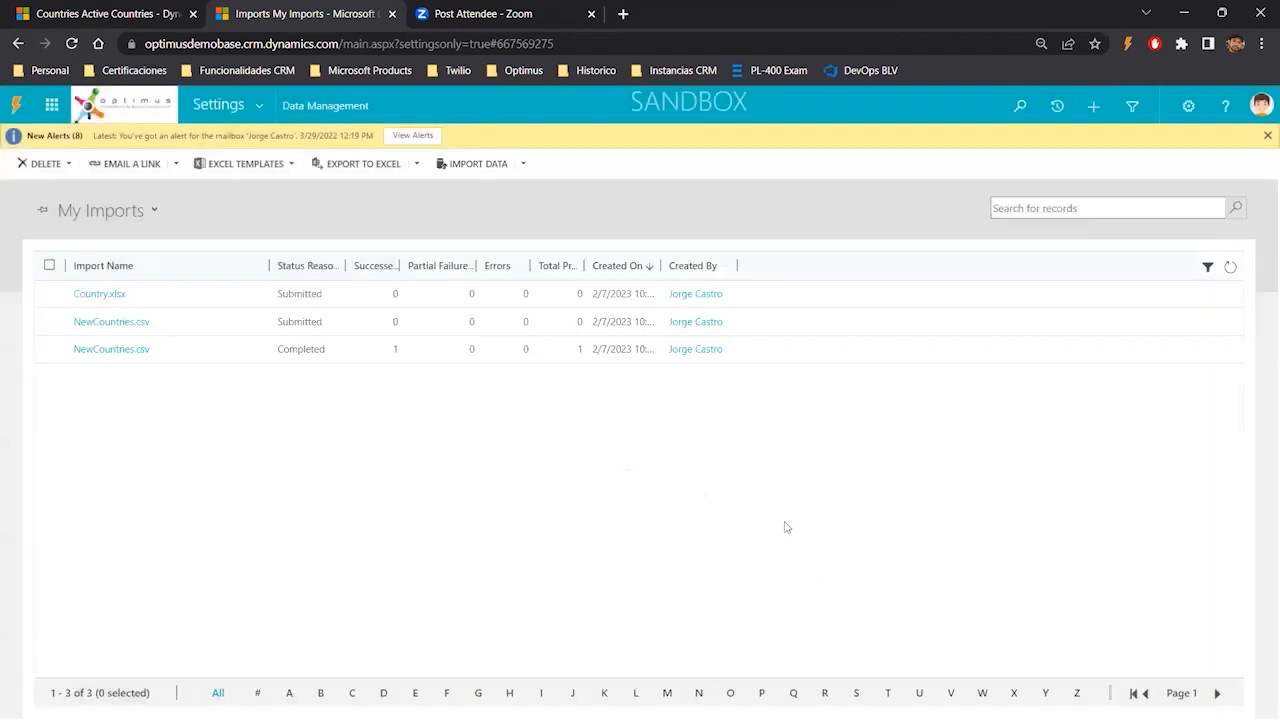
- Refresh the My Imports list repeatedly to follow the Country.xlsx import status
click(1231, 267)
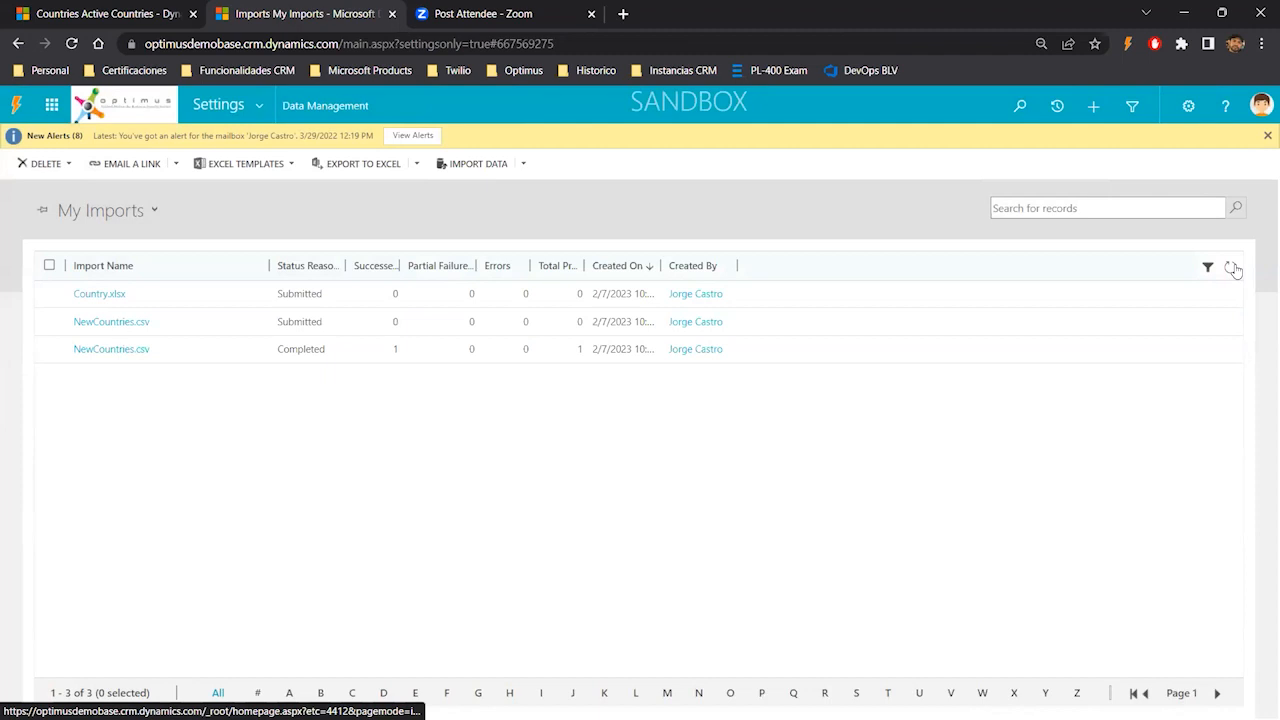
click(1231, 267)
click(1231, 267)
click(1231, 267)
click(1231, 267)
click(1231, 267)
click(1231, 267)
click(1231, 267)
click(1231, 267)
click(1231, 267)
click(1231, 267)
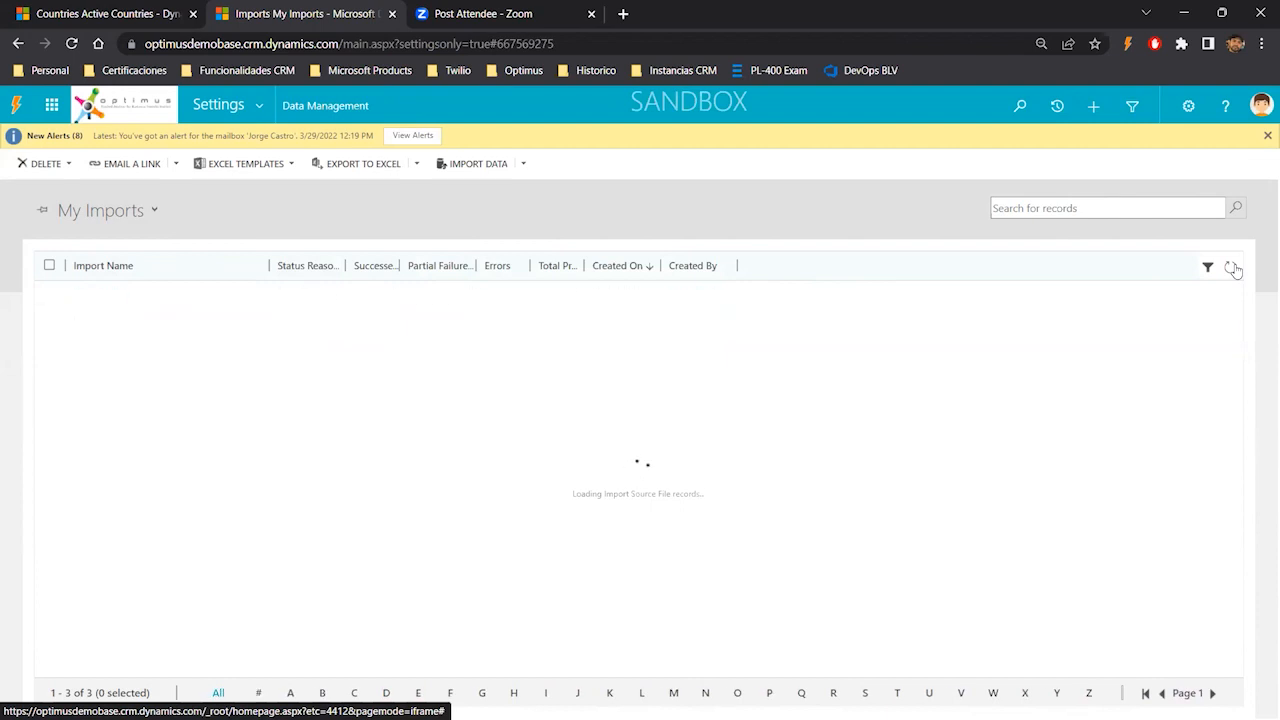
click(1231, 267)
click(1231, 267)
click(1231, 267)
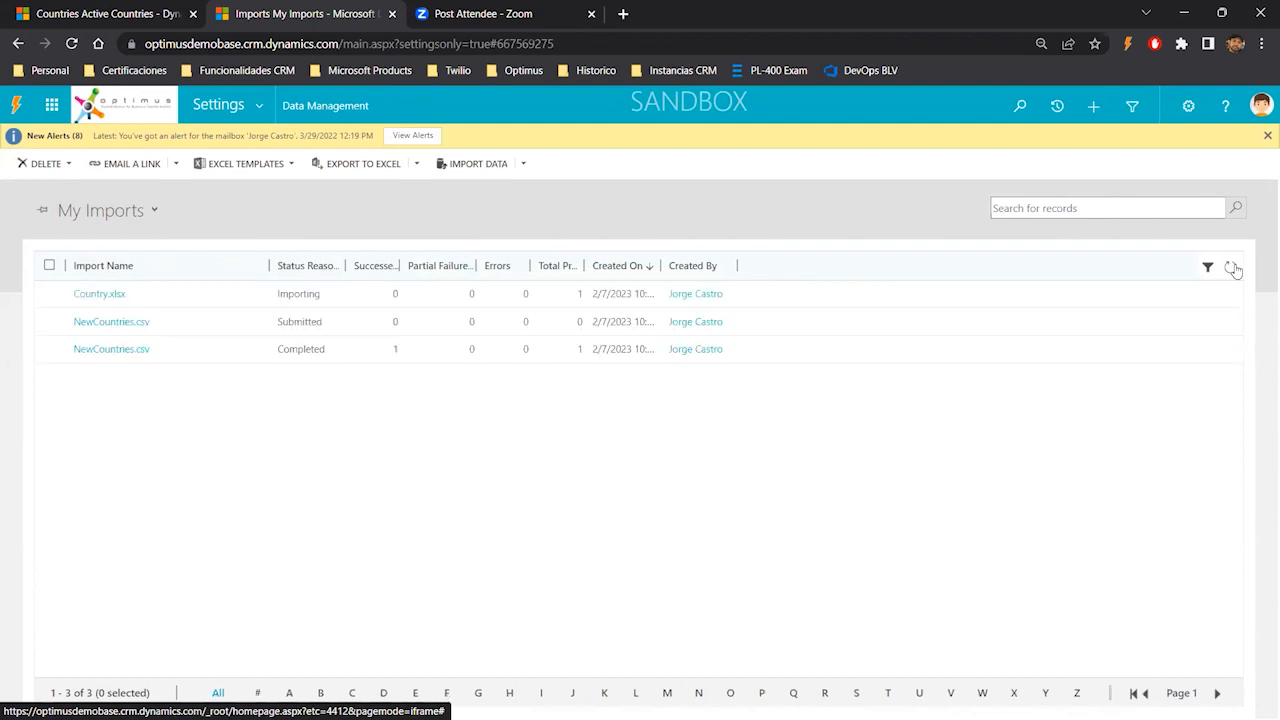
click(1231, 267)
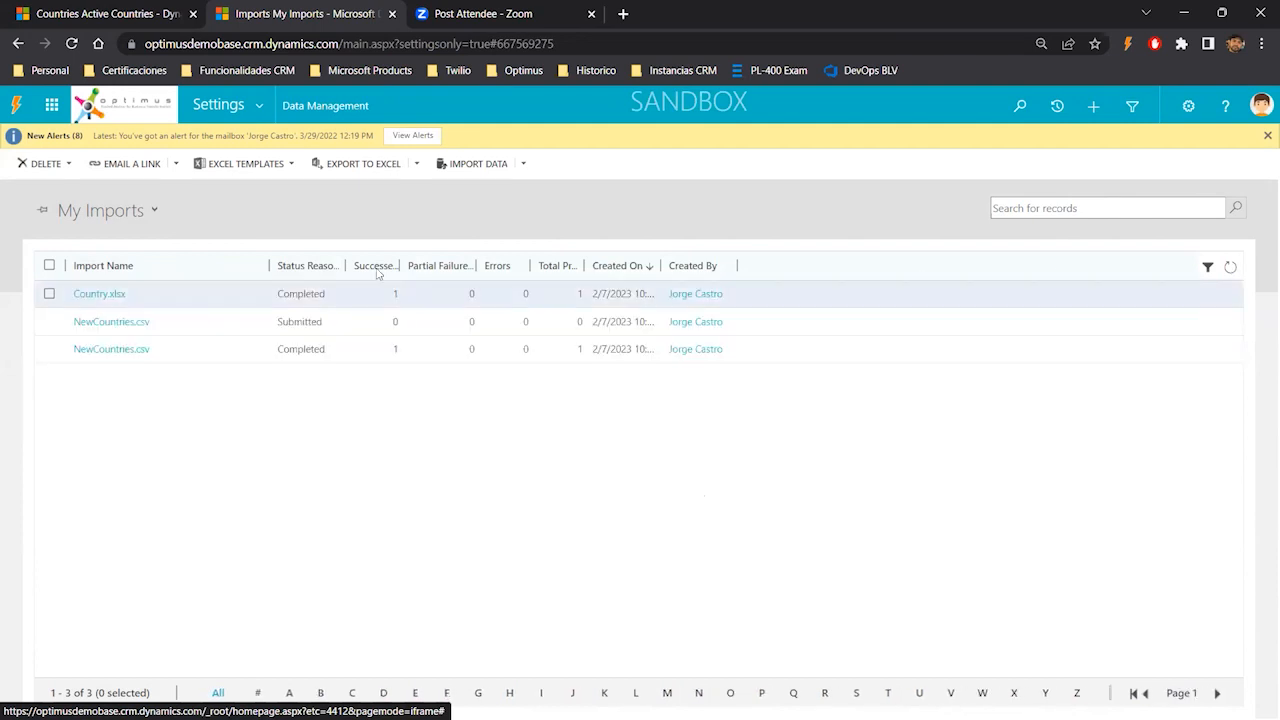
- Switch to the Active Countries list and refresh it
click(78, 18)
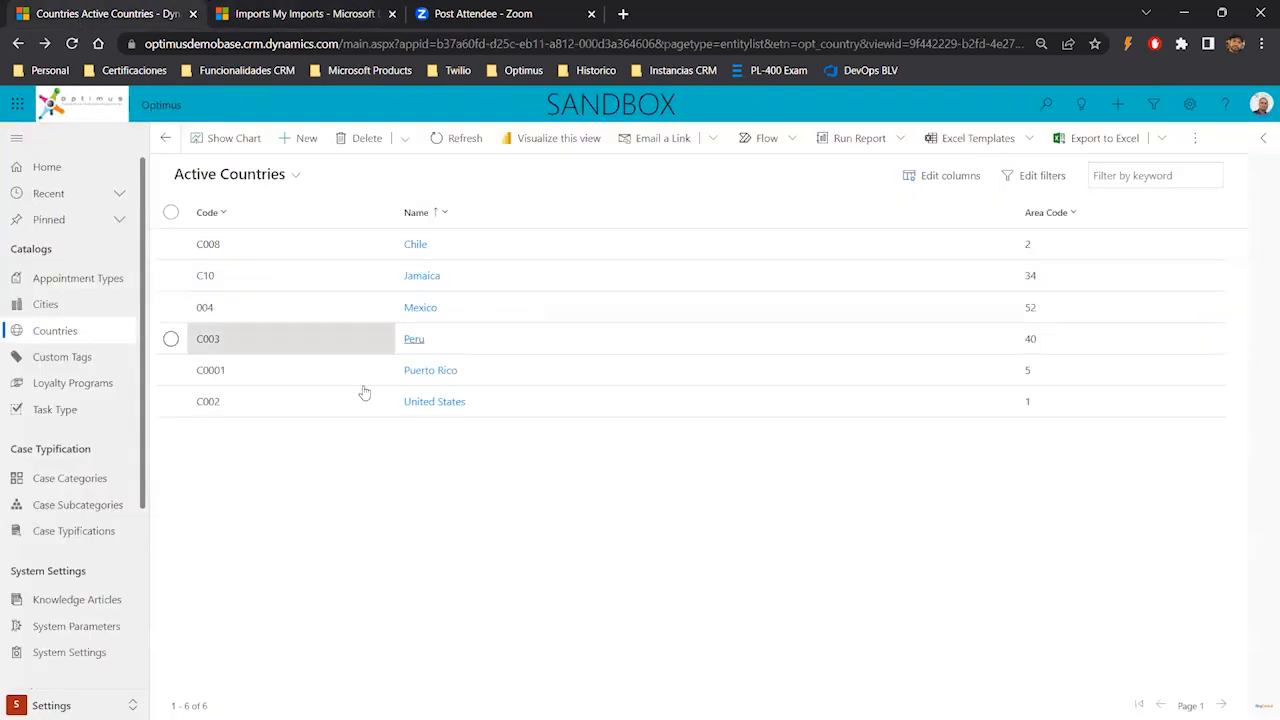
click(459, 138)
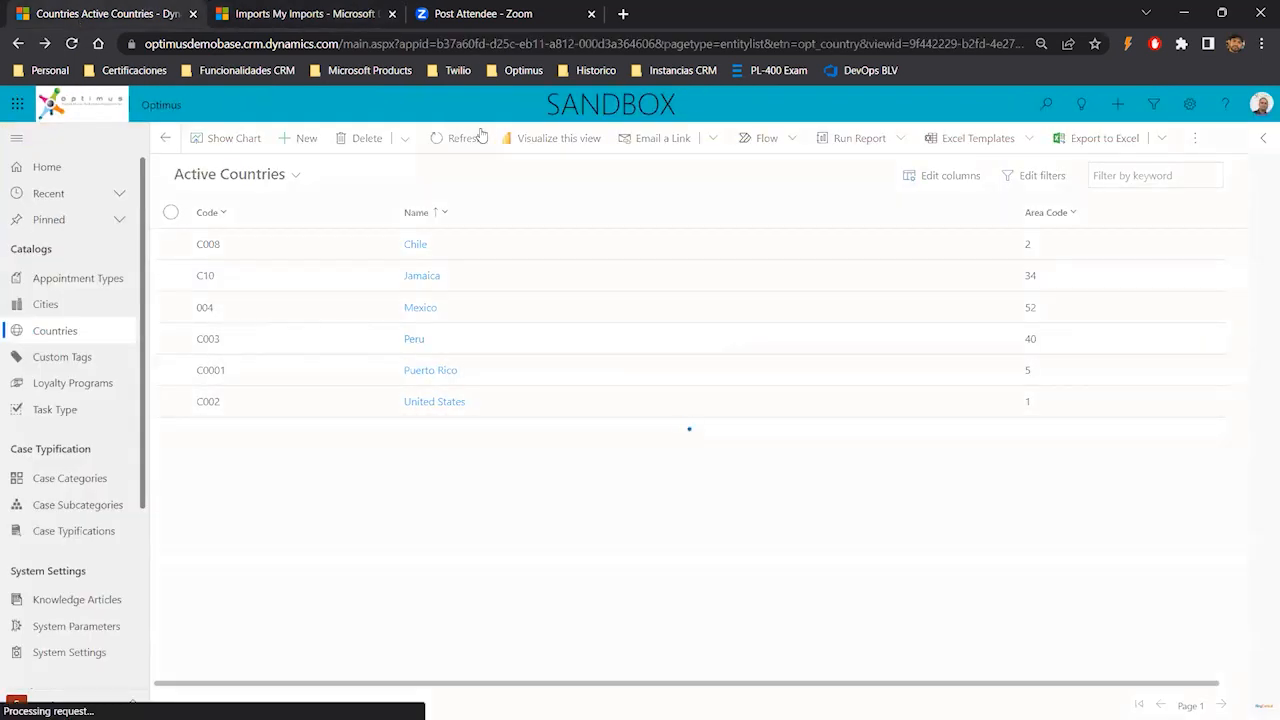
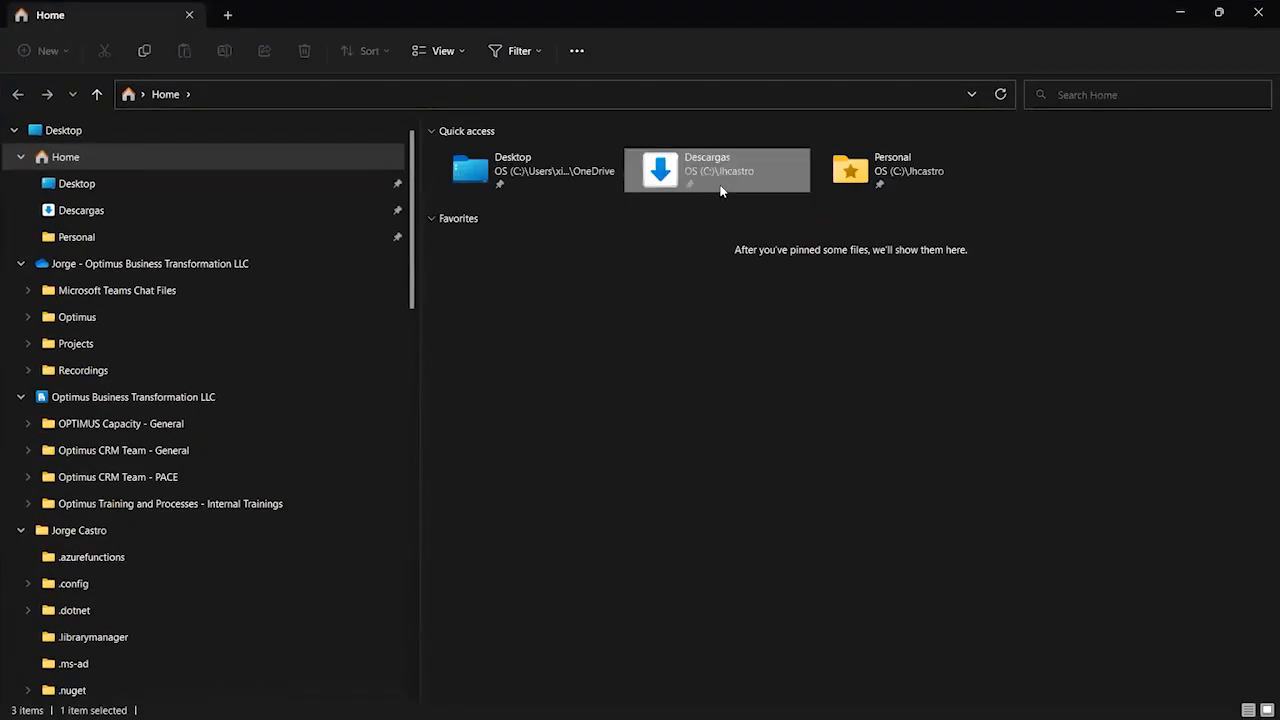
- Delete all files from the Descargas download folder and minimize the file explorer
double_click(716, 193)
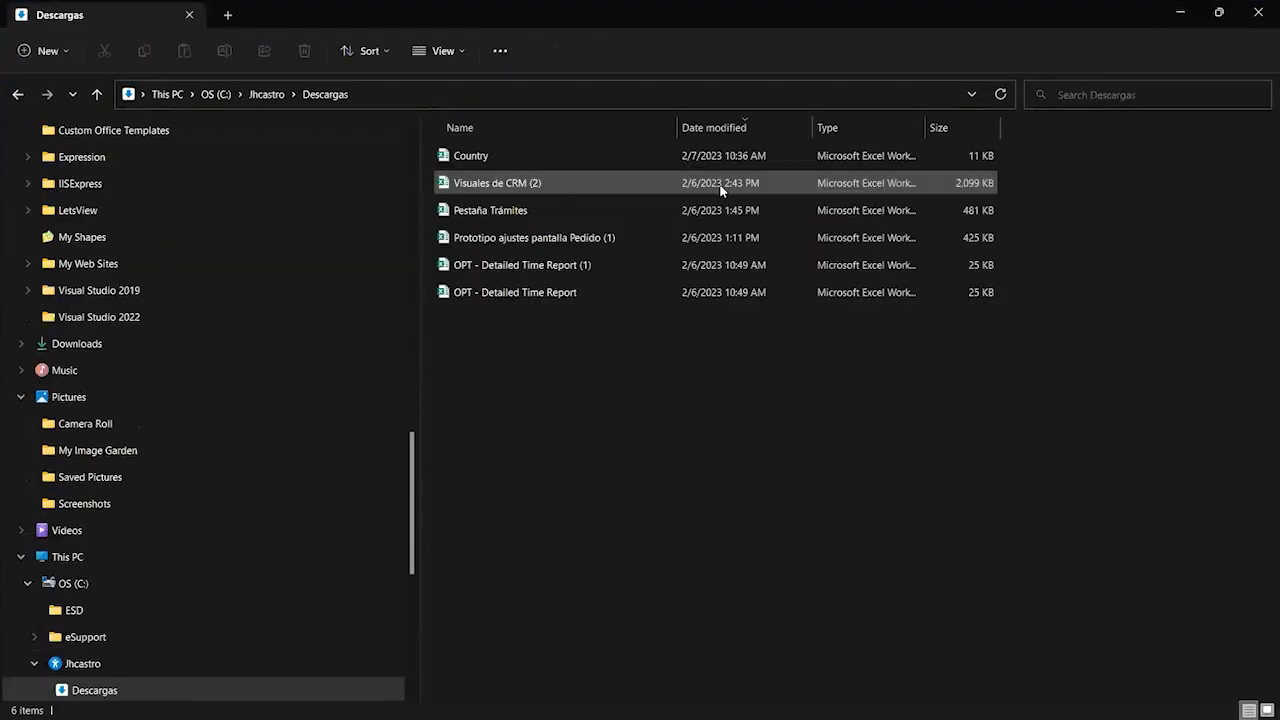
drag(493, 197, 500, 177)
drag(599, 417, 455, 150)
key(Delete)
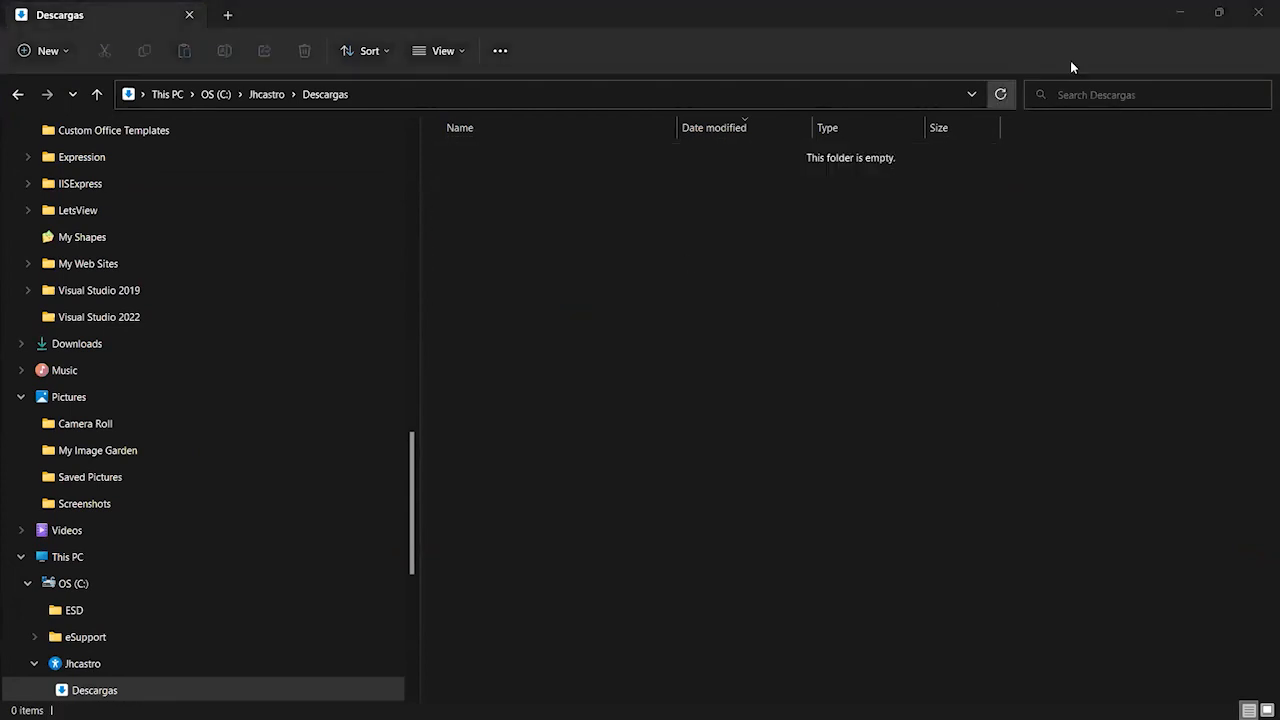
click(1180, 12)
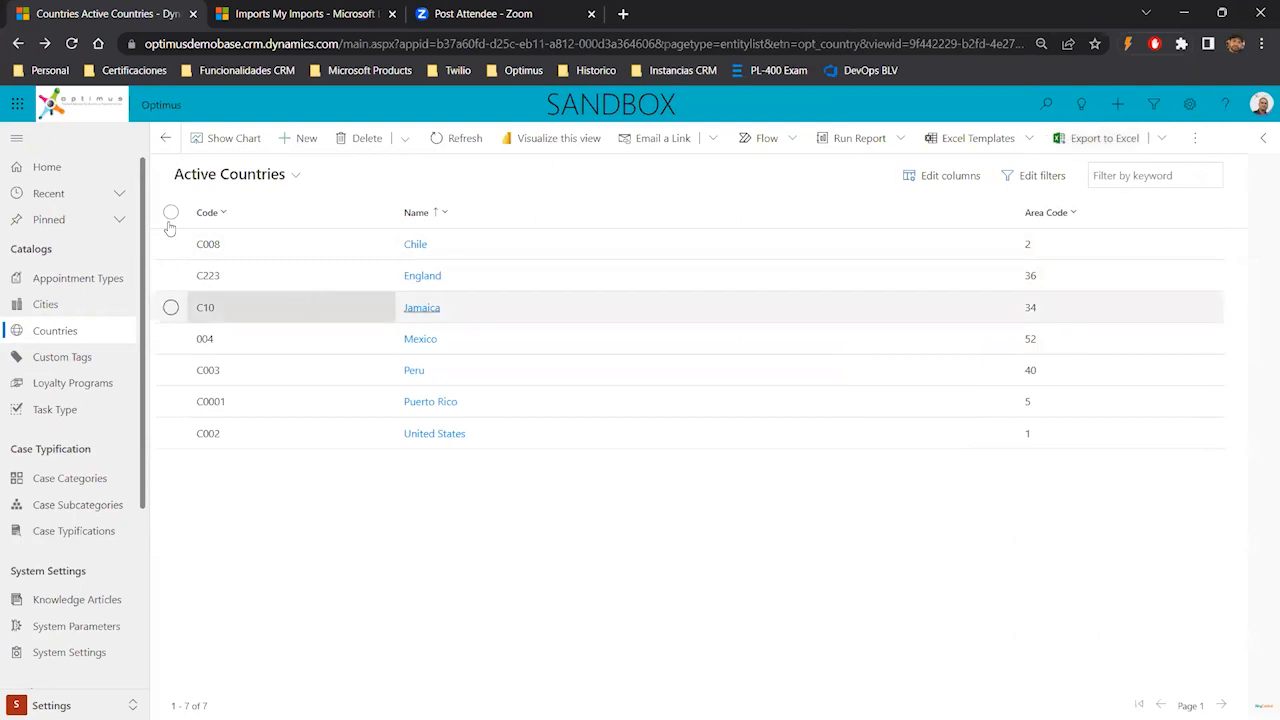
- Export the Active Countries list to Excel and open the downloaded workbook
click(1100, 138)
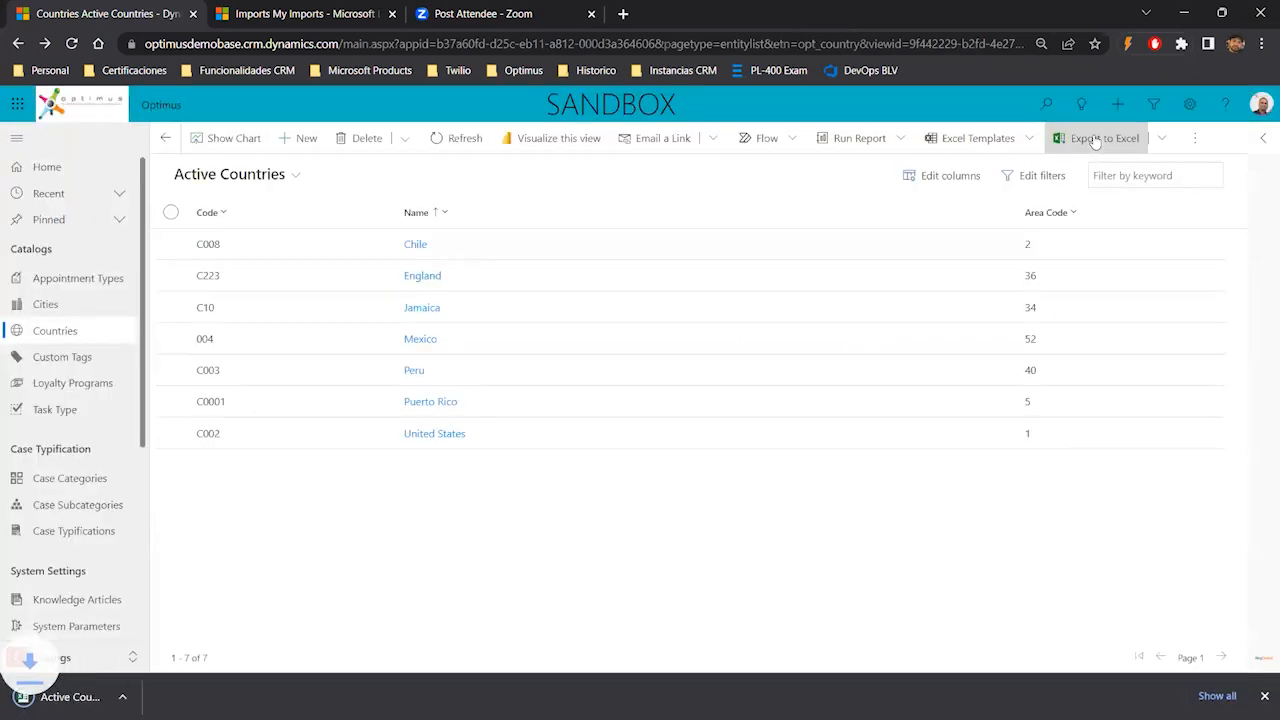
click(98, 697)
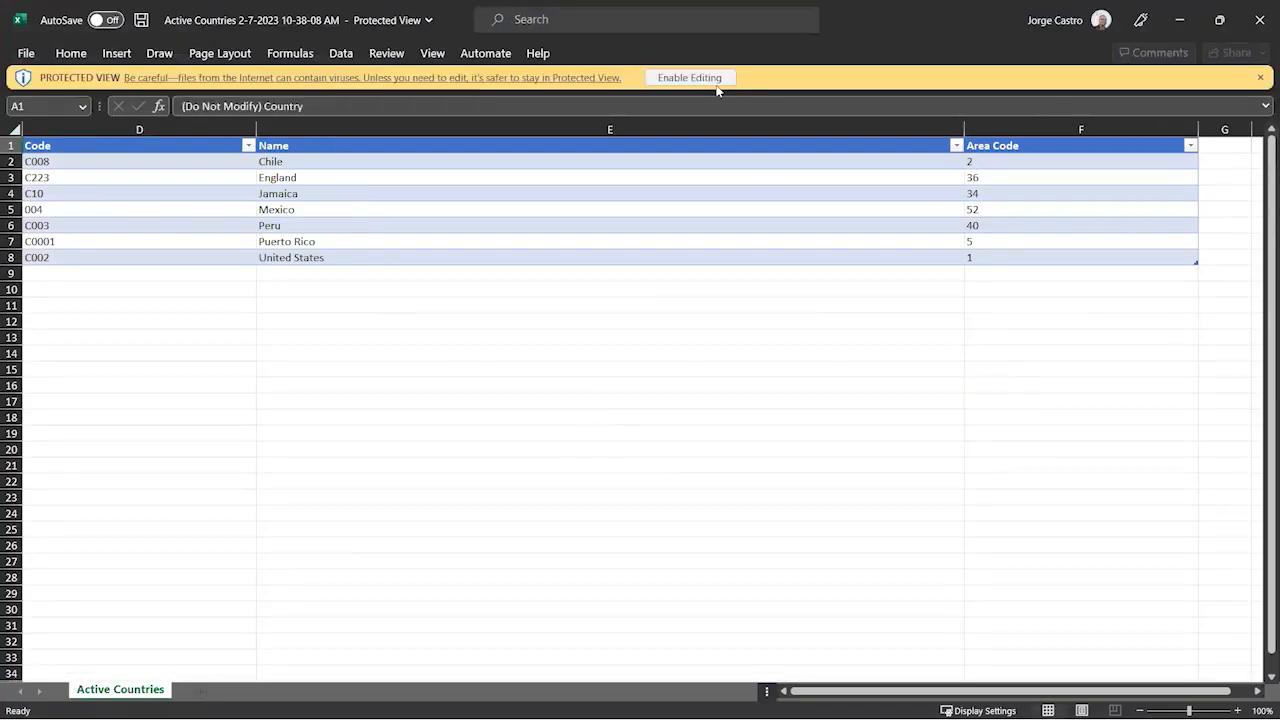
click(716, 80)
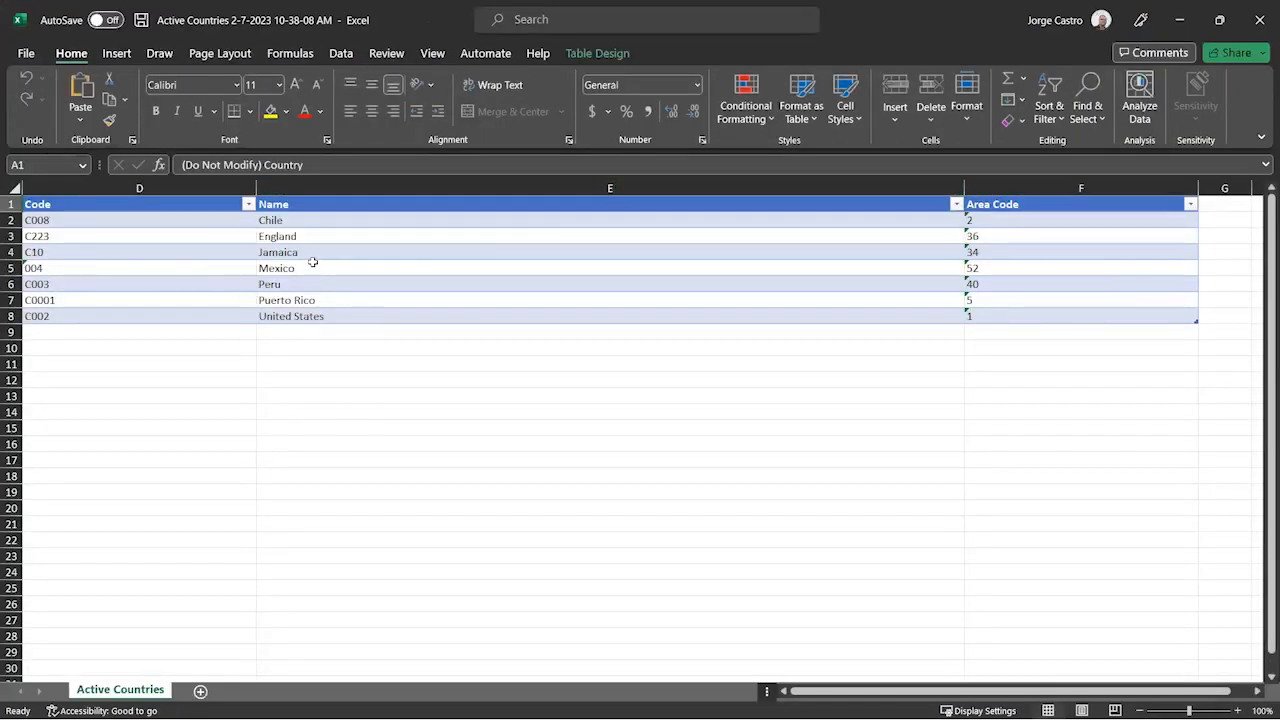
- Enter C001 and C002 as the first two country codes
click(73, 221)
text(C001)
key(Return)
text(C00)
key(Return)
key(Up)
key(Up)
key(shift+Down)
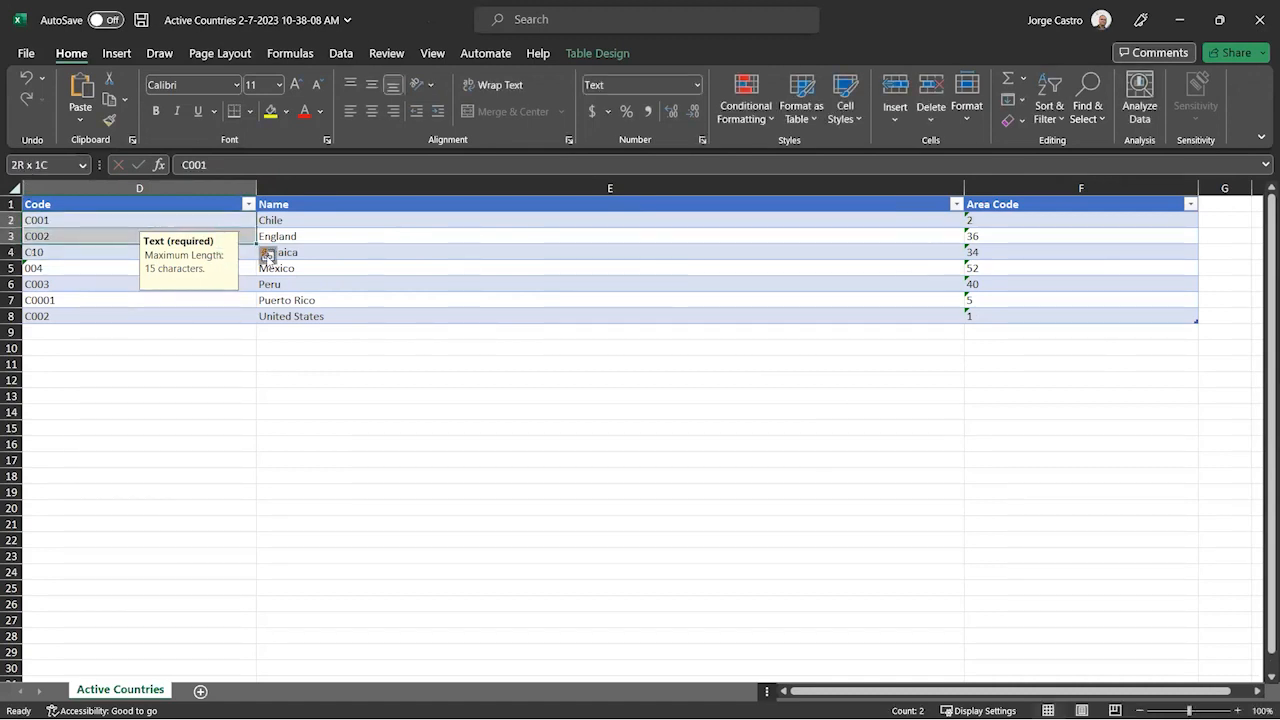
click(94, 211)
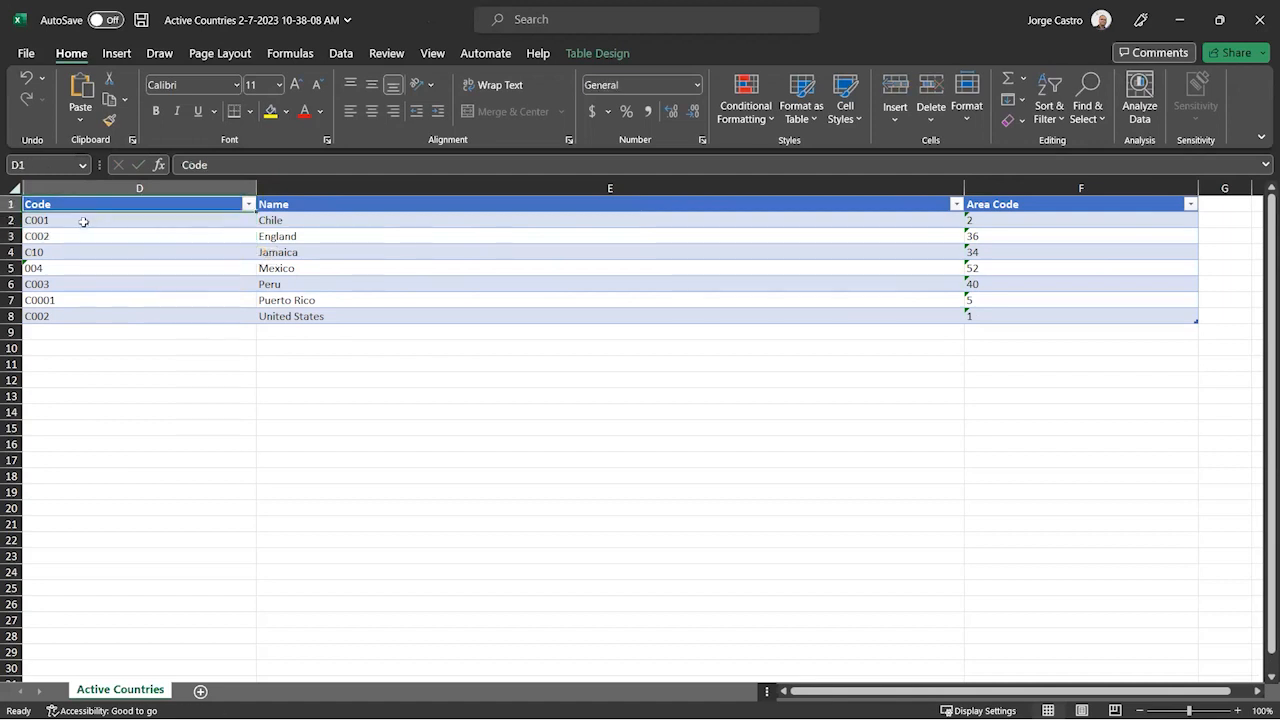
- Change the first codes to C100 and C101 and fill the code series down to C106
double_click(135, 223)
key(BackSpace)
key(BackSpace)
key(BackSpace)
text(100)
key(Return)
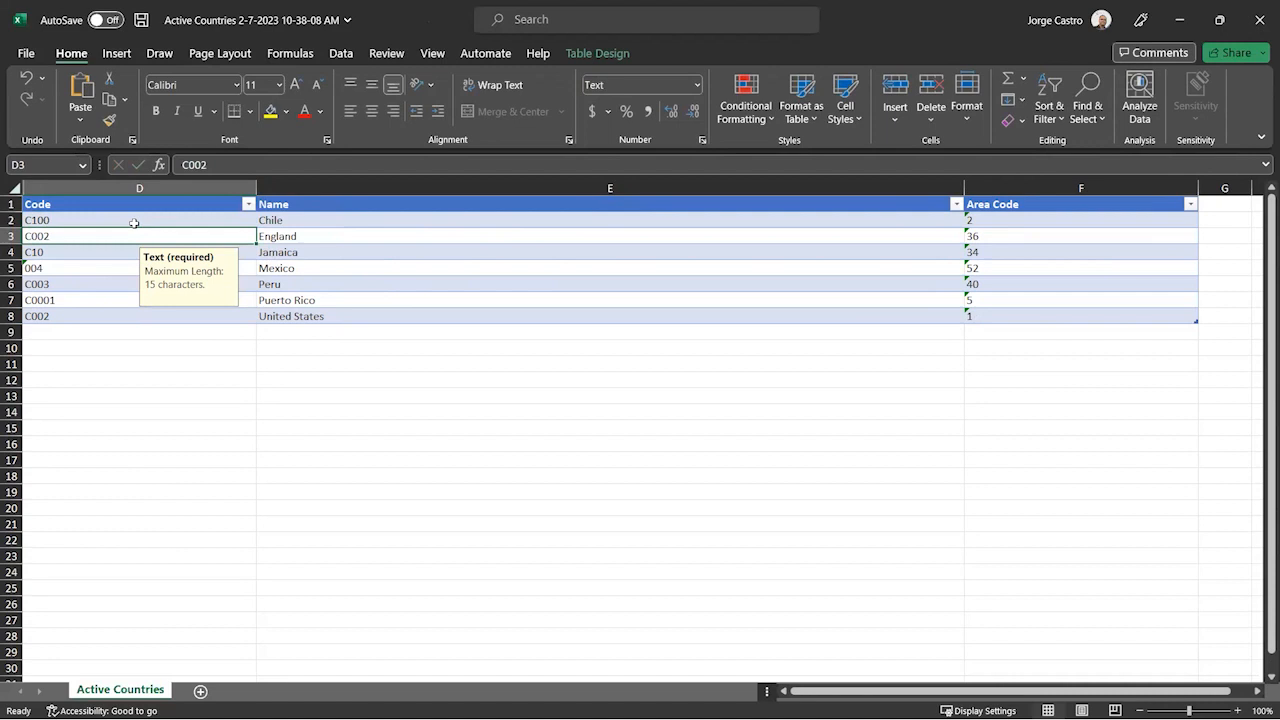
text(C)
click(133, 222)
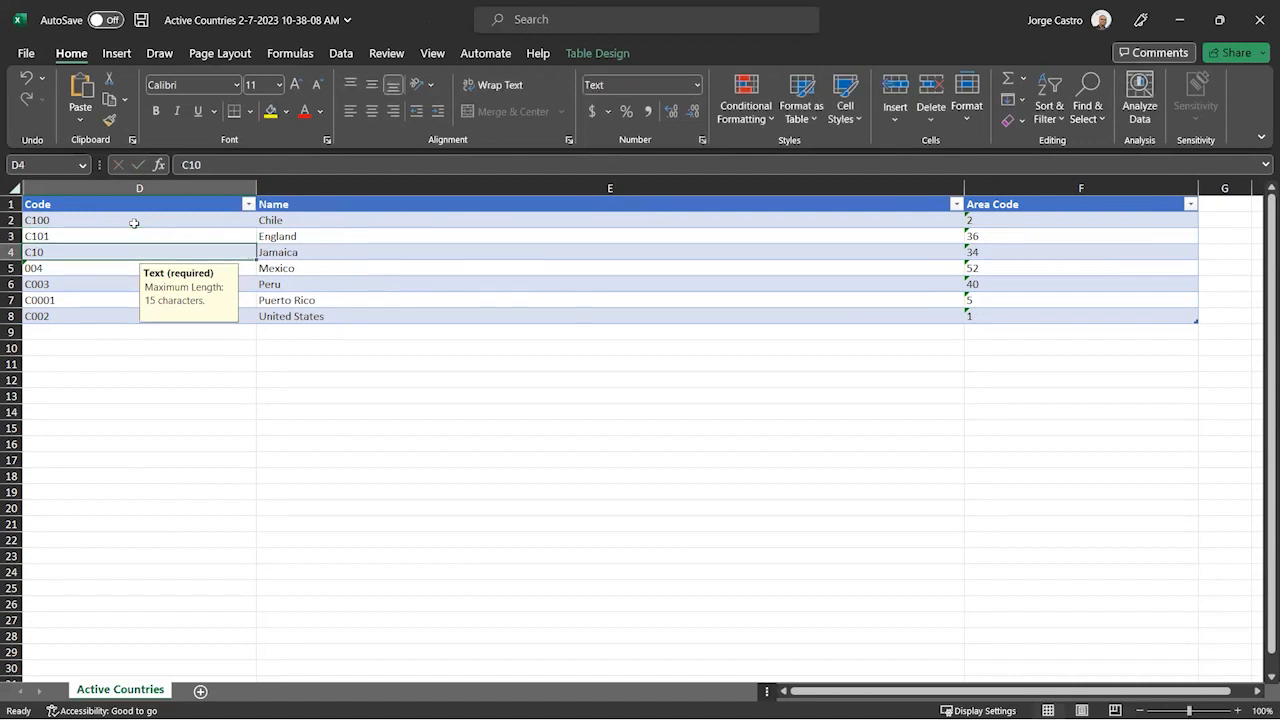
drag(241, 233, 243, 236)
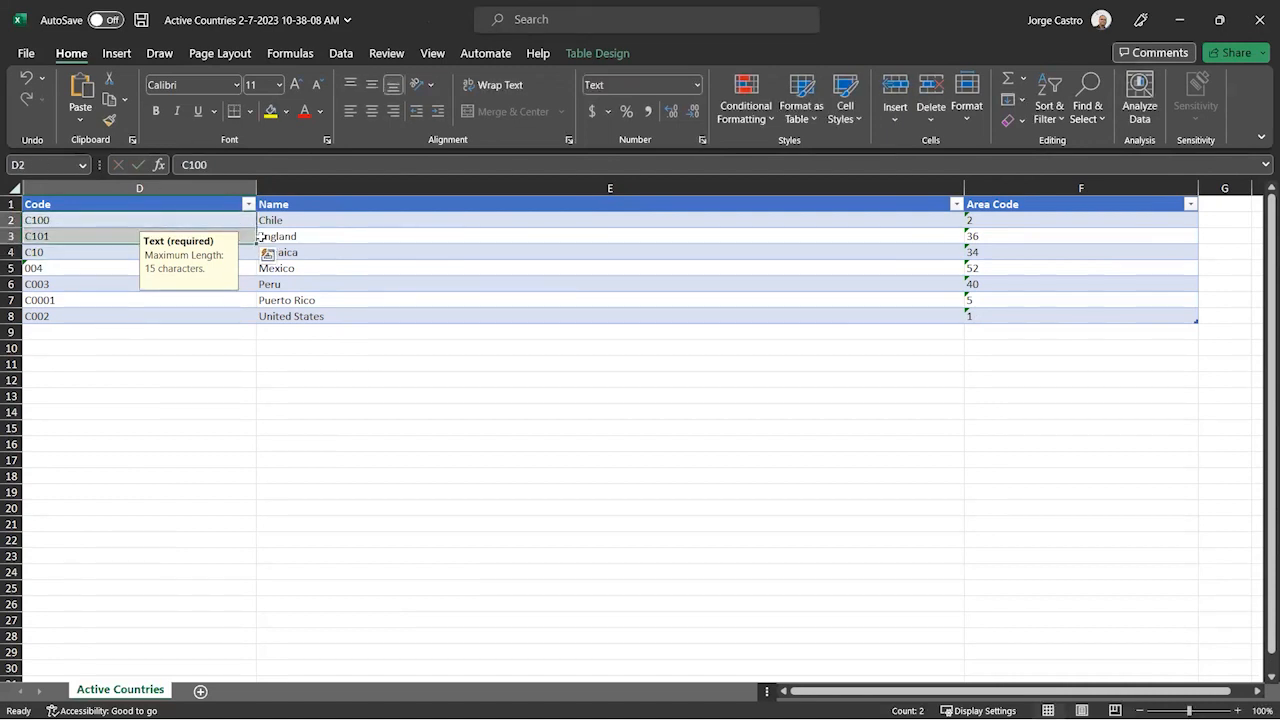
double_click(257, 244)
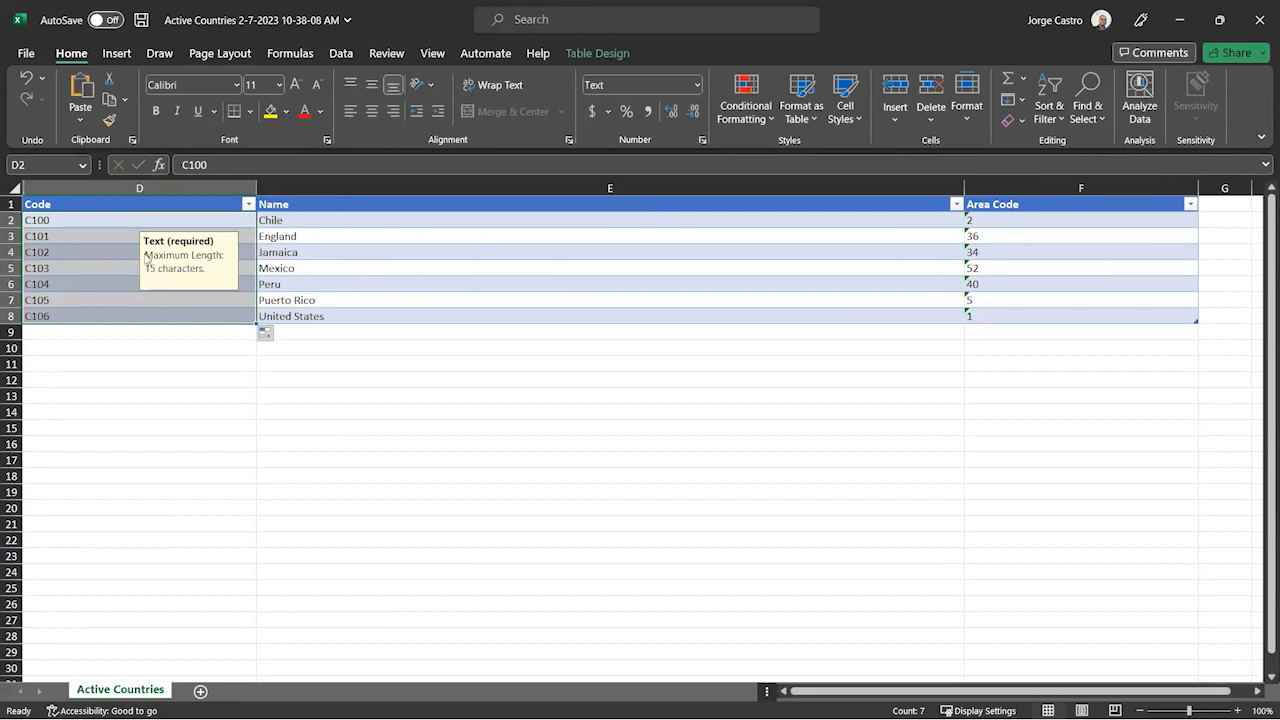
- Set the first Area Codes to 10 and 20 and fill the series down through United States
click(1015, 220)
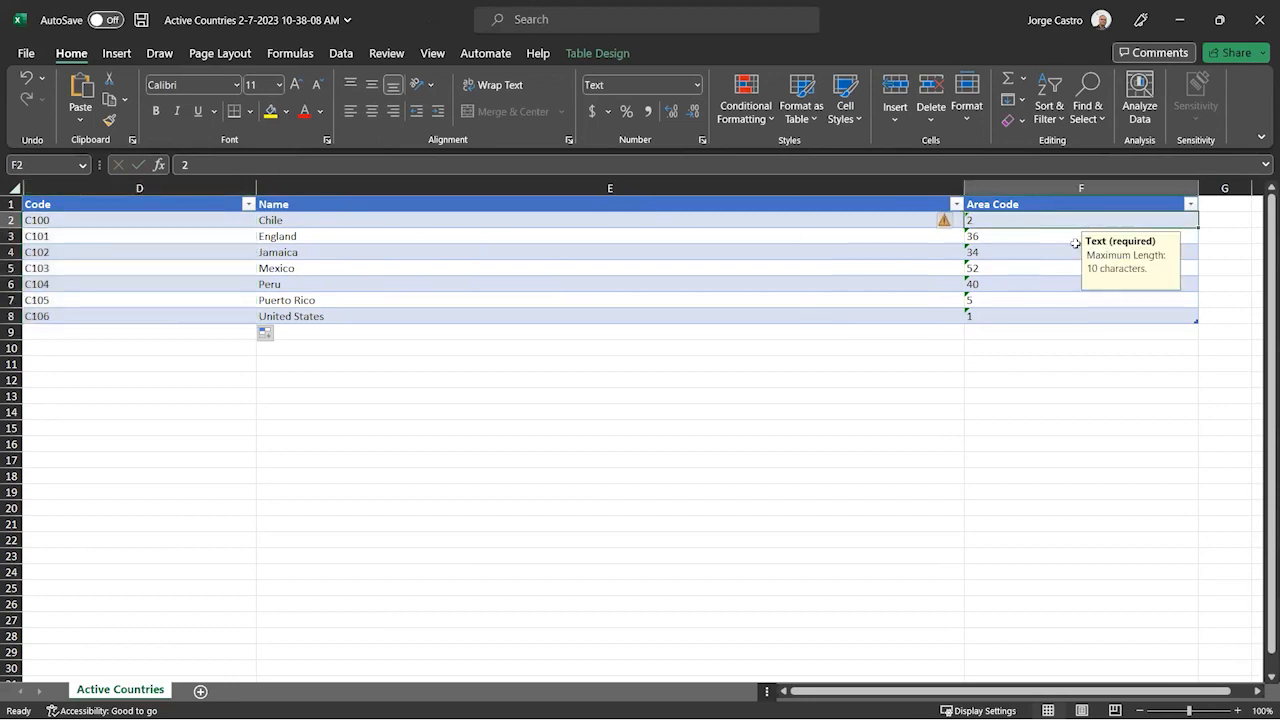
text(10)
key(Return)
text(20)
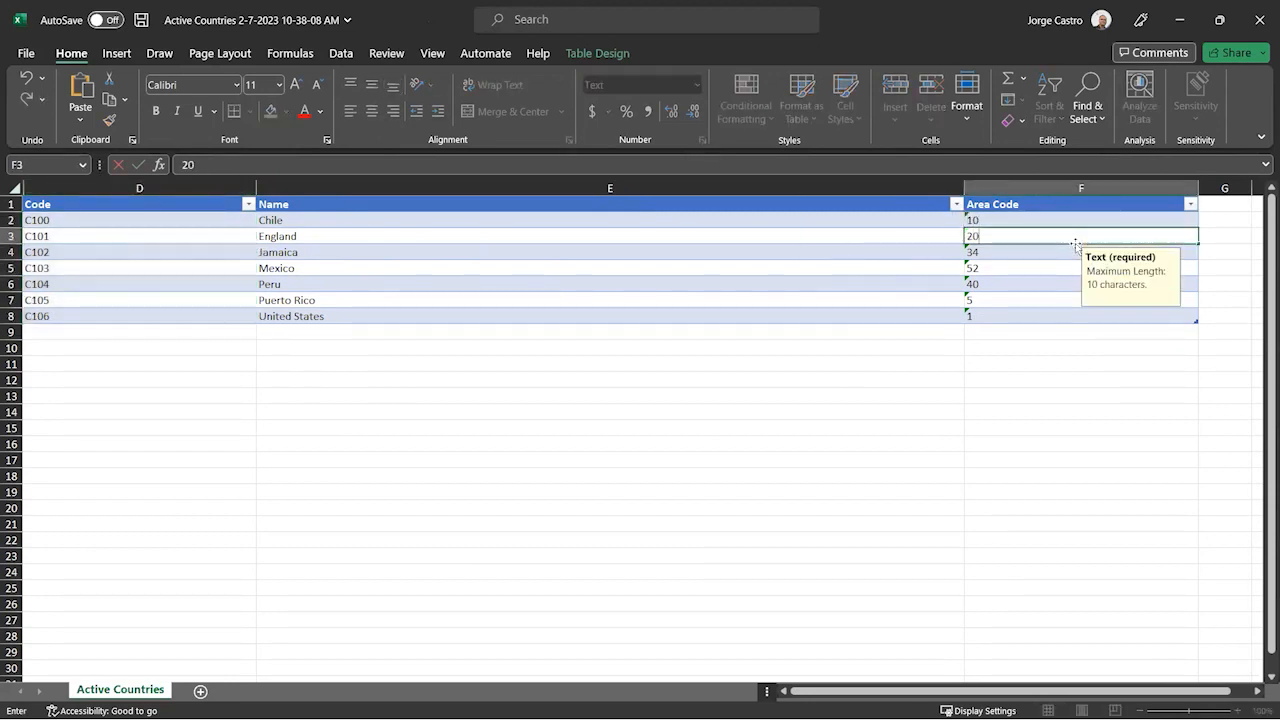
key(Return)
drag(1086, 218, 1084, 237)
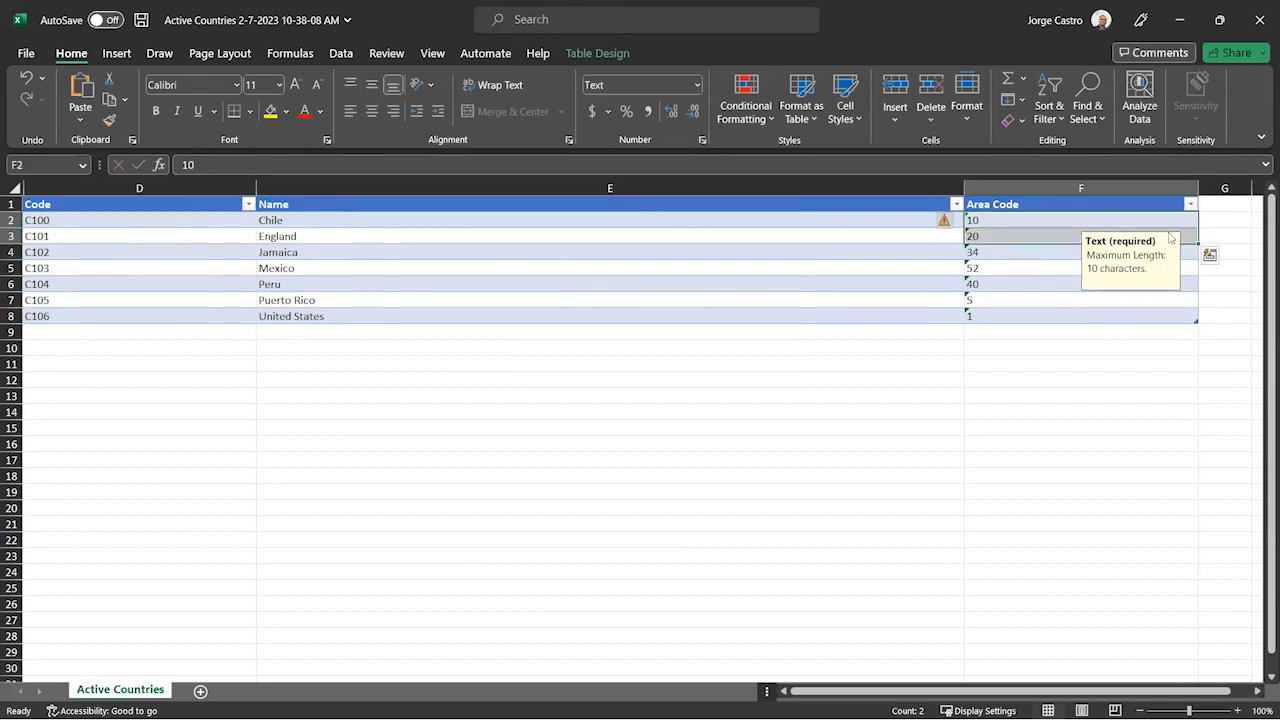
double_click(1197, 244)
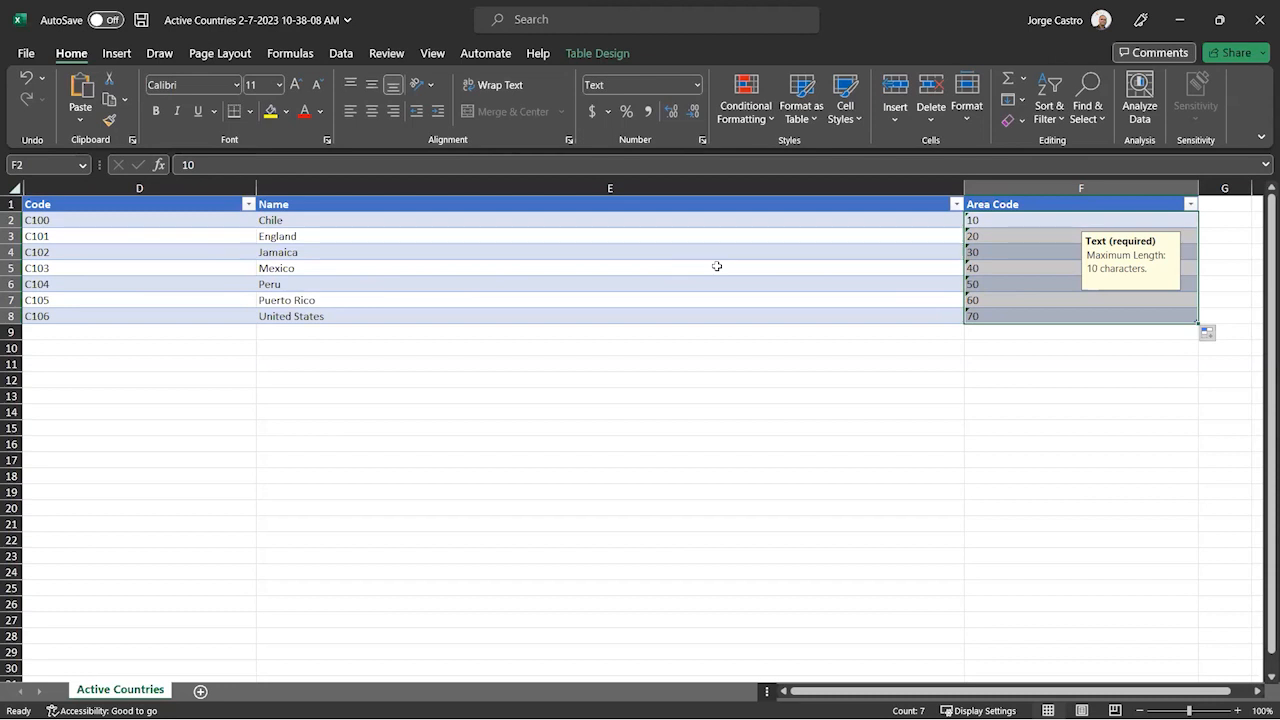
- Save and close the edited Active Countries workbook
click(262, 254)
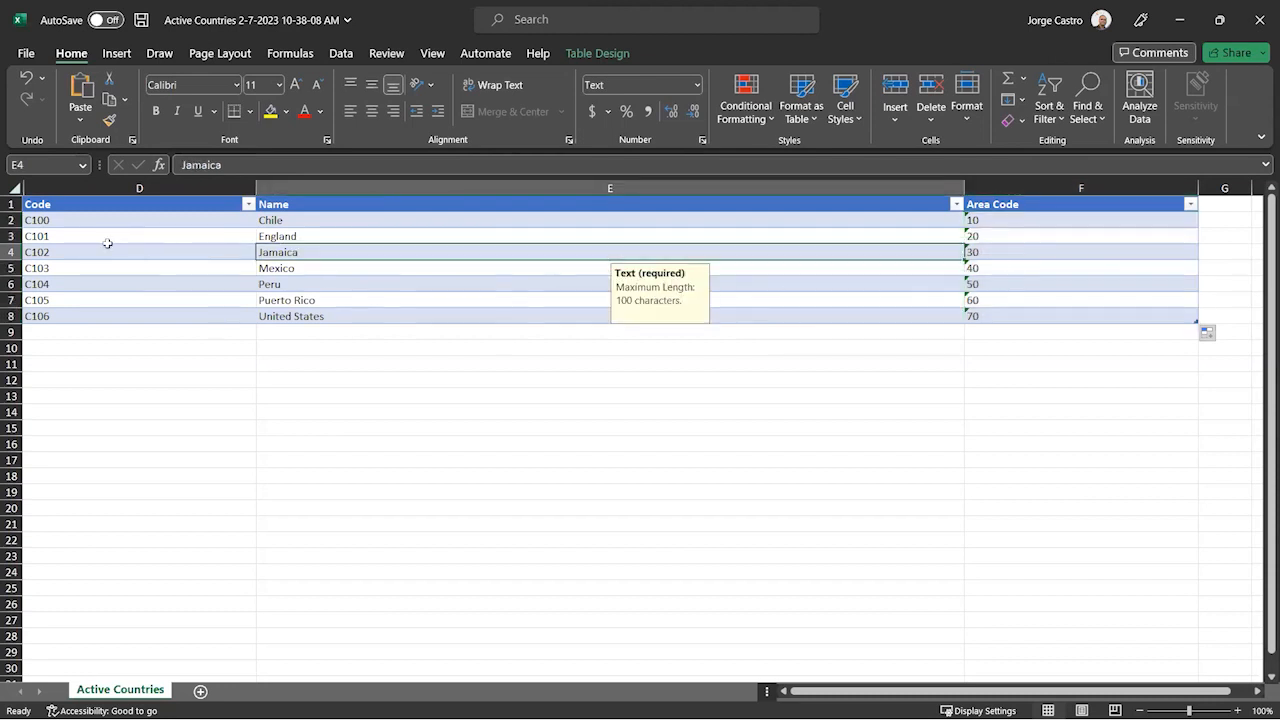
click(10, 252)
right_click(10, 252)
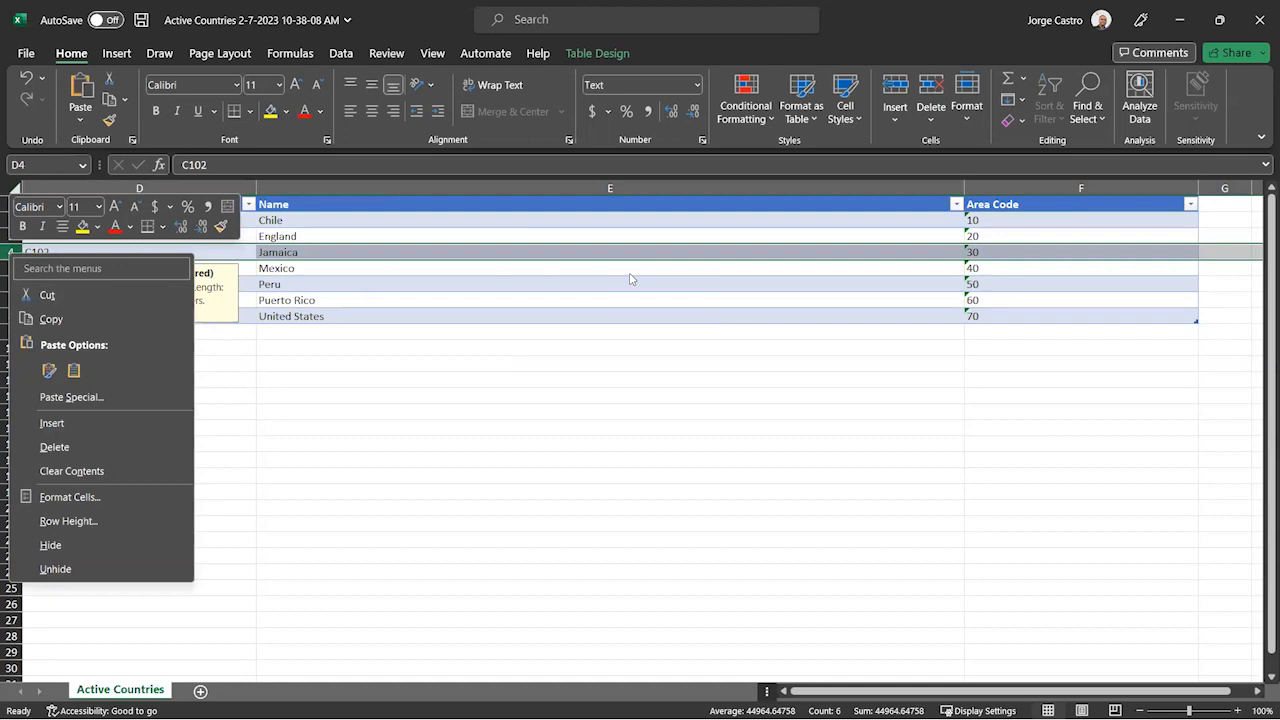
key(Escape)
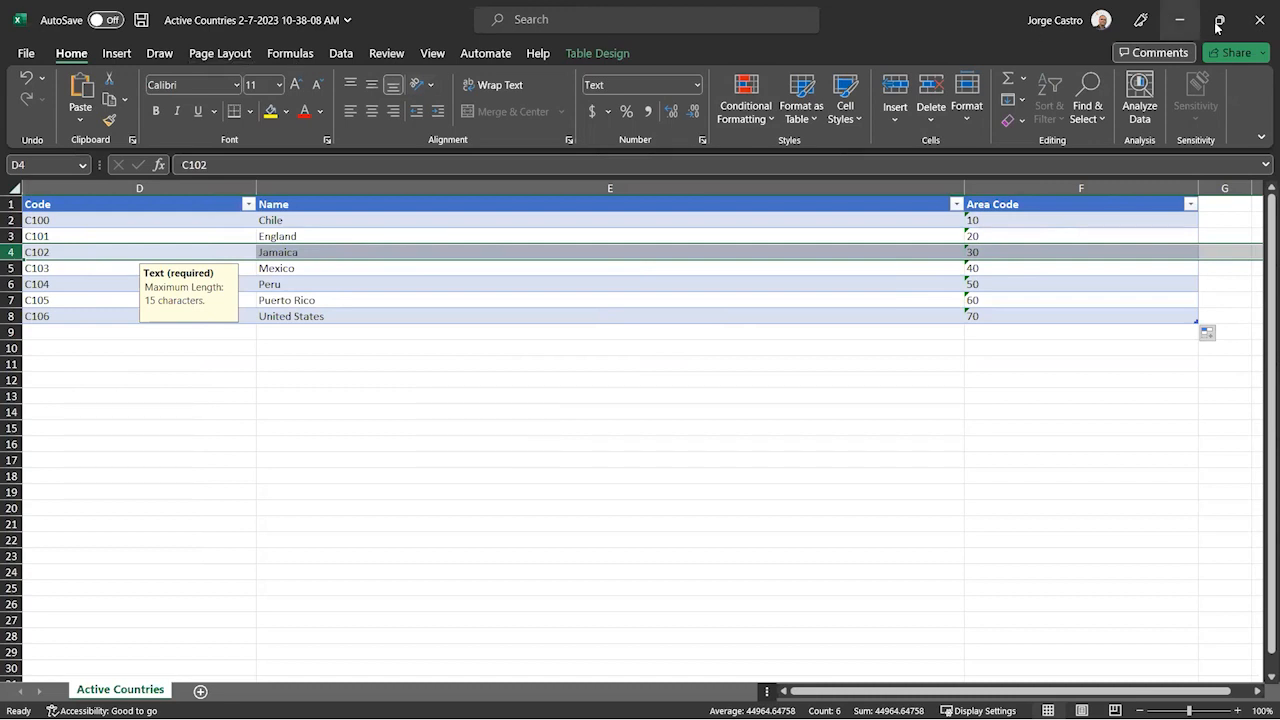
click(1257, 19)
click(573, 393)
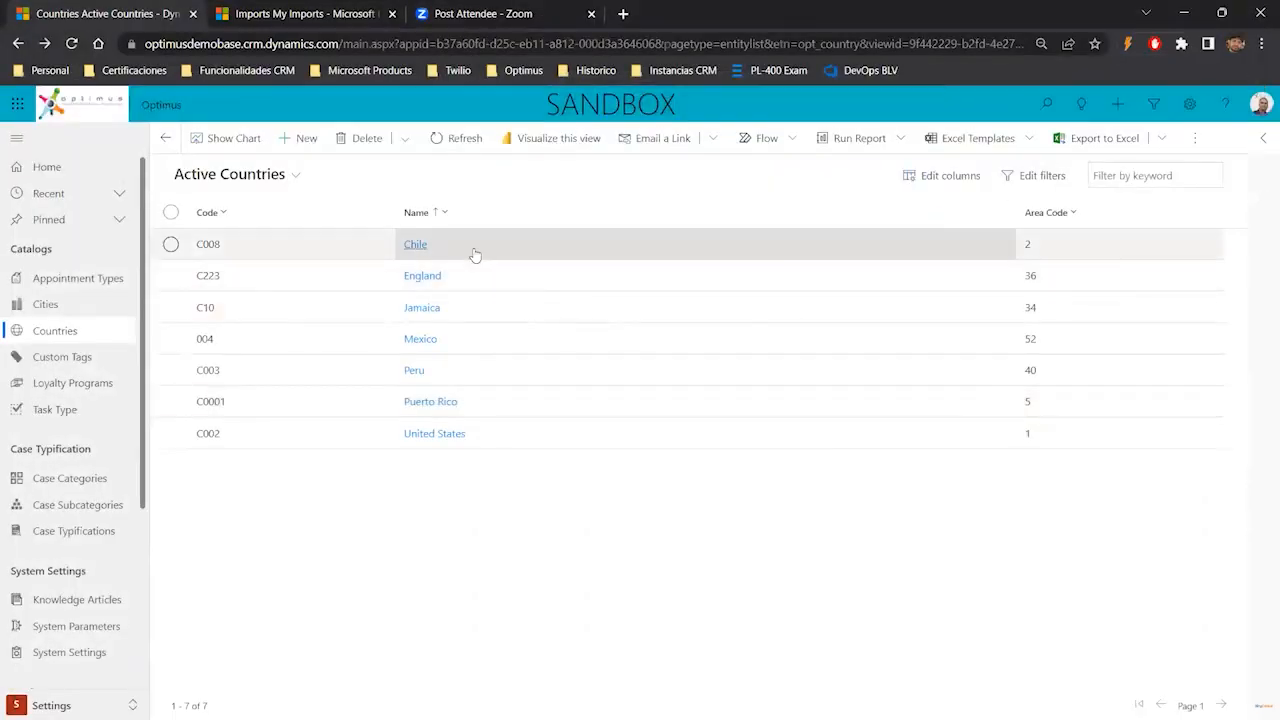
- Open Import from Excel for countries and upload the edited Active Countries workbook
click(288, 20)
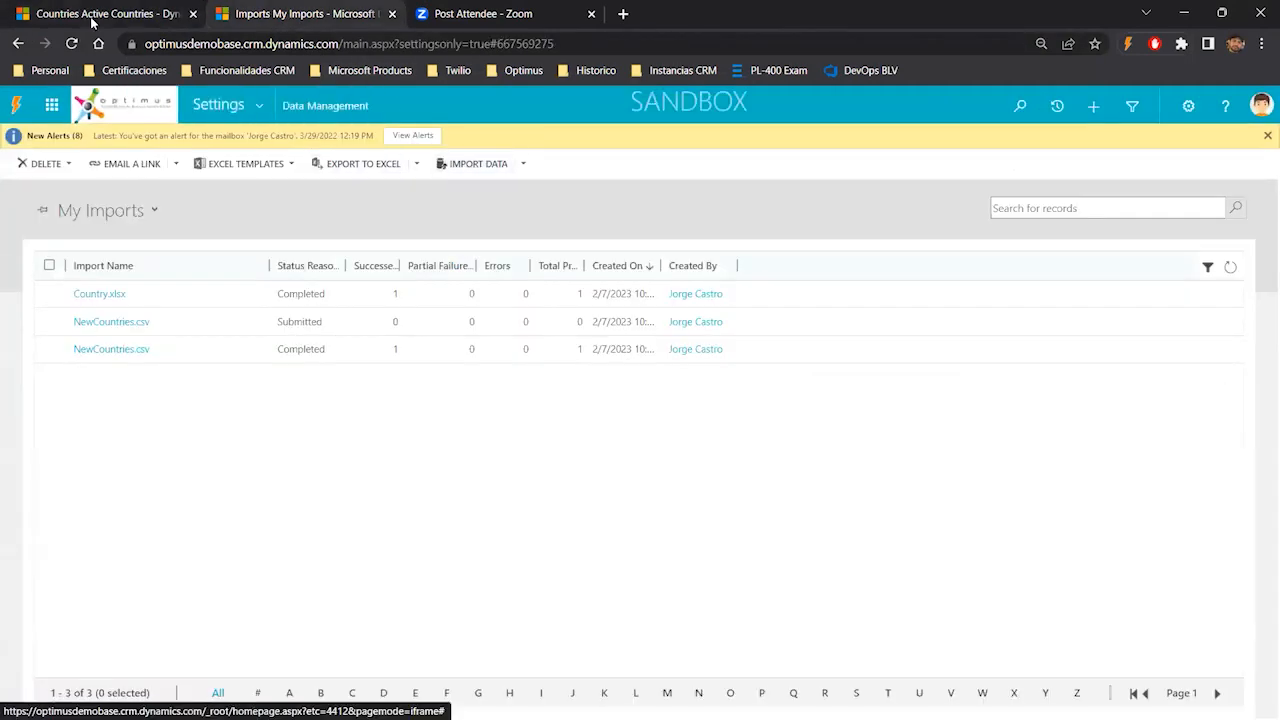
click(93, 16)
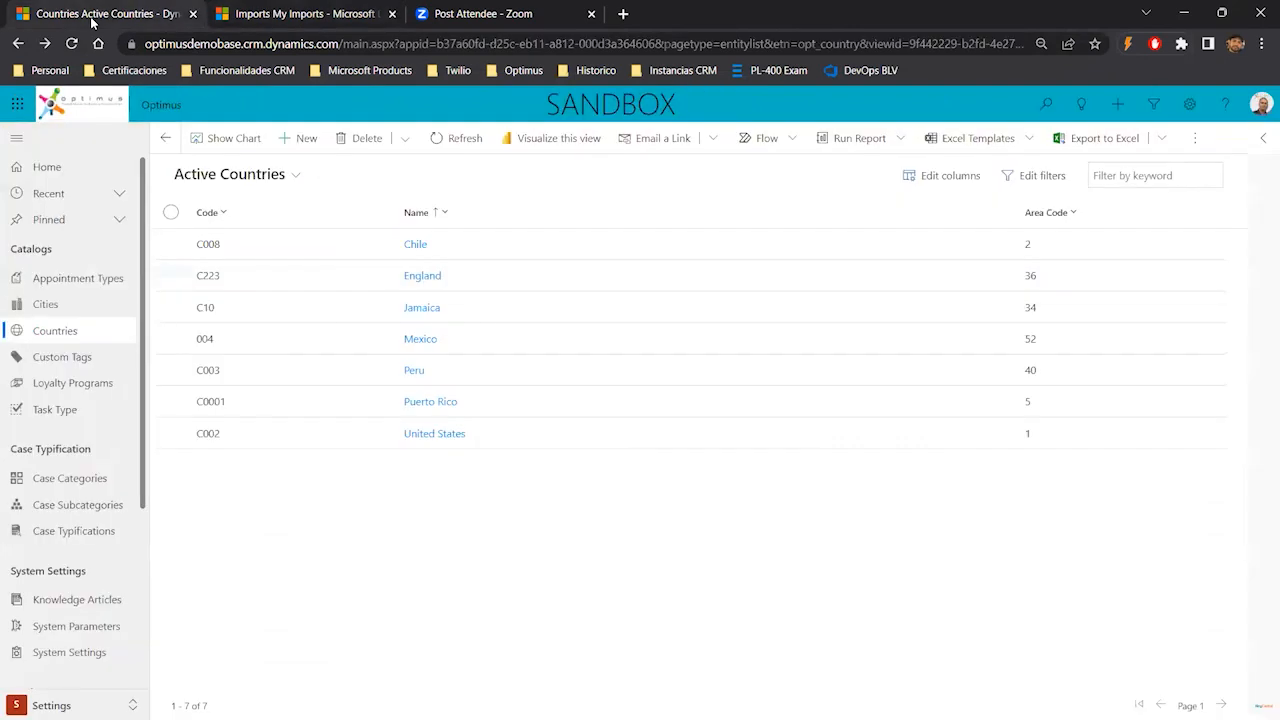
click(1161, 140)
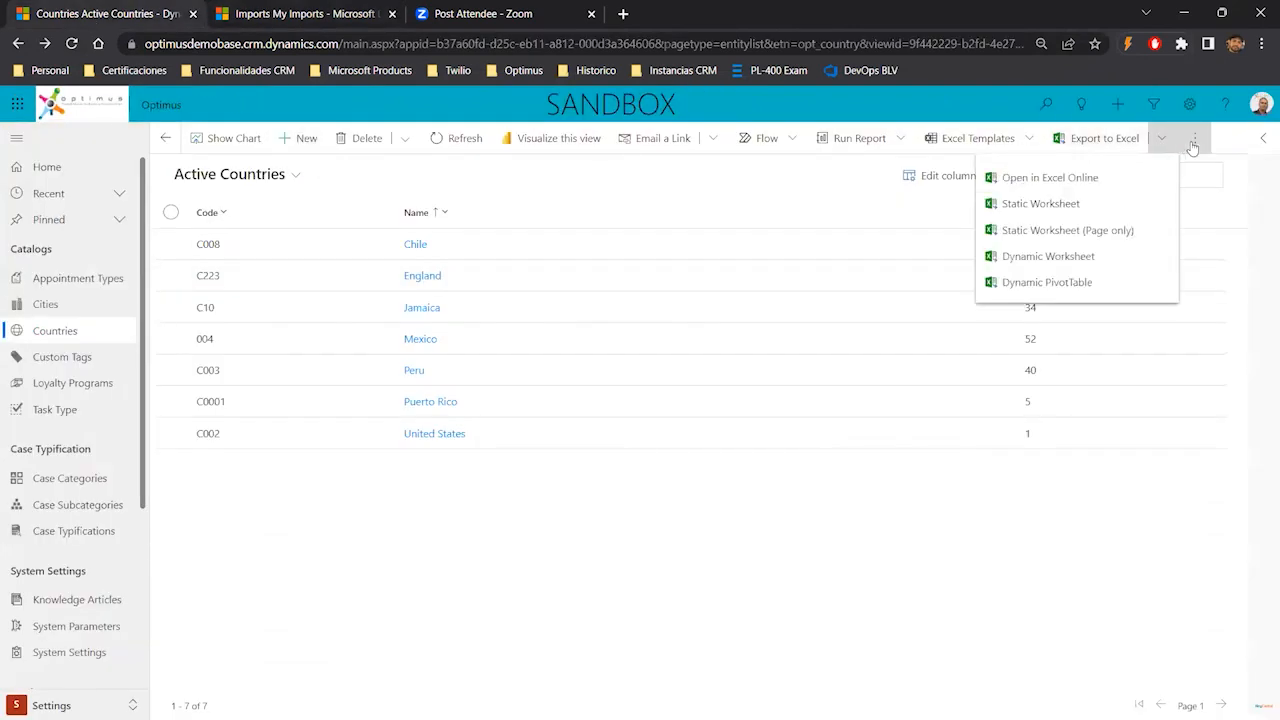
click(1194, 139)
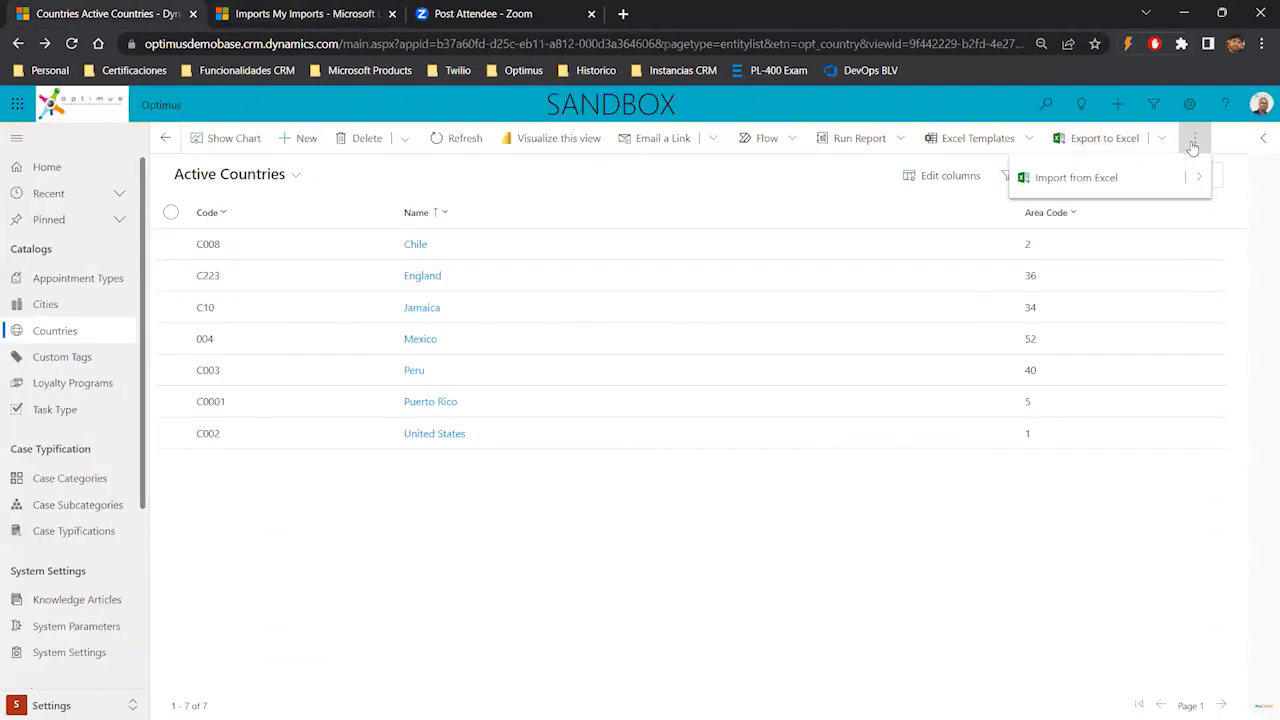
click(1096, 184)
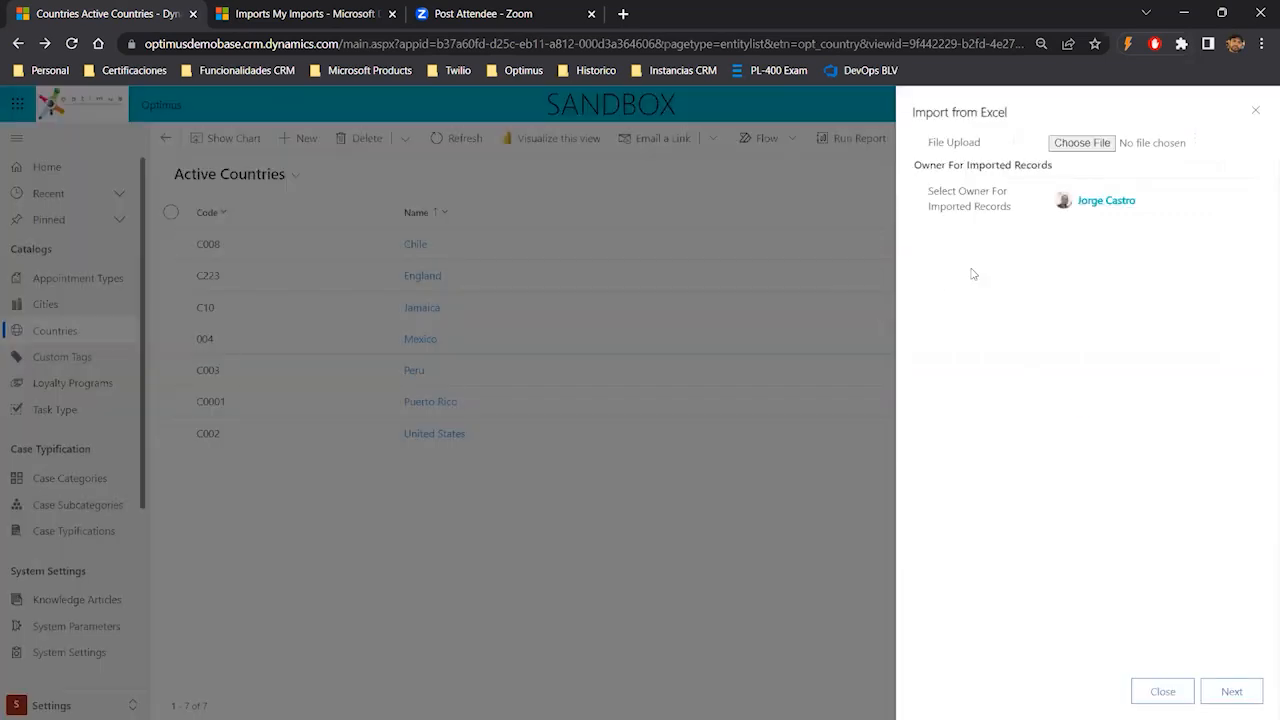
click(1071, 143)
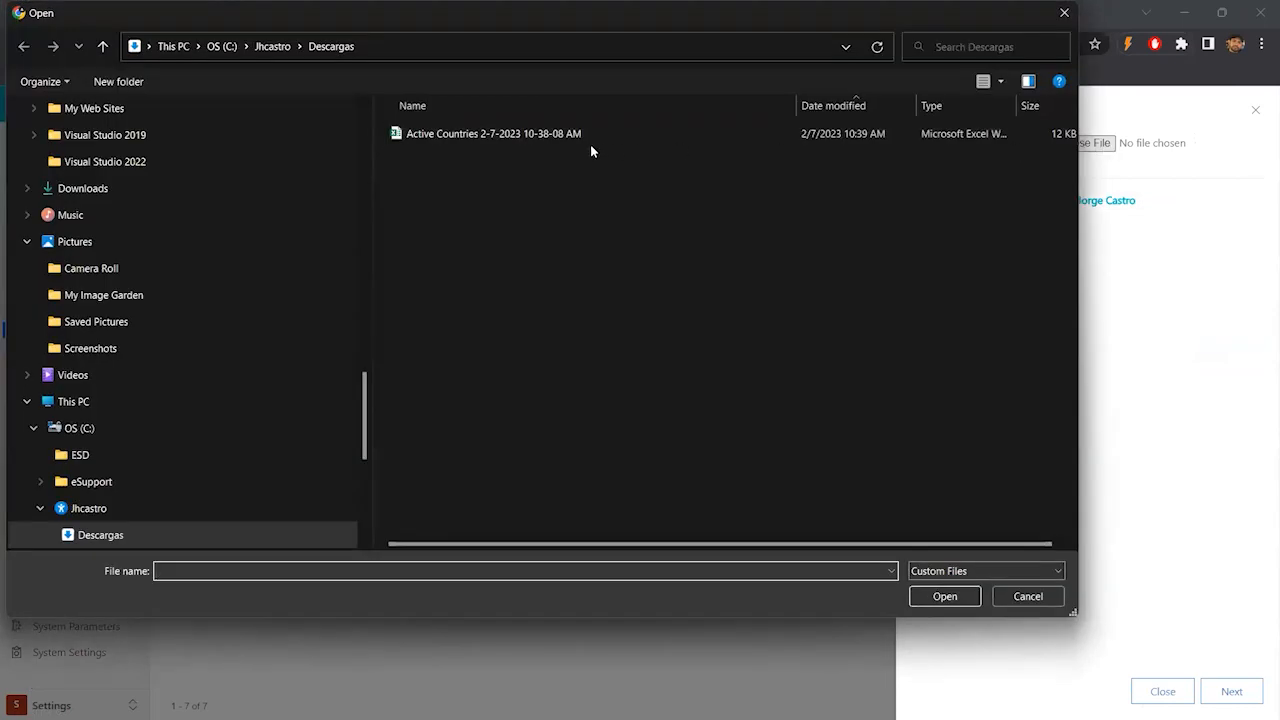
double_click(563, 138)
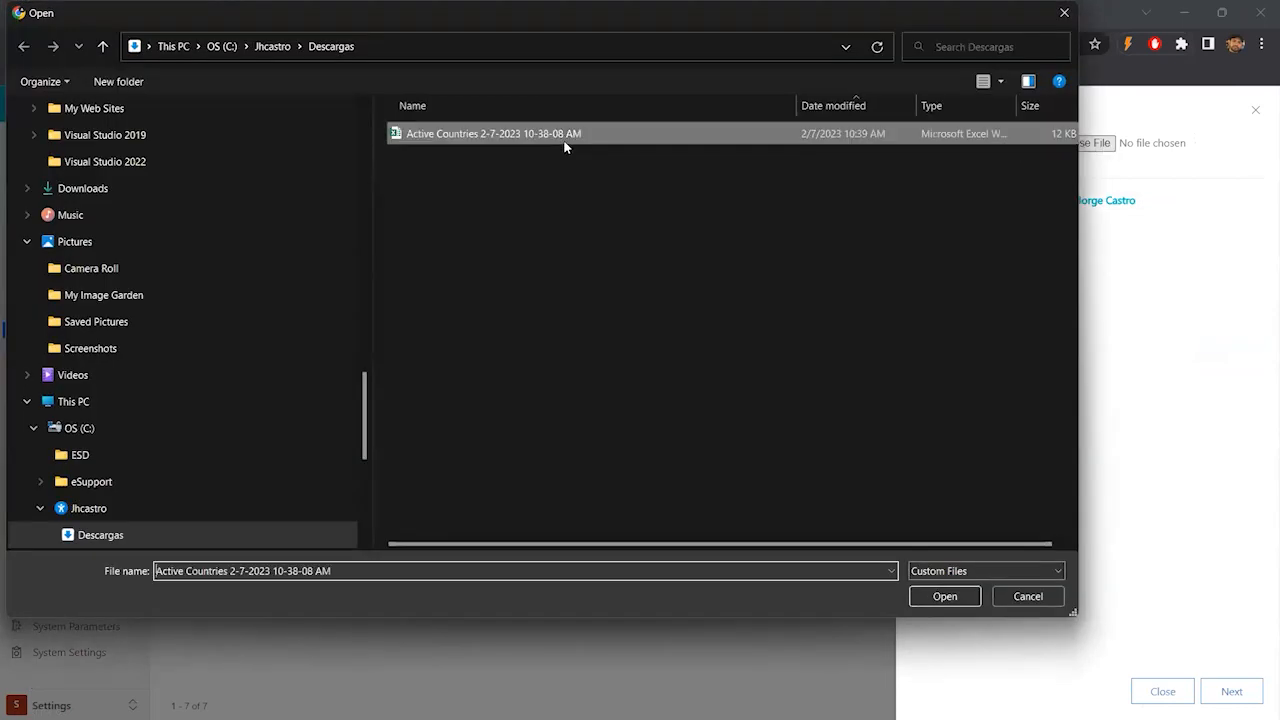
click(1231, 691)
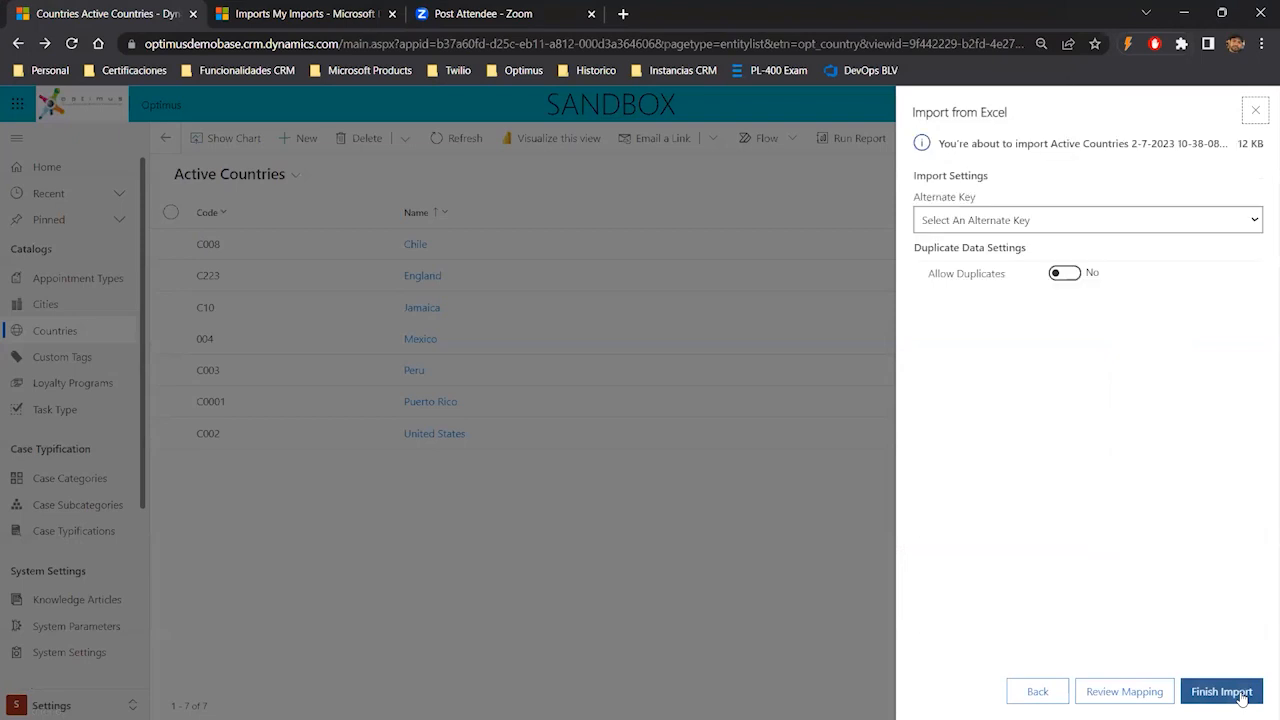
- Review the mapping and finish the import without an alternate key or duplicates, then close the wizard
click(1062, 224)
click(1063, 226)
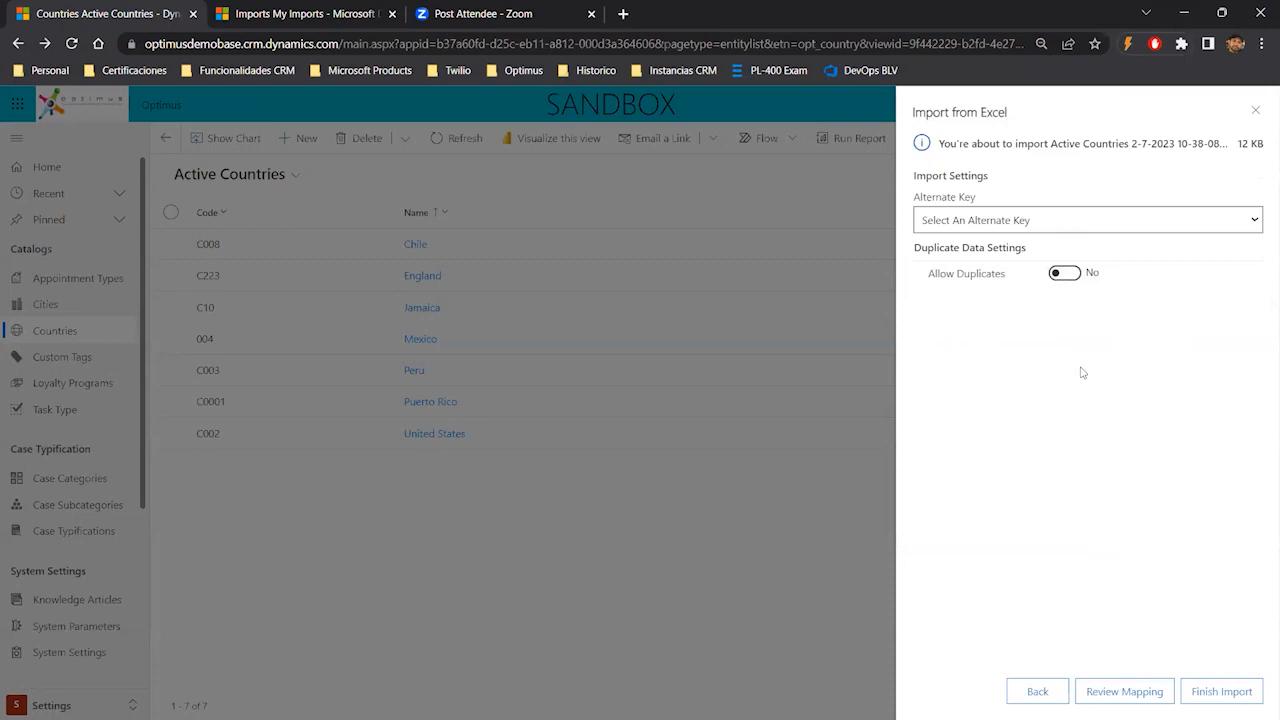
click(1128, 690)
click(1221, 691)
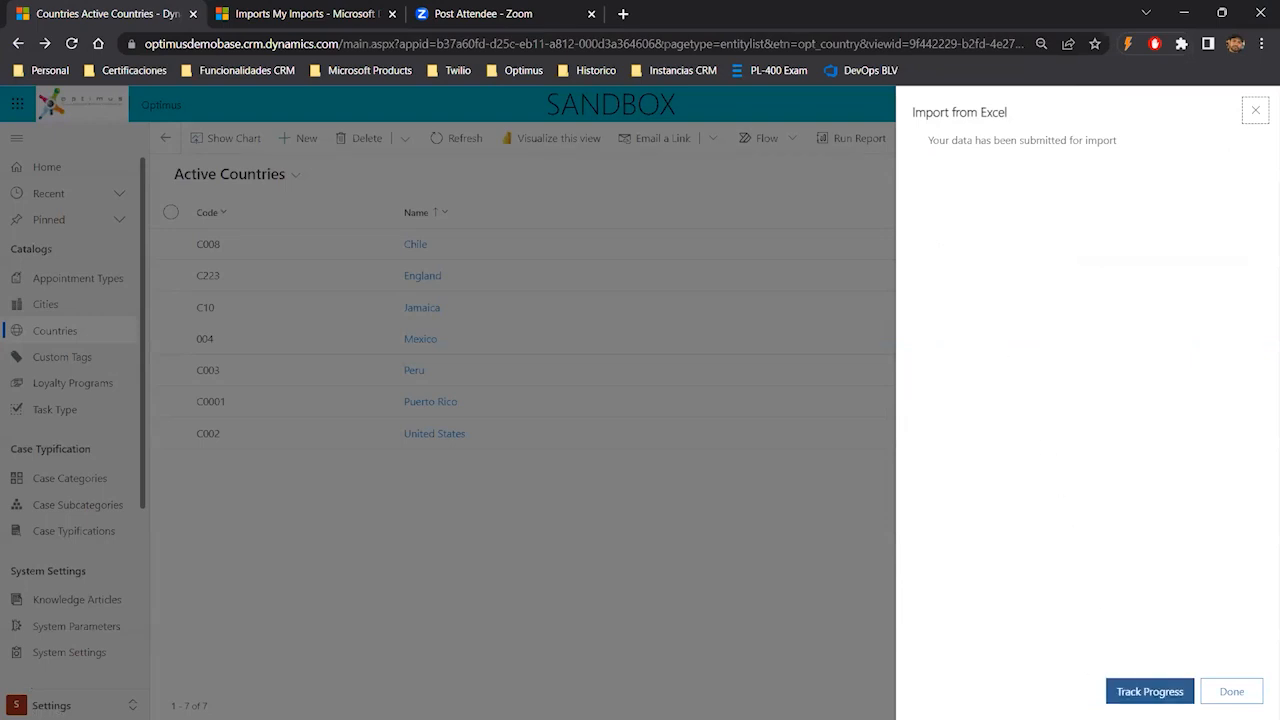
click(1212, 691)
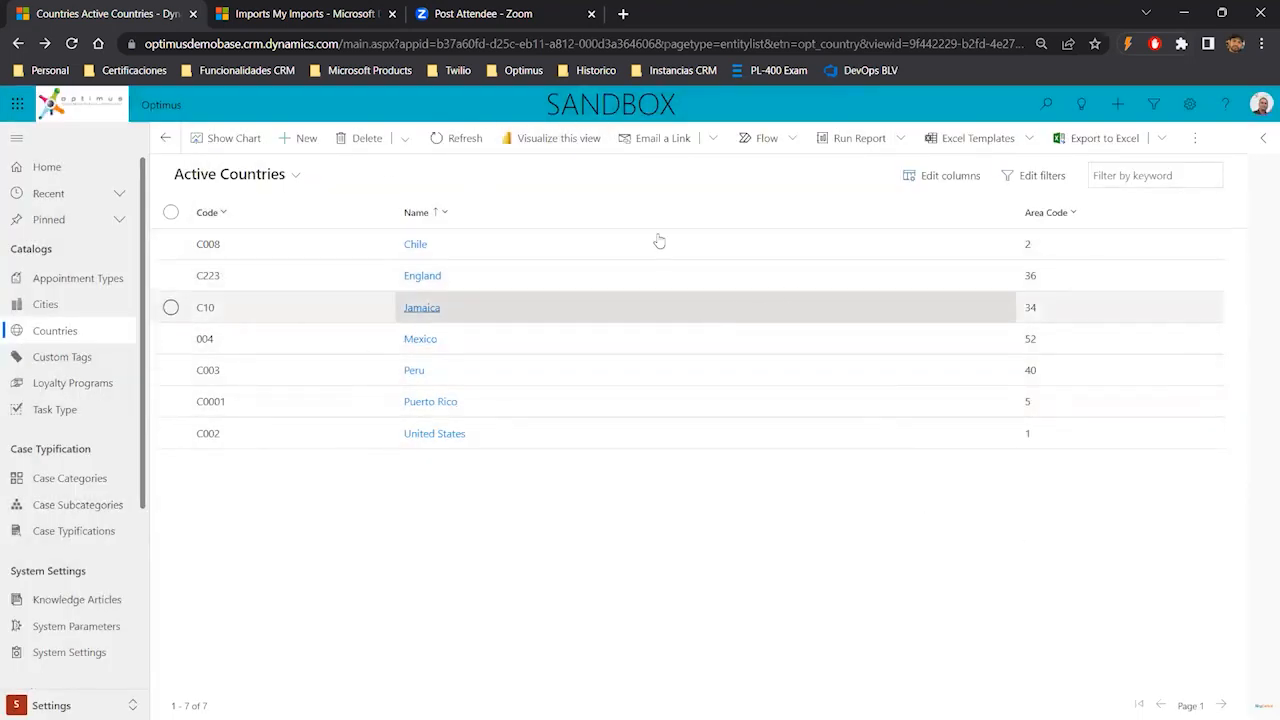
- Refresh the My Imports list repeatedly to follow the Active Countries import status
click(274, 13)
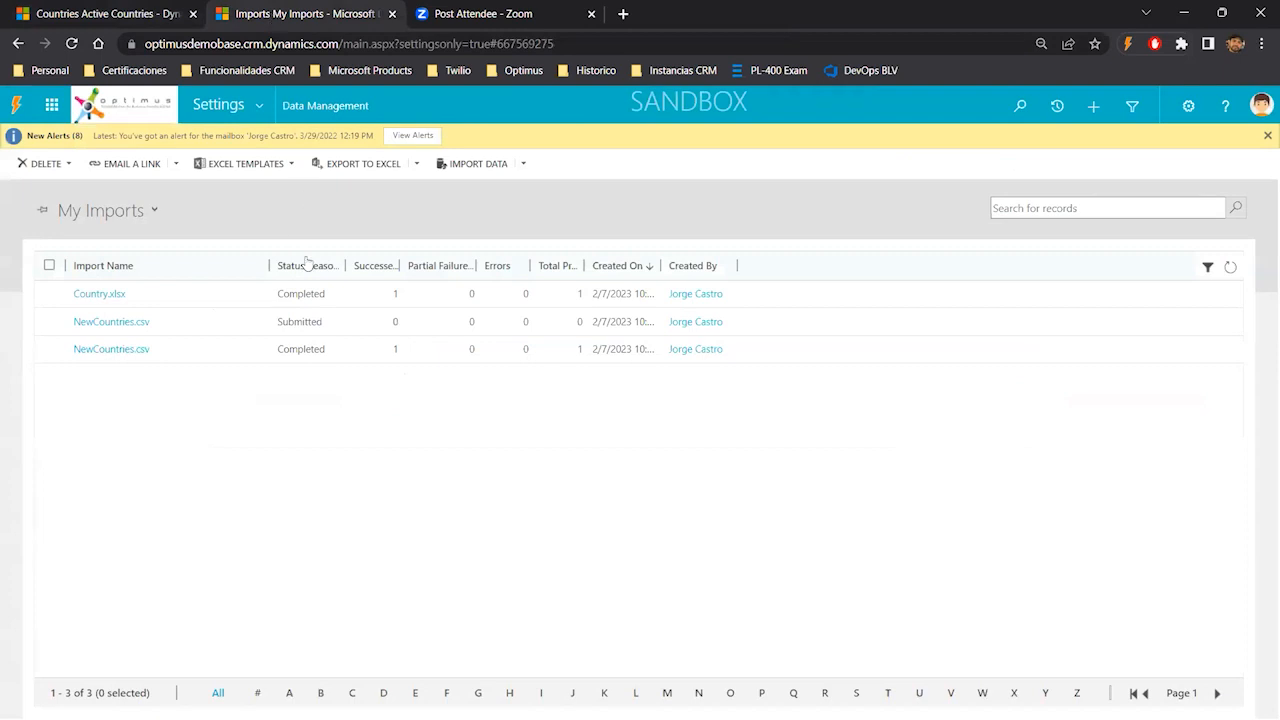
click(1231, 267)
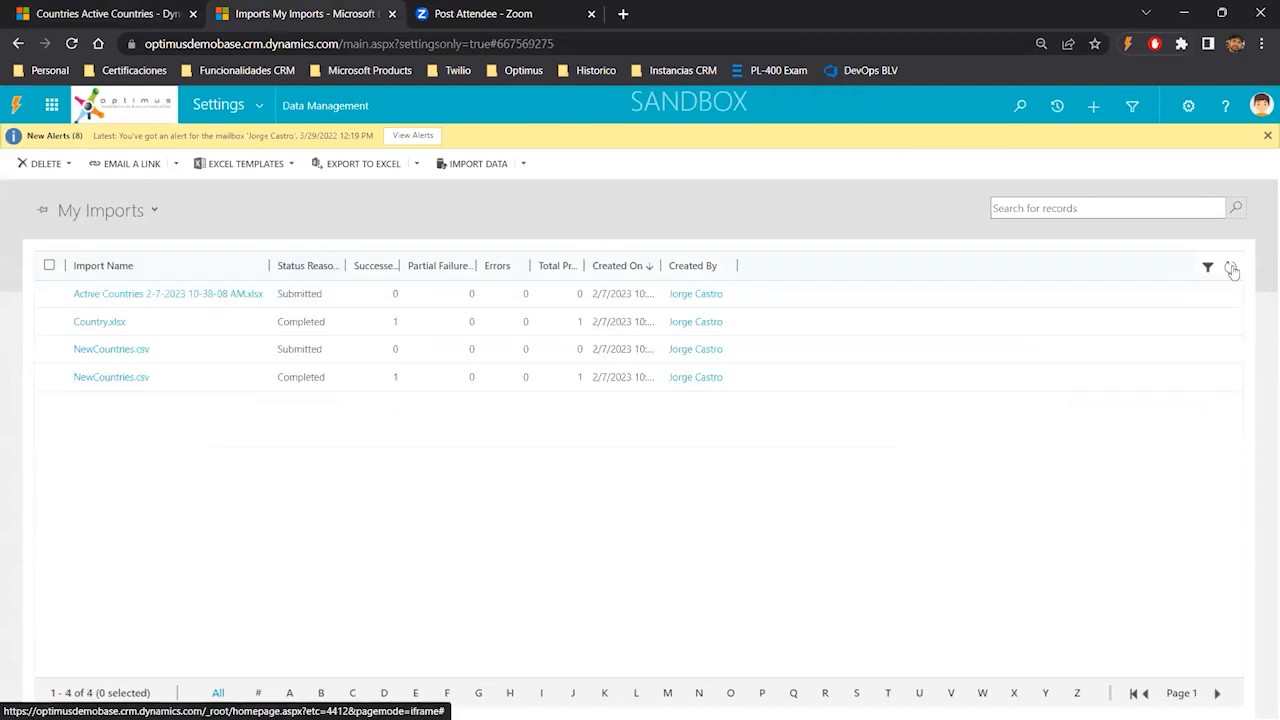
click(1231, 268)
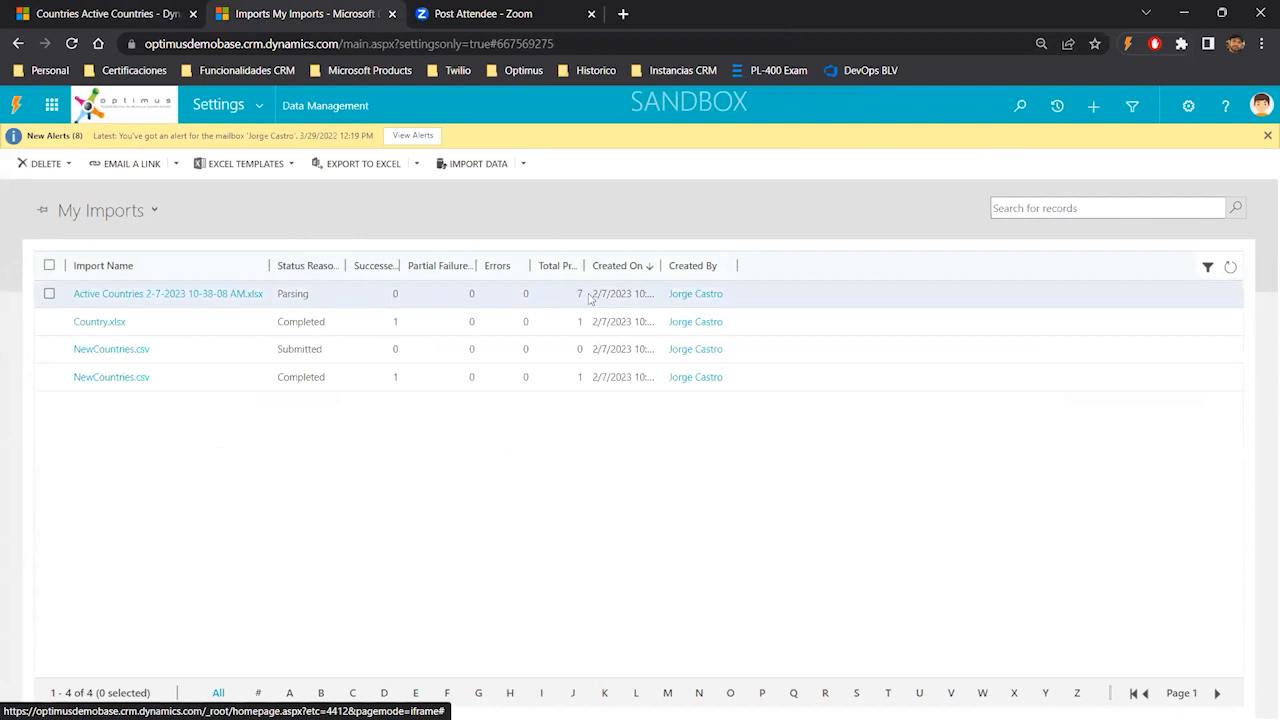
click(1231, 268)
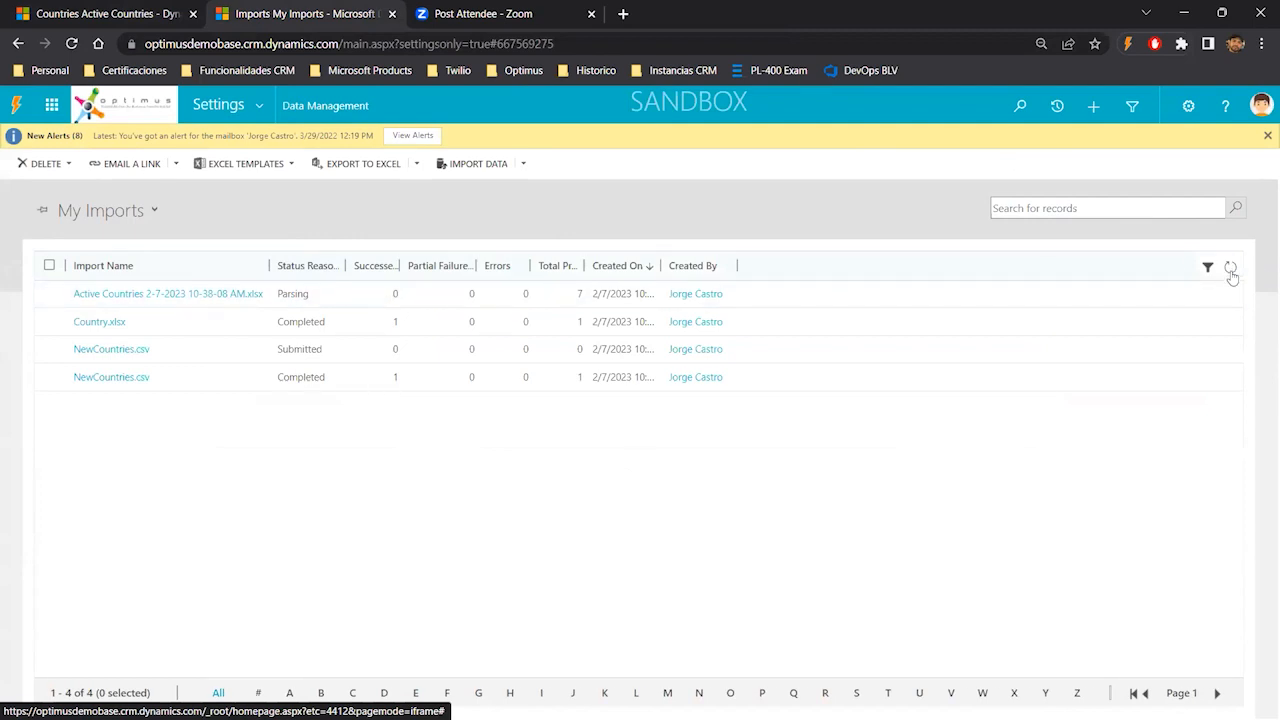
click(1232, 274)
click(1232, 274)
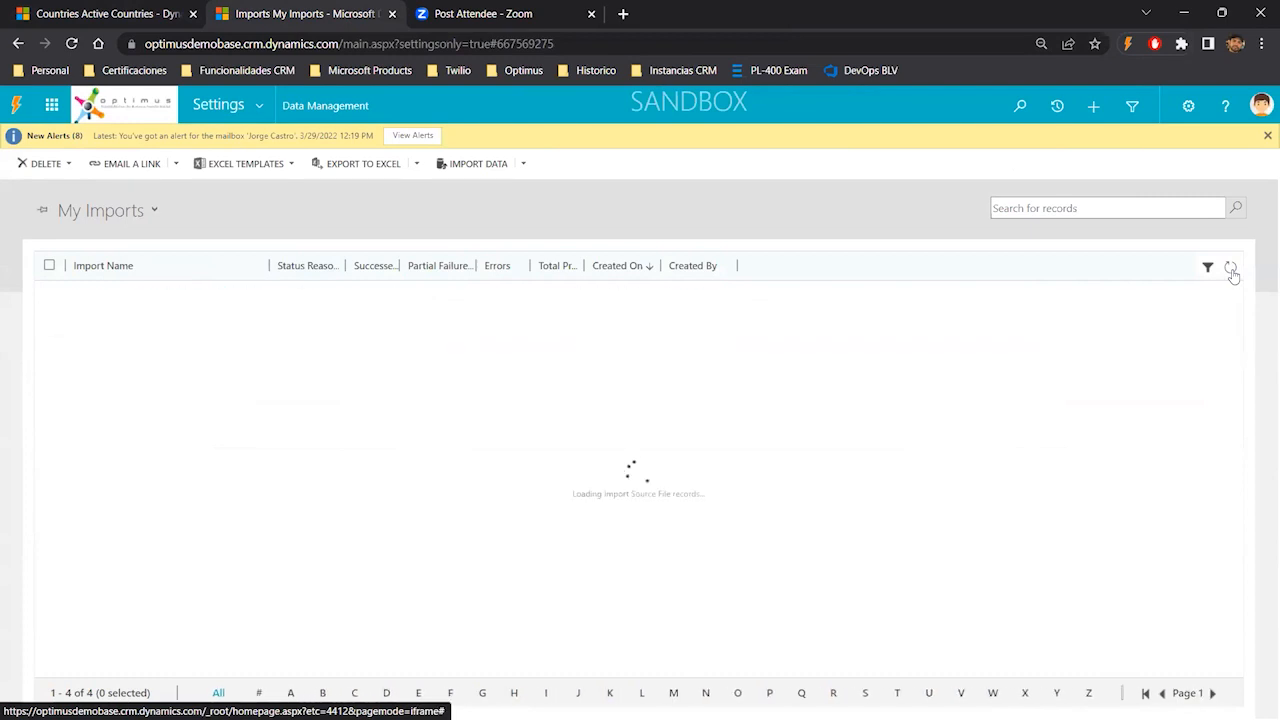
click(1232, 274)
click(1232, 274)
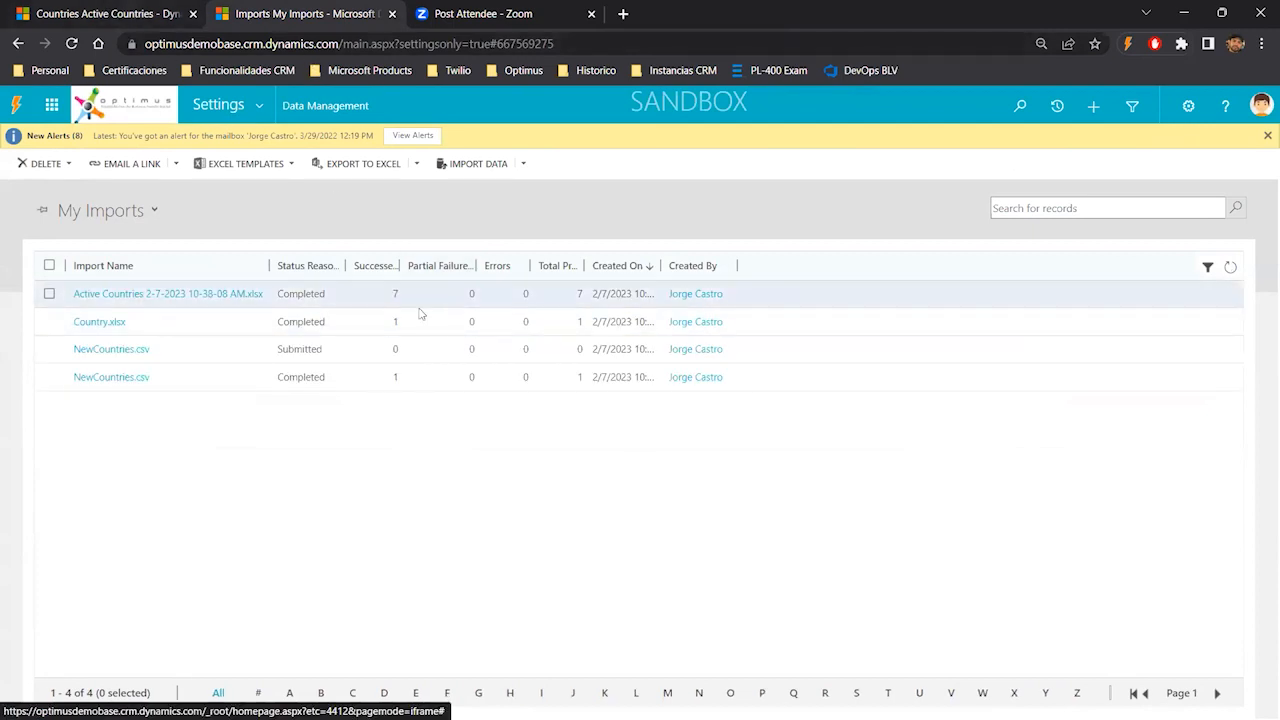
- Check the imported codes and area codes in the Active Countries list, then open Data Management in Settings
click(108, 14)
click(455, 138)
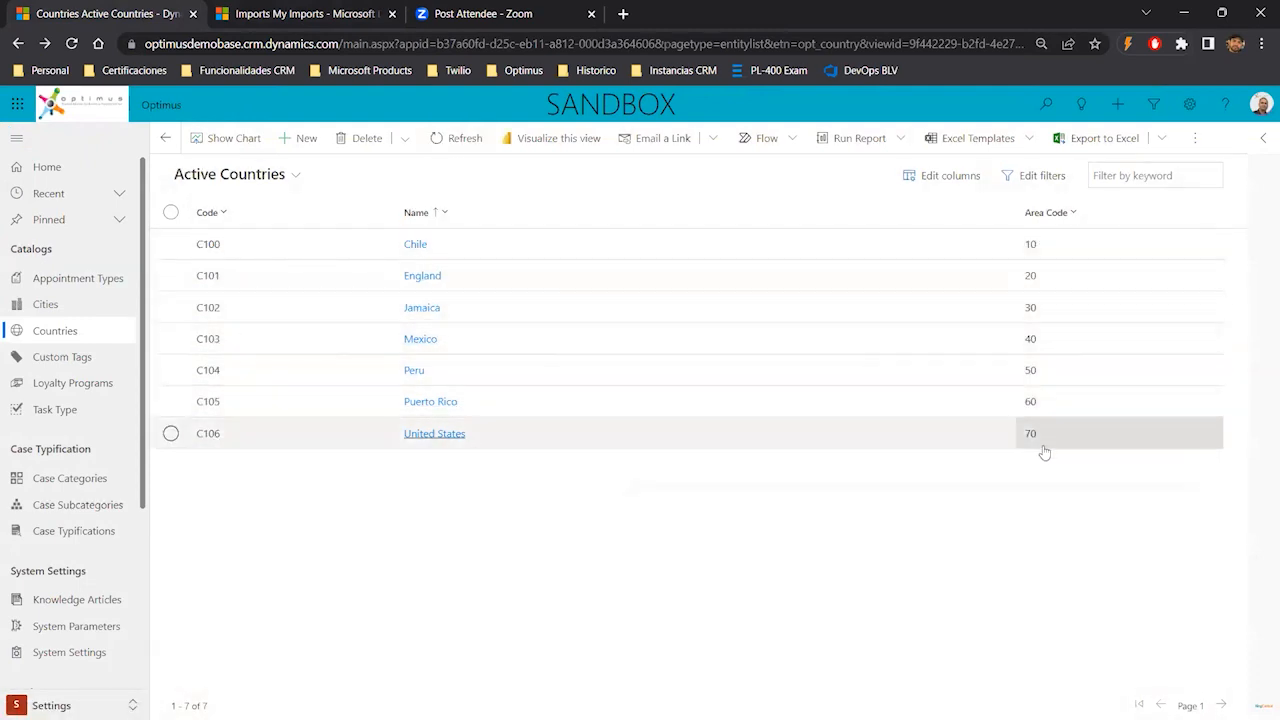
click(300, 16)
click(257, 104)
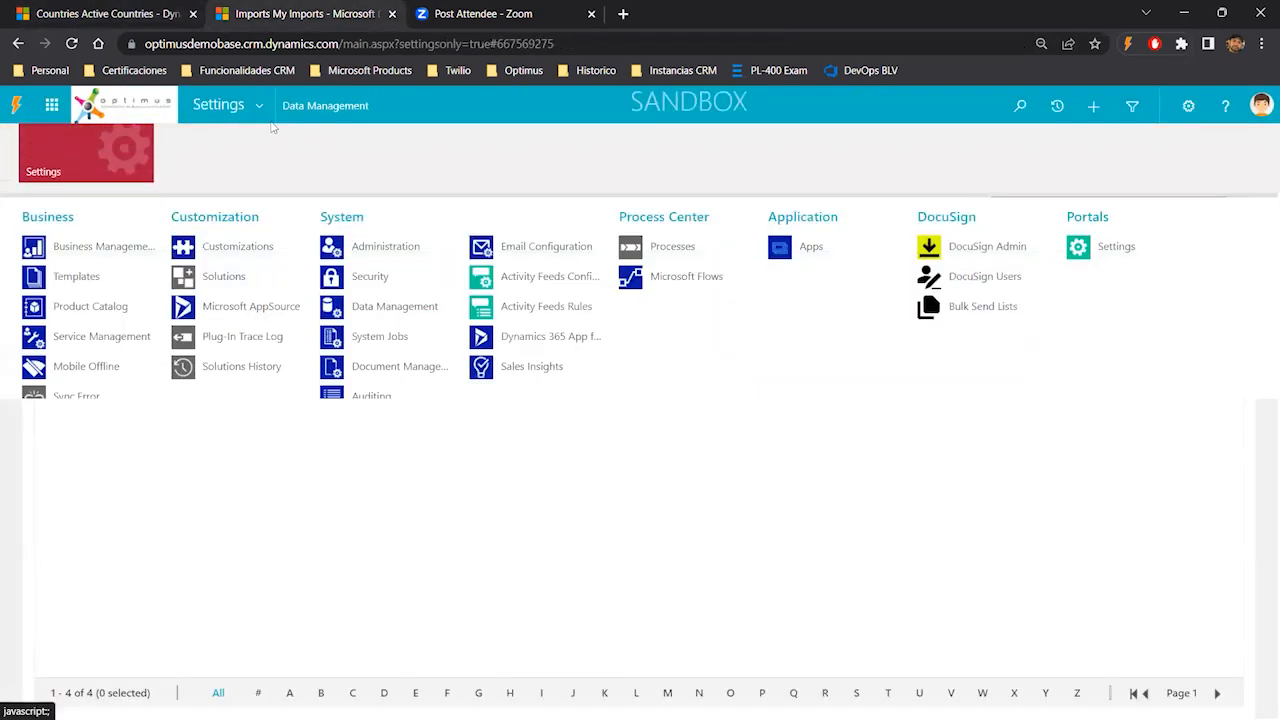
click(373, 314)
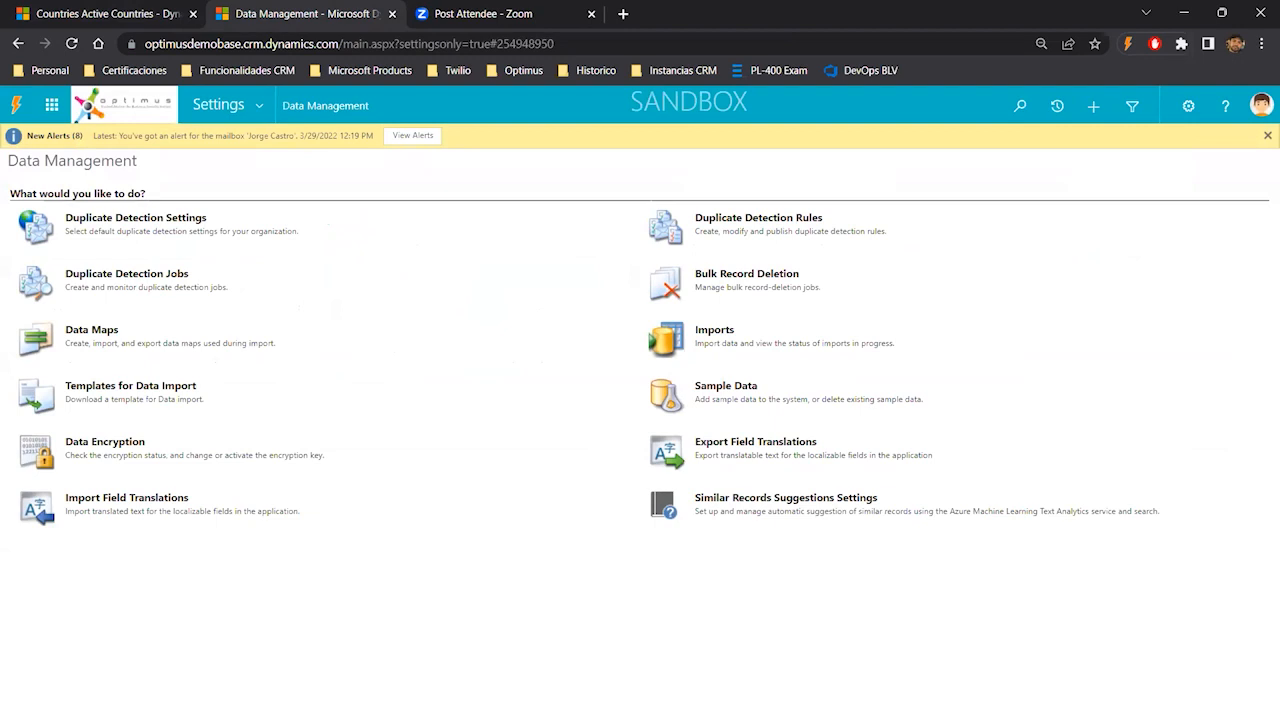
- Switch to the presentation and advance to the Templates for Data Import slide, then return to the browser
key(alt+Tab)
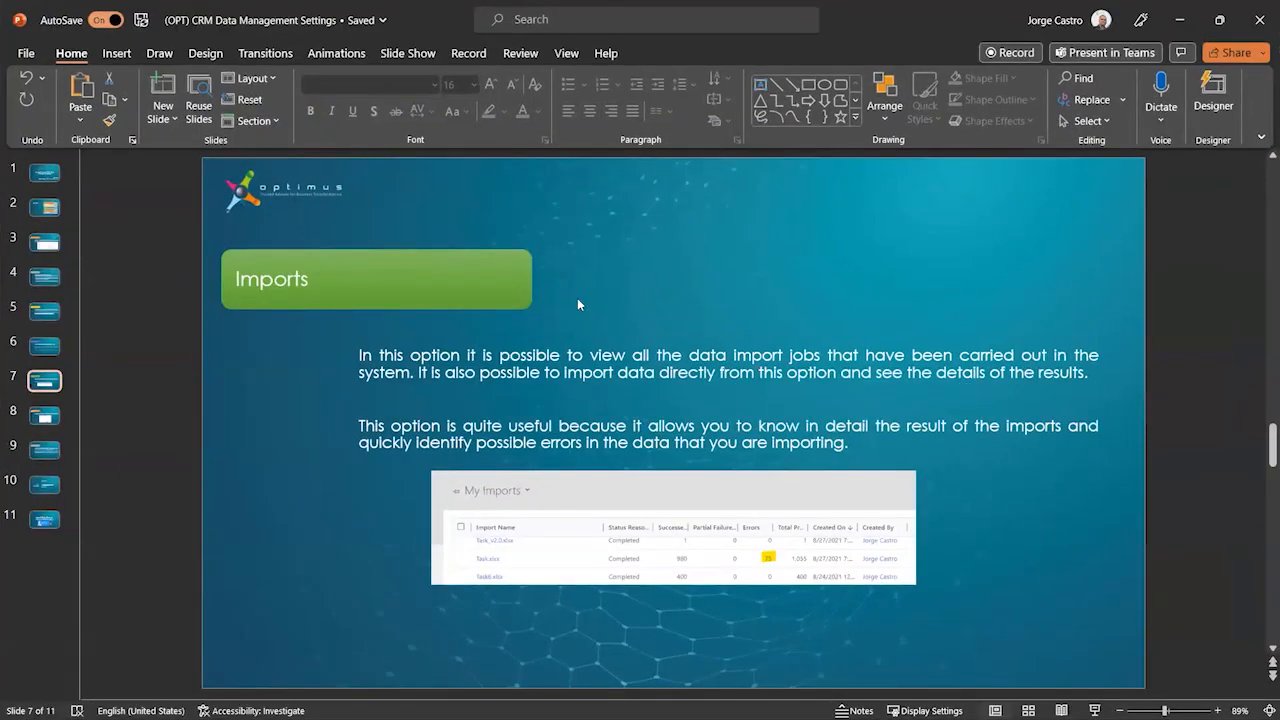
click(45, 417)
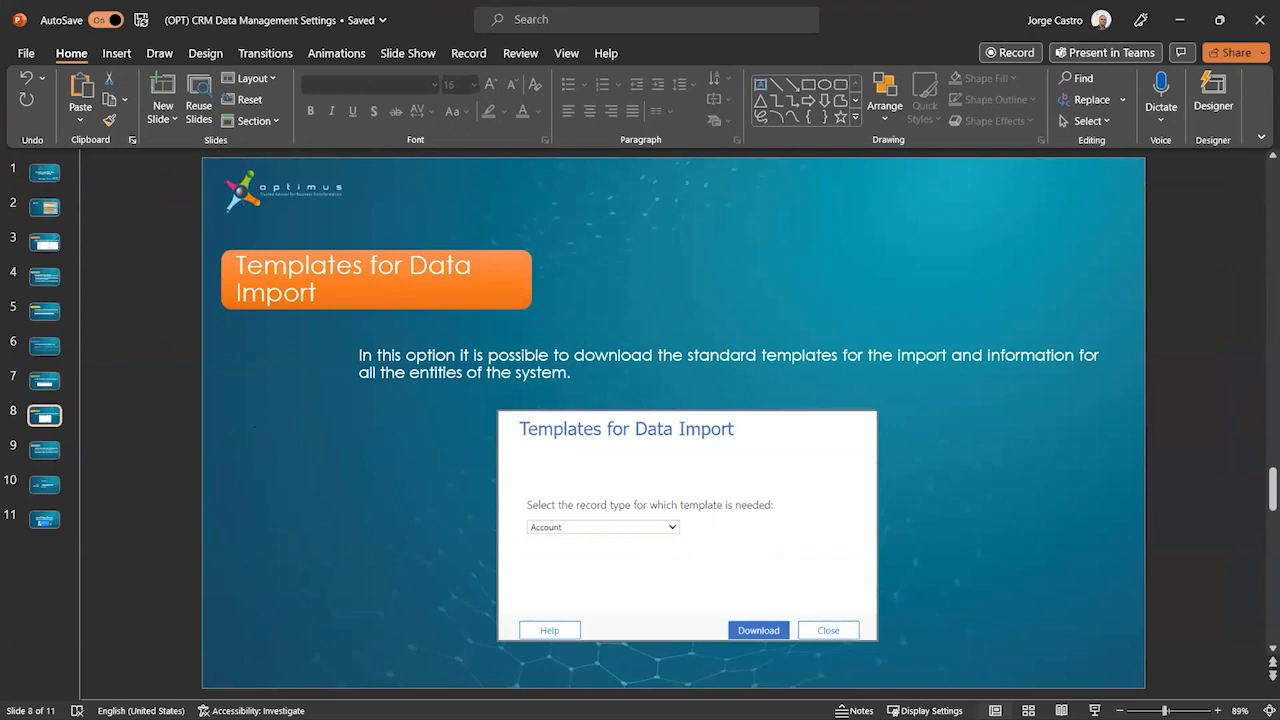
key(alt+Tab)
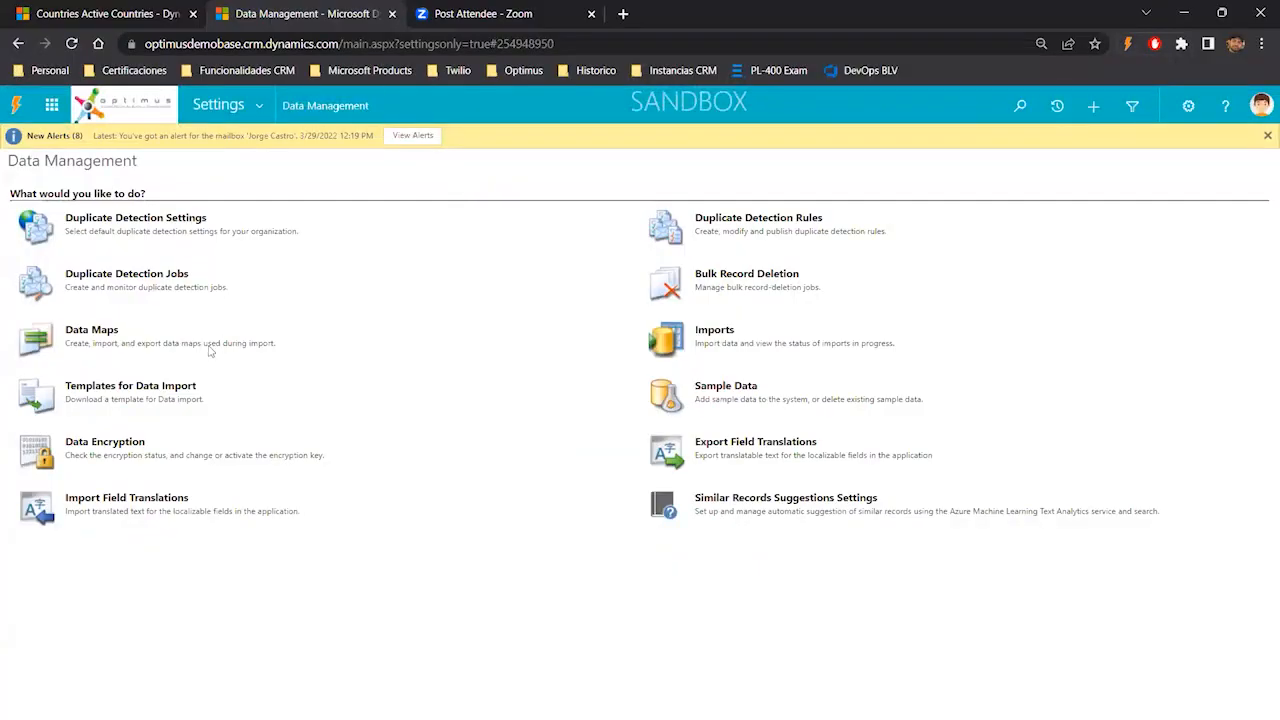
- Download the Account record type template from Templates for Data Import
click(189, 389)
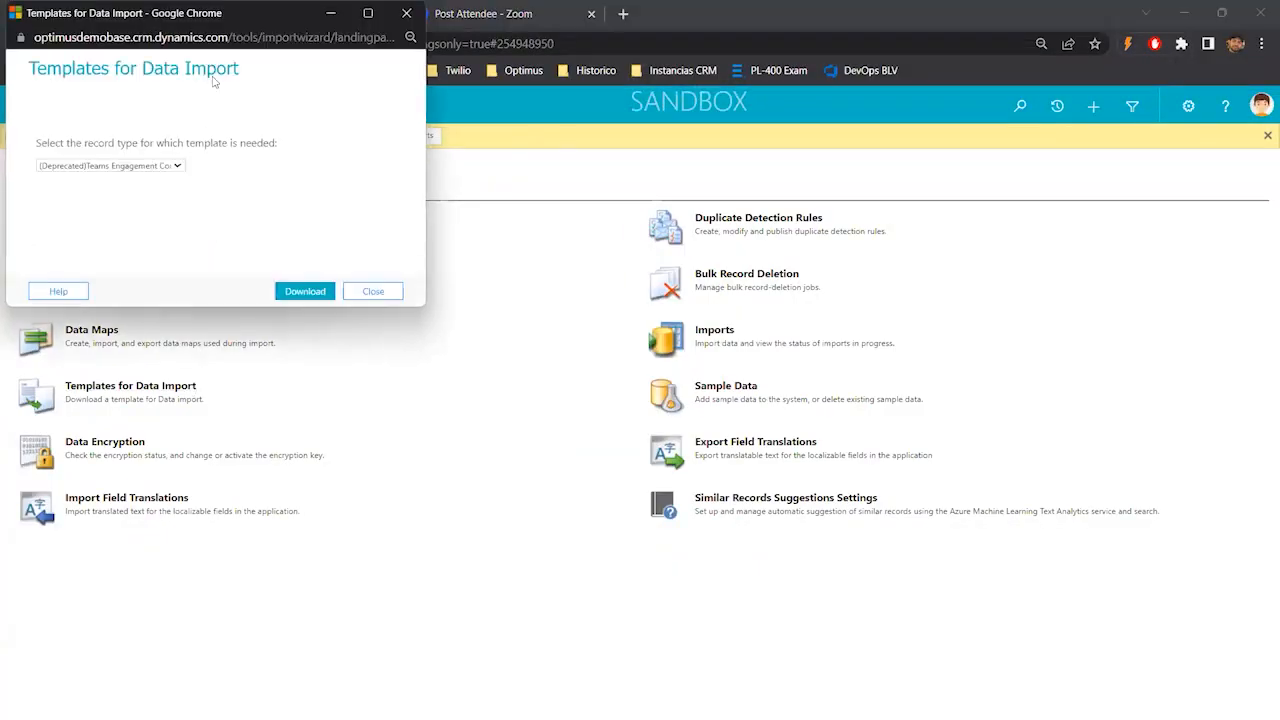
click(155, 167)
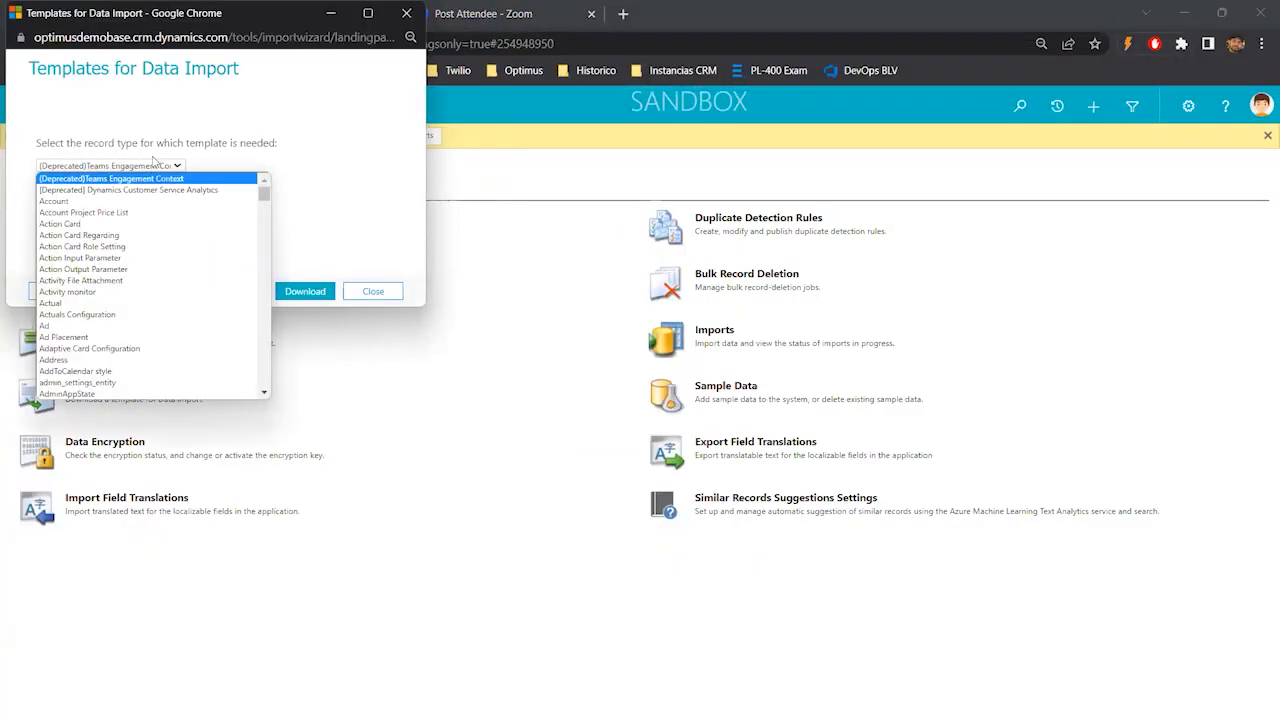
click(72, 201)
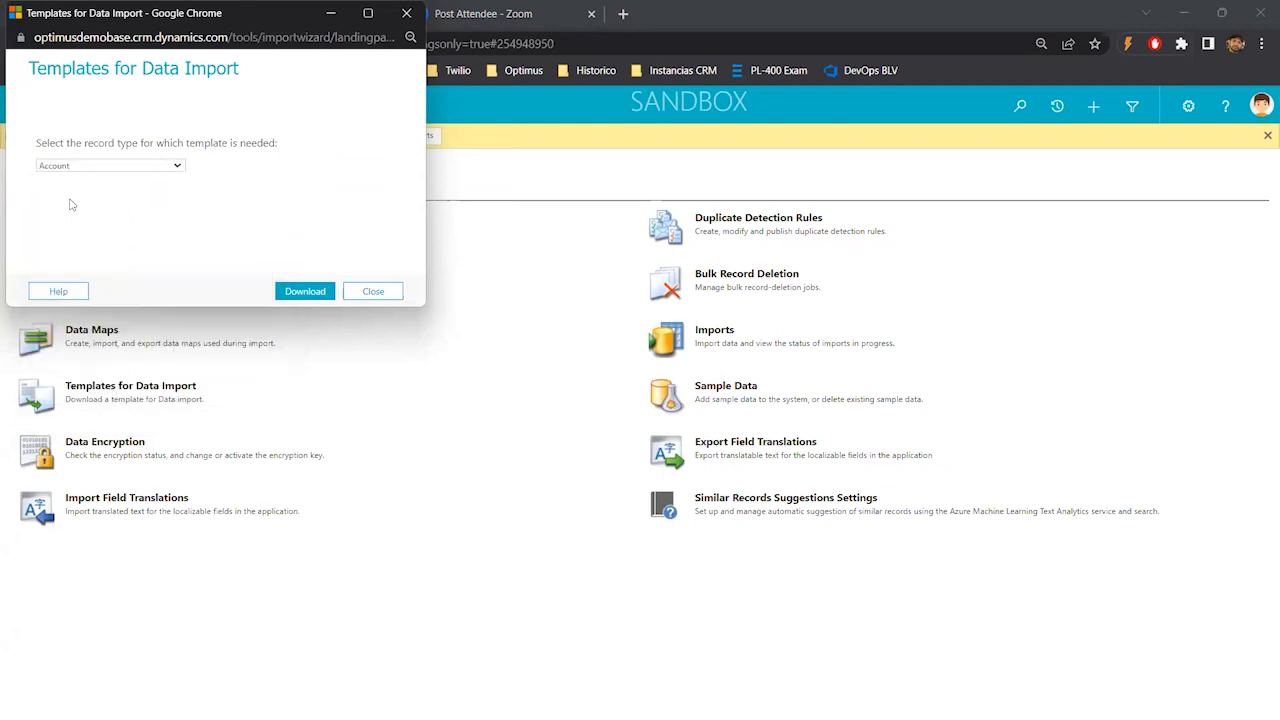
click(292, 291)
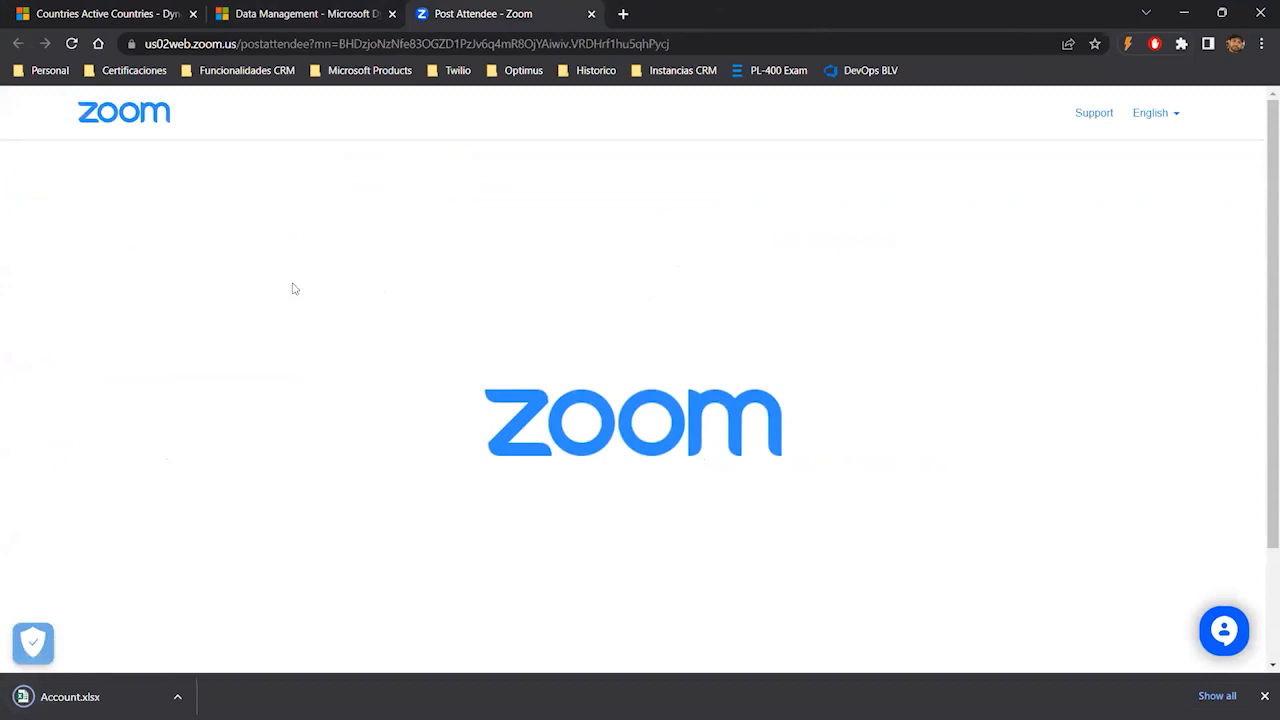
- Open the downloaded Account.xlsx template and scroll through its column headers
click(270, 14)
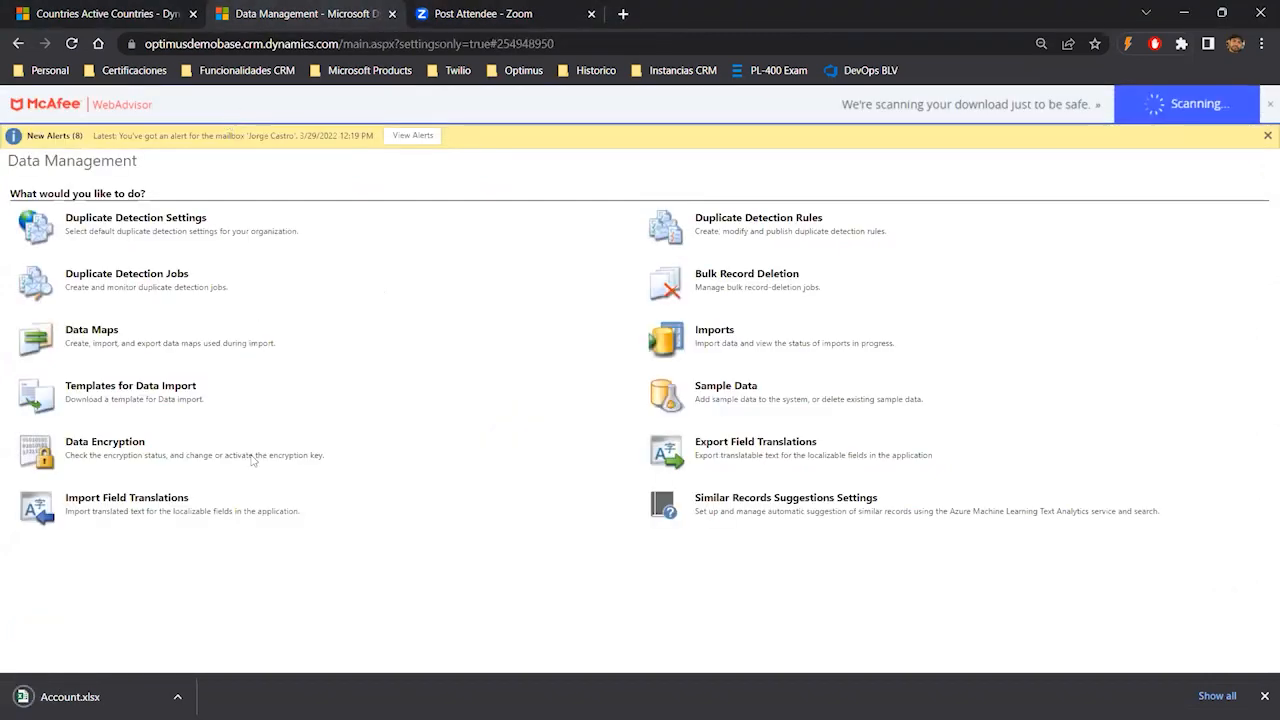
click(95, 690)
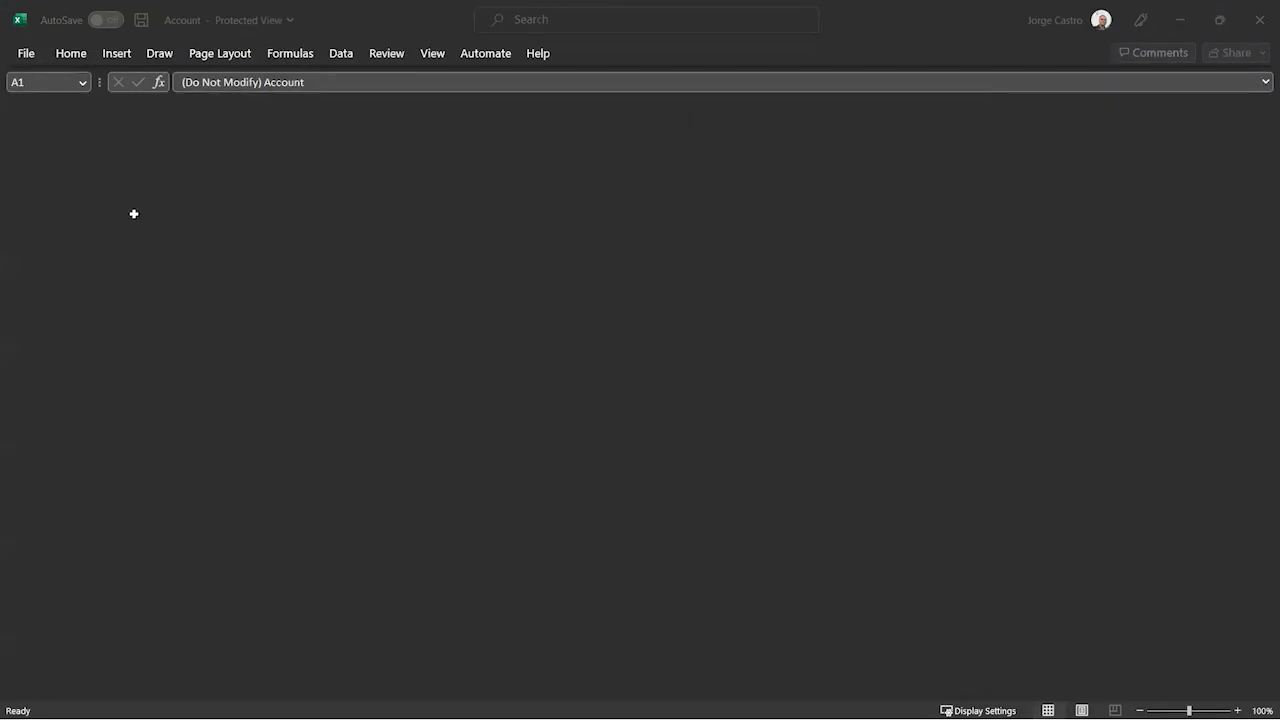
key(Right)
key(Right)
key(Right)
key(Right)
key(Right)
key(Right)
key(Right)
key(Right)
key(Right)
key(Right)
key(Right)
key(Right)
key(Right)
key(Right)
key(Right)
key(Right)
key(Right)
key(Right)
key(Right)
key(Right)
key(Right)
key(Right)
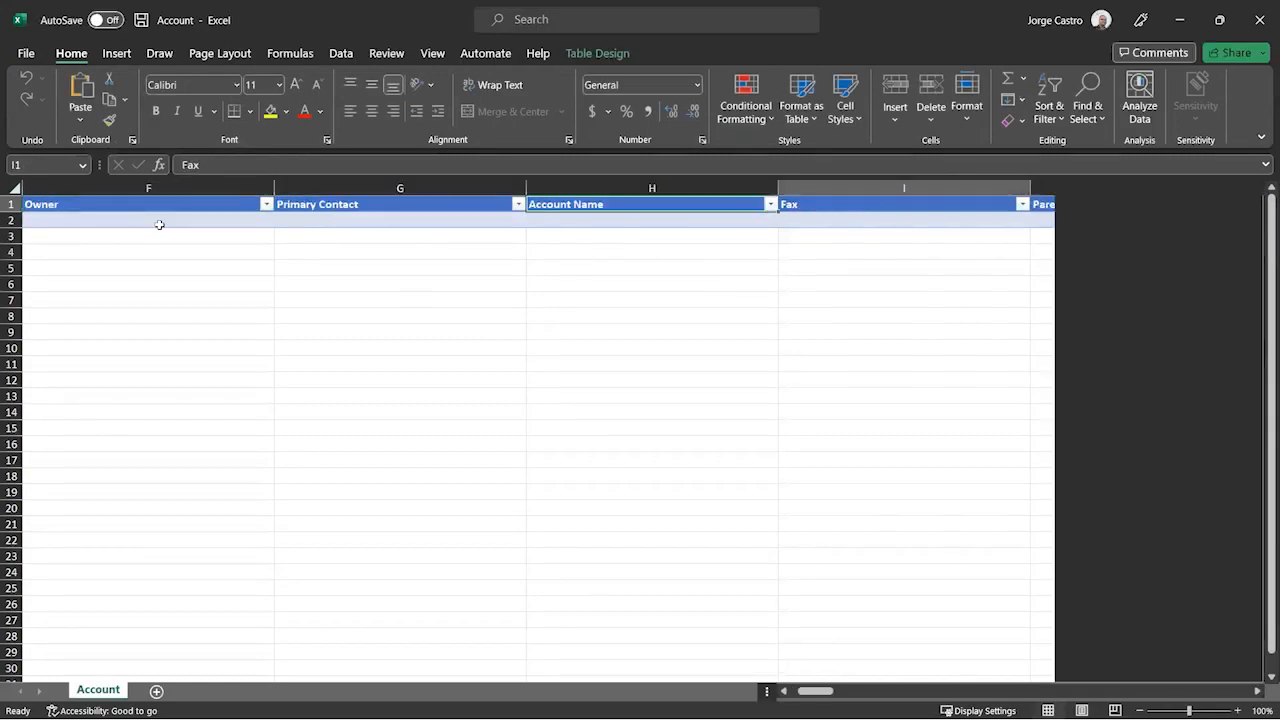
key(Right)
key(Right)
key(Right)
key(Right)
key(Right)
key(Right)
key(Right)
key(Right)
key(Right)
key(Right)
key(Right)
key(Right)
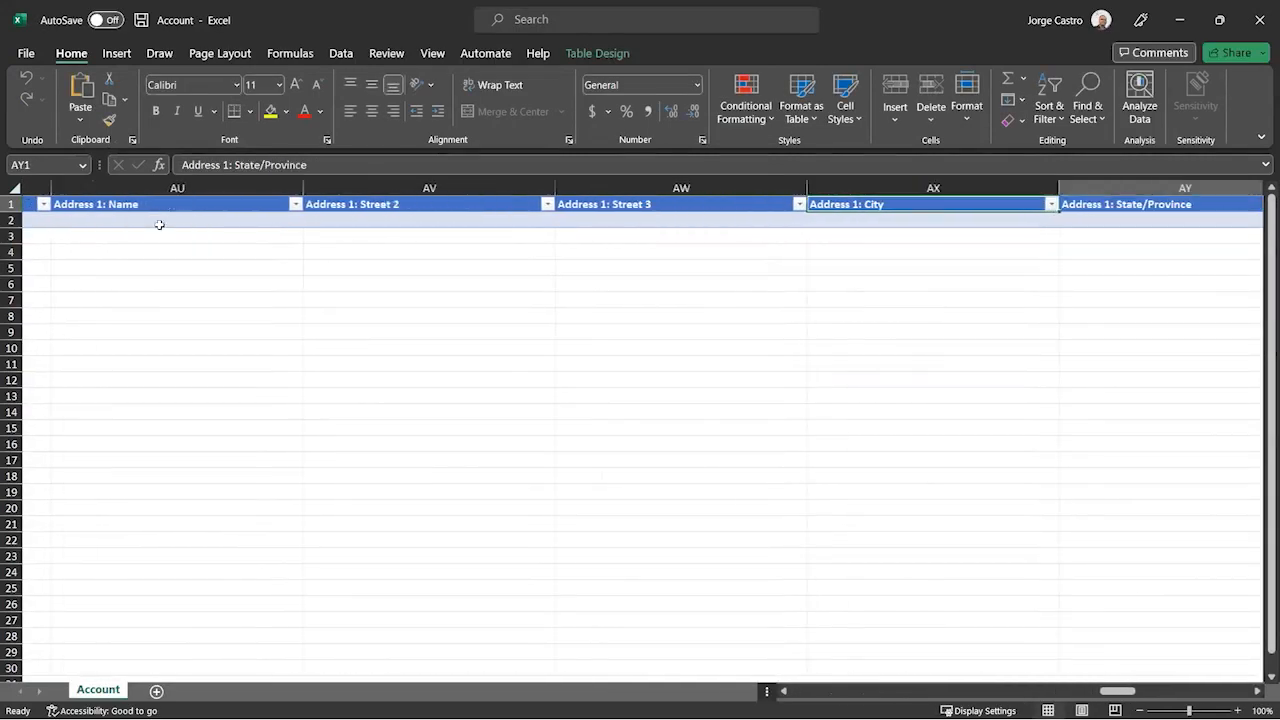
key(Right)
key(Right)
key(Right)
key(Right)
key(Right)
key(Right)
key(Right)
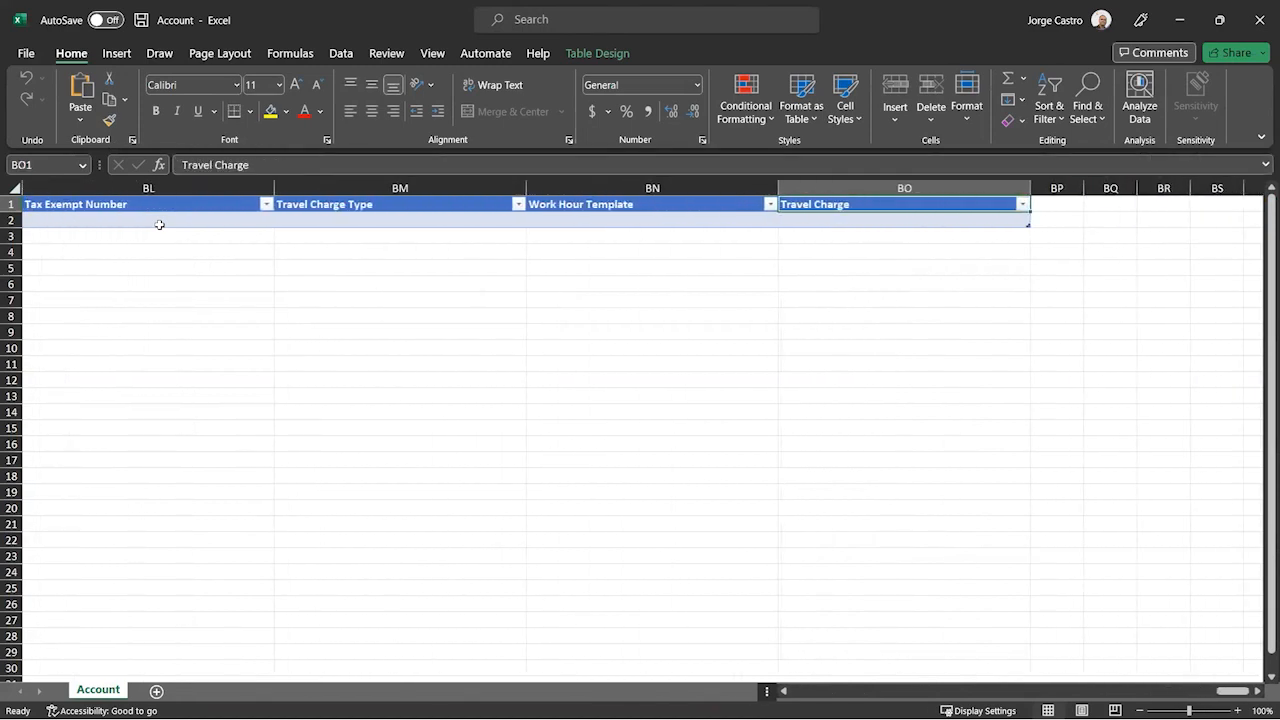
key(ctrl+Left)
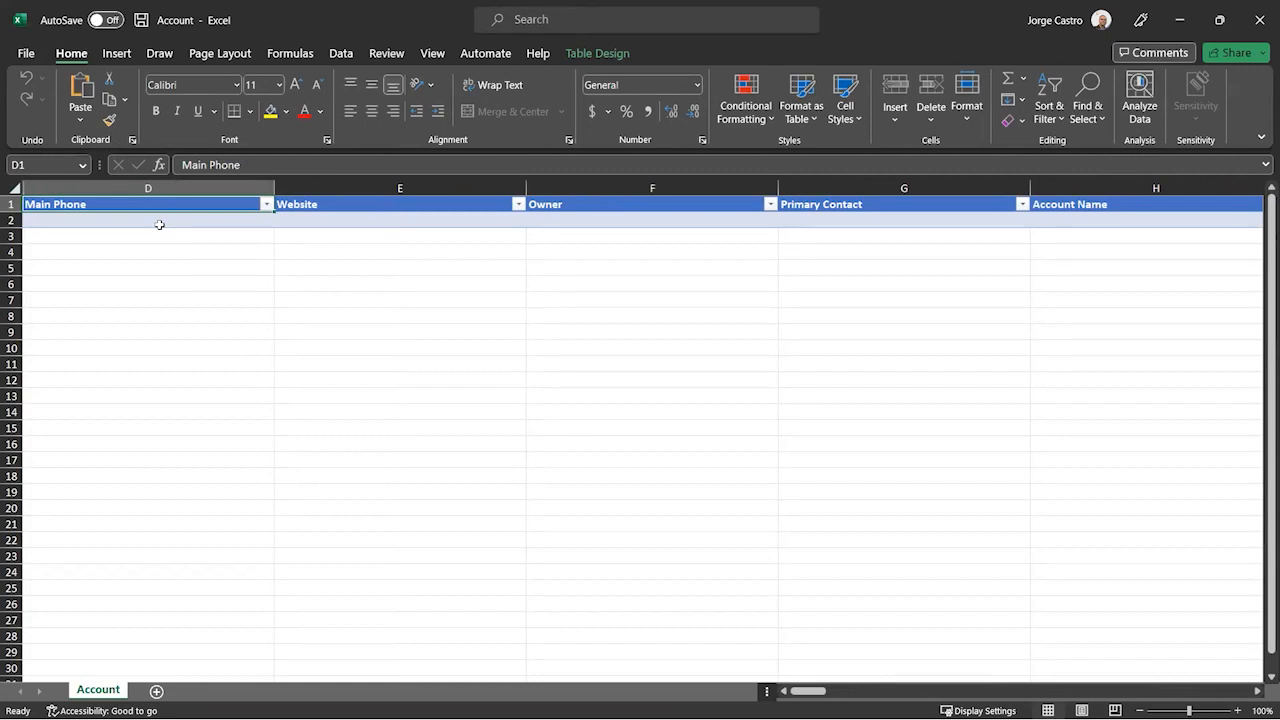
- Delete the Website and Owner columns, then the Fax column, from the Account template
drag(386, 187, 745, 187)
right_click(745, 187)
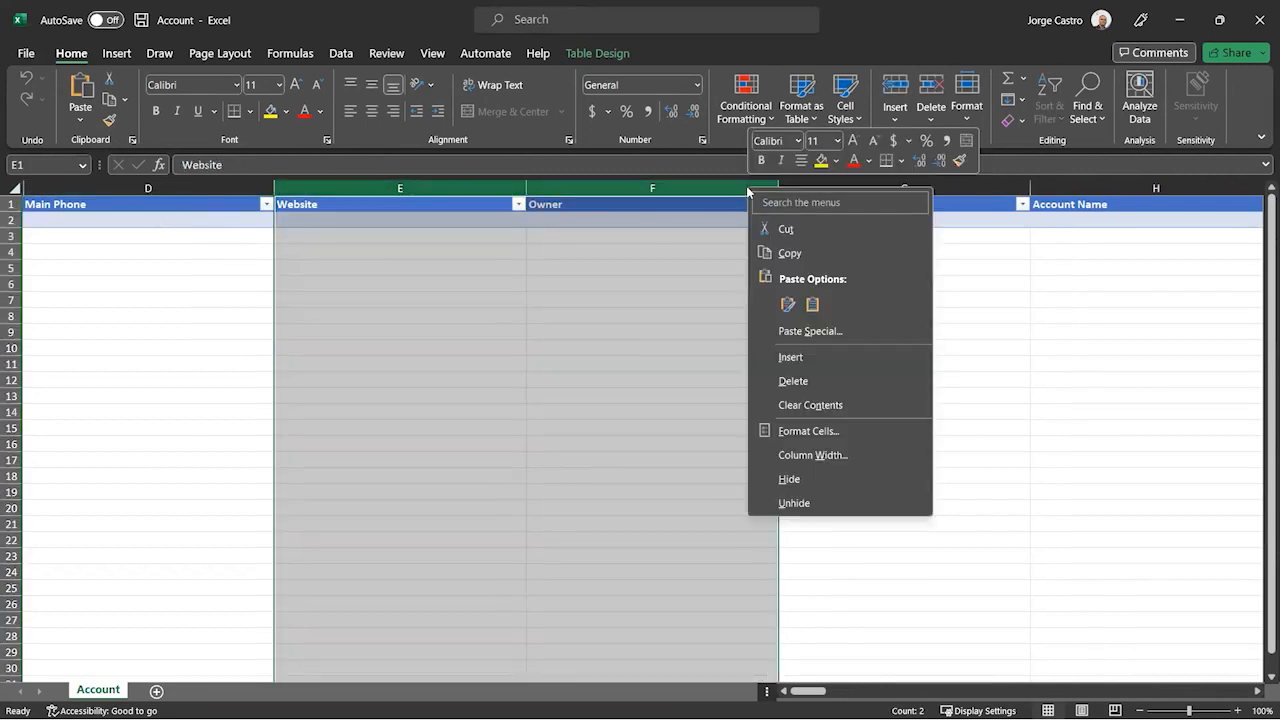
click(802, 380)
click(342, 311)
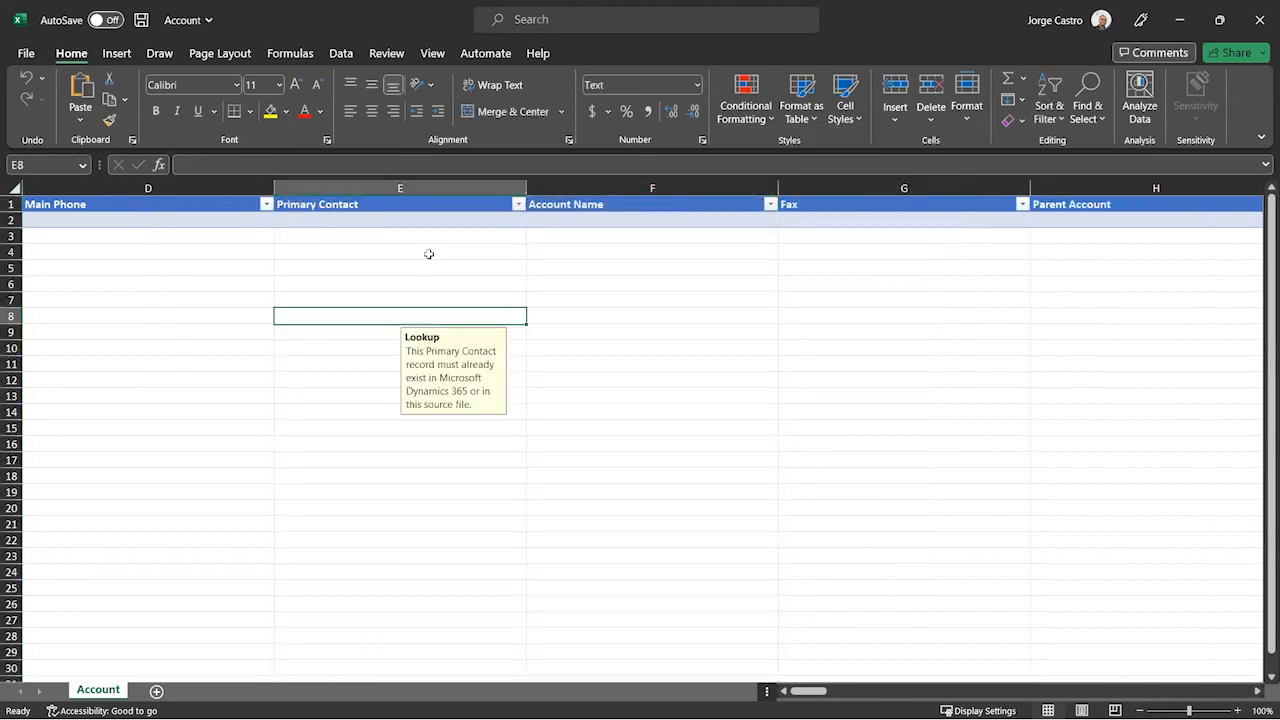
click(155, 221)
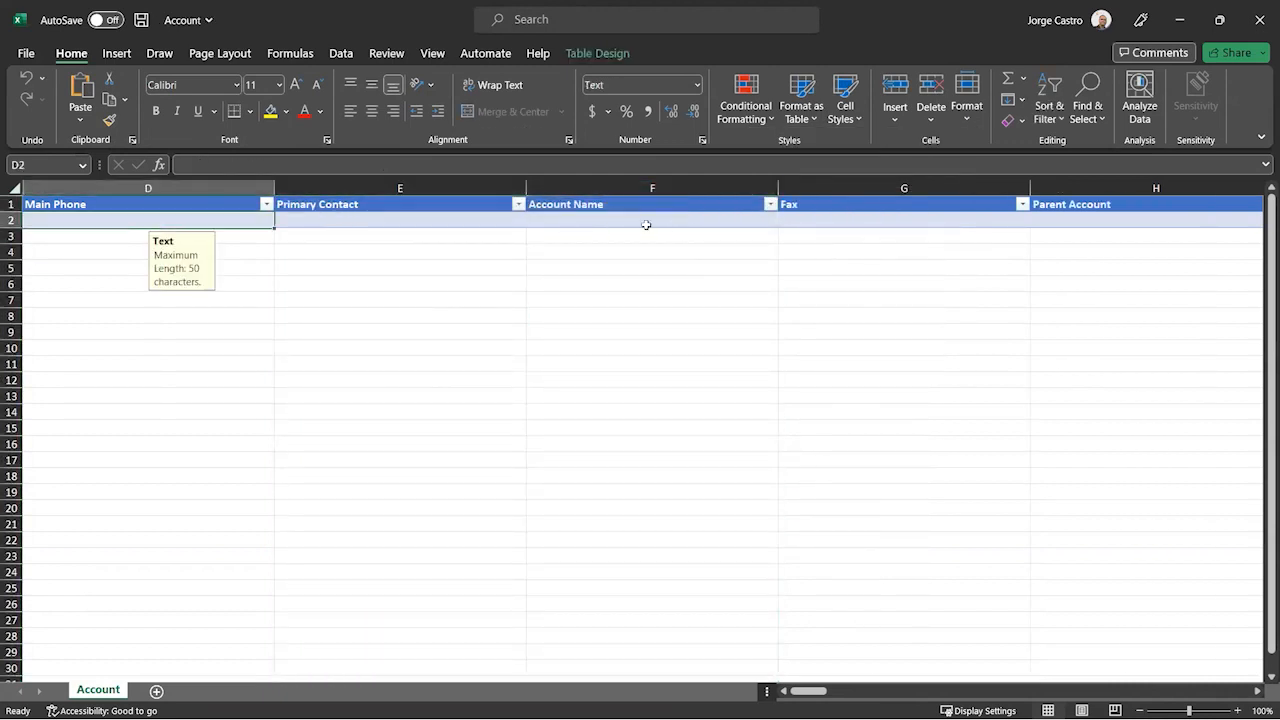
right_click(866, 184)
click(933, 379)
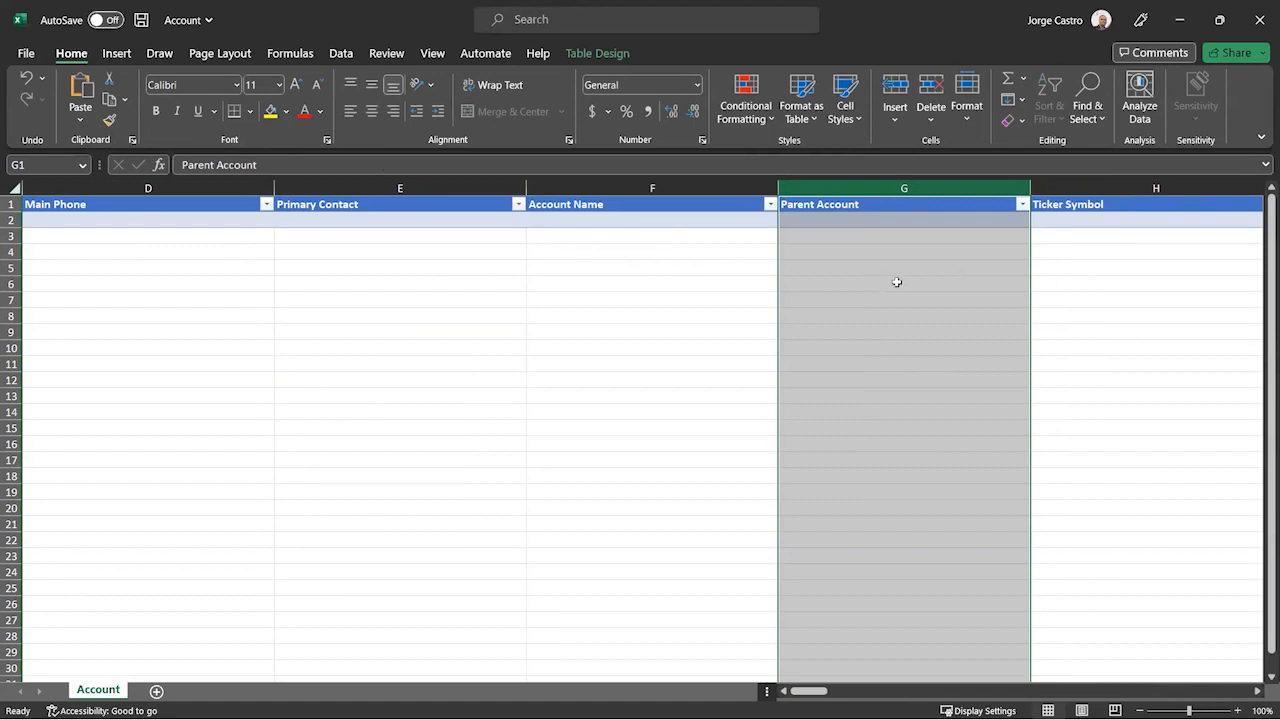
- Inspect the Parent Account column's lookup hint, then close the Account template workbook
click(875, 255)
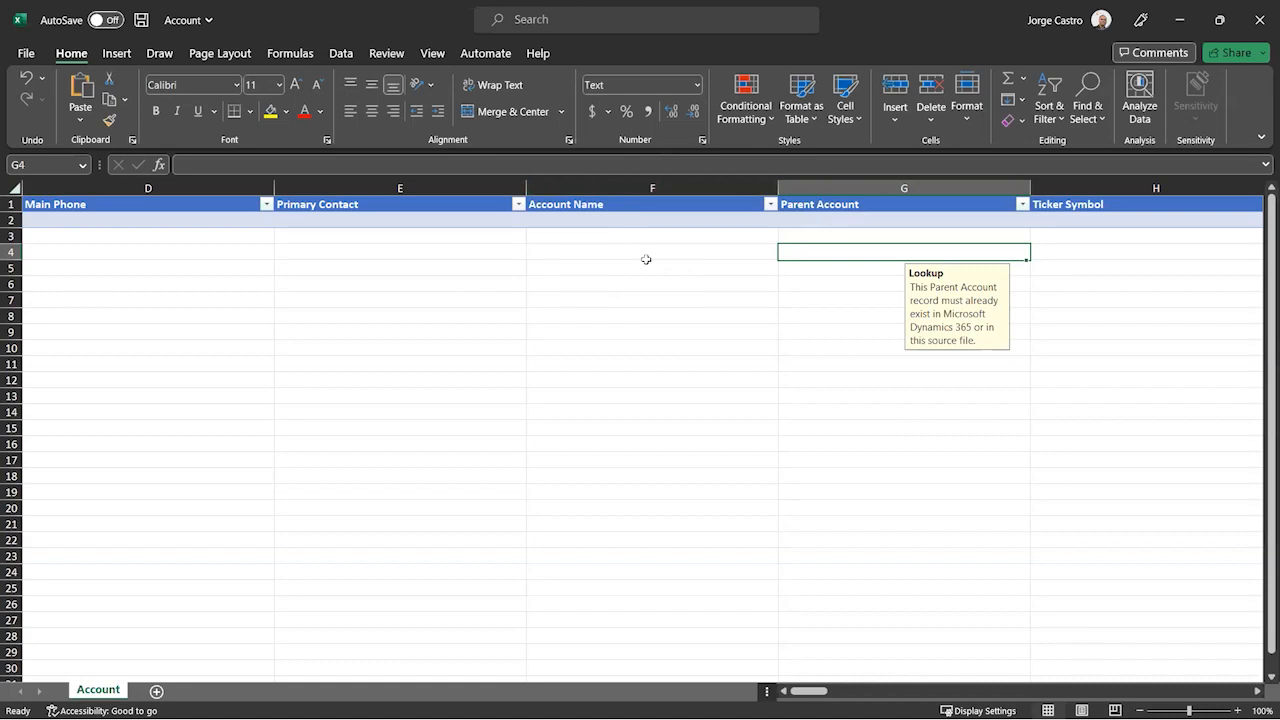
scroll(1088, 691, right, 8)
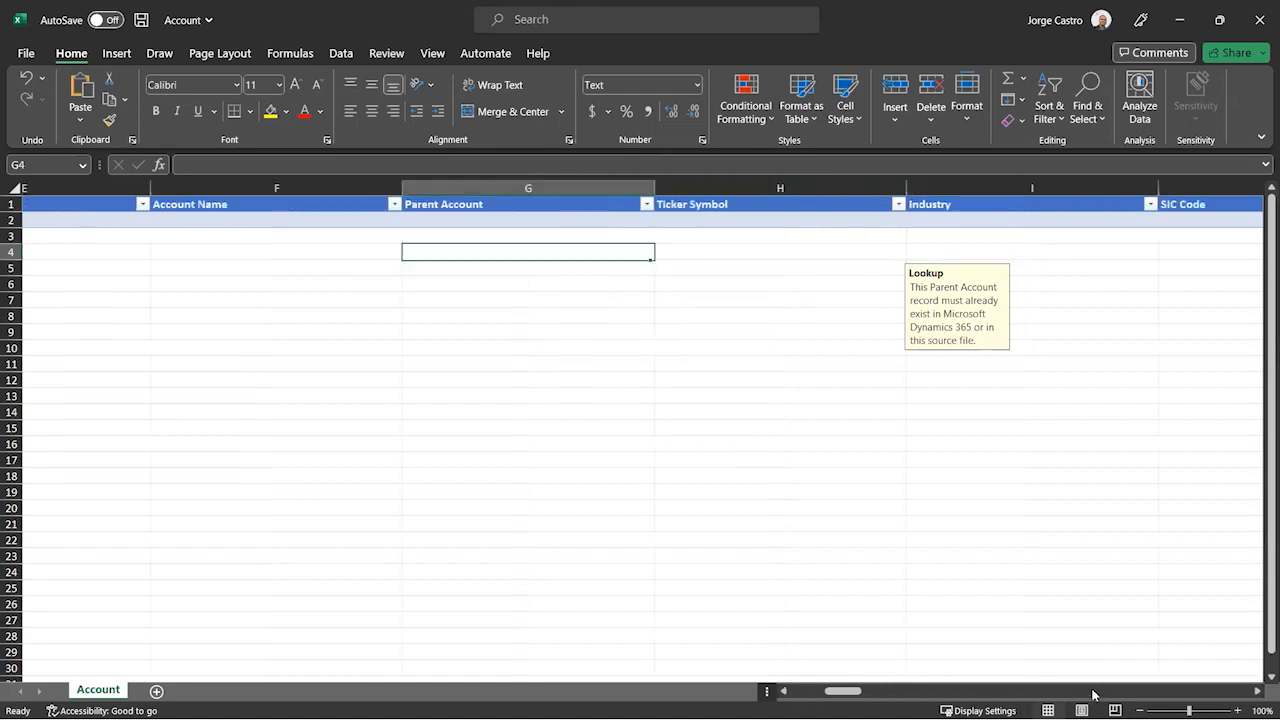
click(1259, 20)
click(639, 388)
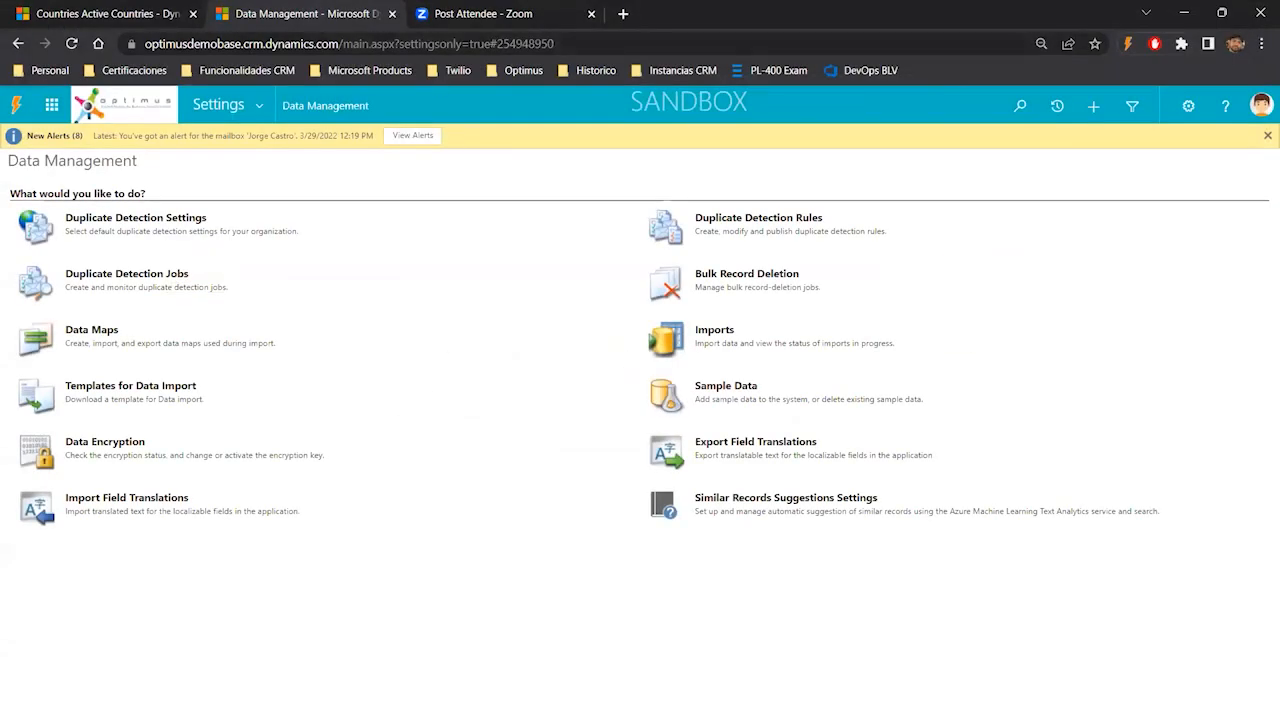
- Switch to the presentation and advance to the Field Translations slide, then return to the browser
key(alt+Tab)
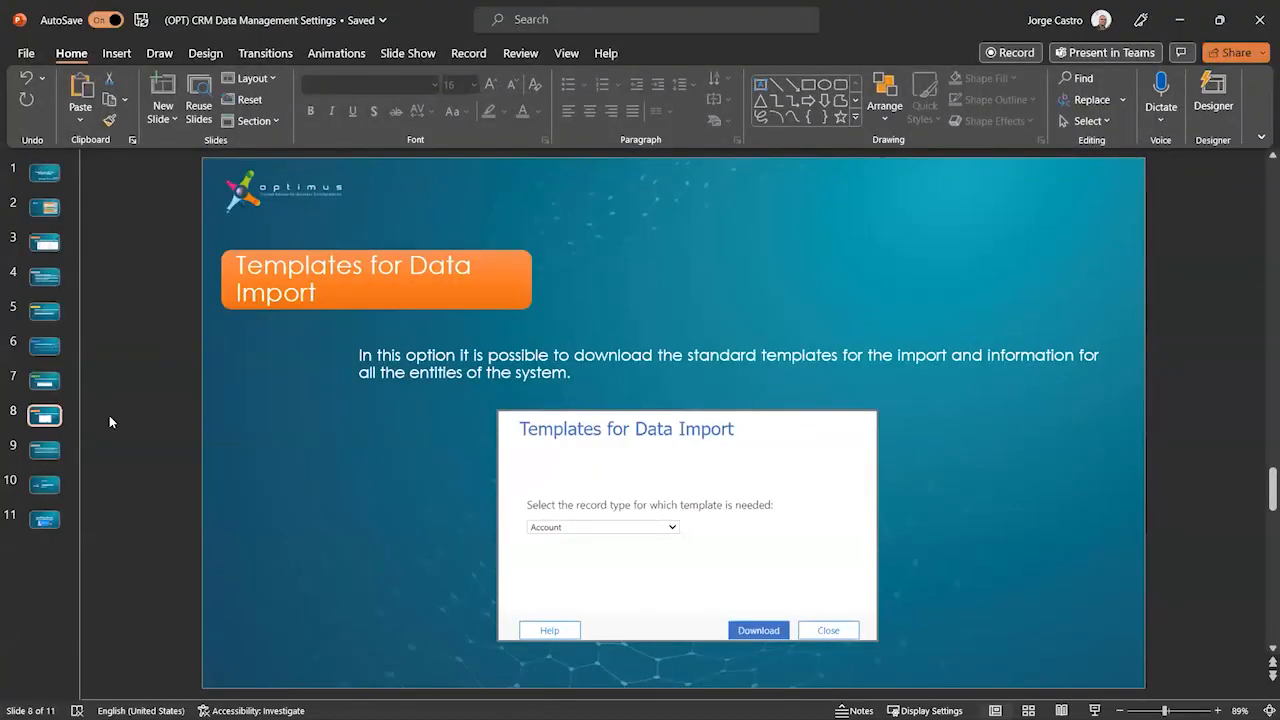
click(44, 453)
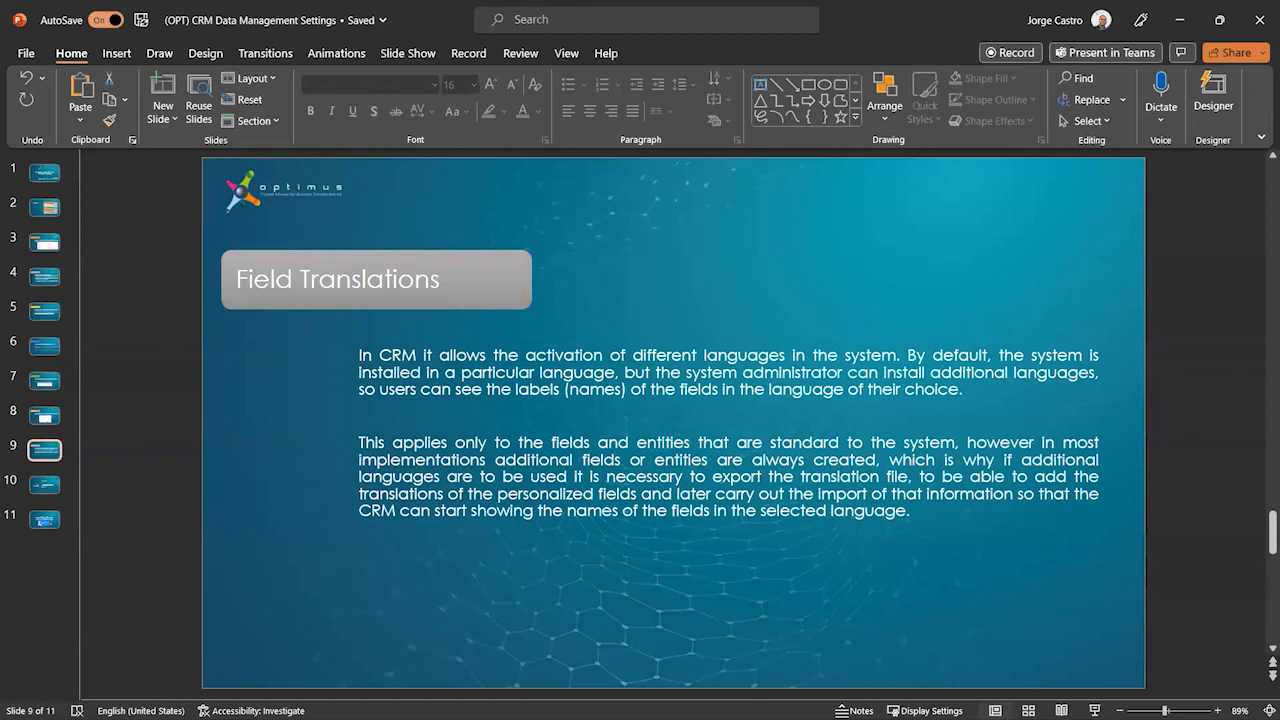
key(alt+Tab)
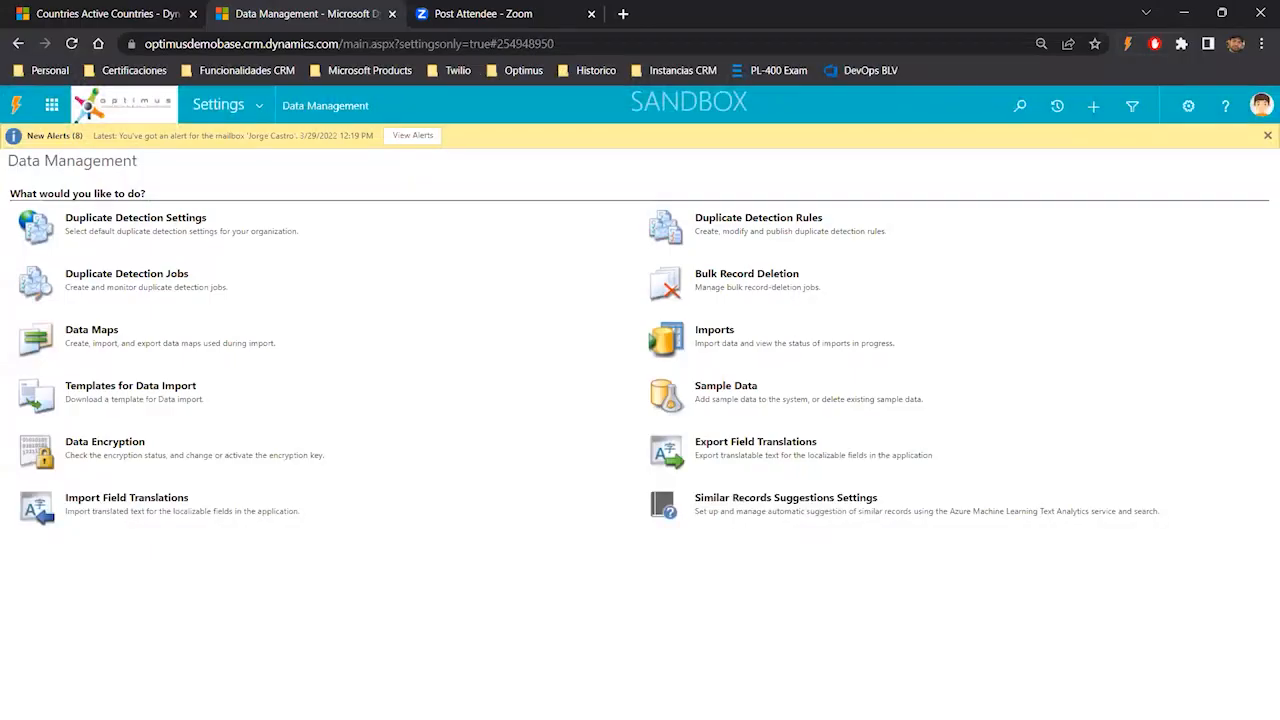
- Open Personal Options and review the user interface and help language choices on the Languages tab, then cancel
key(alt+Tab)
click(392, 292)
click(1196, 107)
click(1125, 137)
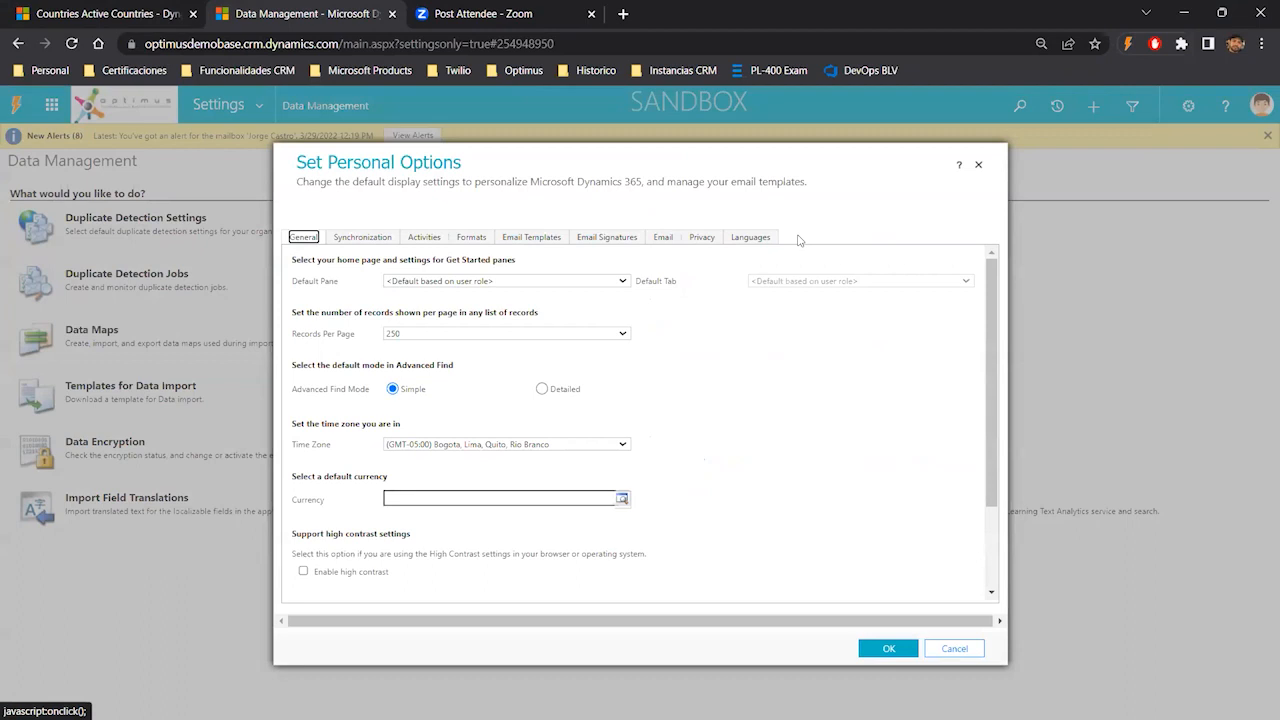
click(762, 243)
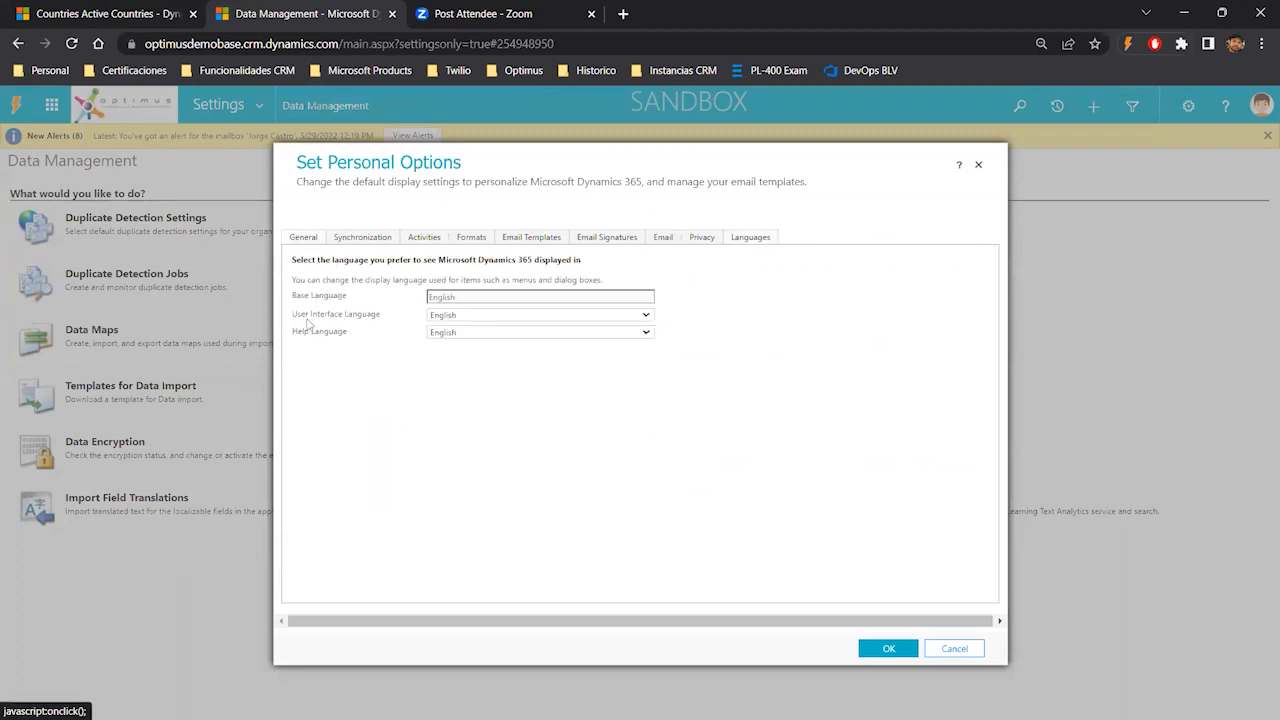
click(466, 317)
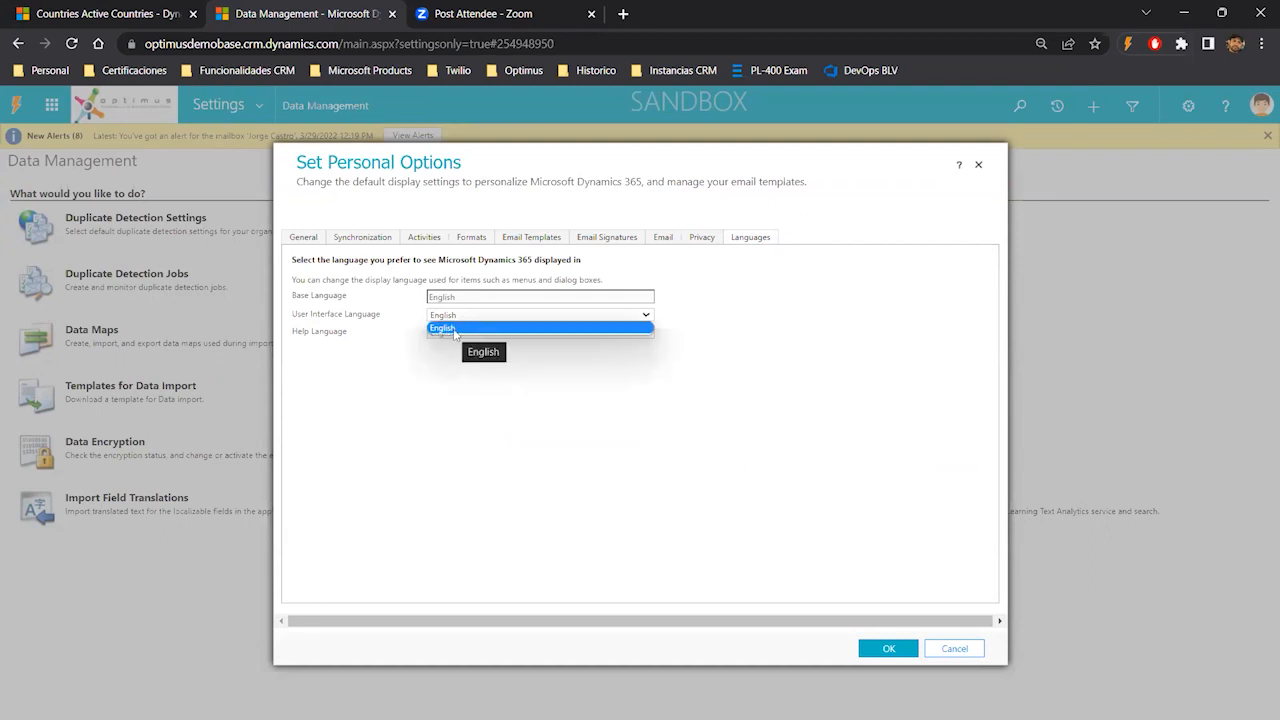
click(463, 393)
click(460, 334)
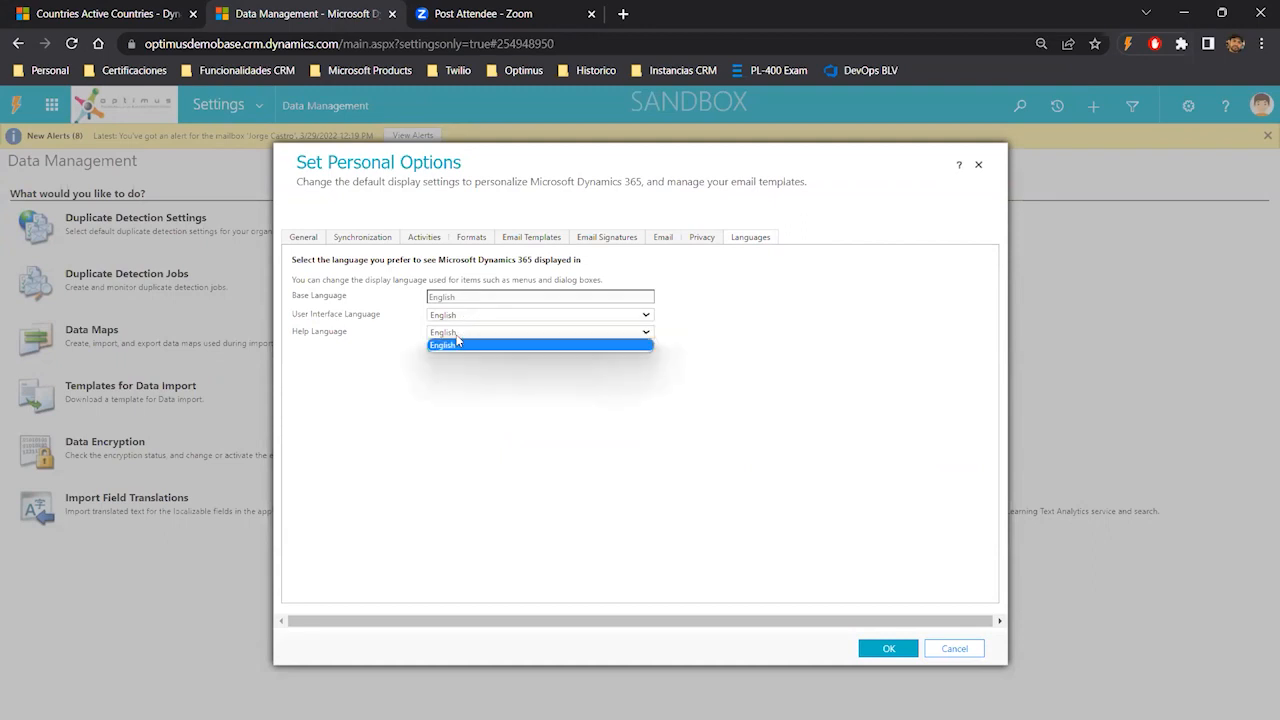
click(954, 649)
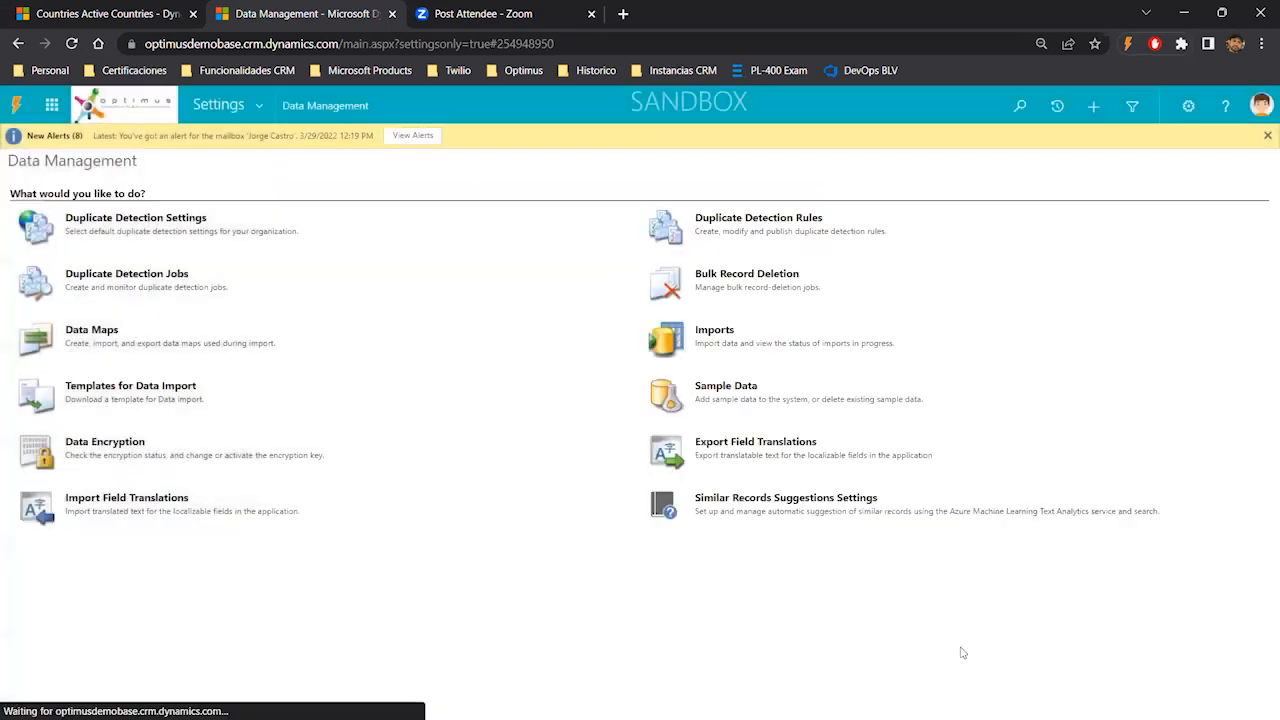
- Browse the Administration and Business Management settings areas, then return to the Countries list tab
click(258, 105)
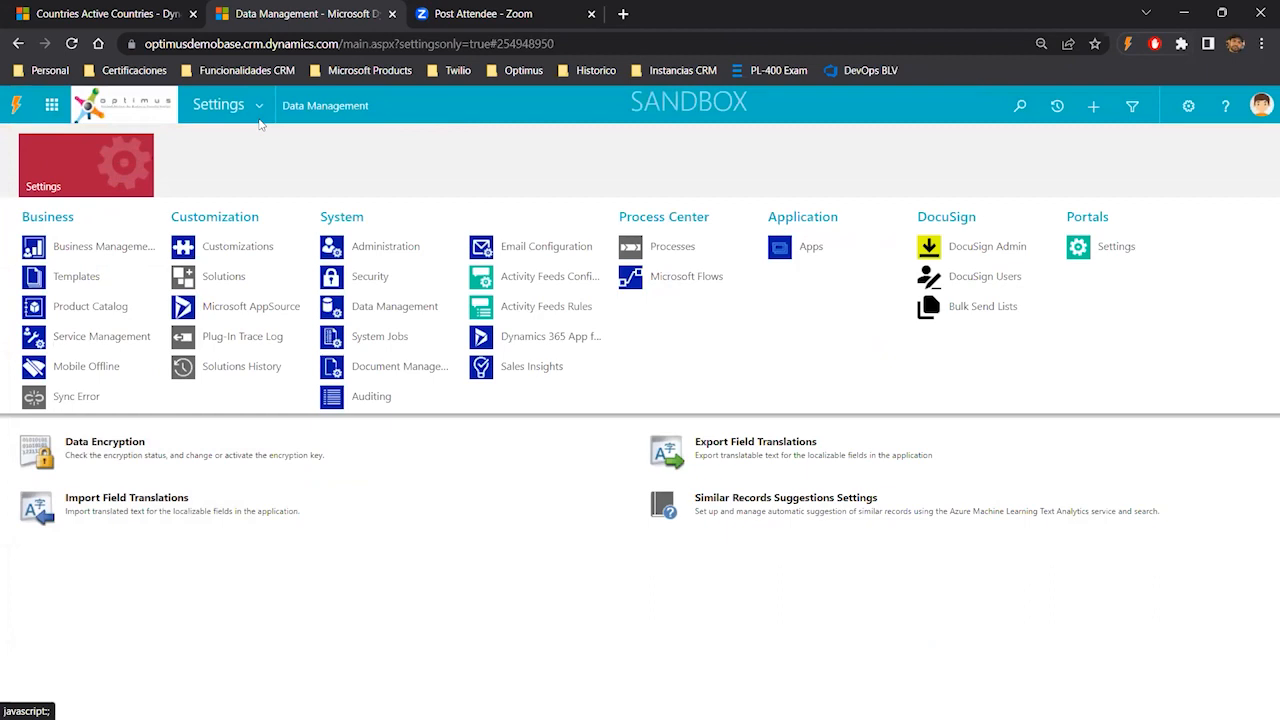
click(374, 248)
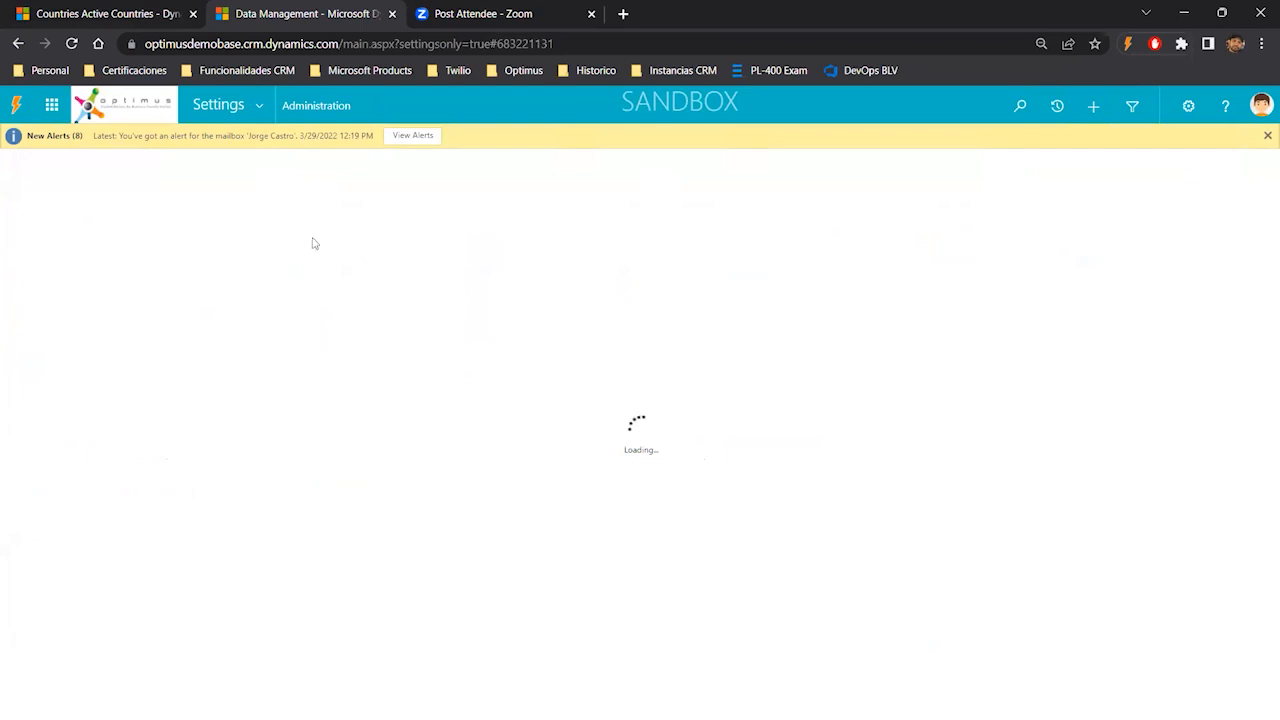
click(262, 105)
click(103, 246)
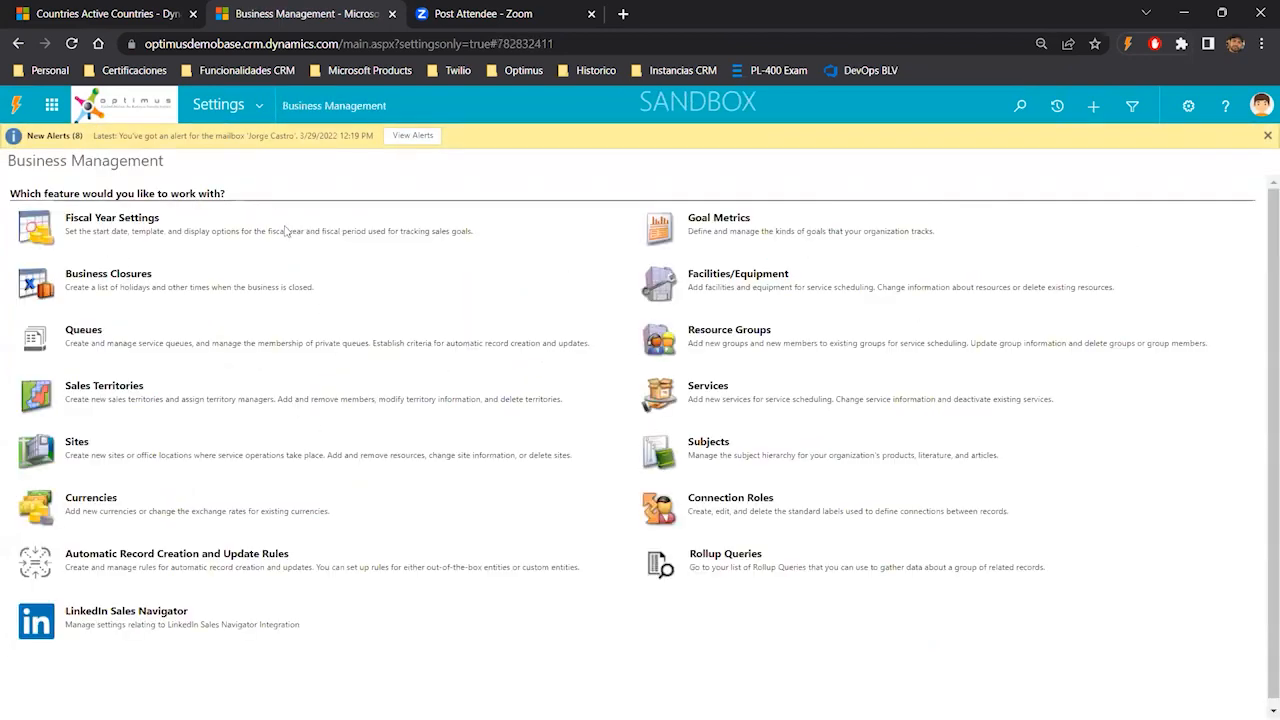
click(268, 112)
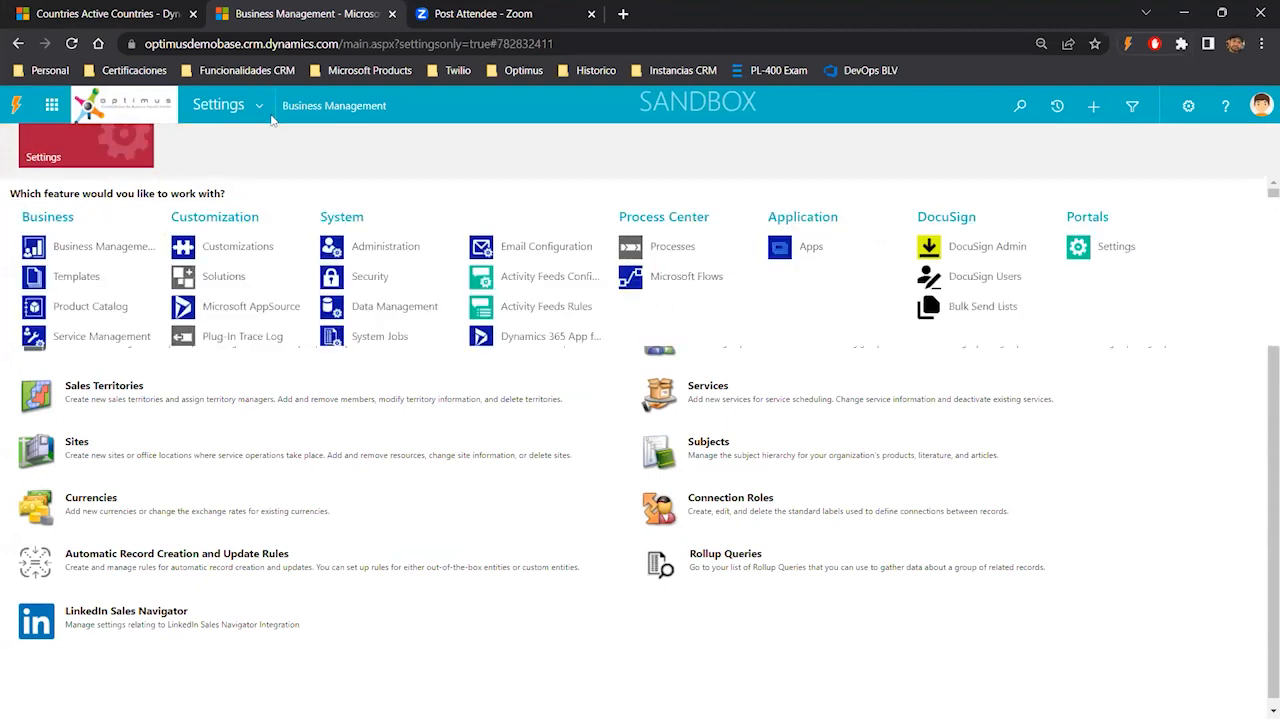
click(394, 255)
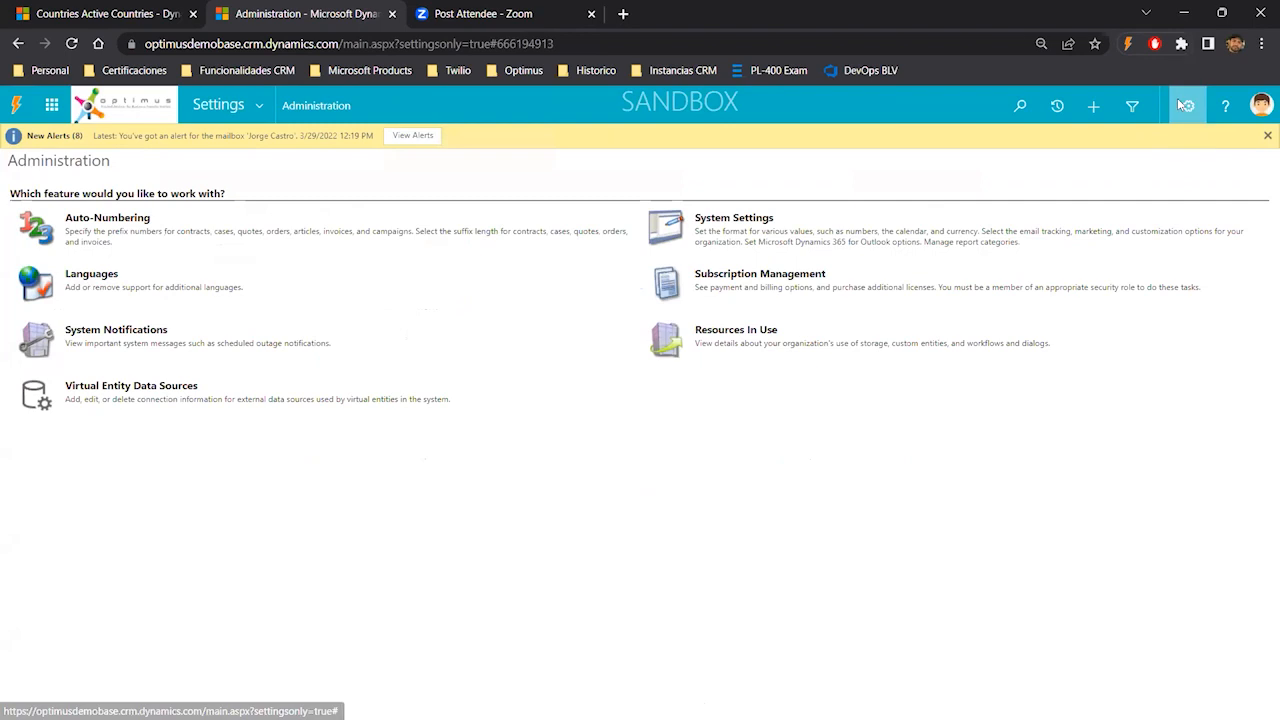
click(256, 106)
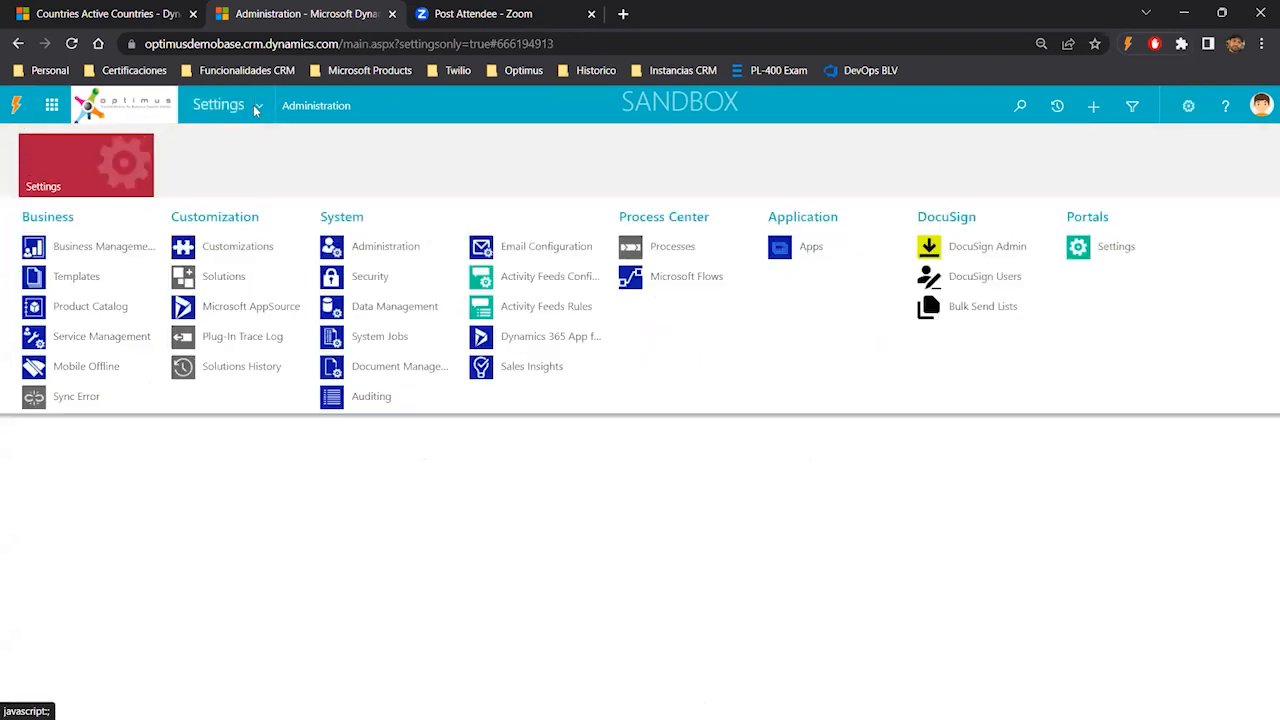
click(95, 14)
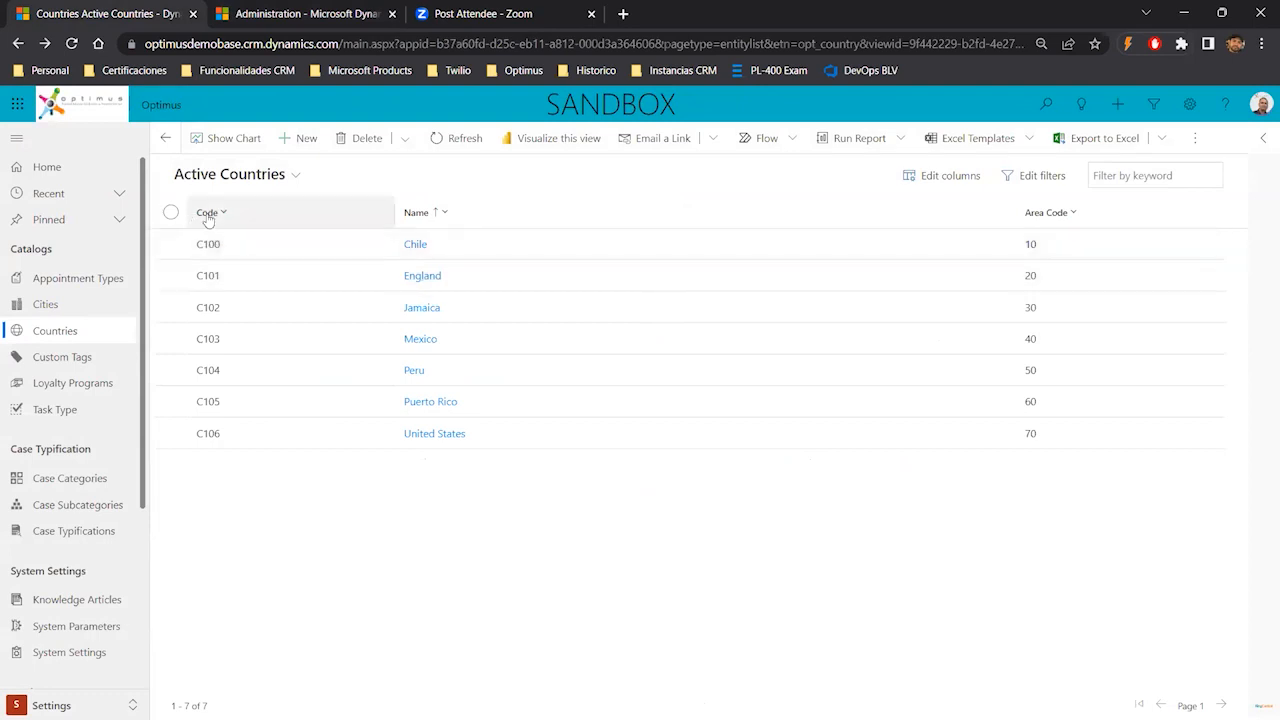
- Open the Chile country record and highlight its Name, Code and Area Code field labels
double_click(240, 255)
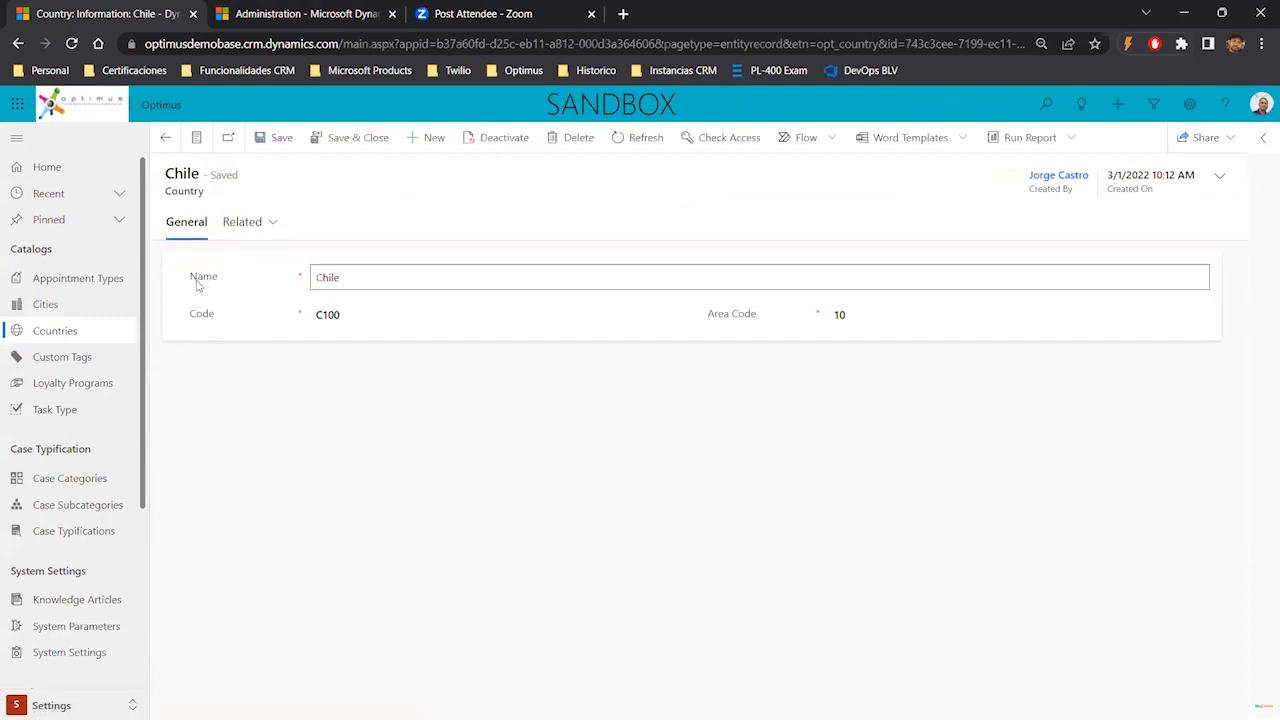
double_click(200, 278)
double_click(201, 316)
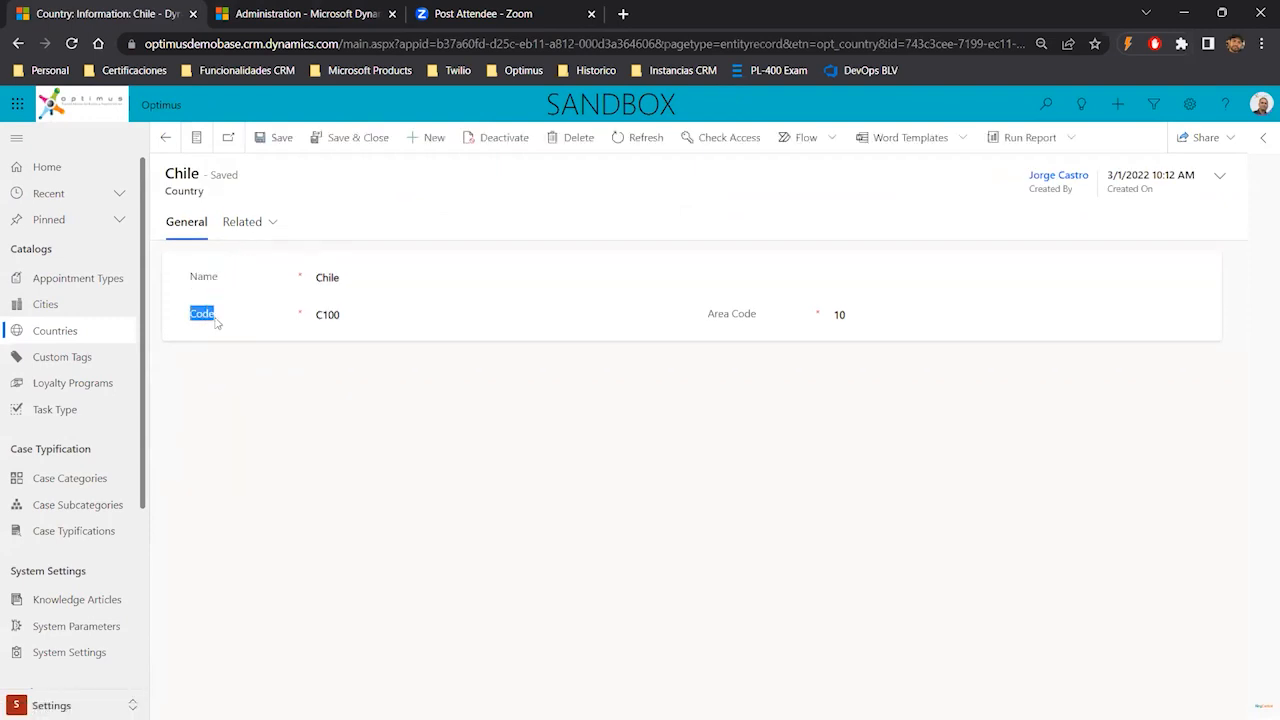
drag(708, 318, 756, 320)
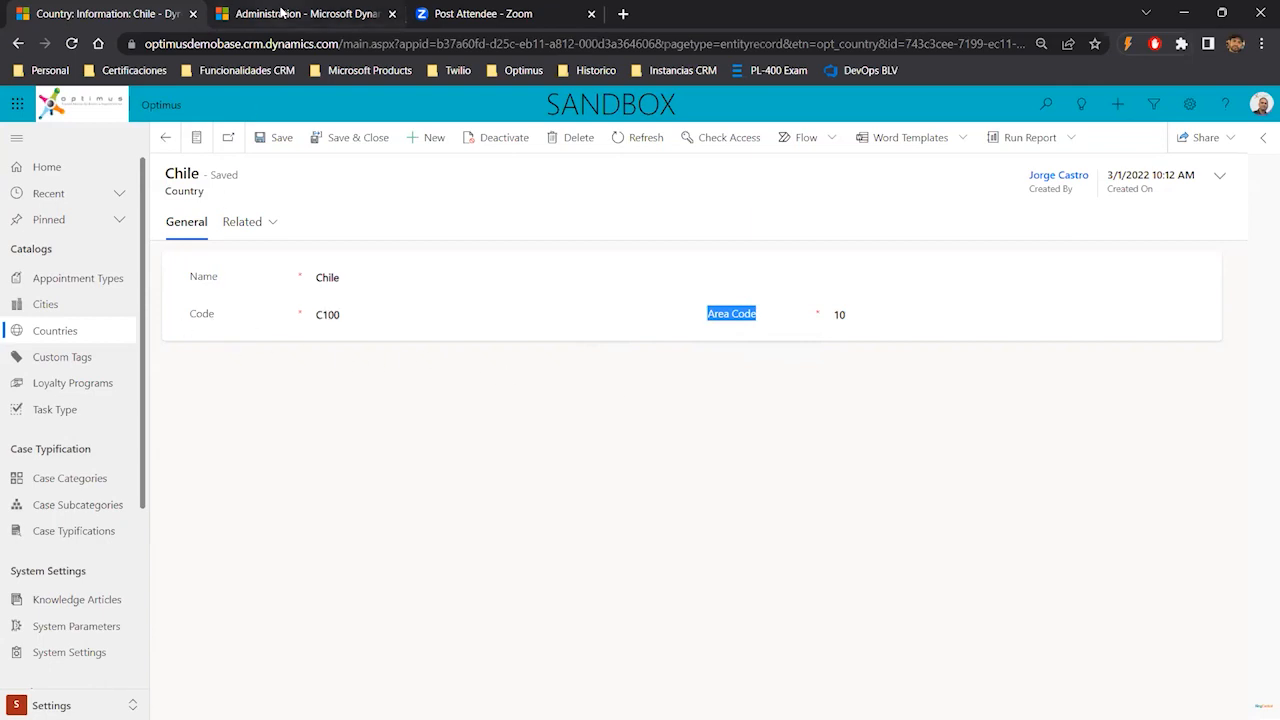
- Go to Data Management, run Export Field Translations to download the translations file, and close the export window
click(282, 12)
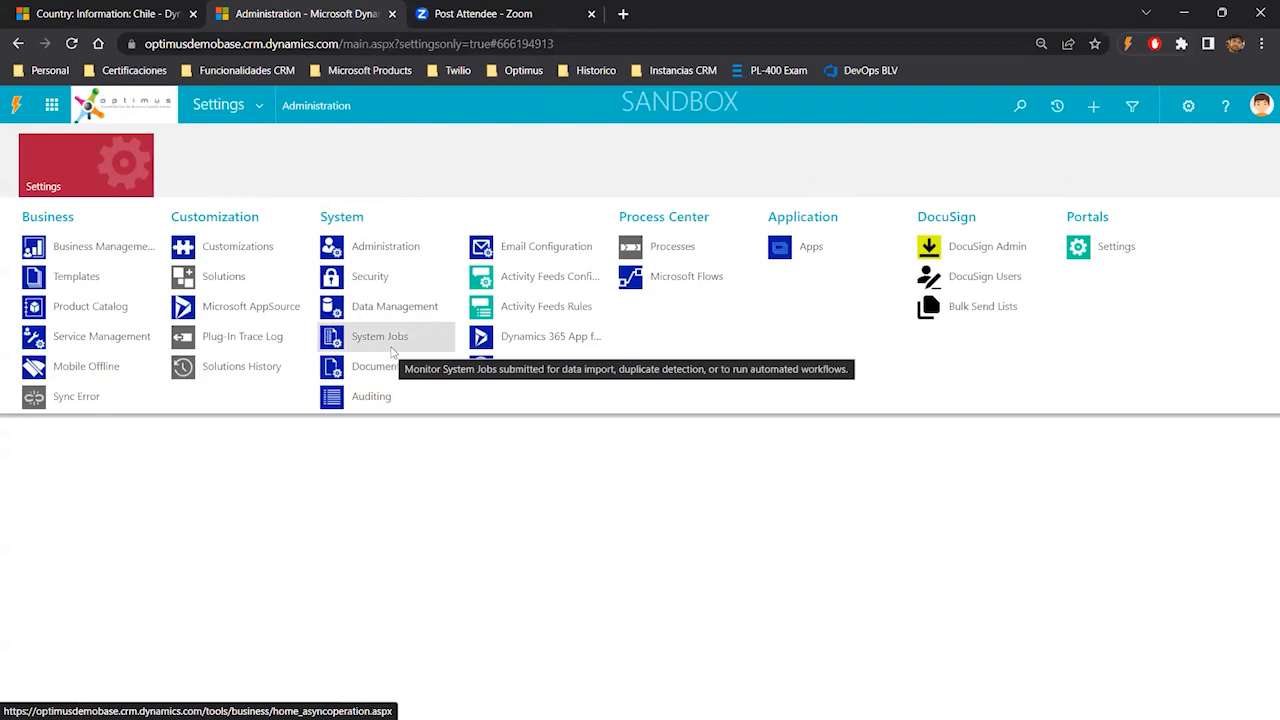
click(406, 309)
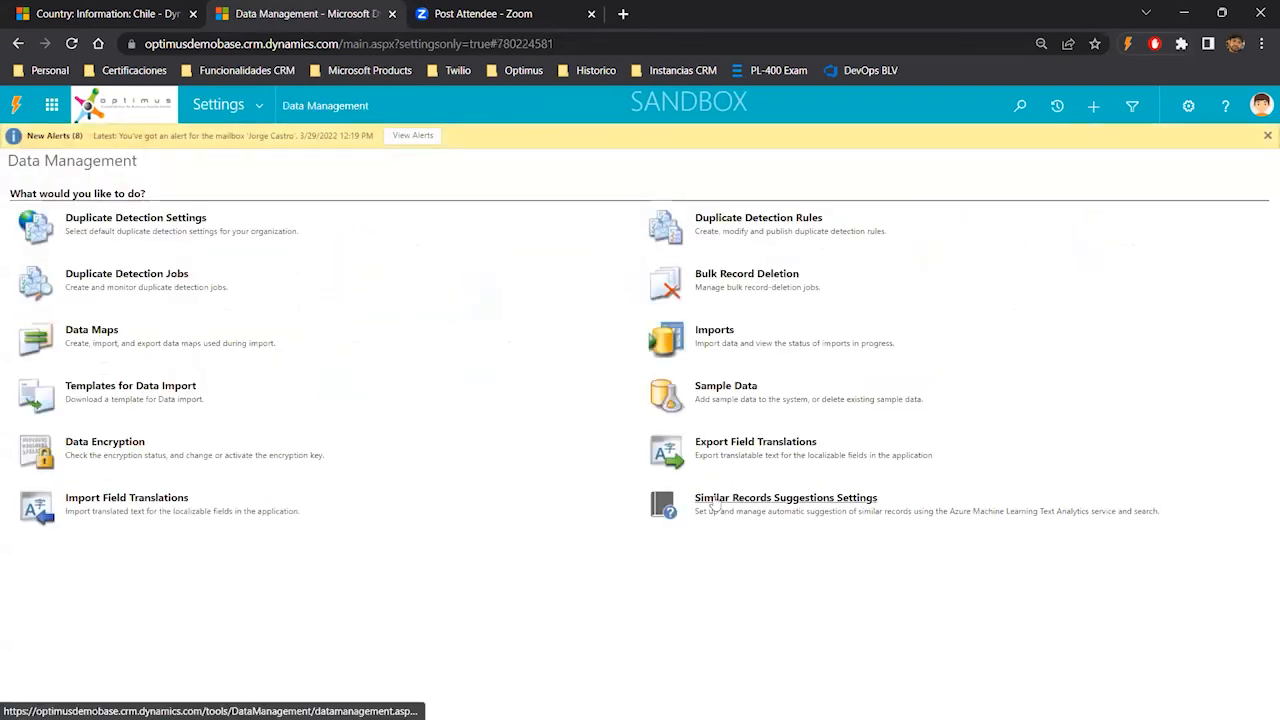
click(745, 443)
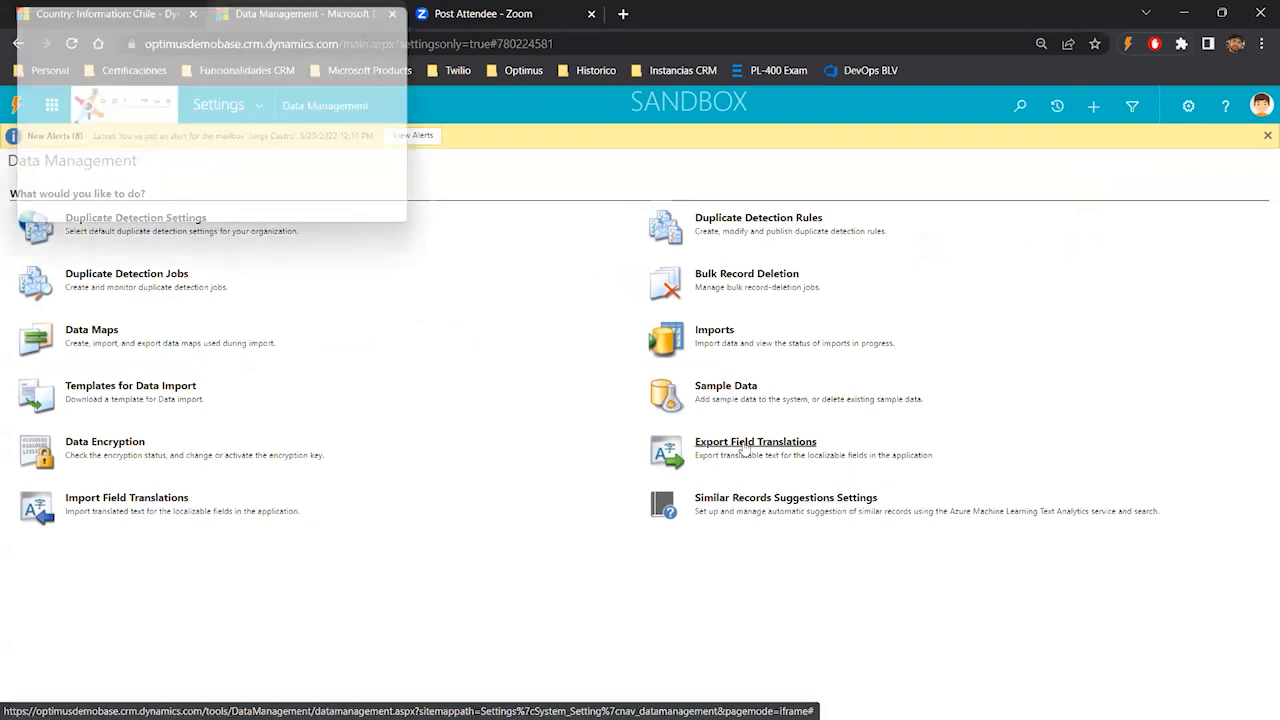
click(310, 216)
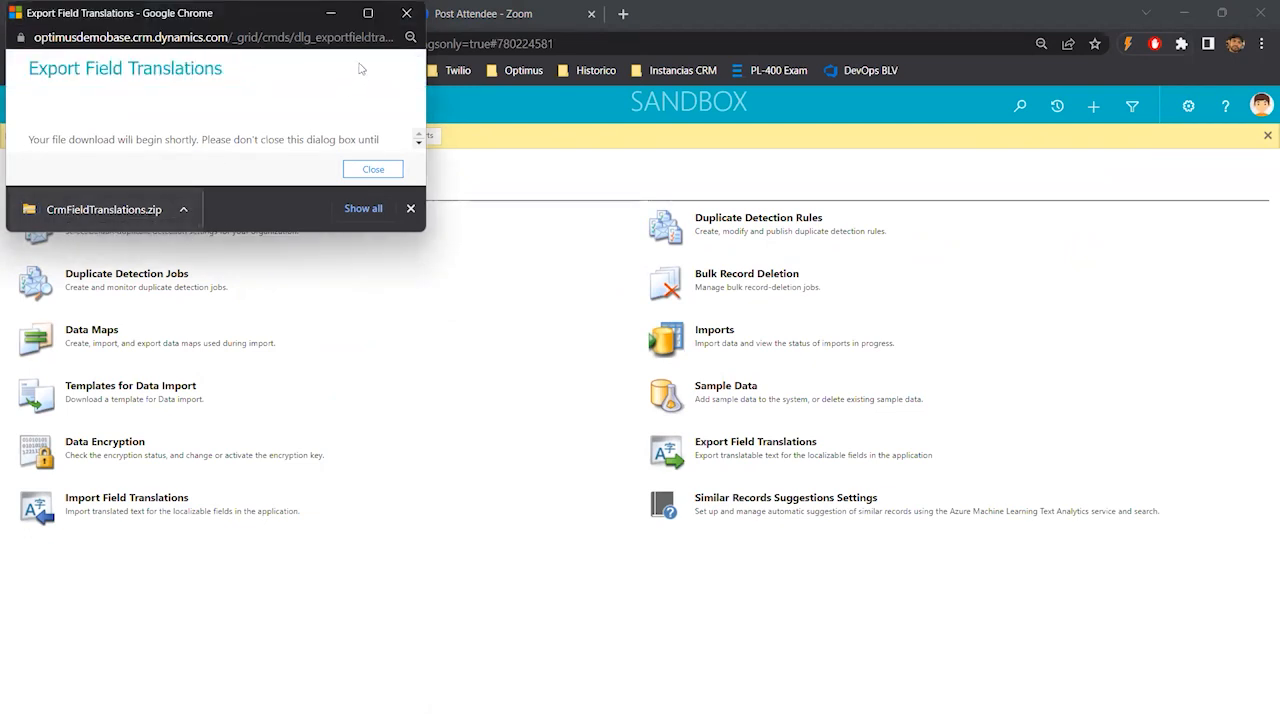
click(406, 13)
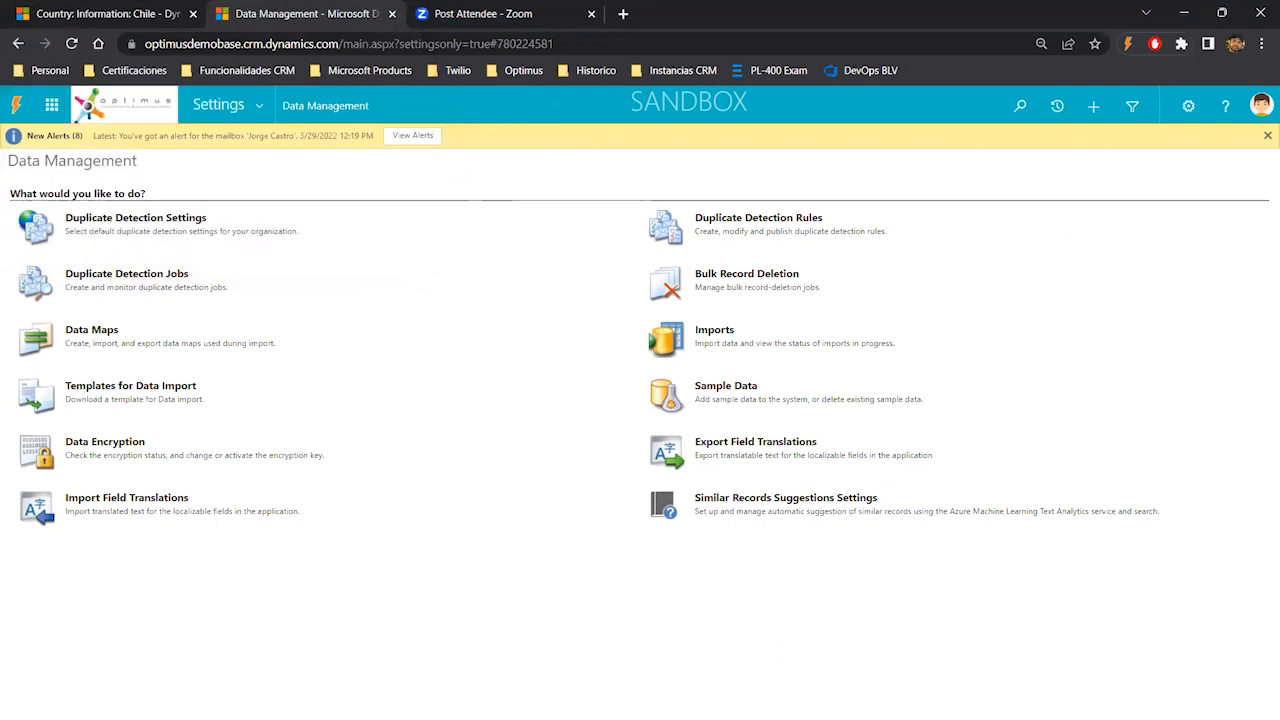
- Open the exported CrmFieldTranslations XML file in Notepad, scroll through its contents, then close it
key(alt+Tab)
double_click(505, 156)
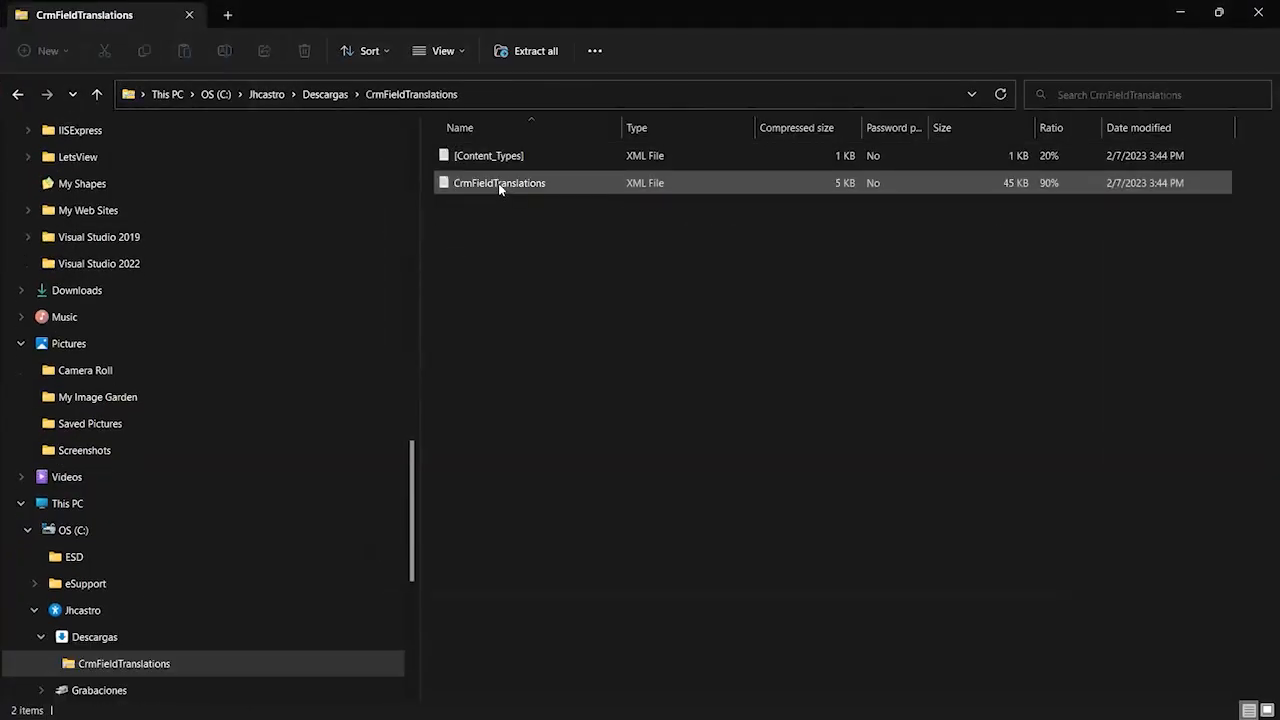
double_click(498, 183)
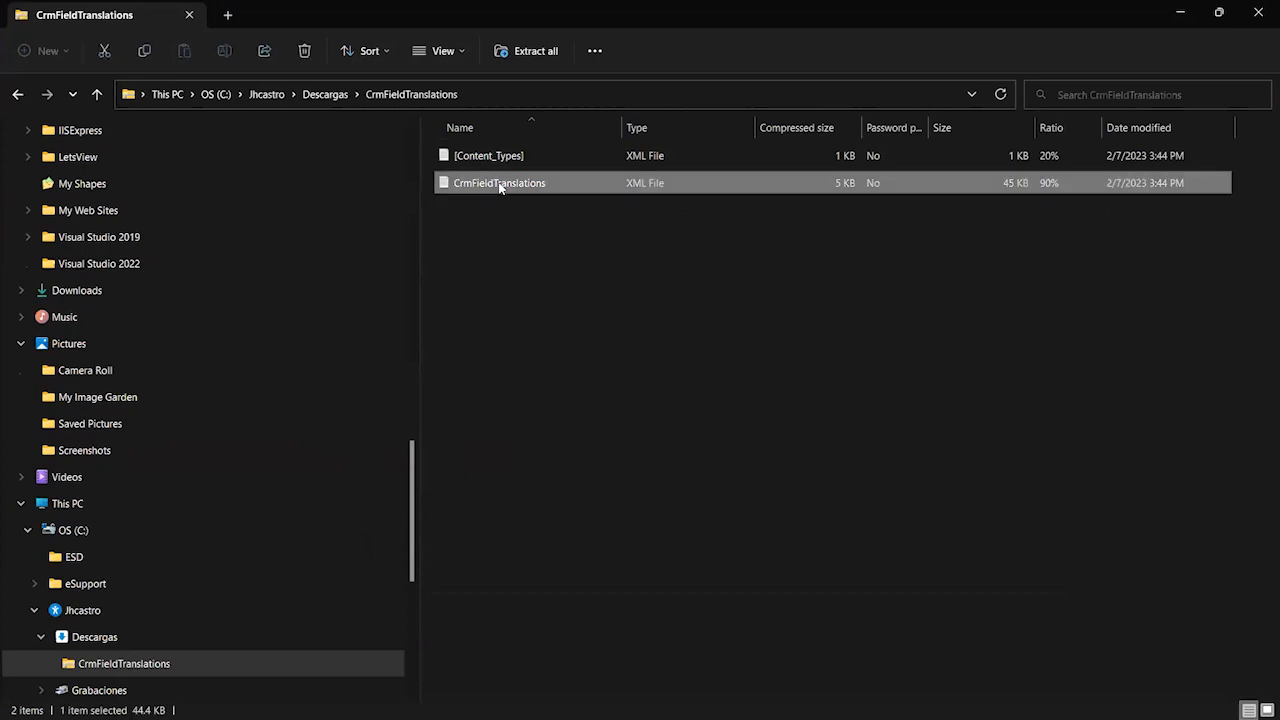
scroll(824, 570, down, 10)
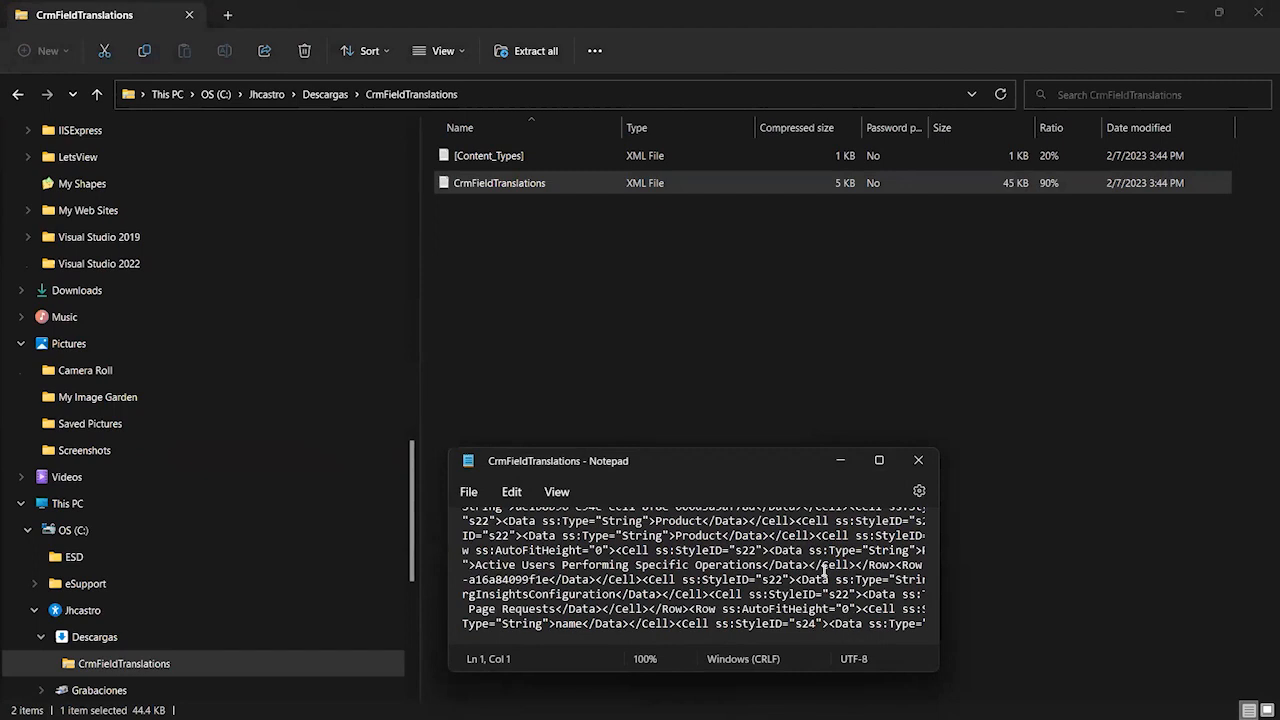
click(918, 460)
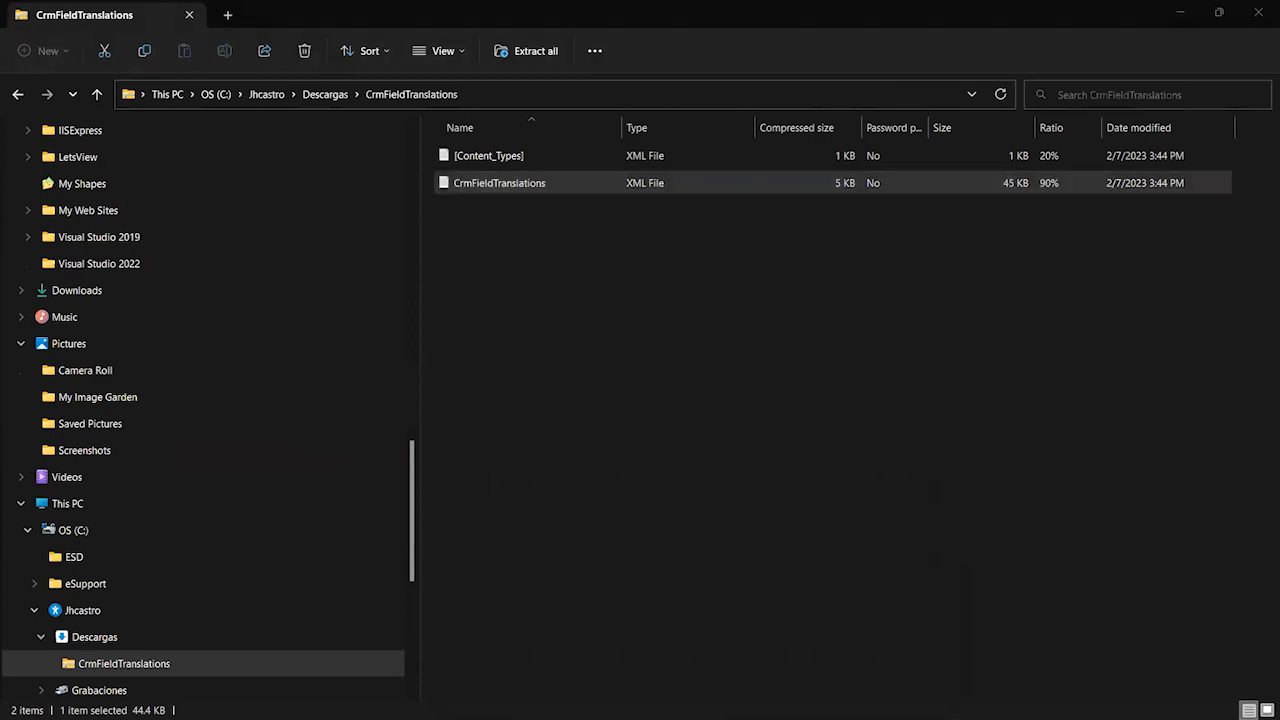
key(alt+Tab)
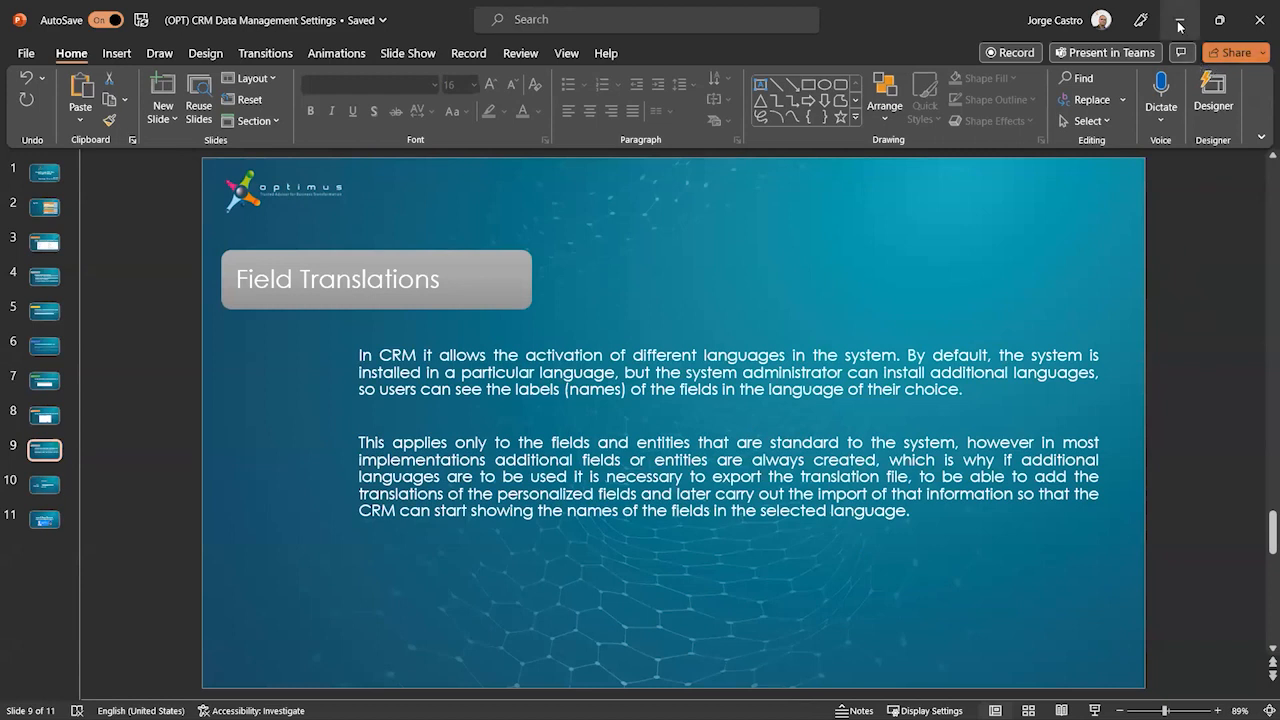
click(1219, 20)
click(1217, 43)
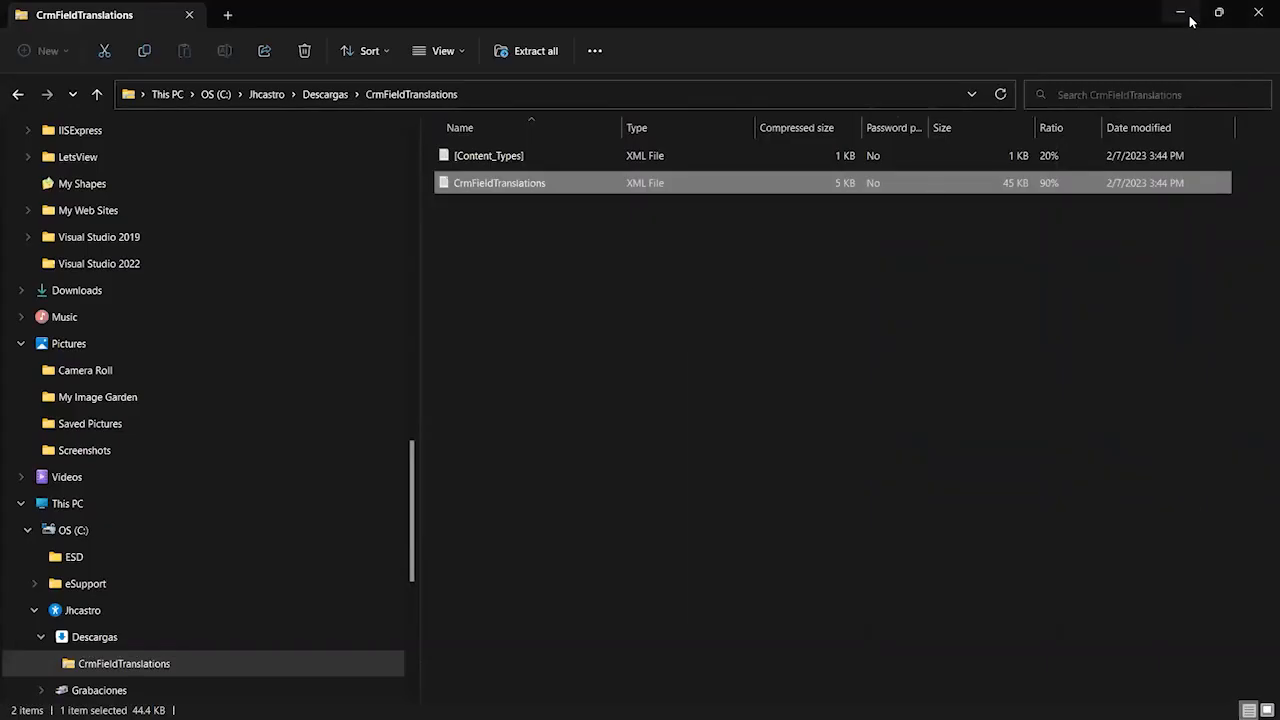
click(1190, 20)
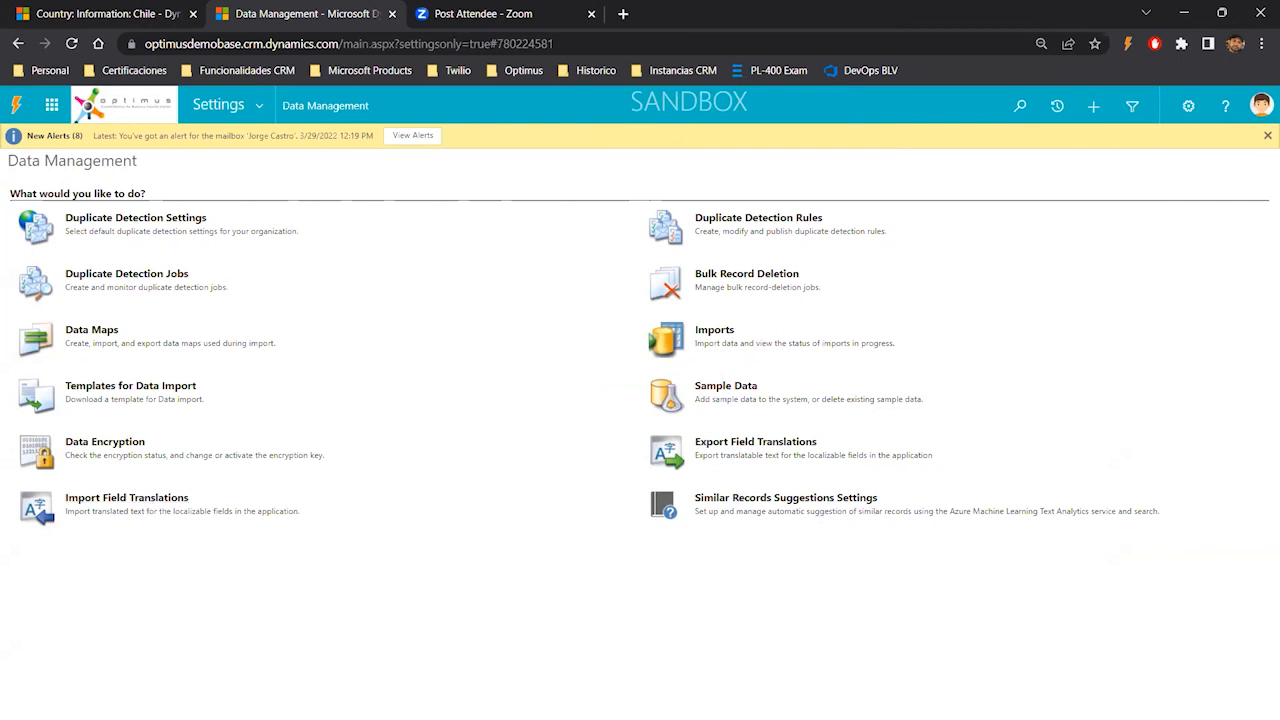
key(alt+Tab)
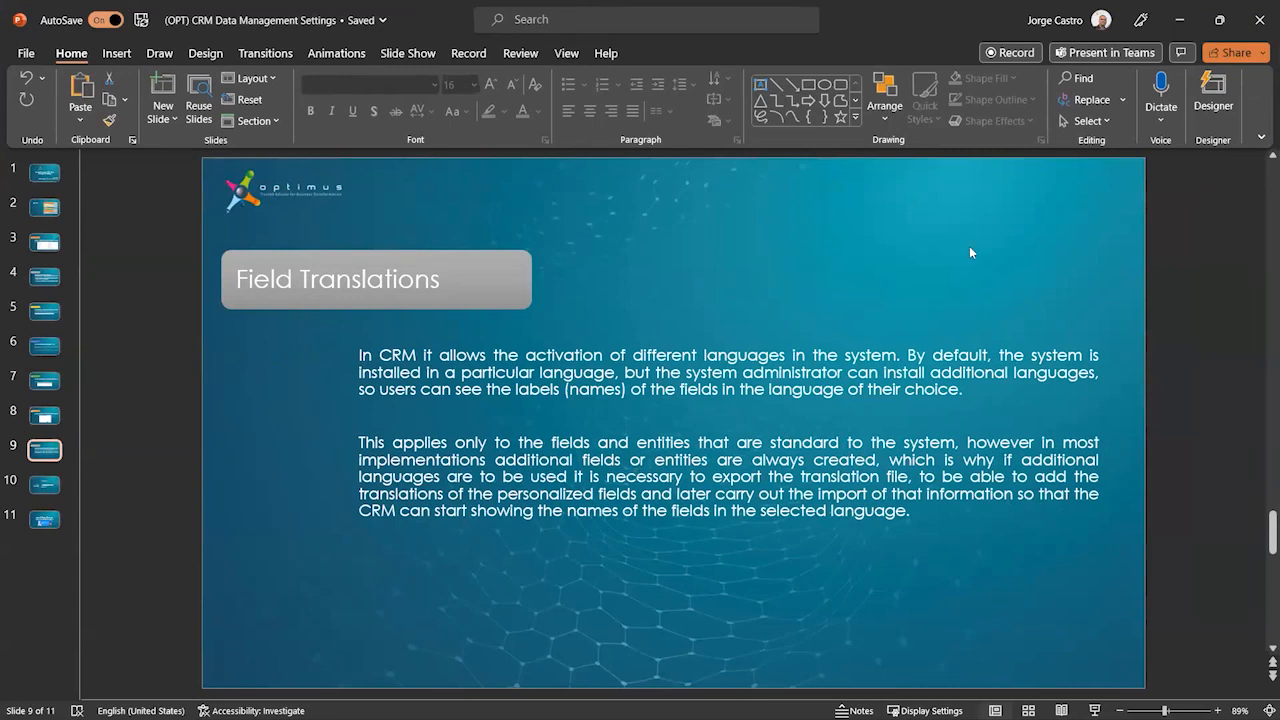
key(alt+Tab)
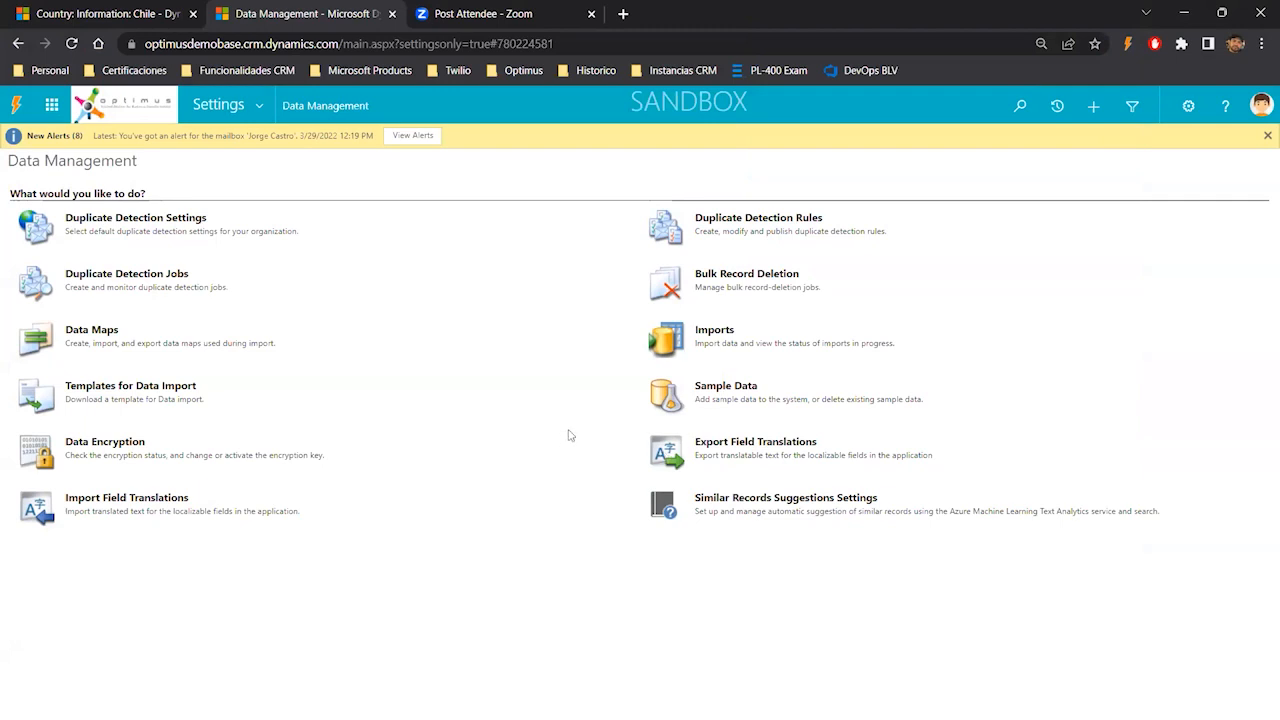
key(alt+Tab)
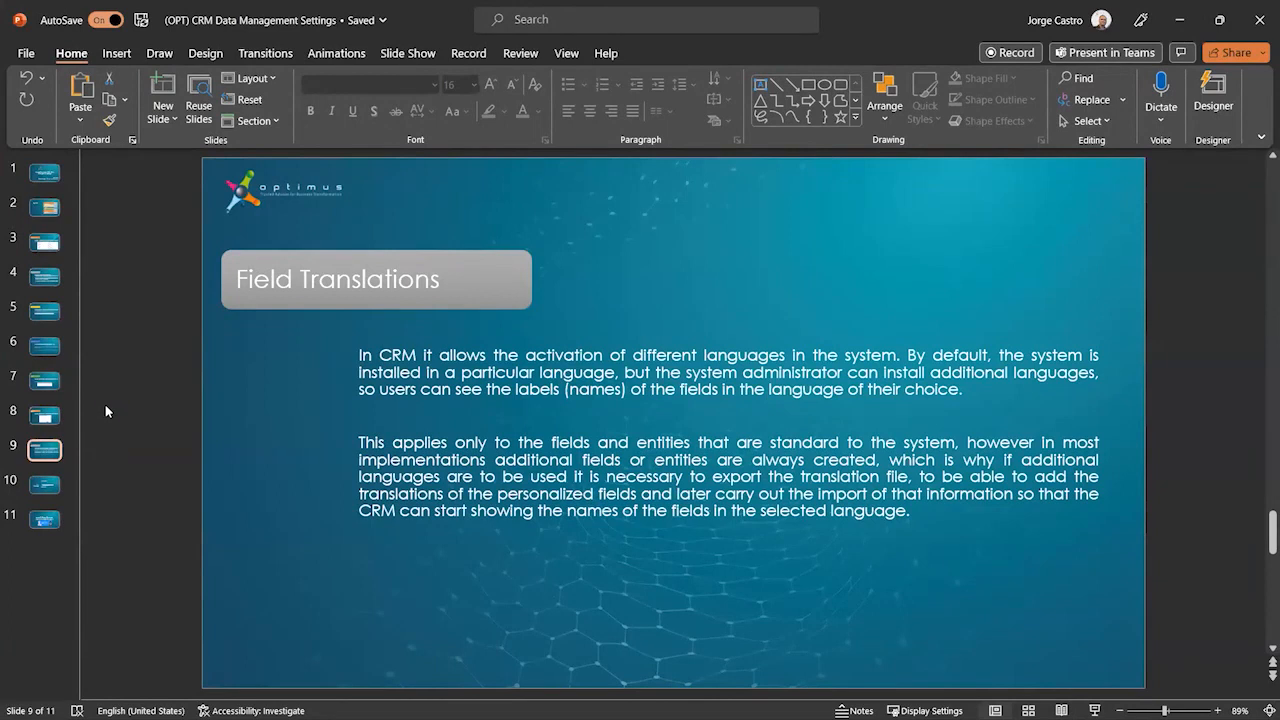
- Review the Agenda slide, then open the Trial Instance slide and highlight its URL, user and password lines
click(44, 207)
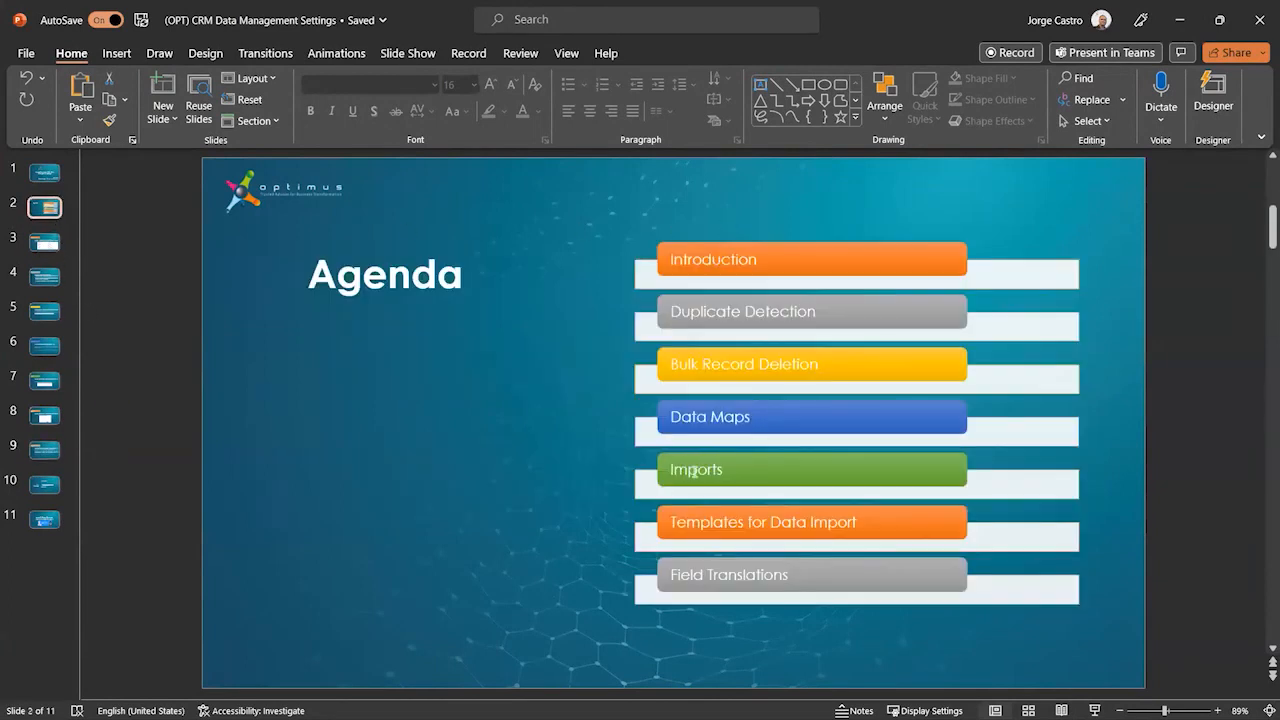
click(38, 488)
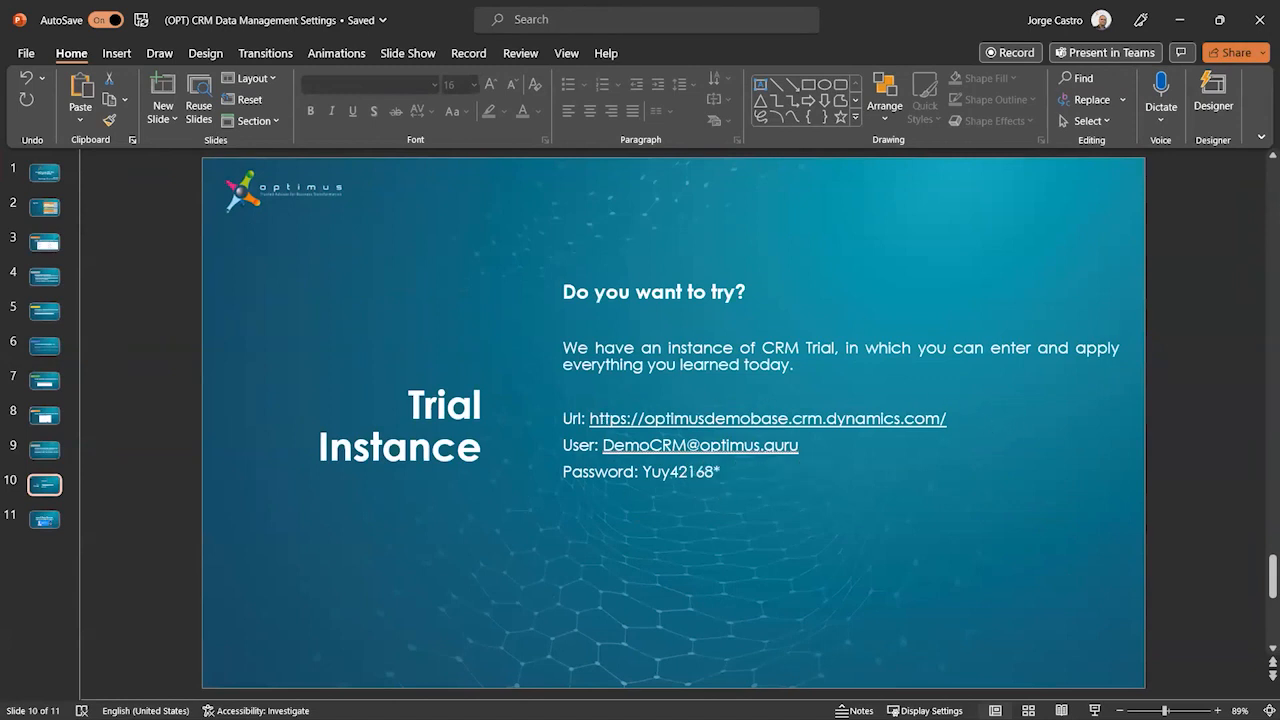
drag(765, 477, 563, 417)
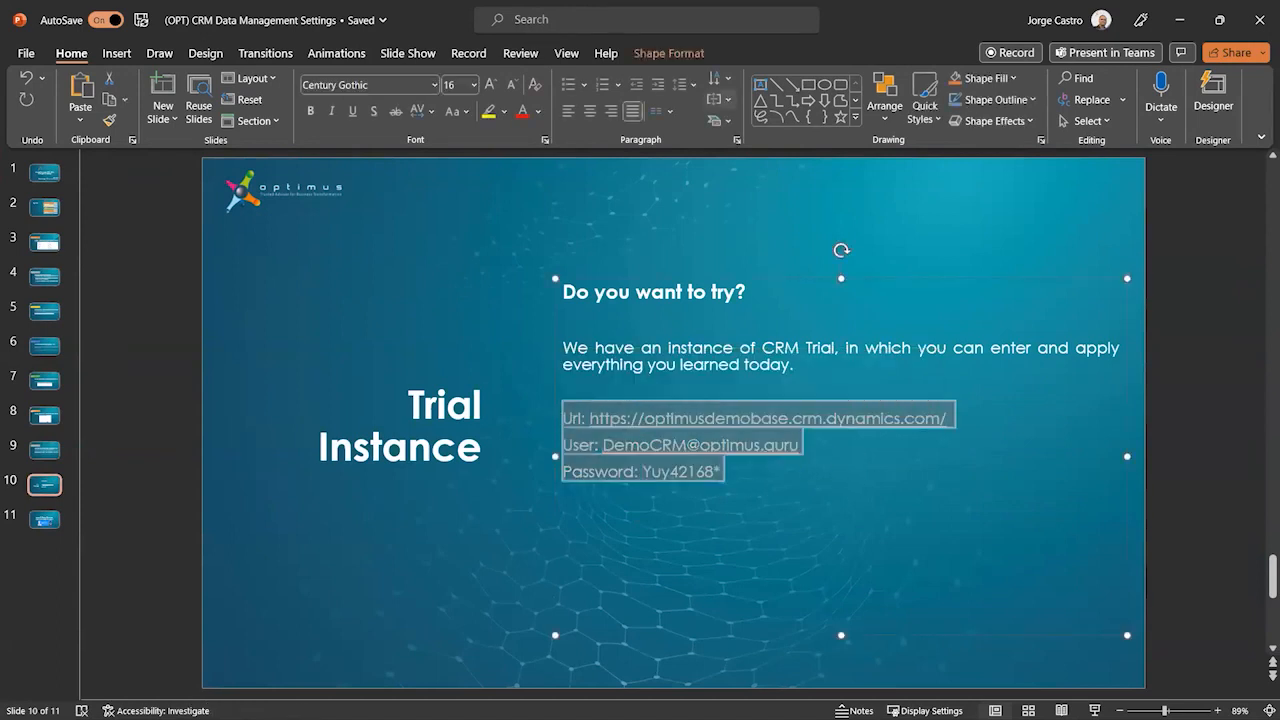
key(alt+Tab)
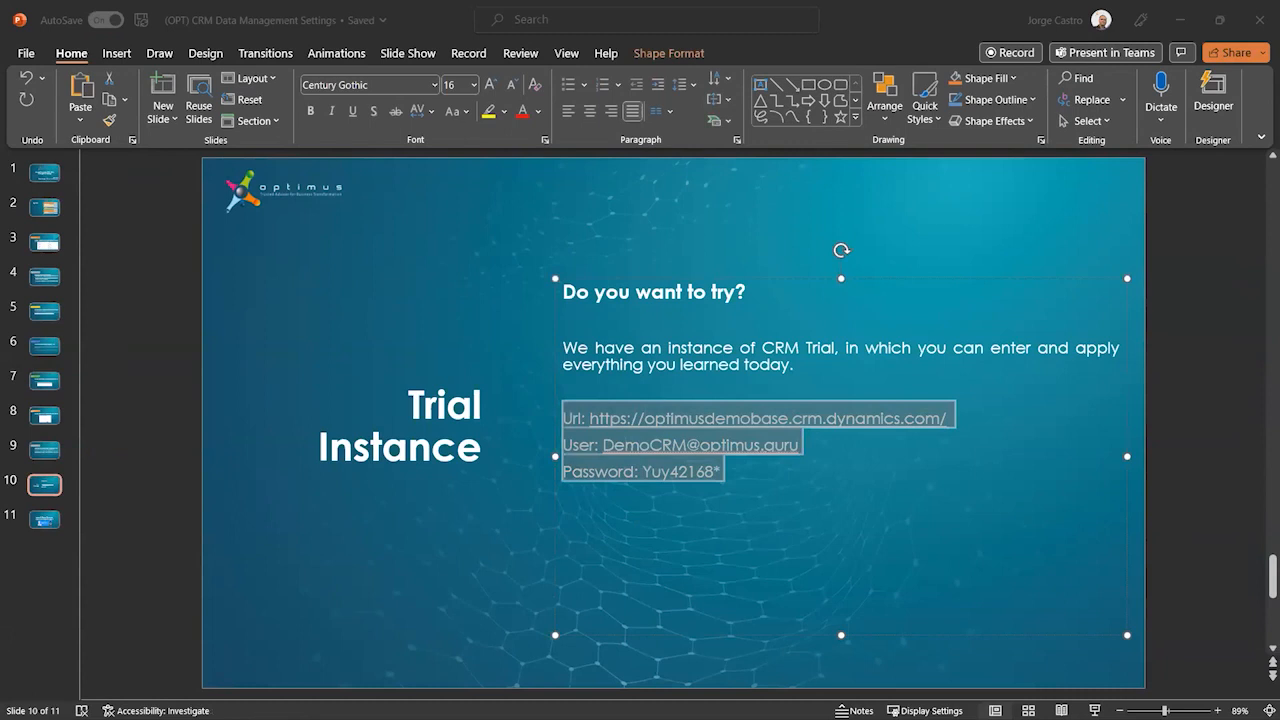